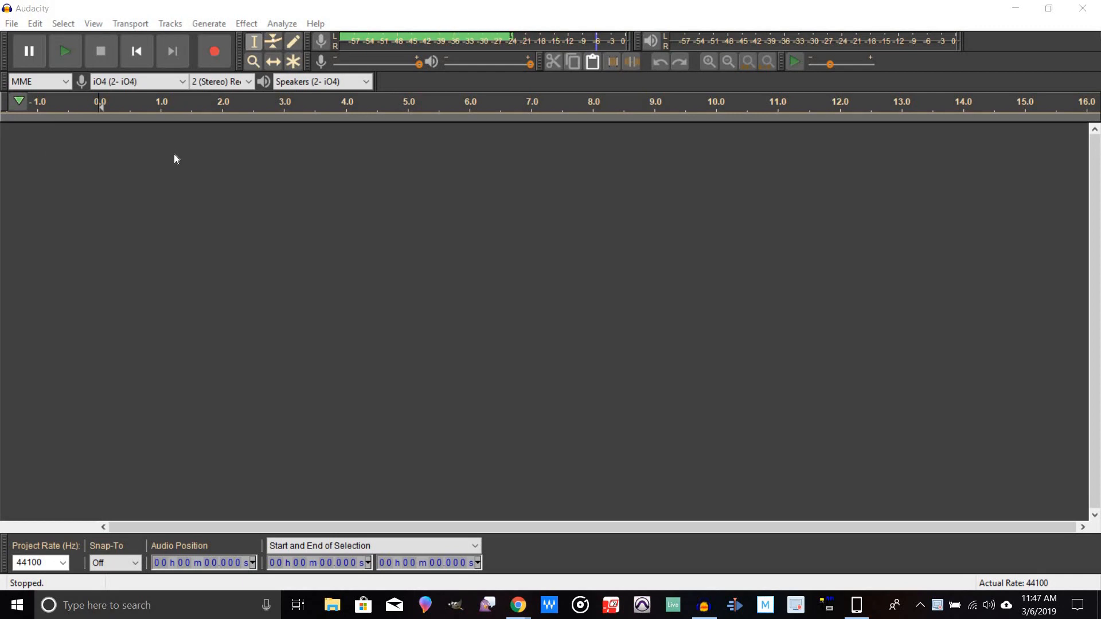
Step: Select iO4 (2- iO4) as the recording device under the MME host and start monitoring the input level
{"action": "left_click", "coordinate": [66, 82]}
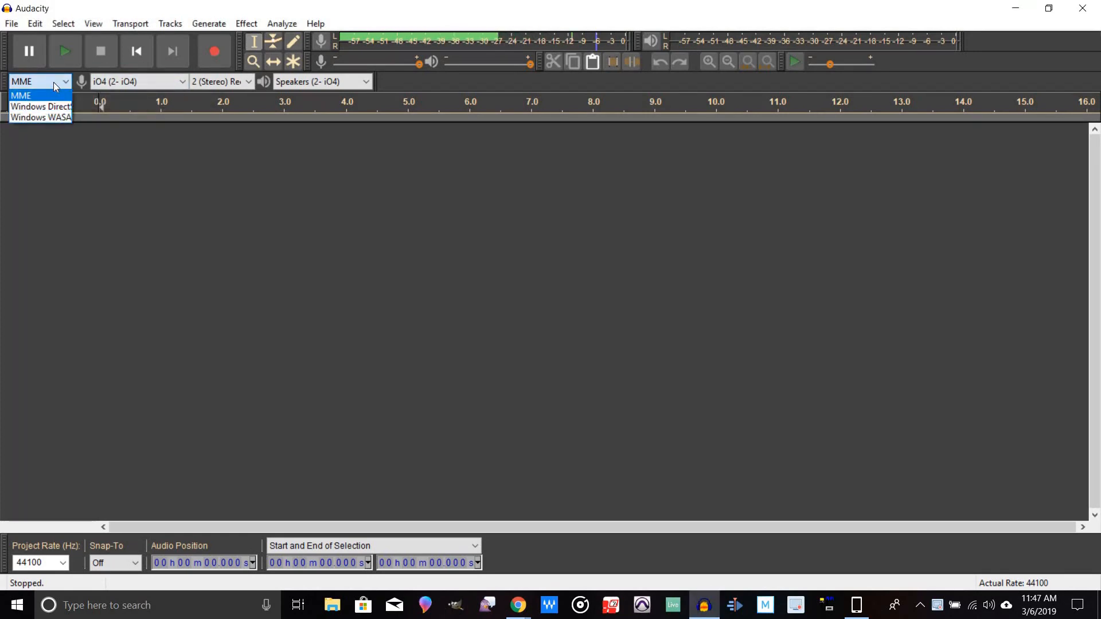
{"action": "left_click", "coordinate": [127, 157]}
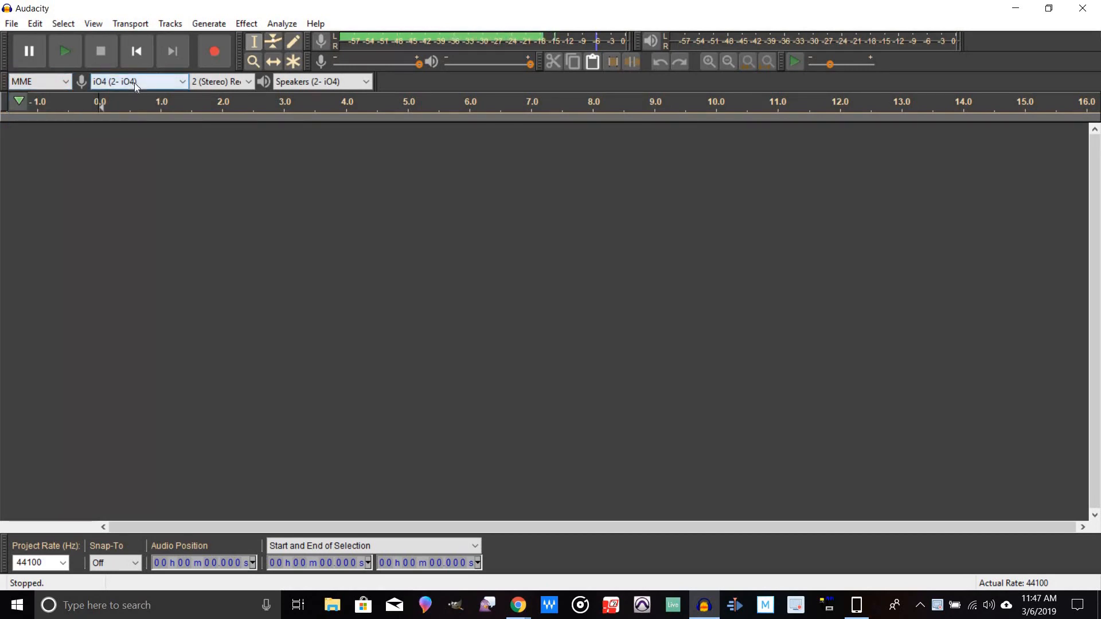
{"action": "left_click", "coordinate": [181, 83]}
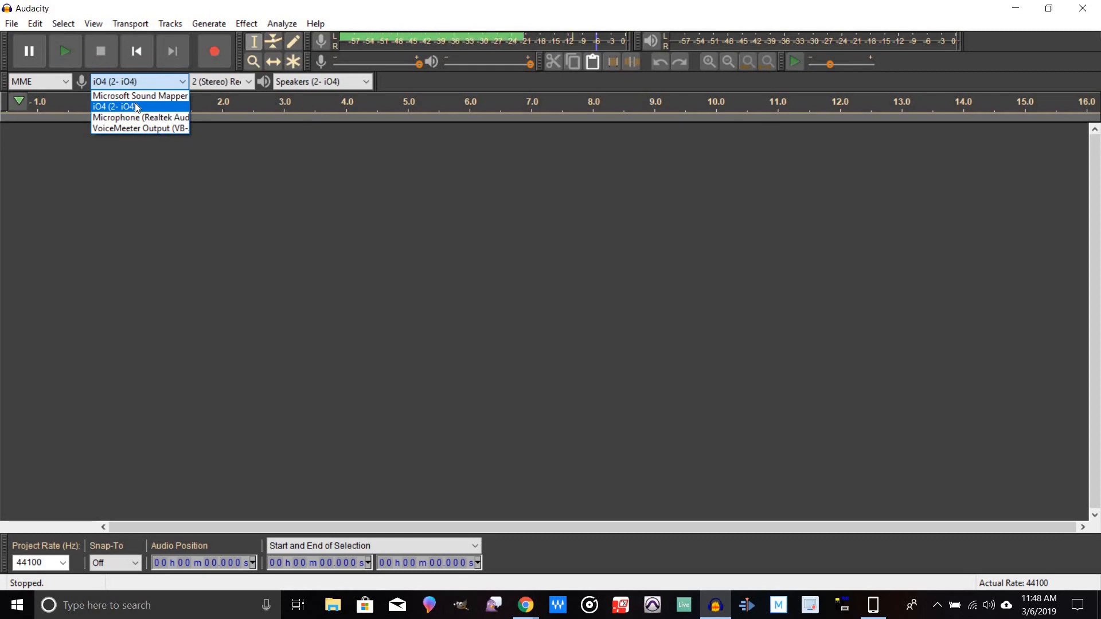
{"action": "left_click", "coordinate": [136, 107]}
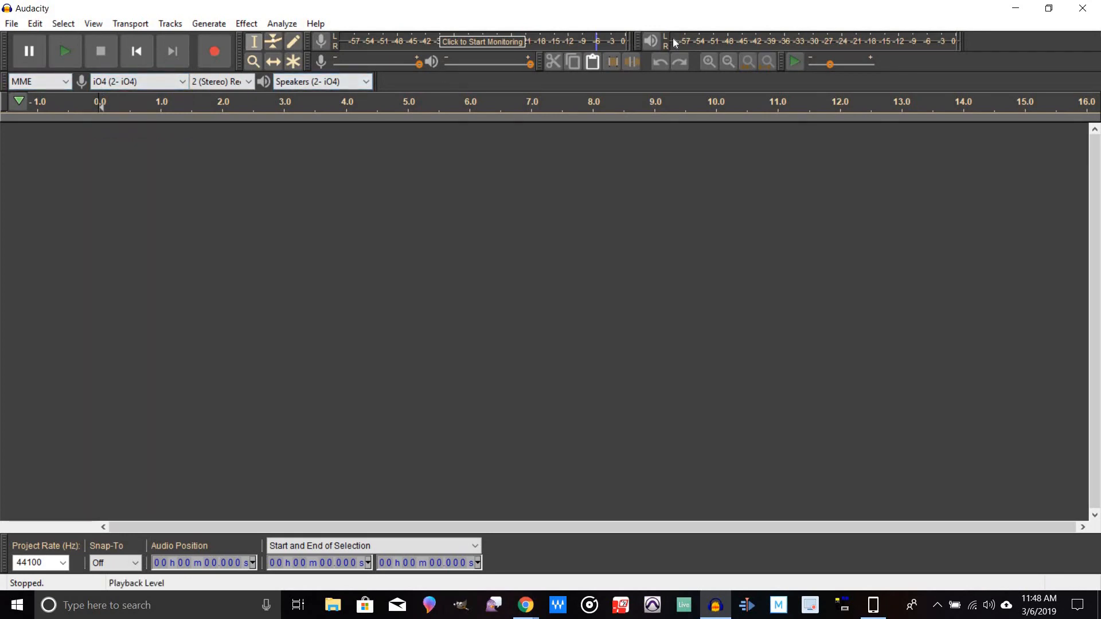
{"action": "left_click", "coordinate": [572, 34]}
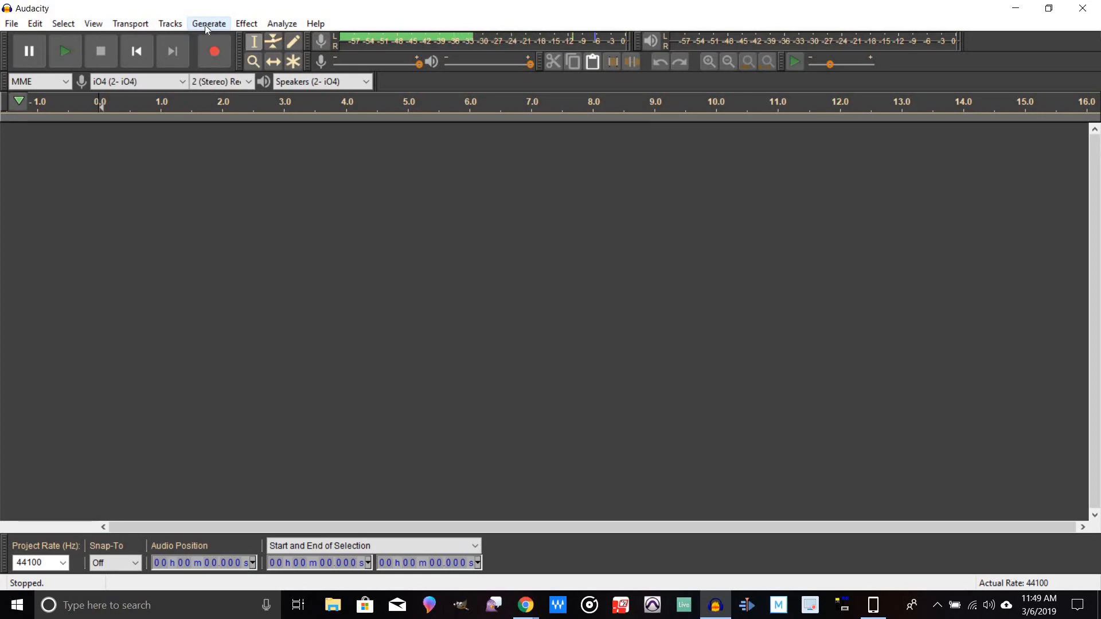
Step: Review the Software Playthrough of input option in the Recording preferences, close with OK, and restart input monitoring
{"action": "left_click", "coordinate": [36, 25]}
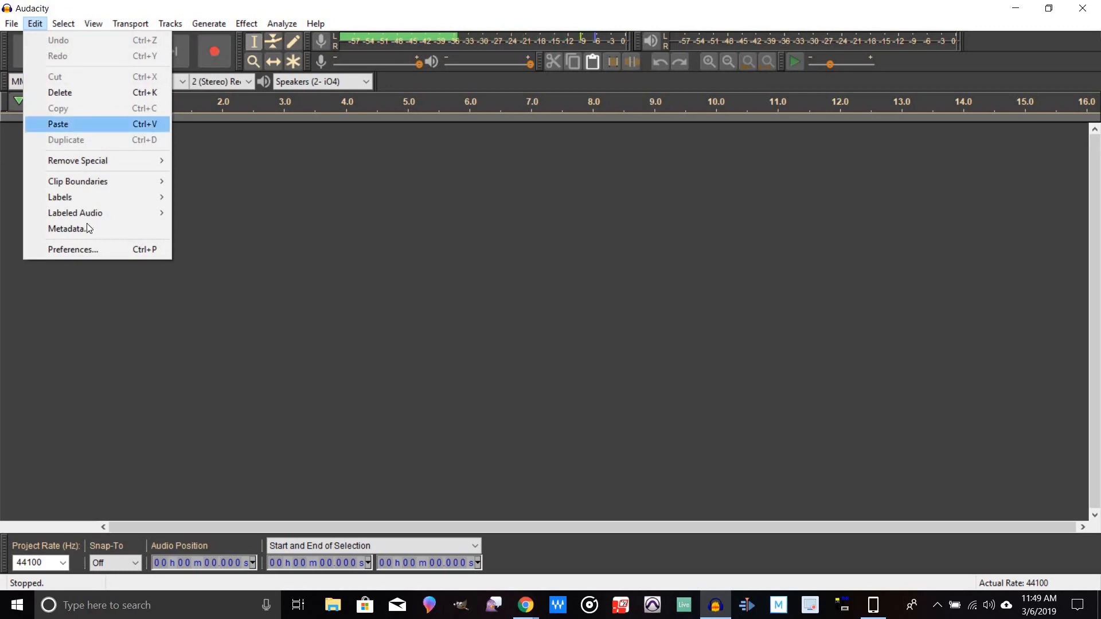
{"action": "left_click", "coordinate": [69, 252]}
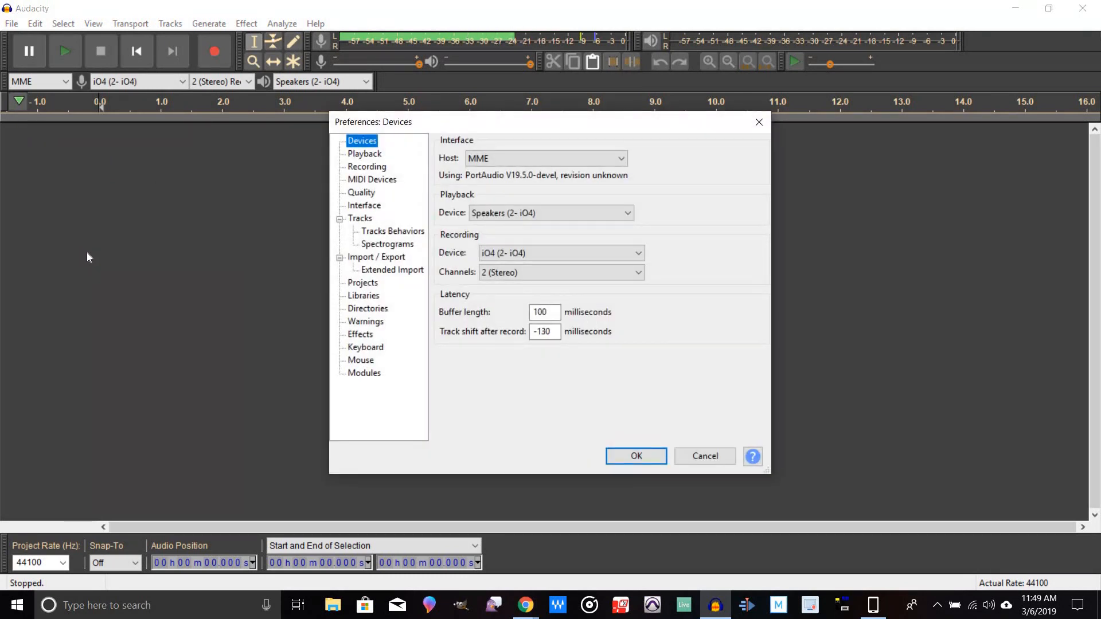
{"action": "left_click", "coordinate": [367, 168]}
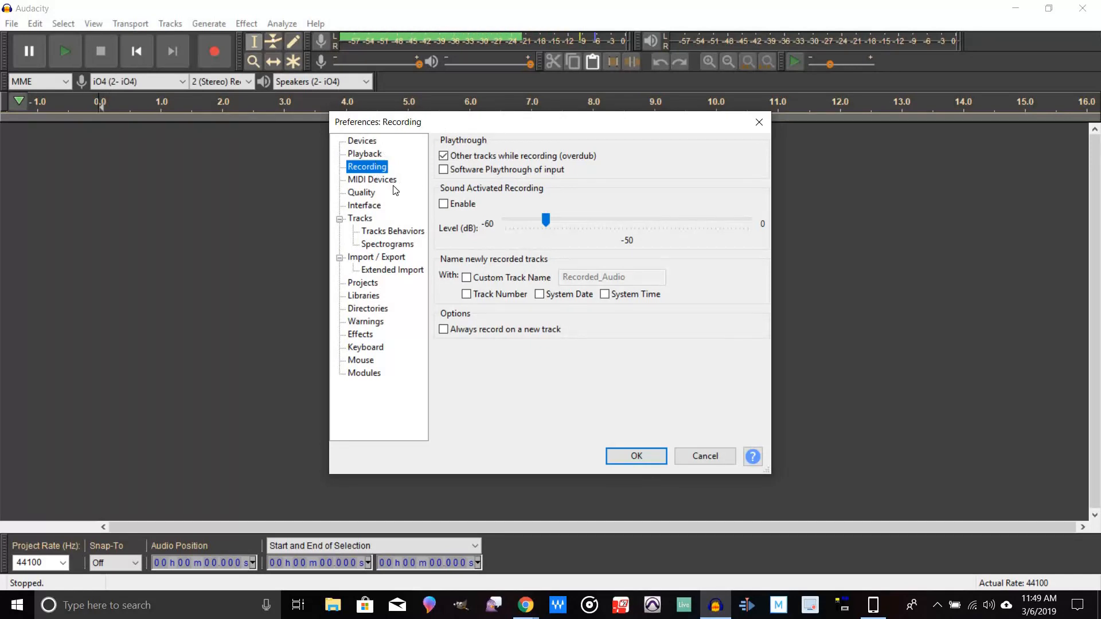
{"action": "left_click", "coordinate": [444, 170]}
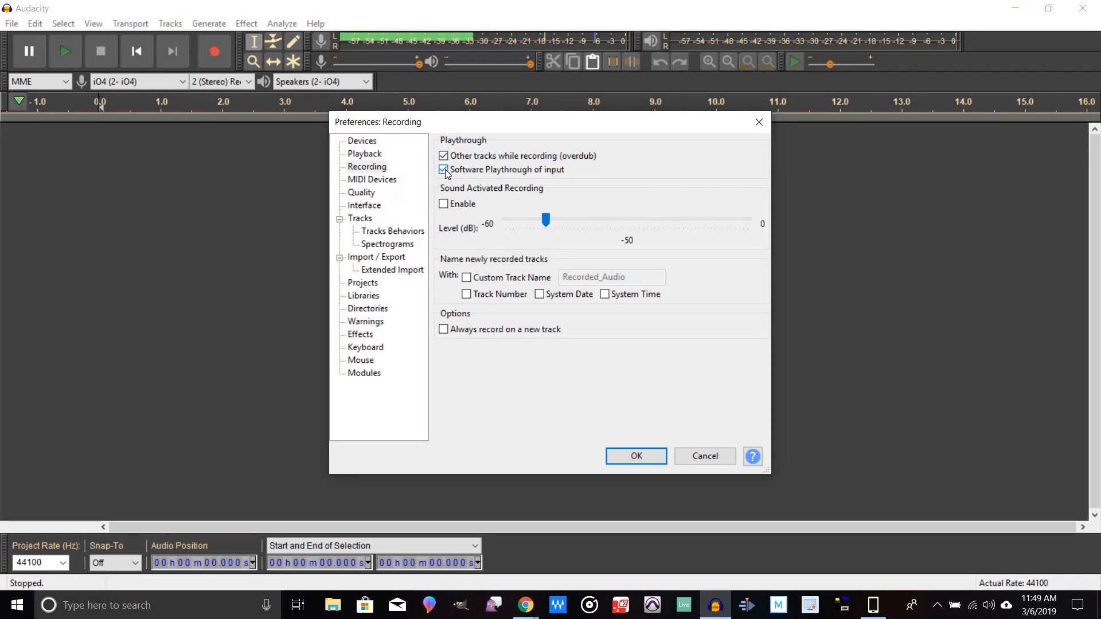
{"action": "left_click", "coordinate": [444, 171]}
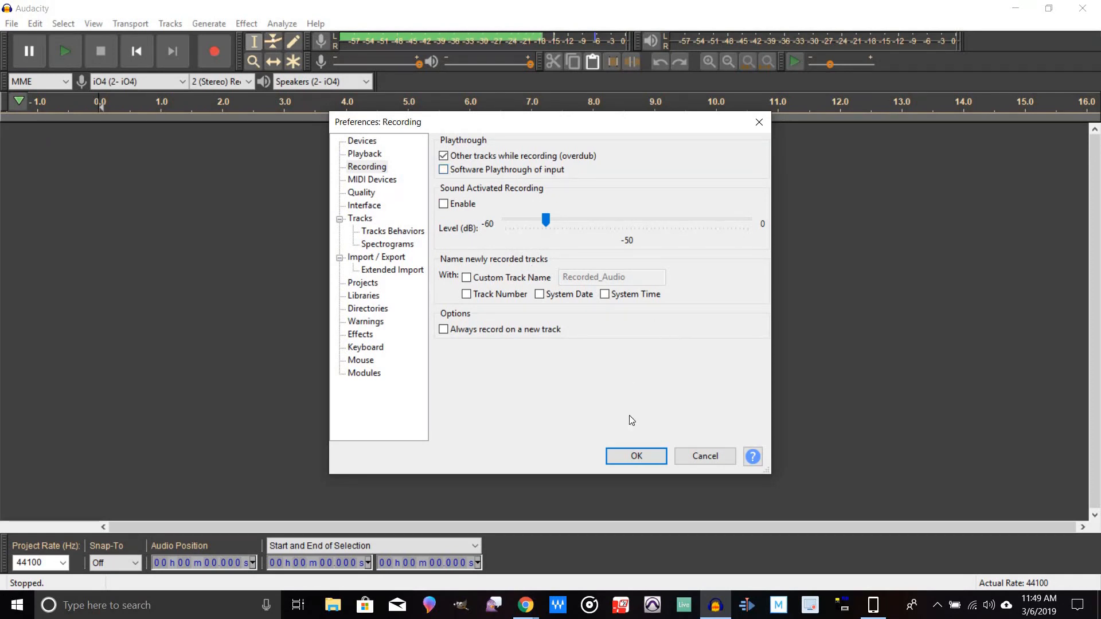
{"action": "left_click", "coordinate": [625, 456]}
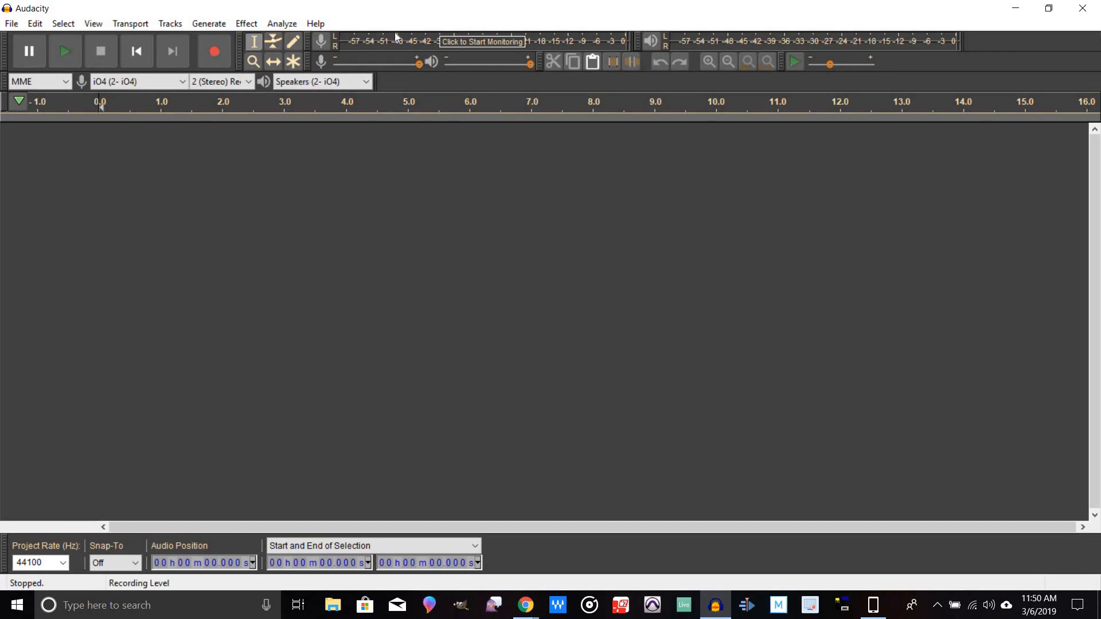
{"action": "left_click", "coordinate": [475, 48]}
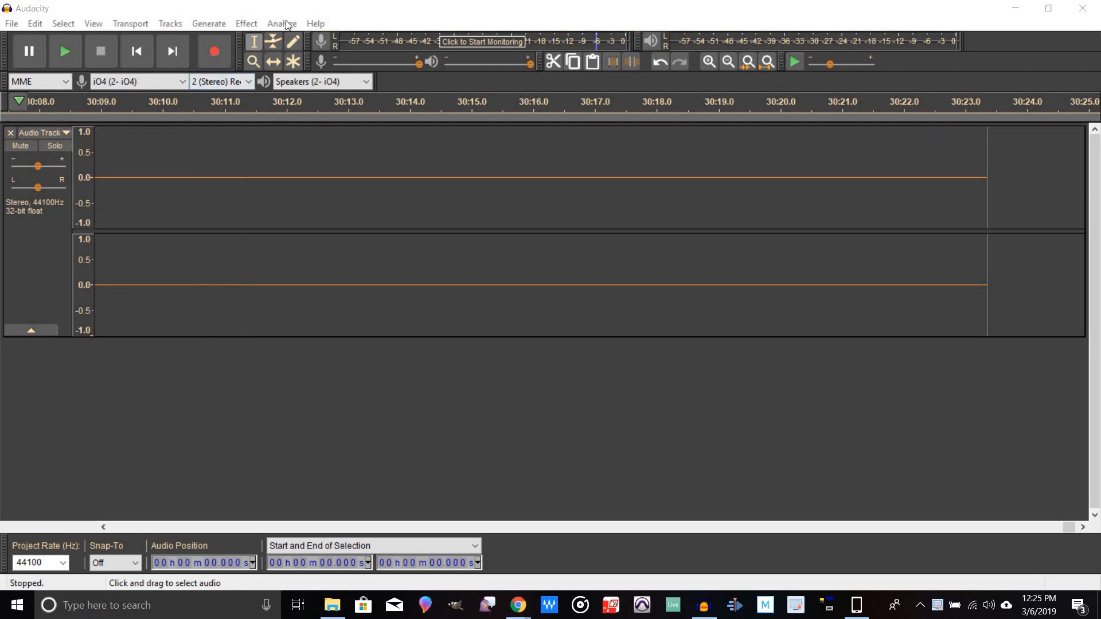
Step: Save the project as Channel U for Youtube, accepting the project-save warning
{"action": "left_click", "coordinate": [12, 24]}
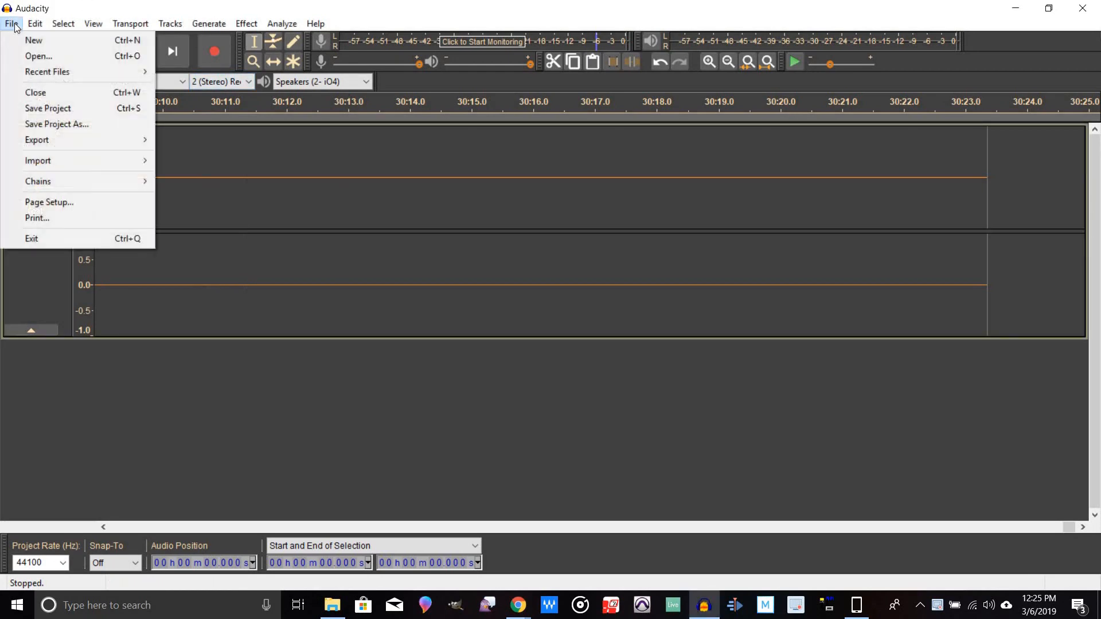
{"action": "left_click", "coordinate": [57, 127]}
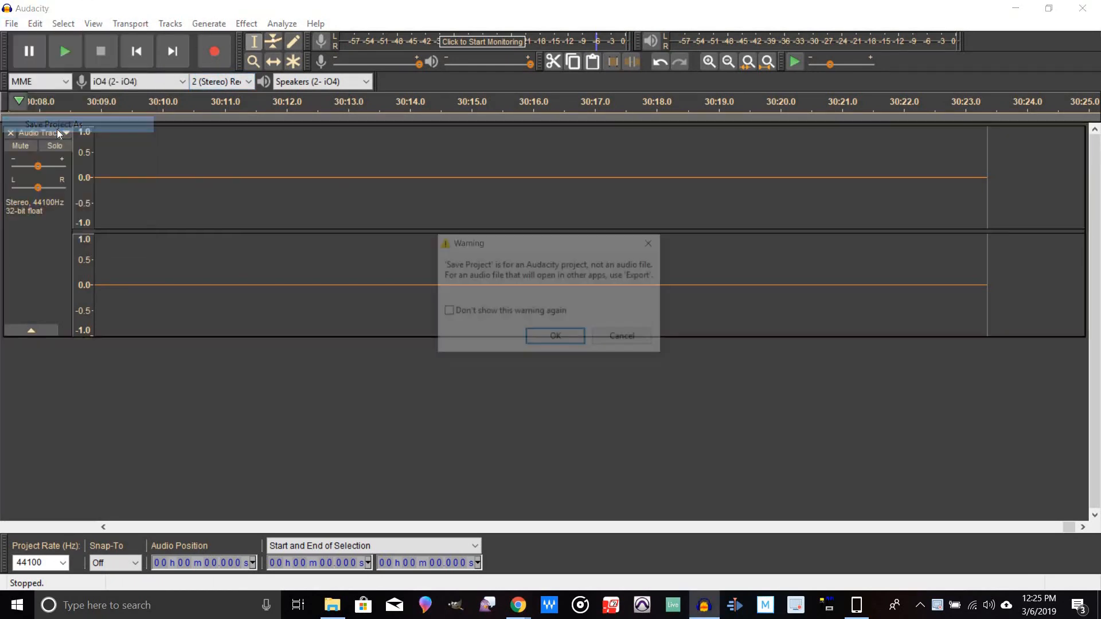
{"action": "left_click", "coordinate": [541, 339]}
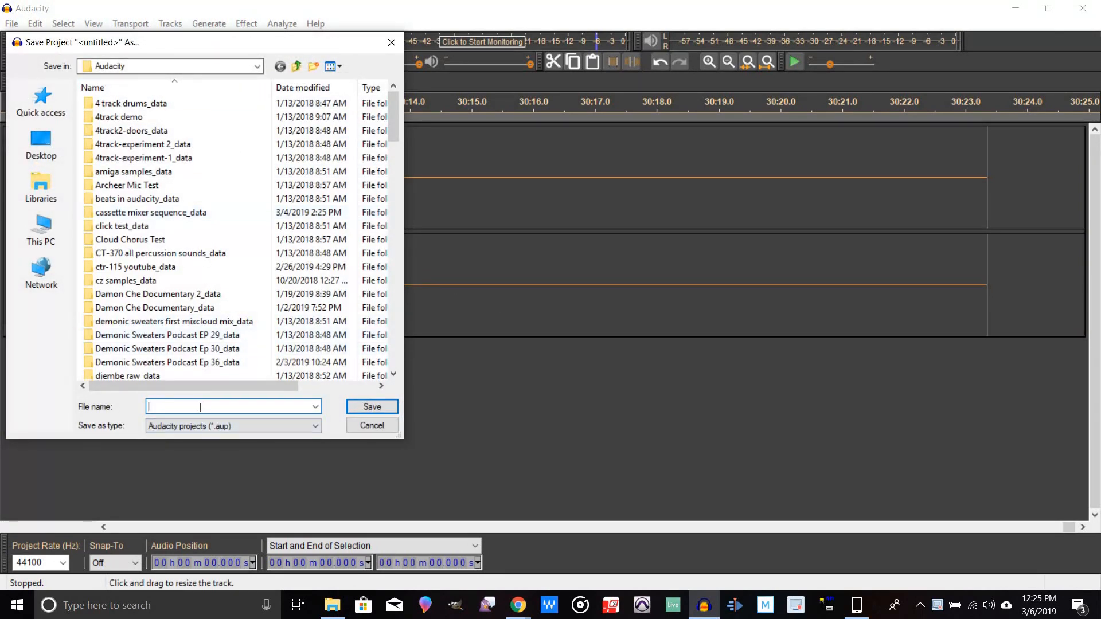
{"action": "type", "text": "Channel U for Youtube"}
{"action": "key", "text": "Return"}
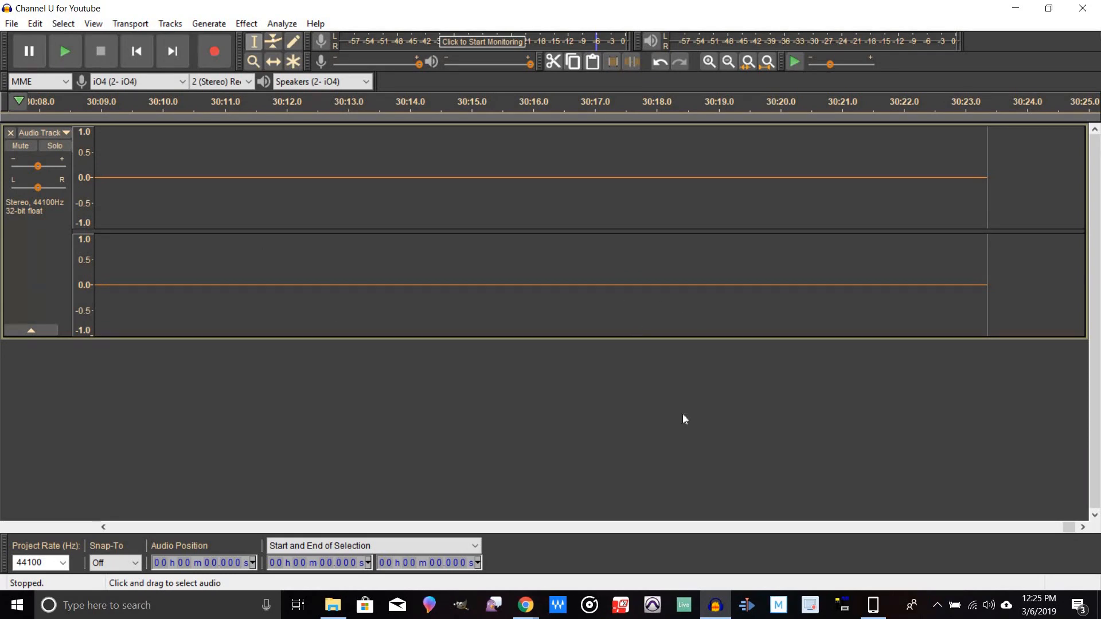
Step: Fit and zoom into the start of the recording and play it back to find a noise-only stretch
{"action": "left_click", "coordinate": [769, 61]}
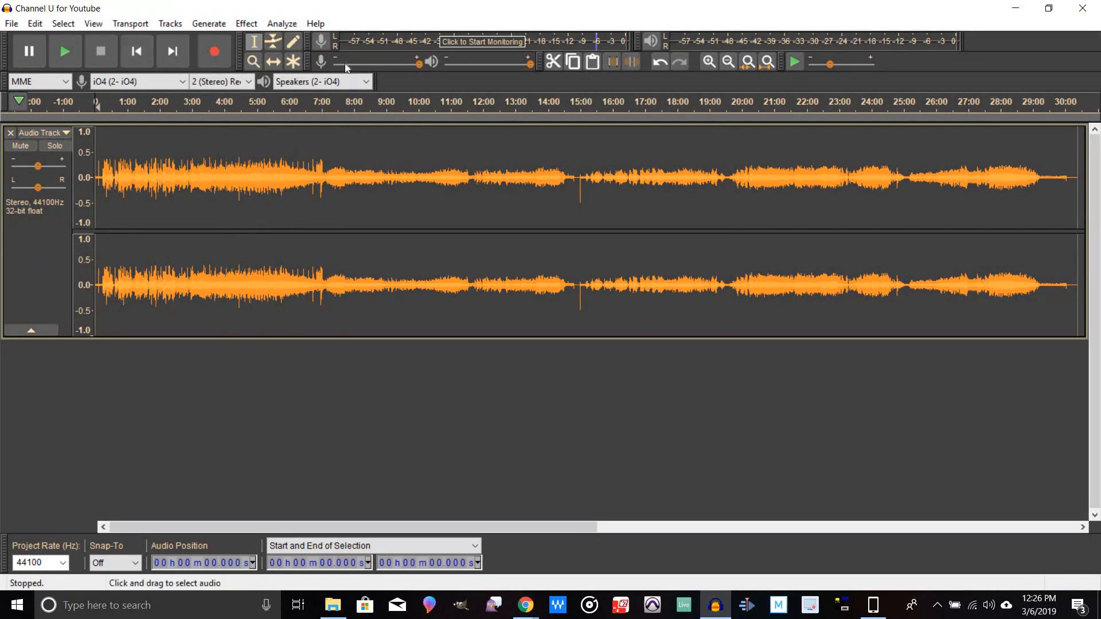
{"action": "left_click", "coordinate": [707, 63]}
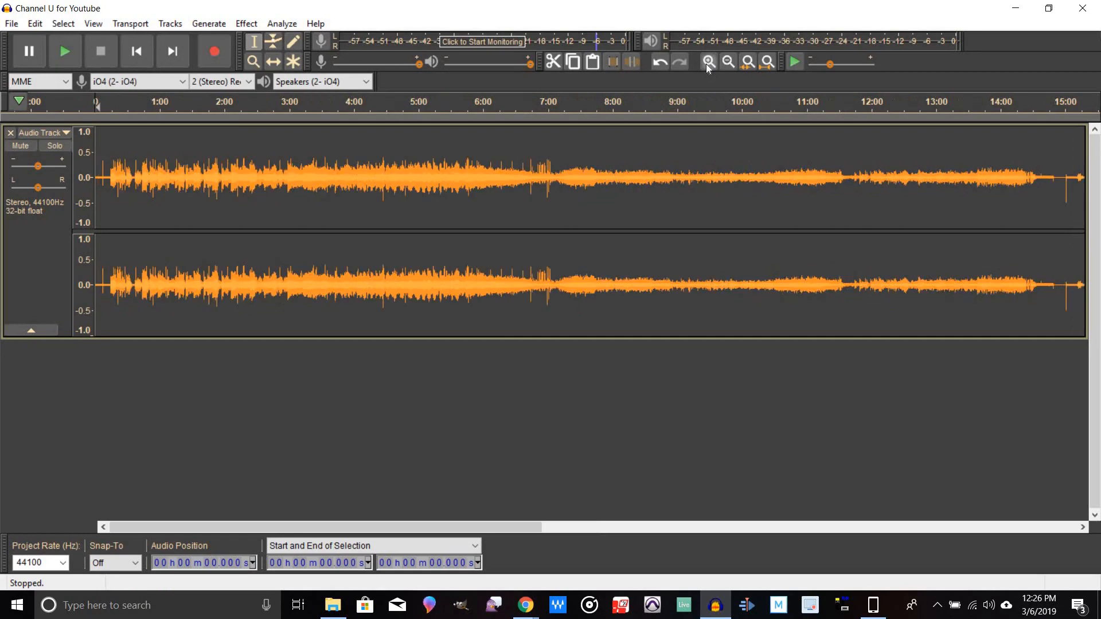
{"action": "left_click", "coordinate": [707, 63]}
{"action": "left_click", "coordinate": [707, 63]}
{"action": "left_click", "coordinate": [708, 64]}
{"action": "left_click", "coordinate": [707, 62]}
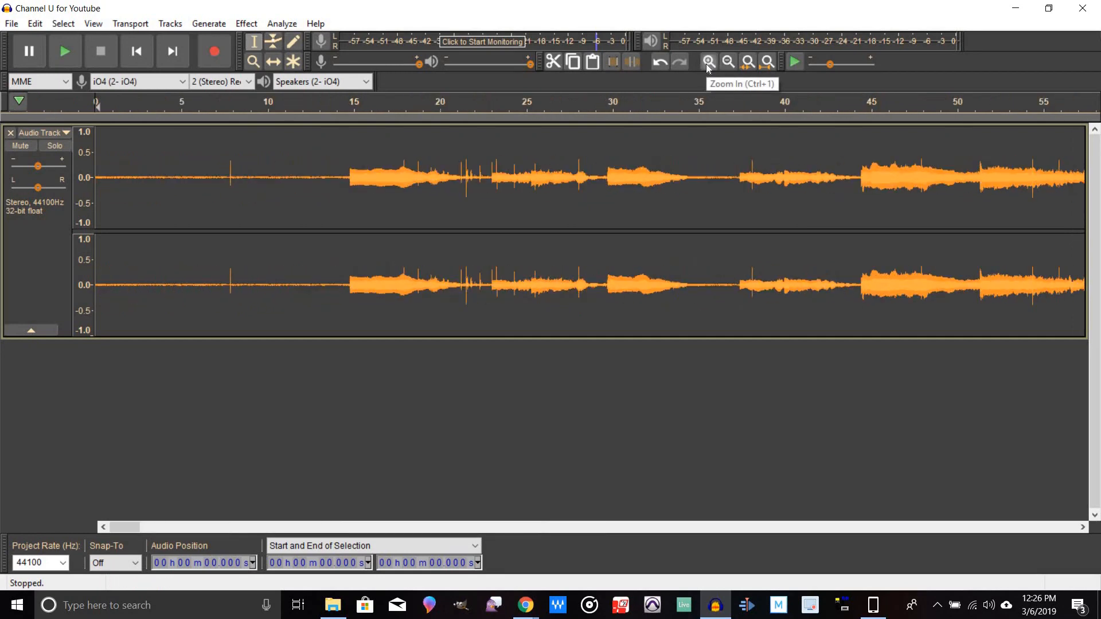
{"action": "left_click", "coordinate": [708, 62]}
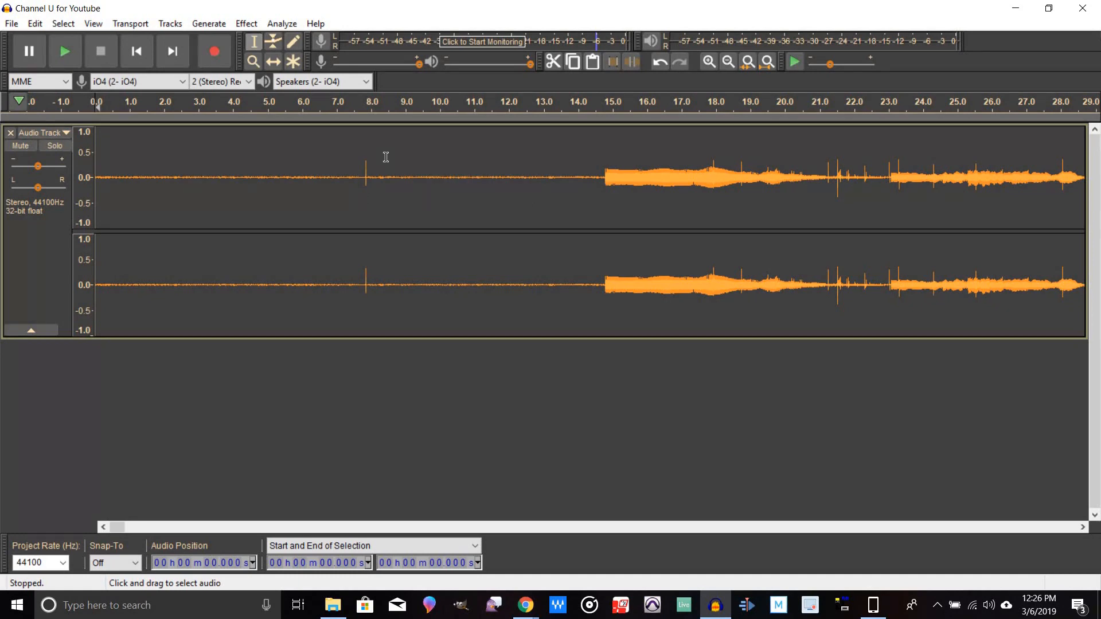
{"action": "left_click", "coordinate": [485, 106]}
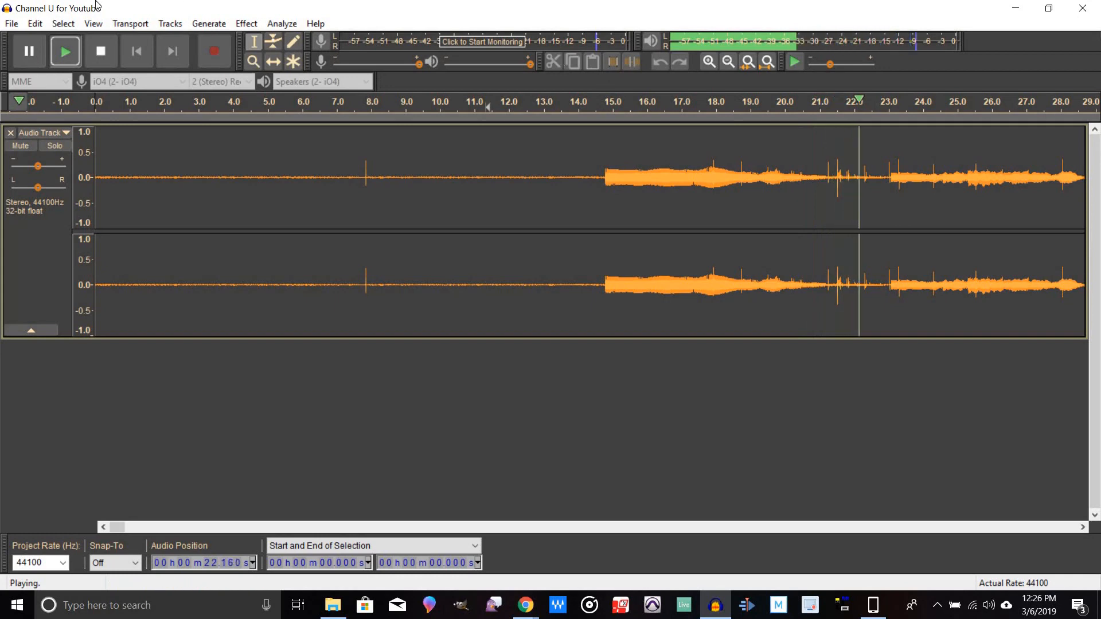
{"action": "left_click", "coordinate": [111, 58]}
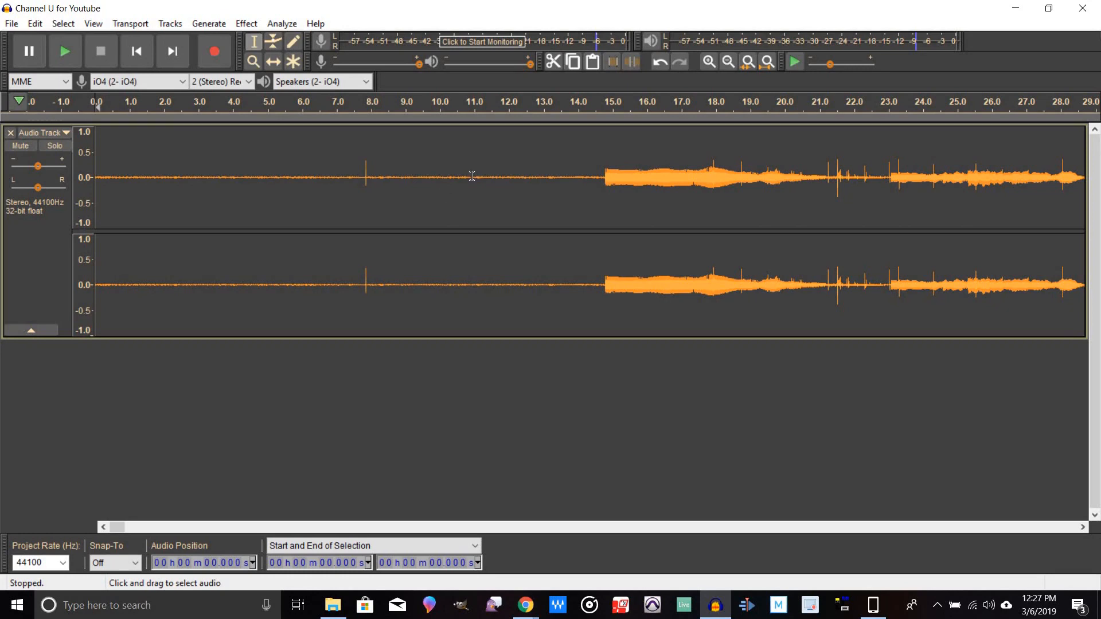
Step: Select the quiet stretch from about 9.9 to 12.2 s and capture it as the Noise Reduction noise profile
{"action": "left_click_drag", "start_coordinate": [436, 189], "coordinate": [515, 206]}
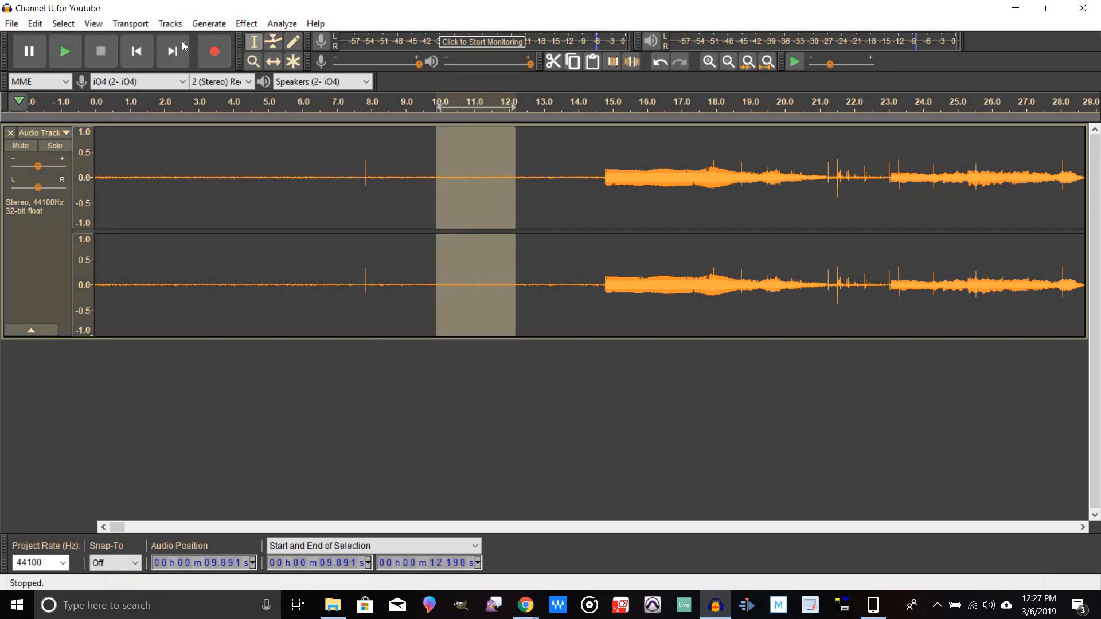
{"action": "left_click", "coordinate": [70, 46]}
{"action": "left_click", "coordinate": [244, 28]}
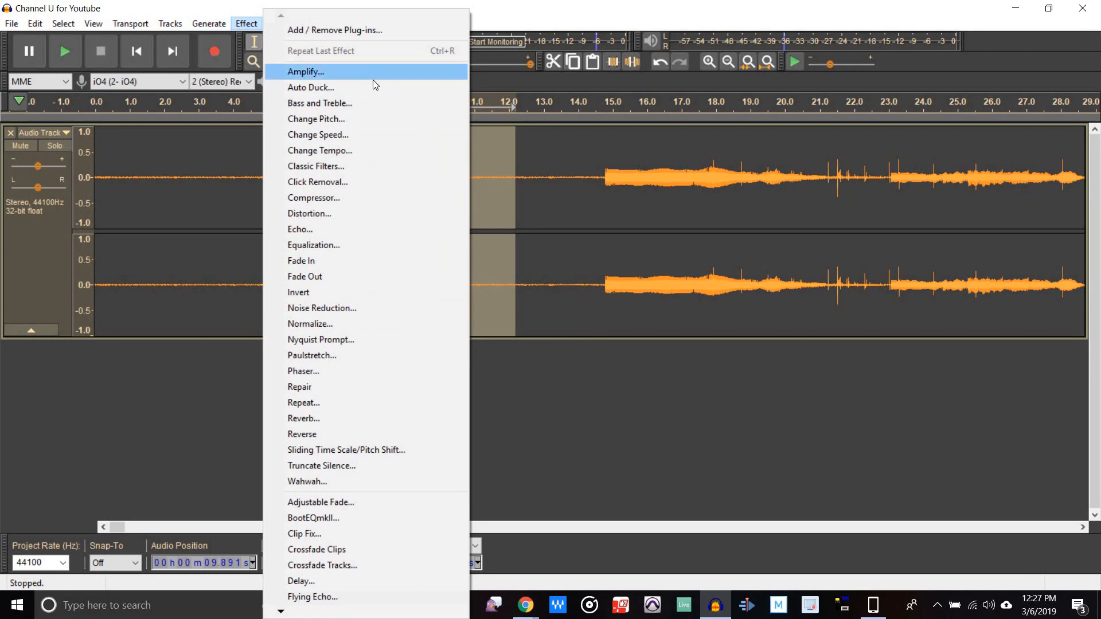
{"action": "left_click", "coordinate": [323, 312]}
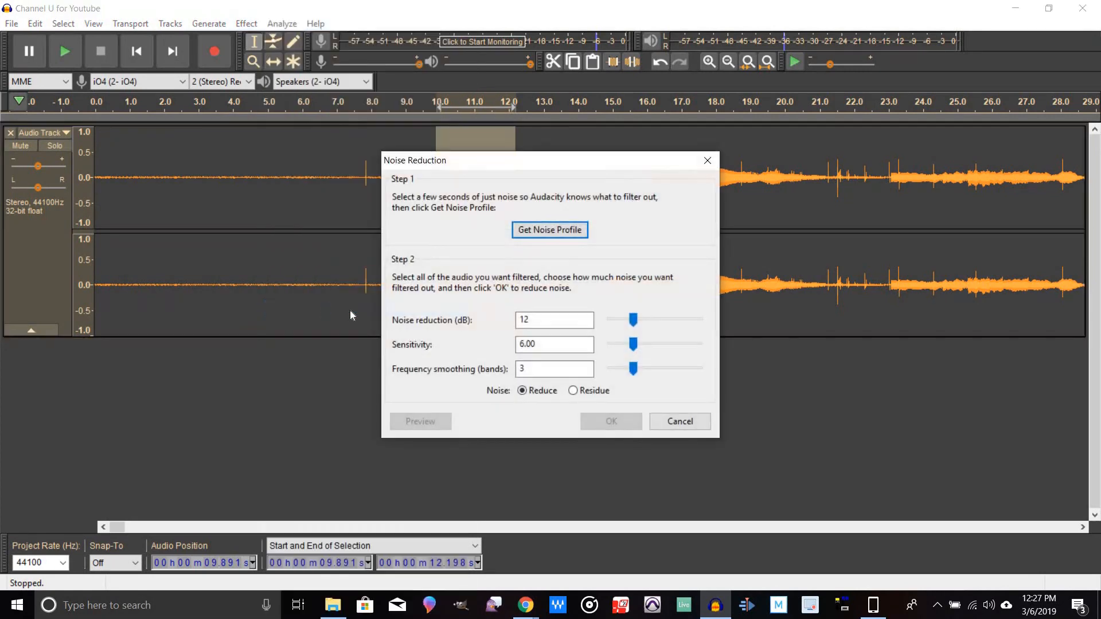
{"action": "left_click", "coordinate": [546, 229]}
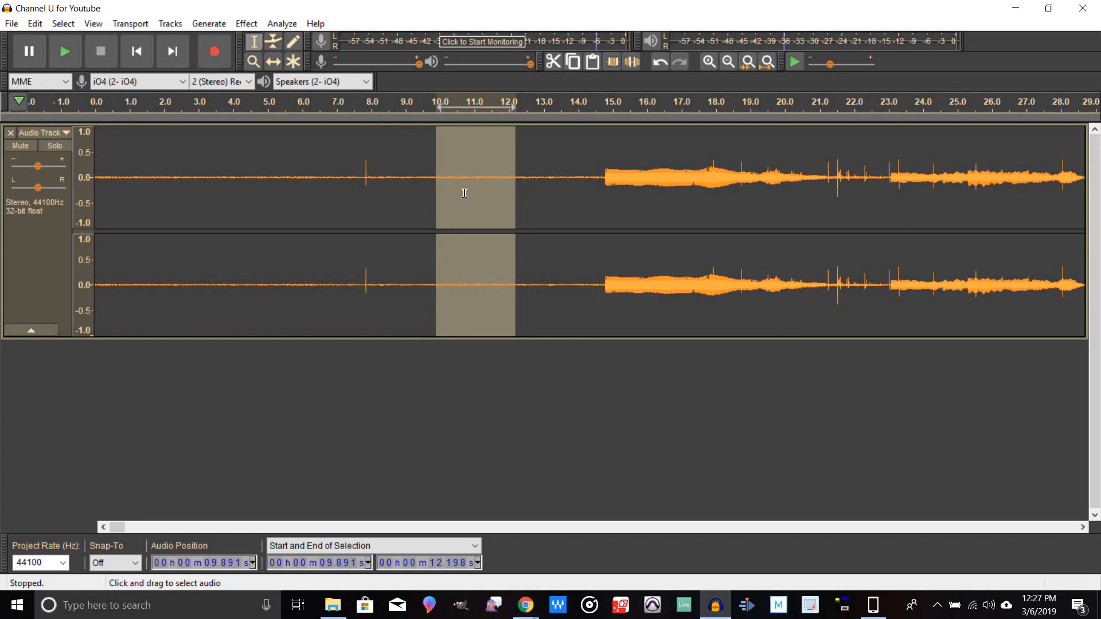
Step: Apply Noise Reduction to the whole track with 12 dB reduction, sensitivity 6.00 and 3 smoothing bands
{"action": "left_click", "coordinate": [25, 260]}
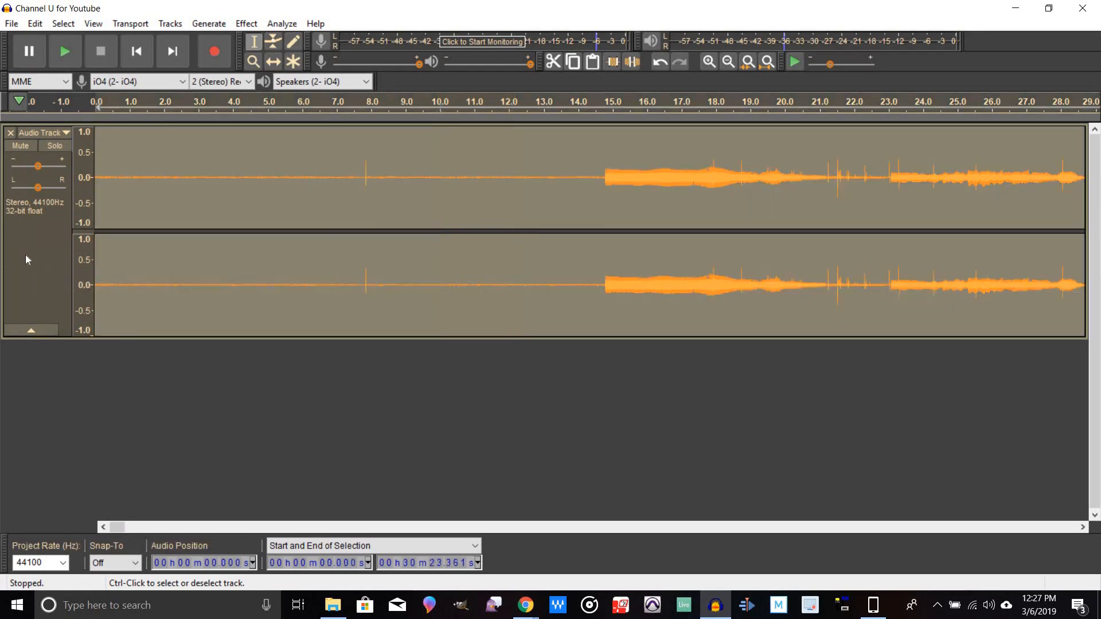
{"action": "left_click", "coordinate": [246, 25]}
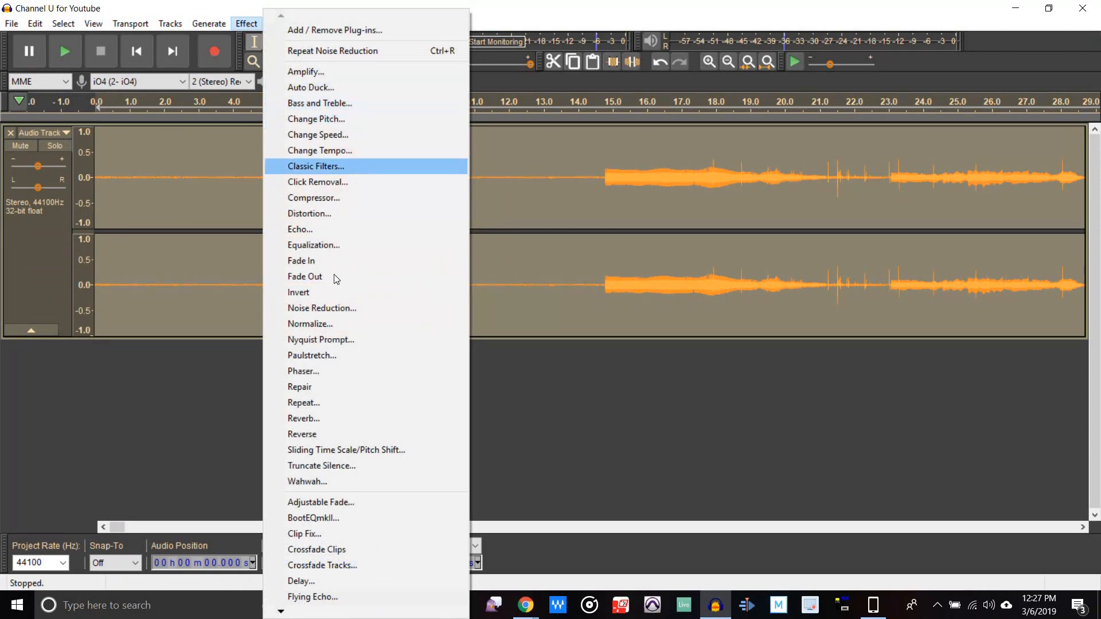
{"action": "left_click", "coordinate": [323, 310]}
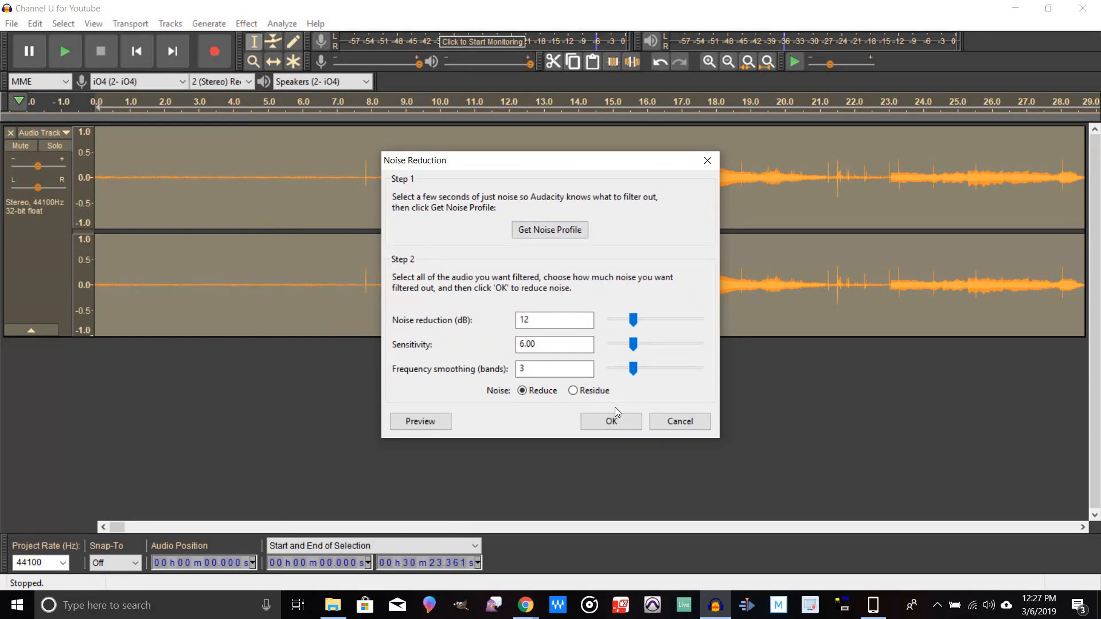
{"action": "left_click", "coordinate": [612, 425]}
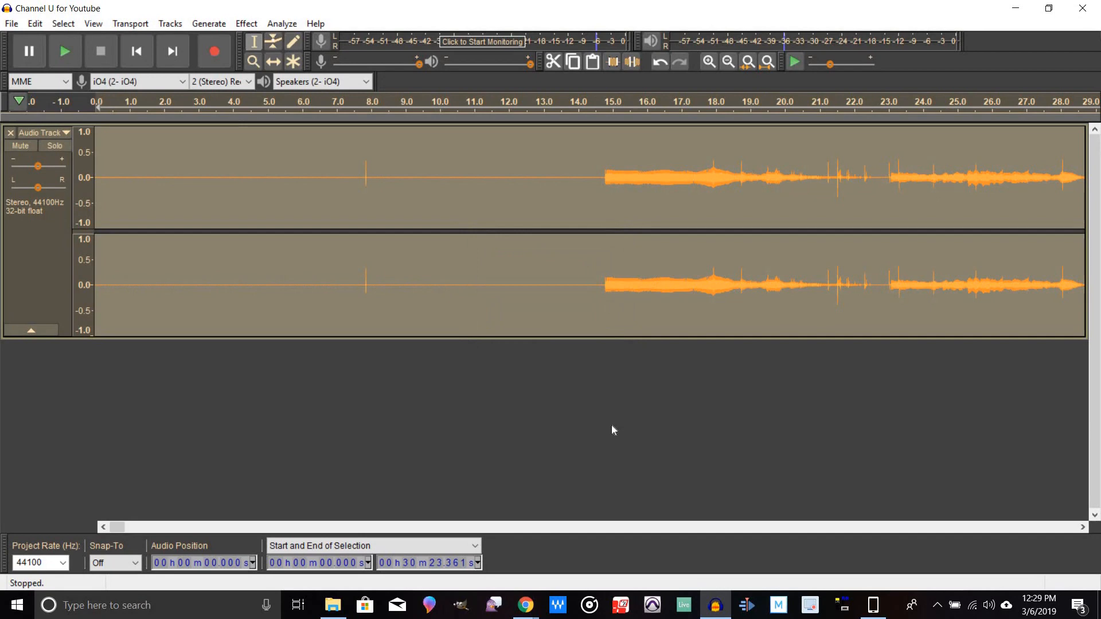
Step: Play back the cleaned track from about 15 s and zoom out to review the waveform
{"action": "left_click_drag", "start_coordinate": [478, 179], "coordinate": [531, 202]}
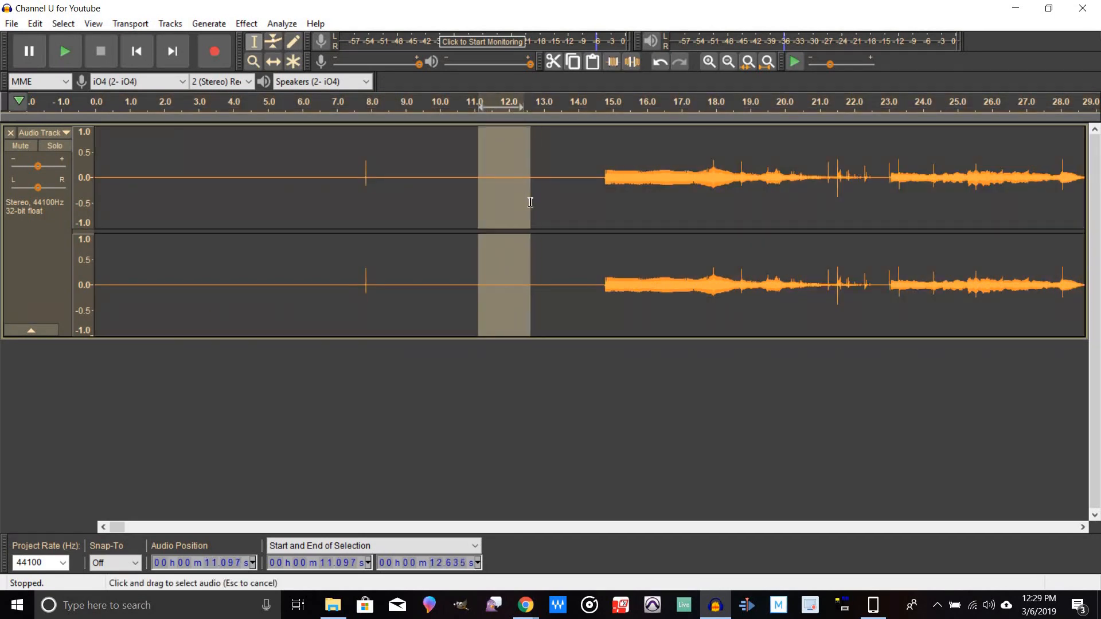
{"action": "left_click", "coordinate": [631, 108]}
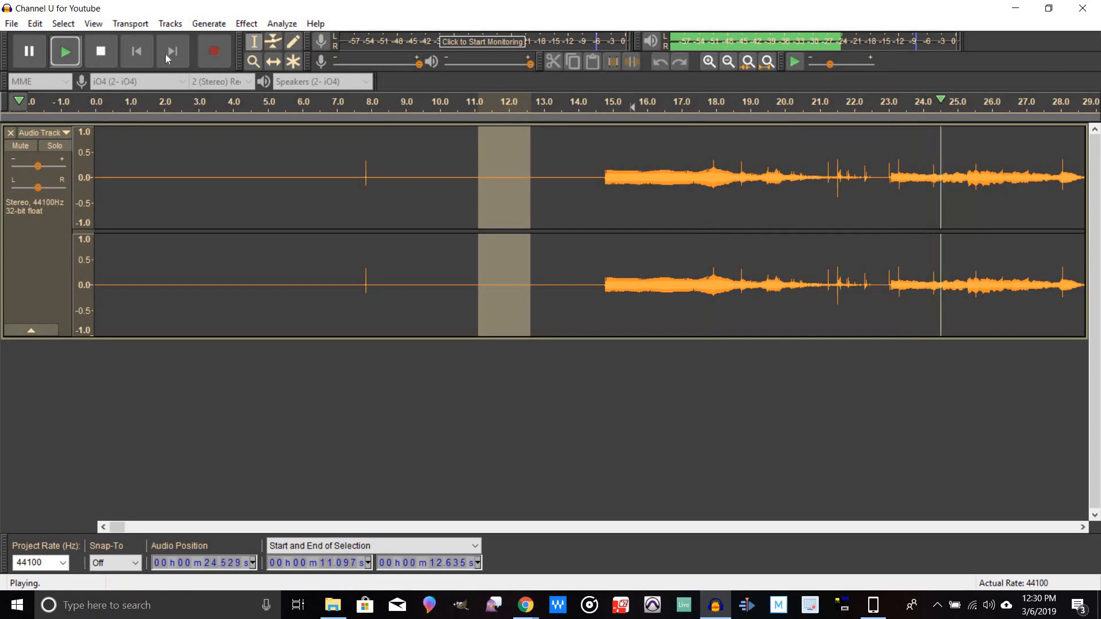
{"action": "left_click", "coordinate": [101, 51]}
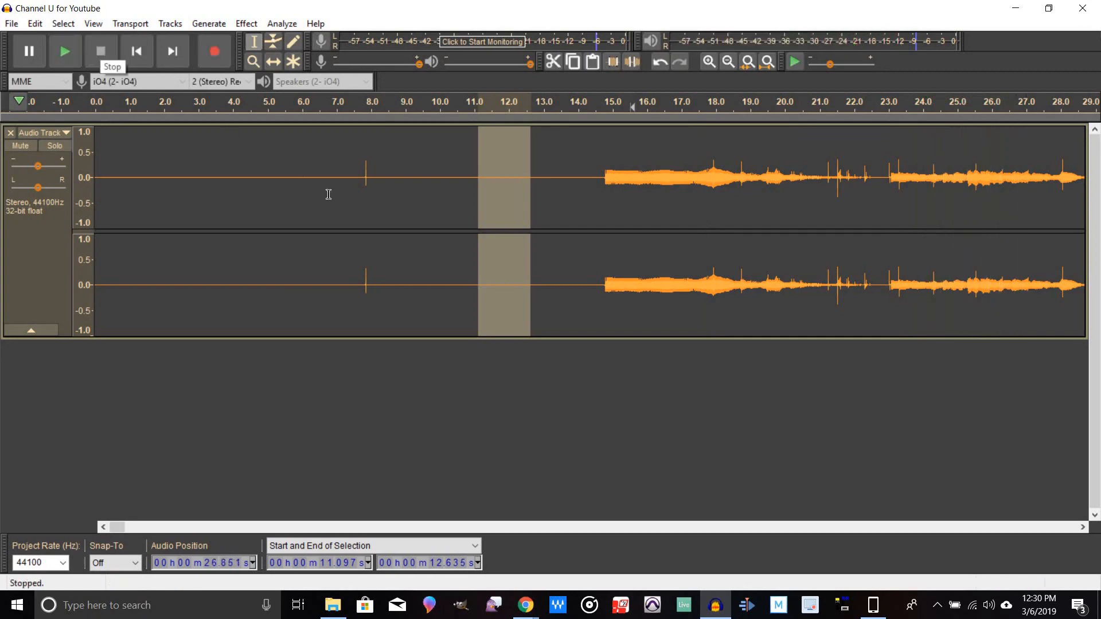
{"action": "left_click", "coordinate": [728, 62]}
{"action": "left_click", "coordinate": [727, 62]}
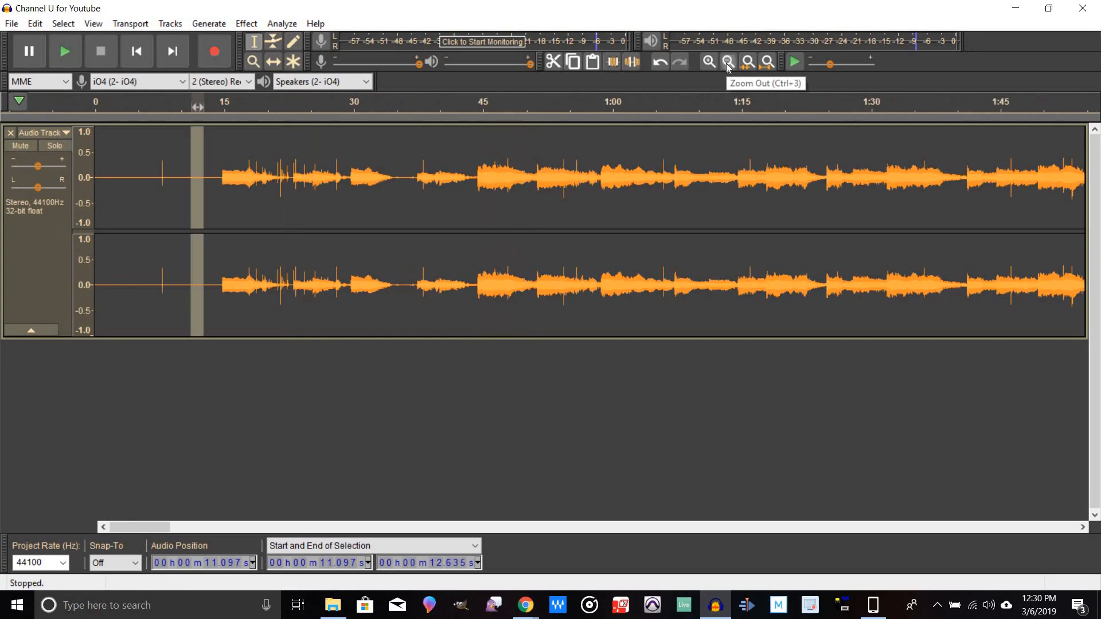
{"action": "left_click", "coordinate": [727, 62]}
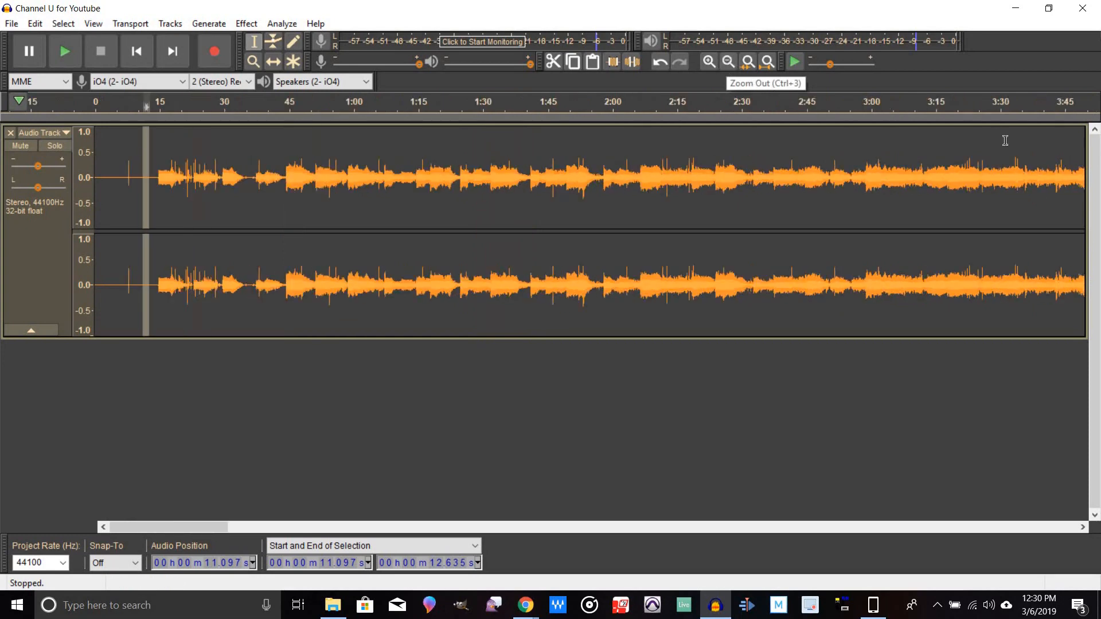
Step: Quick-play the track from about 3:00 and again from about 18 s, stopping playback each time
{"action": "left_click", "coordinate": [873, 105]}
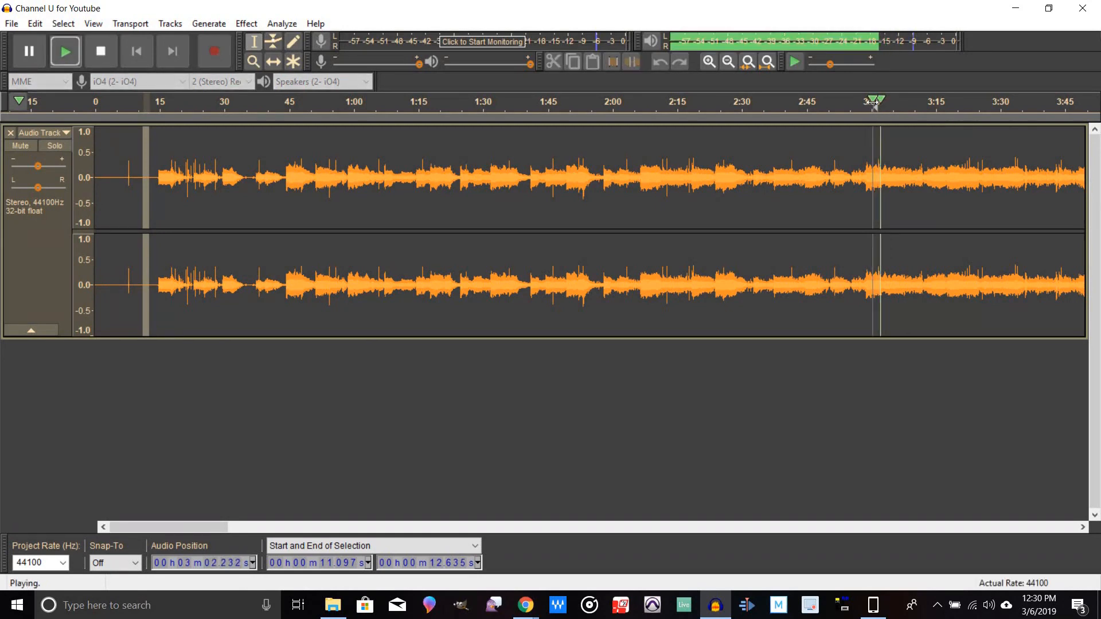
{"action": "left_click", "coordinate": [102, 52]}
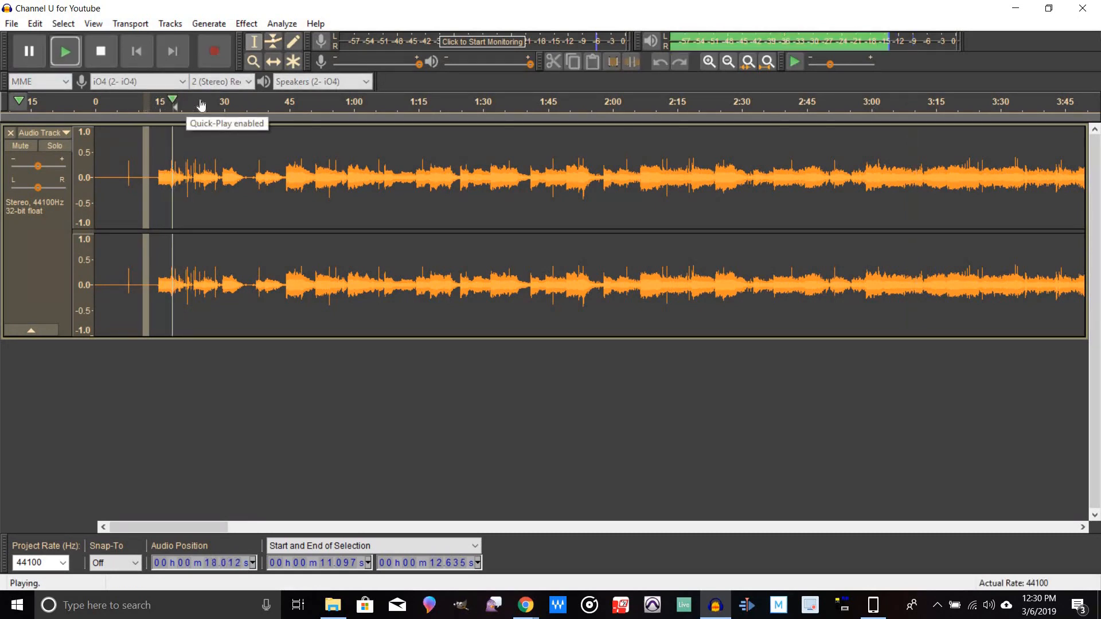
{"action": "left_click", "coordinate": [174, 101]}
{"action": "left_click", "coordinate": [107, 57]}
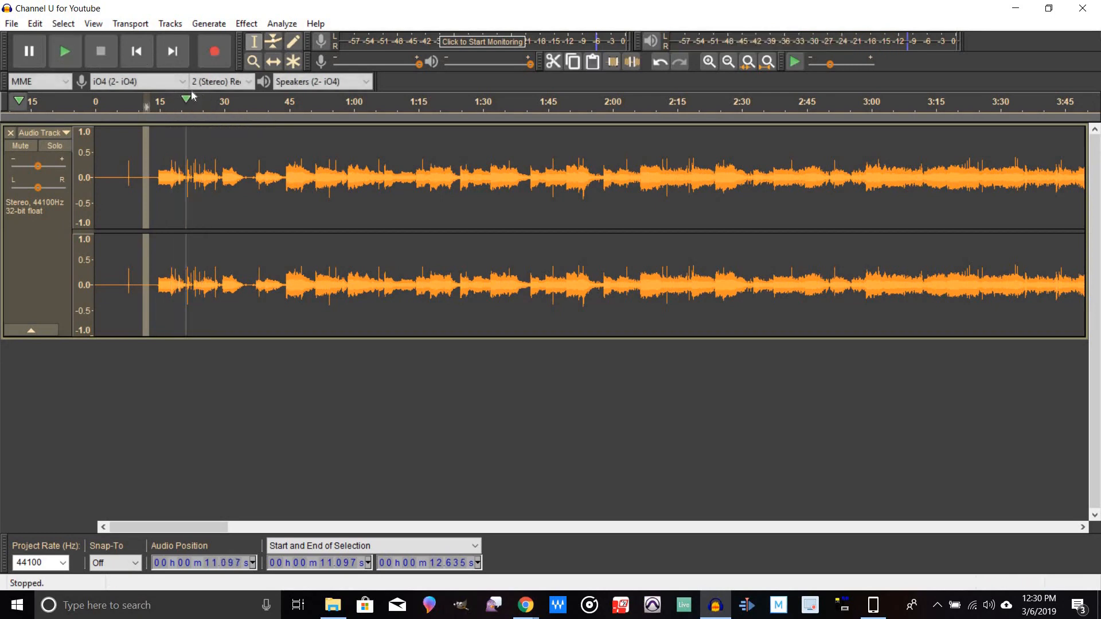
Step: Zoom in on the first 30 seconds and play back from about 20.8 s to listen for clicks
{"action": "left_click", "coordinate": [710, 61]}
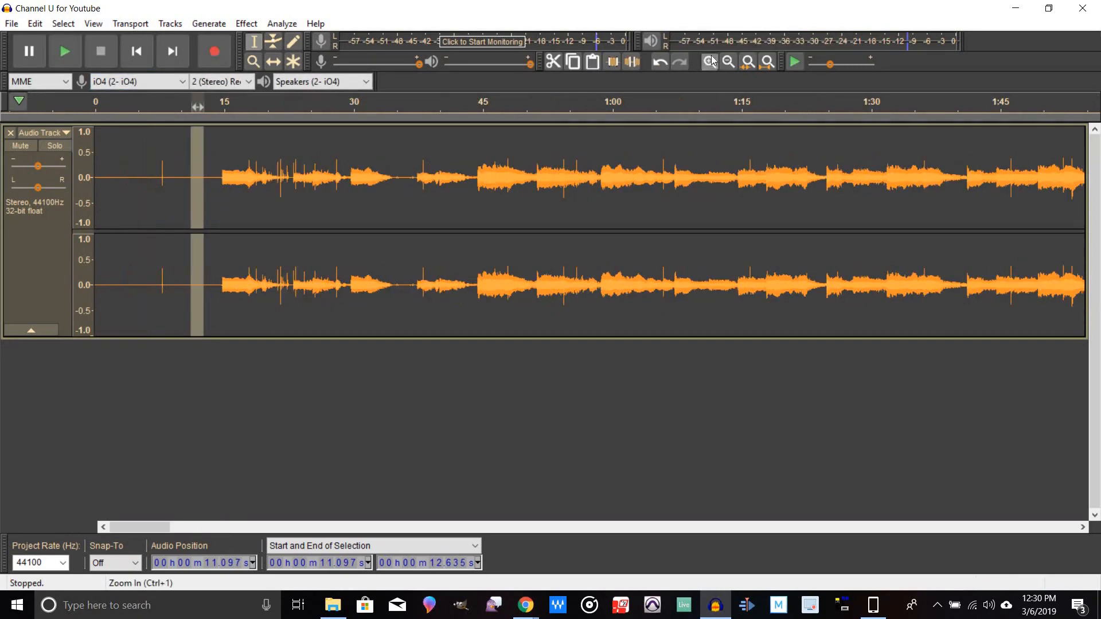
{"action": "left_click", "coordinate": [710, 61]}
{"action": "left_click", "coordinate": [710, 61]}
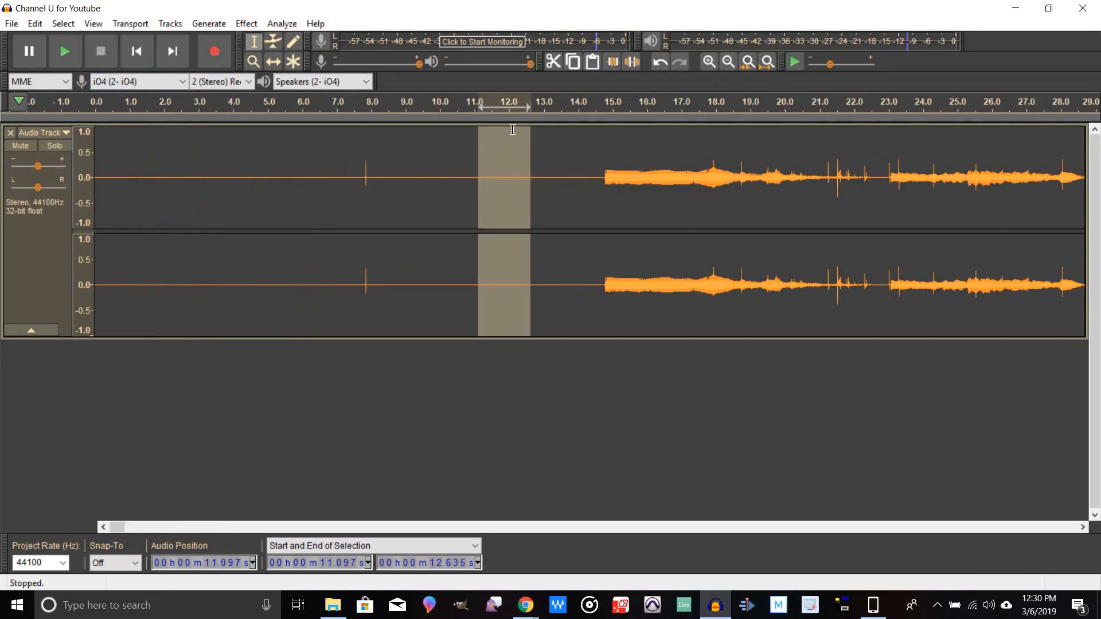
{"action": "left_click", "coordinate": [811, 163]}
{"action": "key", "text": "space"}
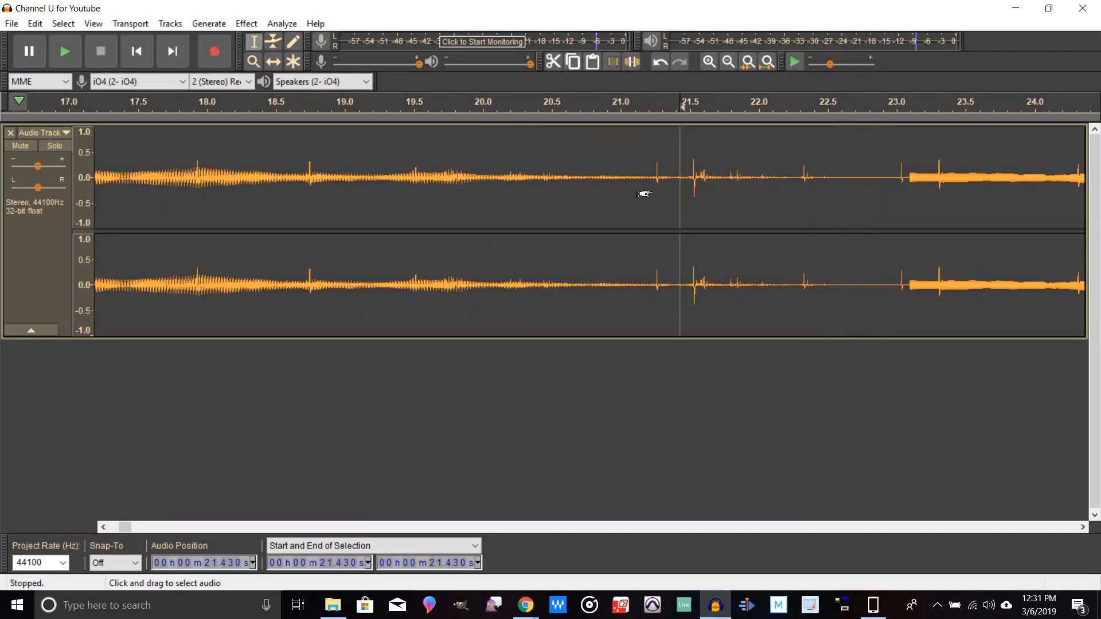
Step: Select a tiny stretch around 21.25 to 21.3 s and try to preview Click Removal on it
{"action": "left_click", "coordinate": [652, 194]}
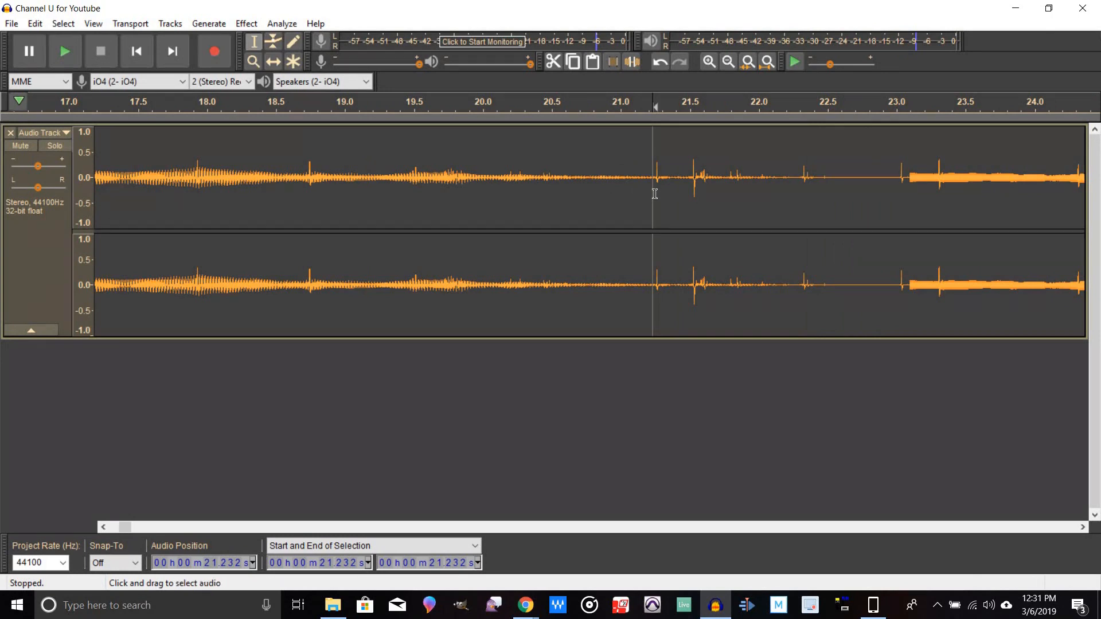
{"action": "left_click_drag", "start_coordinate": [656, 194], "coordinate": [709, 216]}
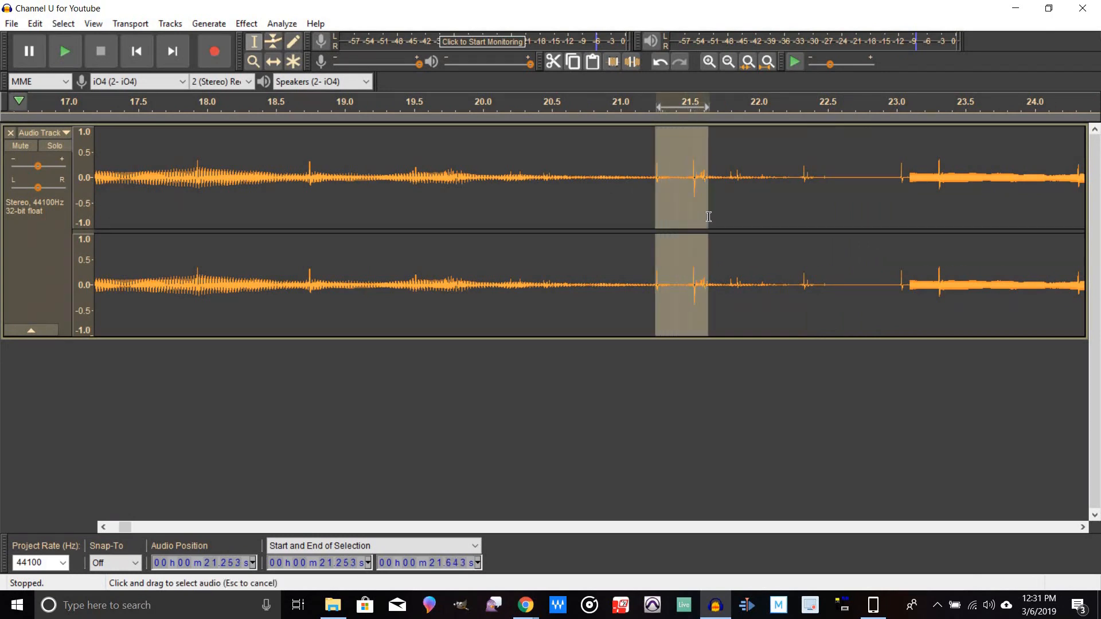
{"action": "left_click_drag", "start_coordinate": [853, 226], "coordinate": [663, 218]}
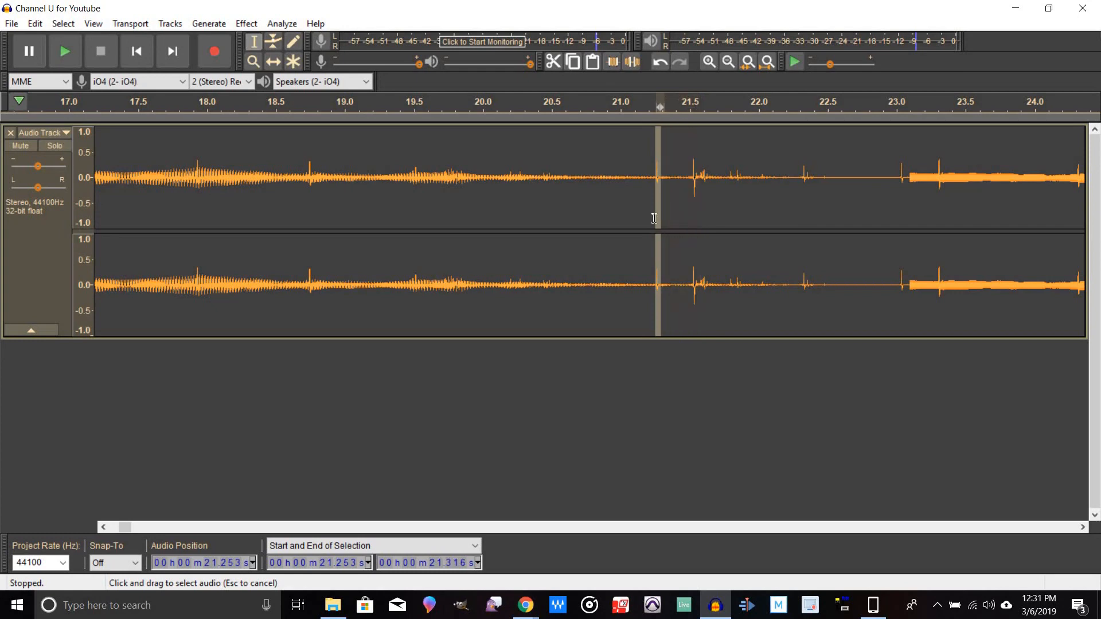
{"action": "left_click", "coordinate": [39, 55]}
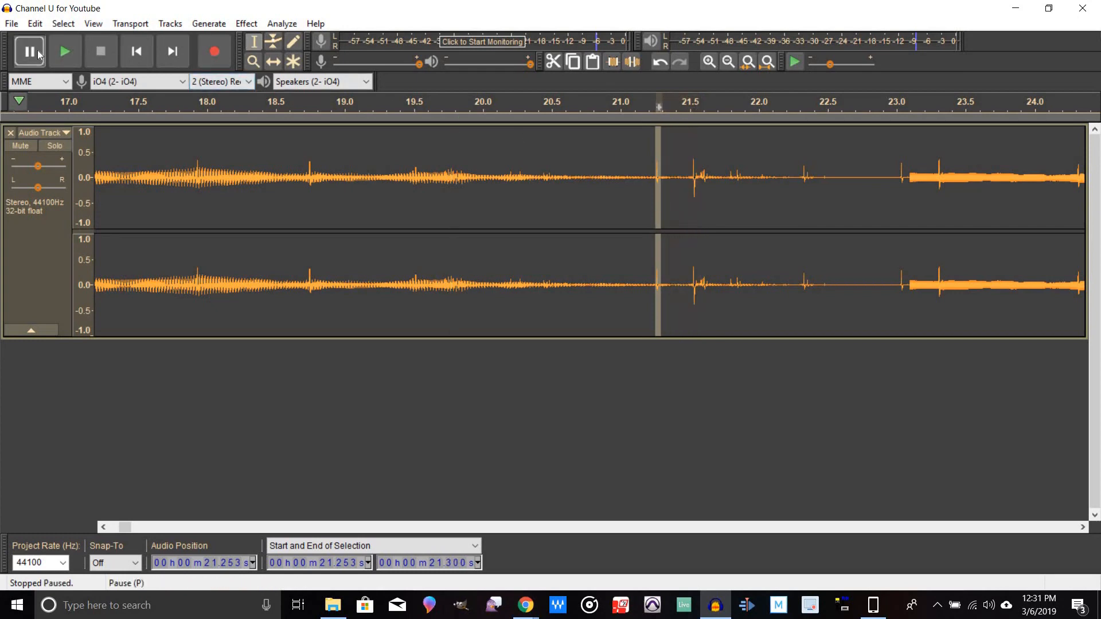
{"action": "left_click", "coordinate": [62, 53]}
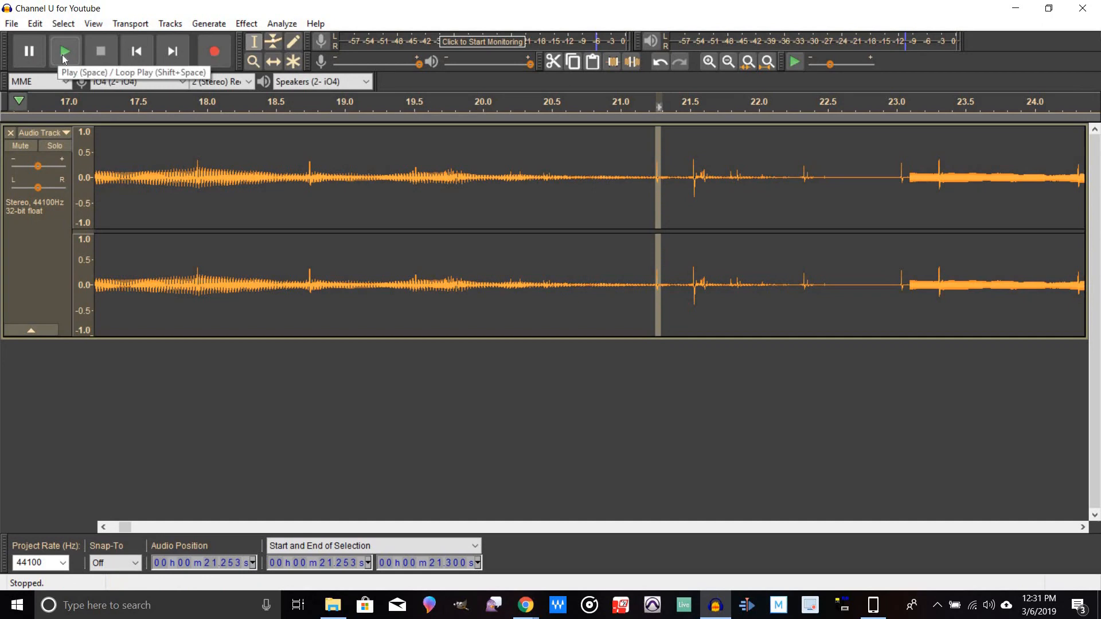
{"action": "left_click", "coordinate": [62, 54]}
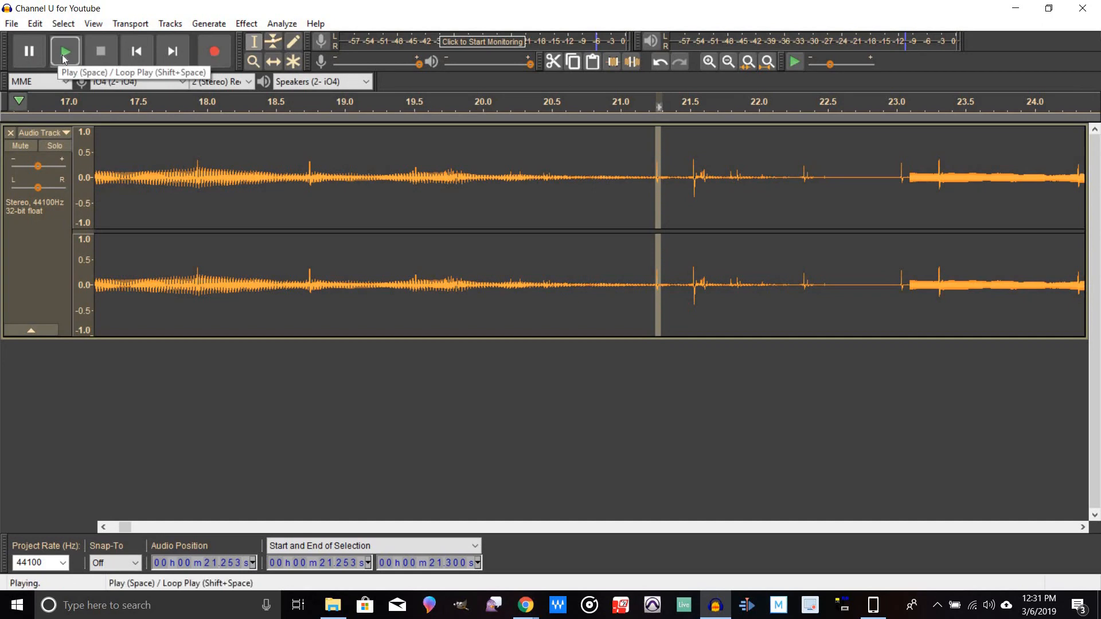
{"action": "left_click", "coordinate": [247, 24]}
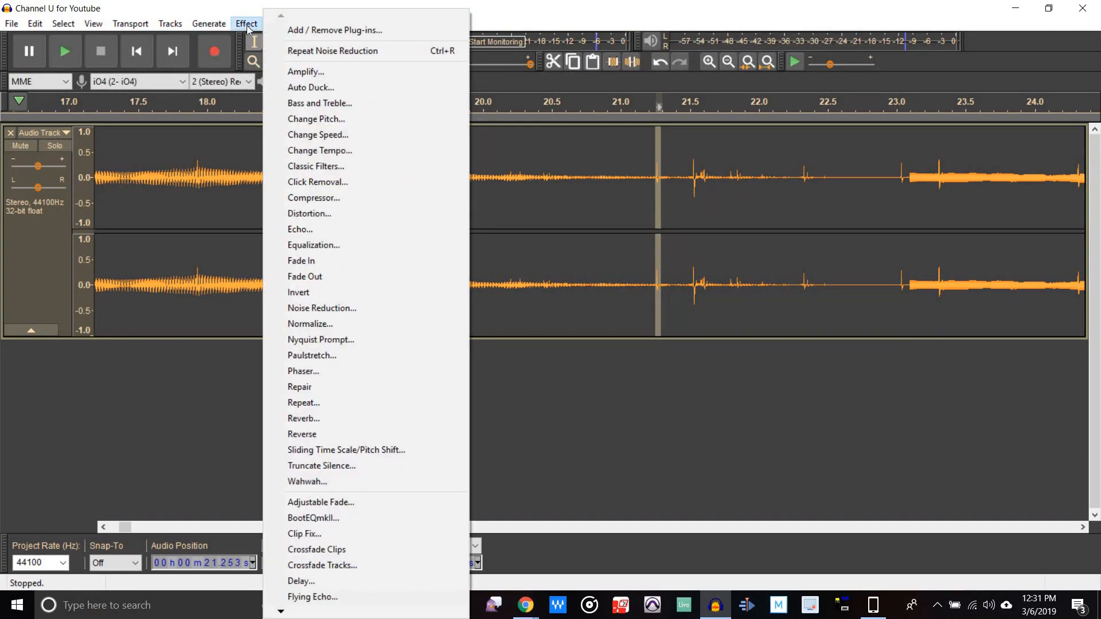
{"action": "left_click", "coordinate": [355, 182]}
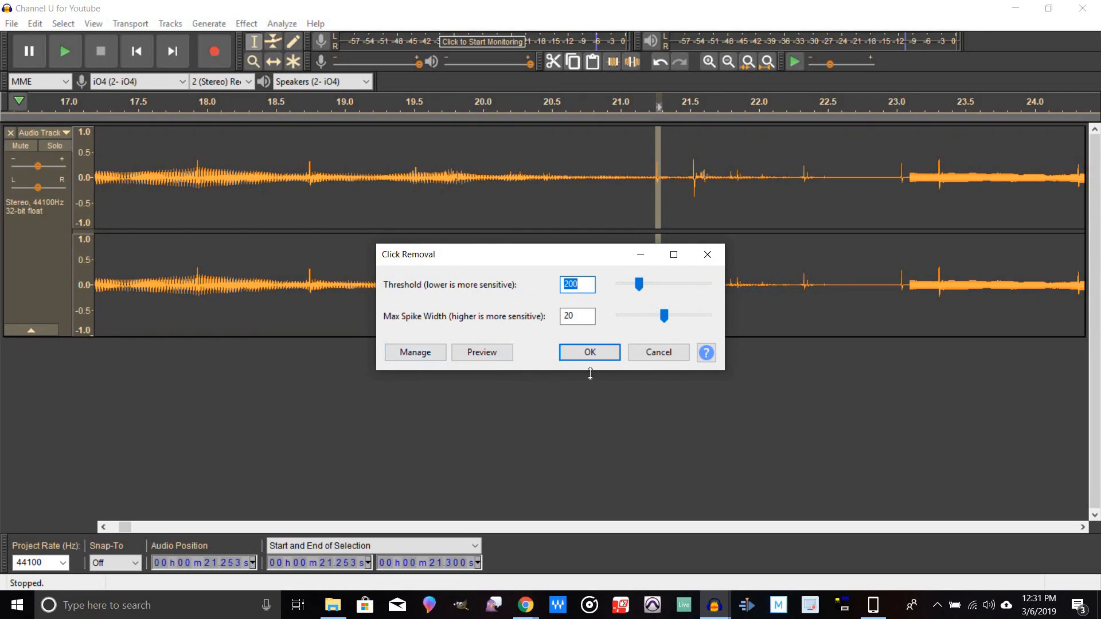
{"action": "left_click", "coordinate": [486, 354]}
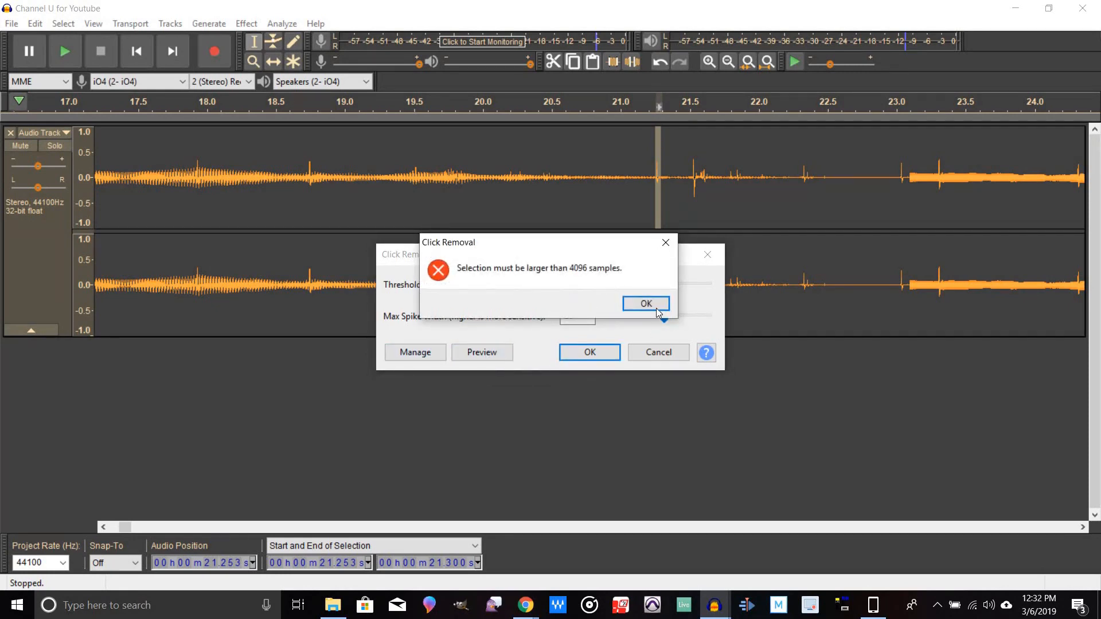
{"action": "left_click", "coordinate": [646, 304]}
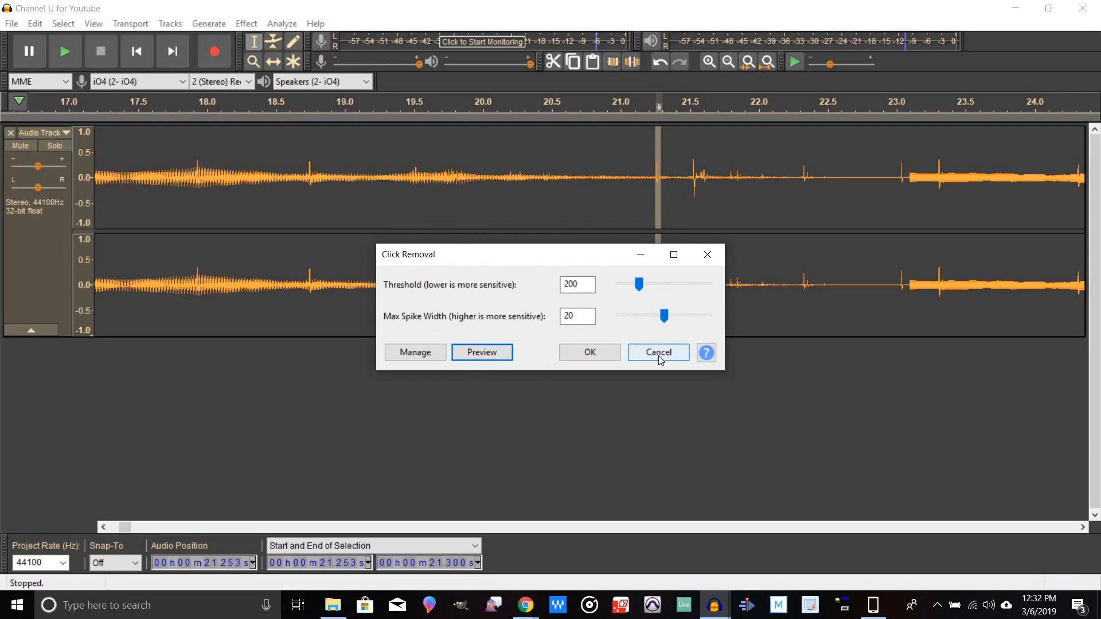
{"action": "left_click", "coordinate": [658, 353]}
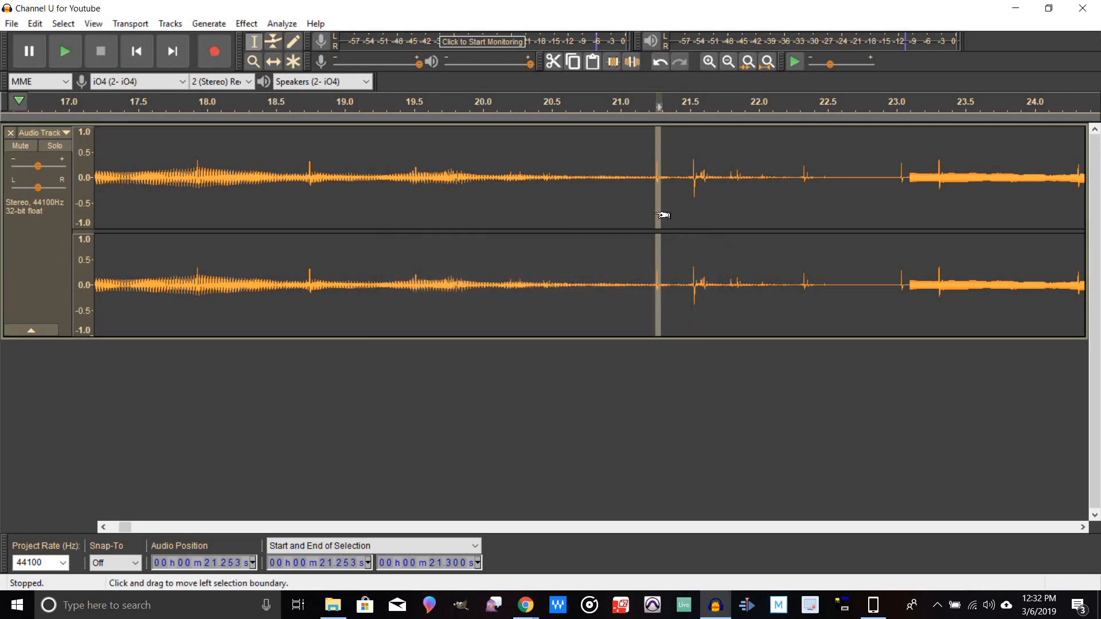
Step: Select the clicky stretch from about 21.75 to 22.43 s
{"action": "mouse_move", "coordinate": [678, 222]}
{"action": "left_mouse_down"}
{"action": "mouse_move", "coordinate": [688, 230]}
{"action": "mouse_move", "coordinate": [669, 229]}
{"action": "mouse_move", "coordinate": [678, 229]}
{"action": "left_mouse_up"}
{"action": "left_click", "coordinate": [698, 193]}
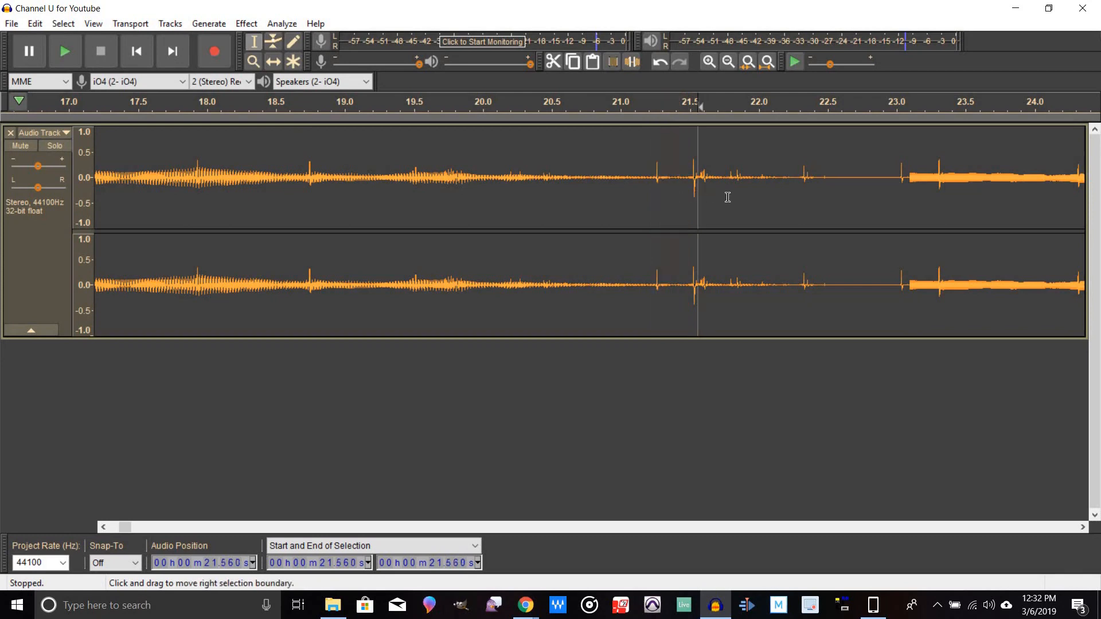
{"action": "left_click", "coordinate": [721, 197]}
{"action": "left_click_drag", "start_coordinate": [732, 201], "coordinate": [819, 223]}
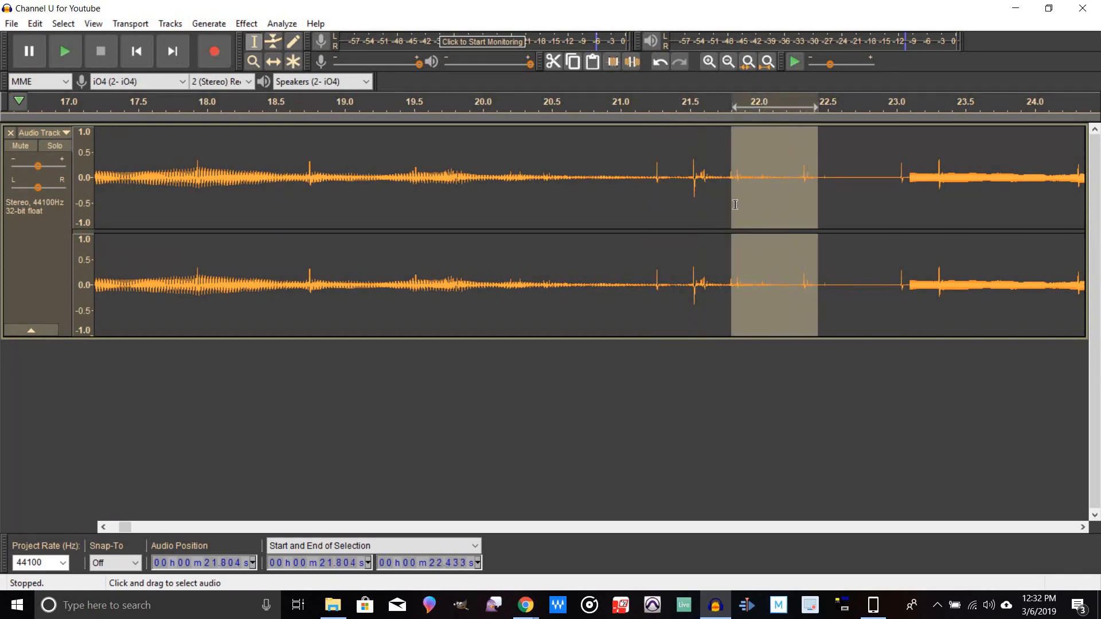
{"action": "left_click_drag", "start_coordinate": [738, 201], "coordinate": [732, 201]}
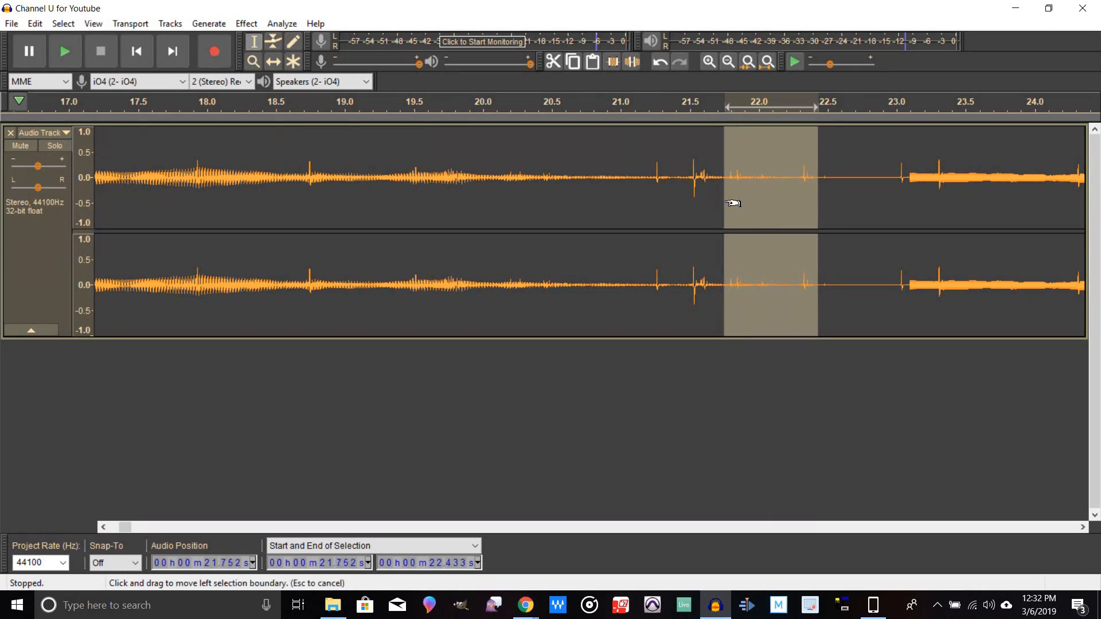
{"action": "left_click", "coordinate": [65, 51]}
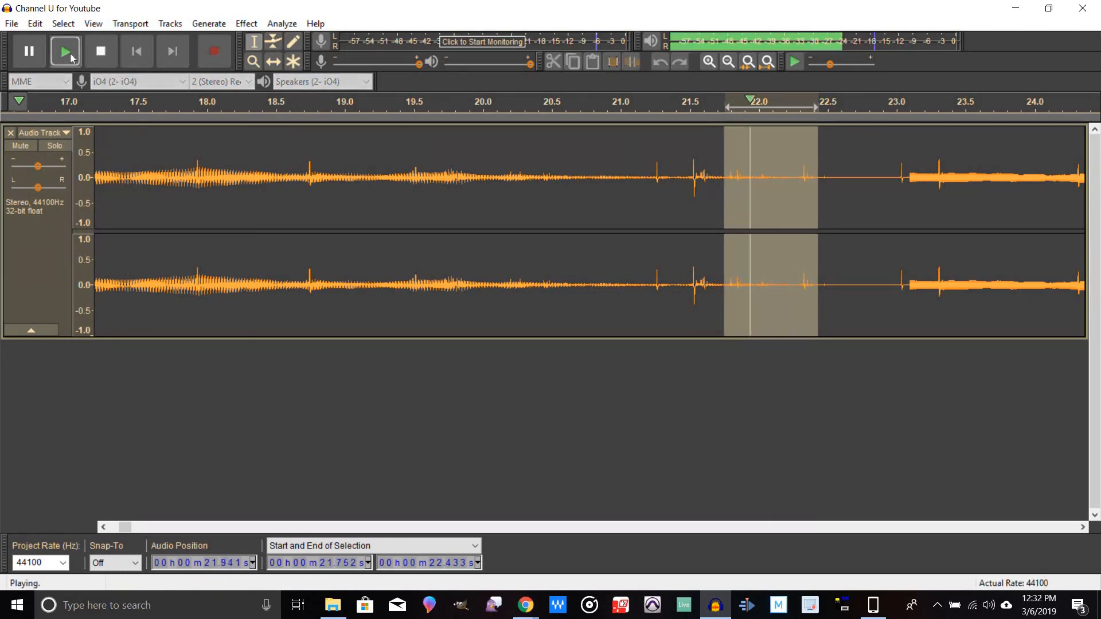
Step: Open Click Removal and preview it with threshold lowered to 88 and max spike width raised to 35
{"action": "left_click", "coordinate": [246, 24]}
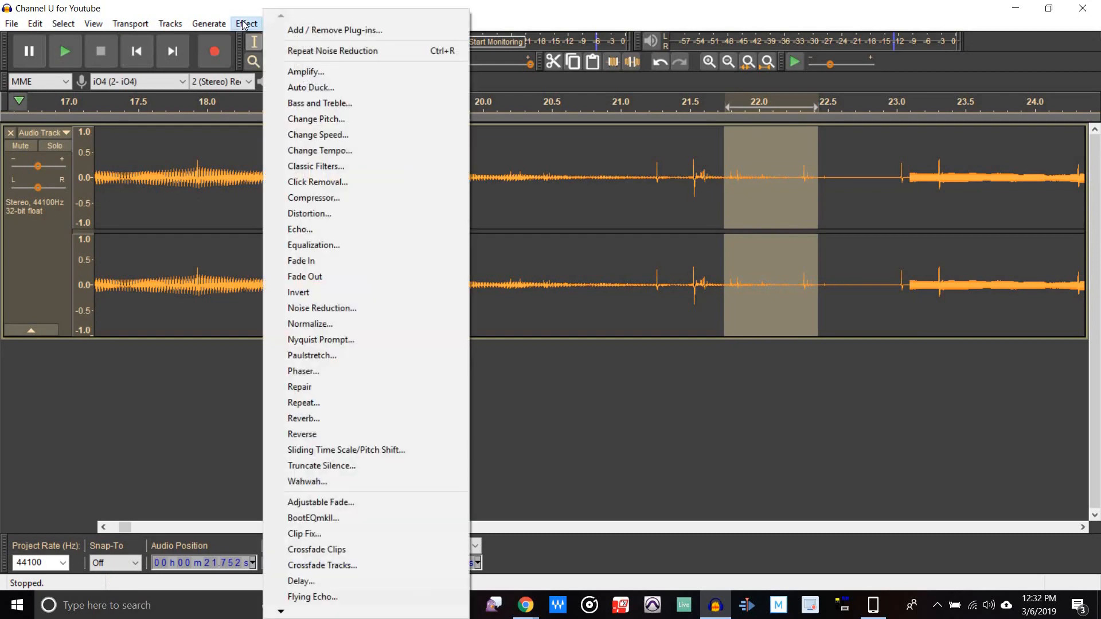
{"action": "left_click", "coordinate": [367, 182]}
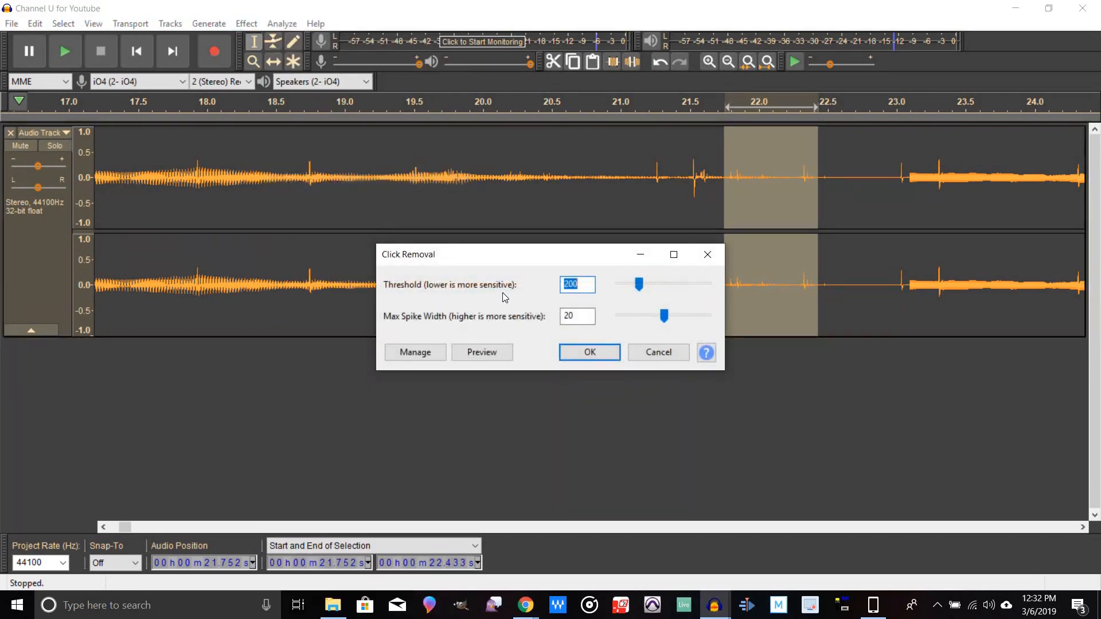
{"action": "left_click", "coordinate": [500, 353]}
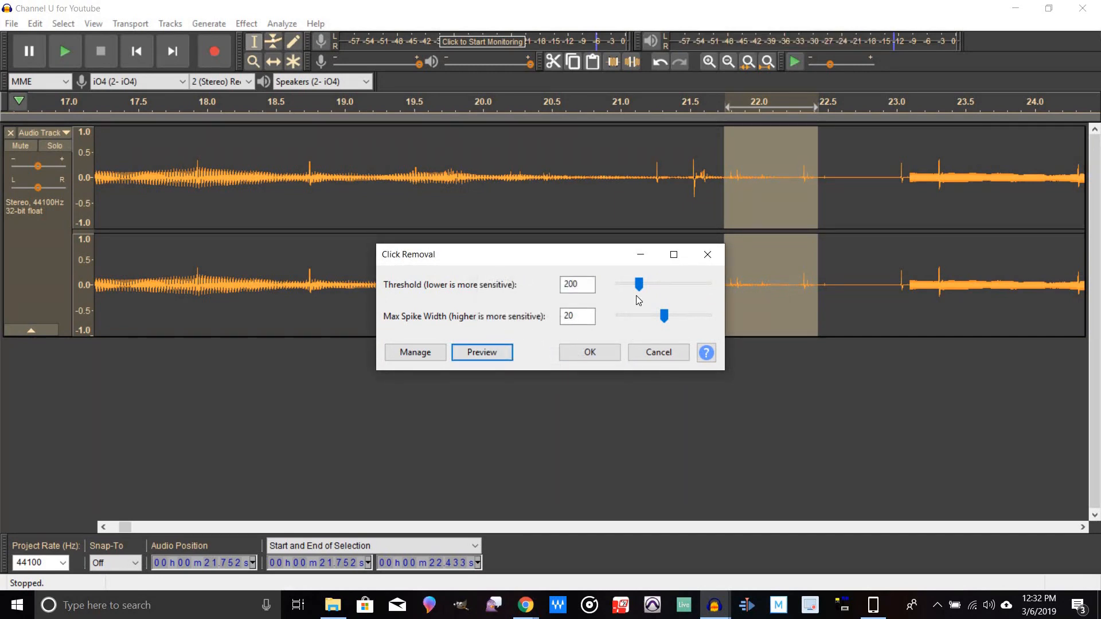
{"action": "left_click", "coordinate": [637, 285]}
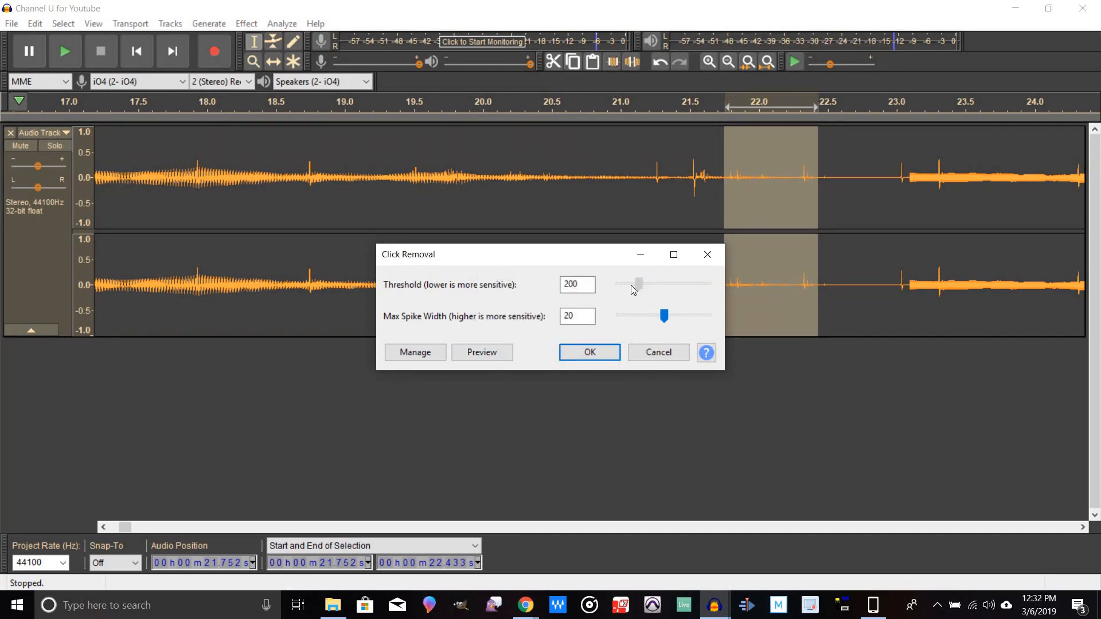
{"action": "left_click", "coordinate": [628, 285]}
{"action": "left_click", "coordinate": [481, 352]}
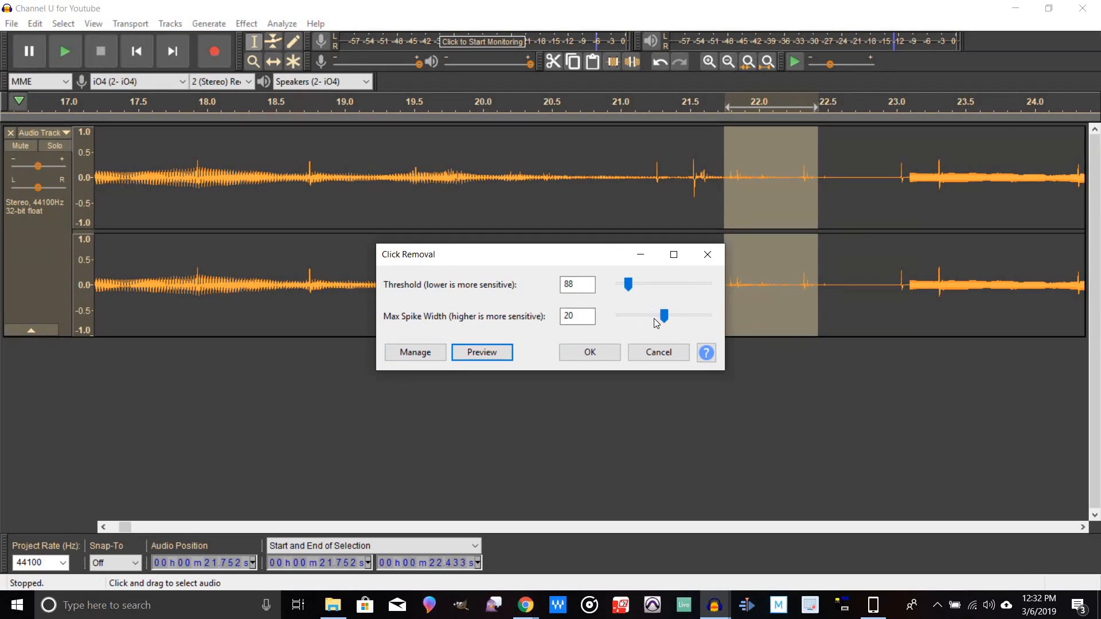
{"action": "left_click_drag", "start_coordinate": [664, 320], "coordinate": [685, 328]}
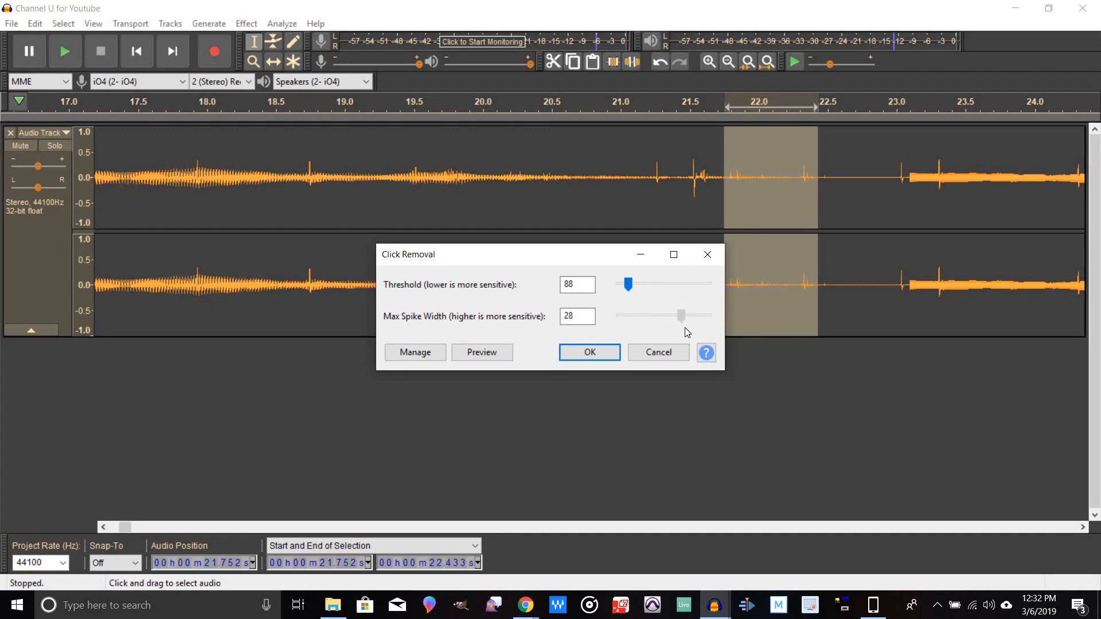
{"action": "left_click", "coordinate": [495, 354]}
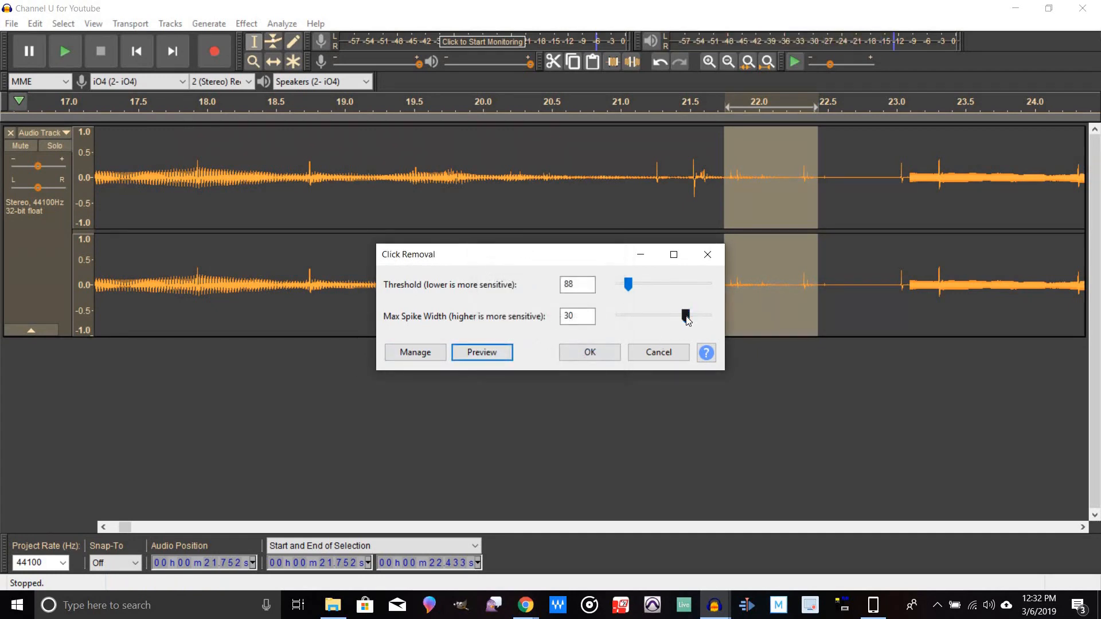
{"action": "left_click_drag", "start_coordinate": [688, 320], "coordinate": [698, 326]}
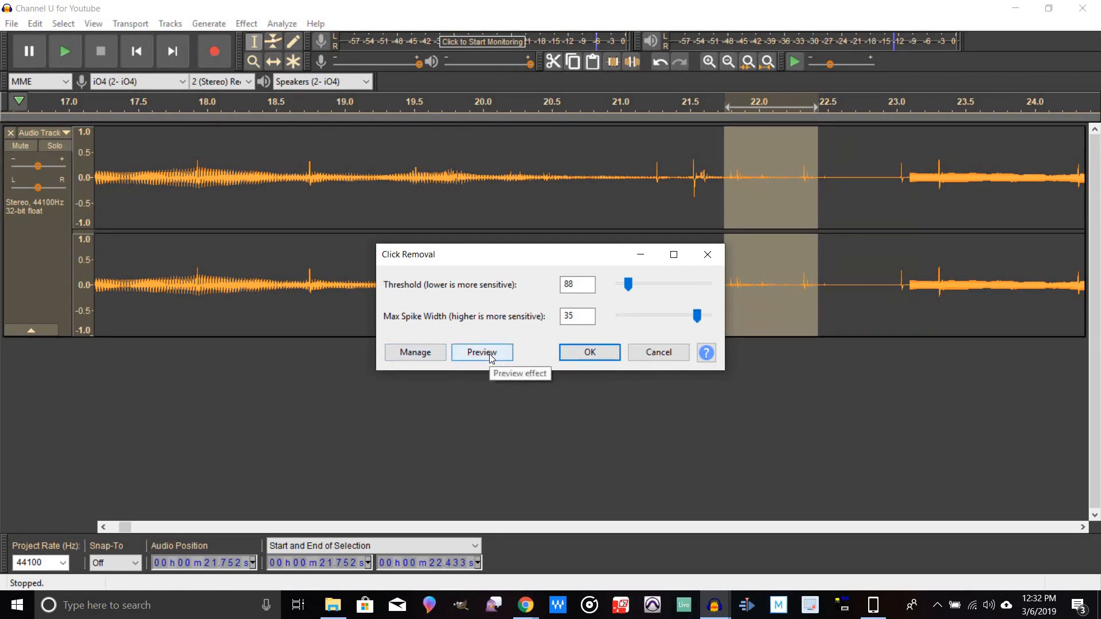
{"action": "left_click", "coordinate": [491, 354]}
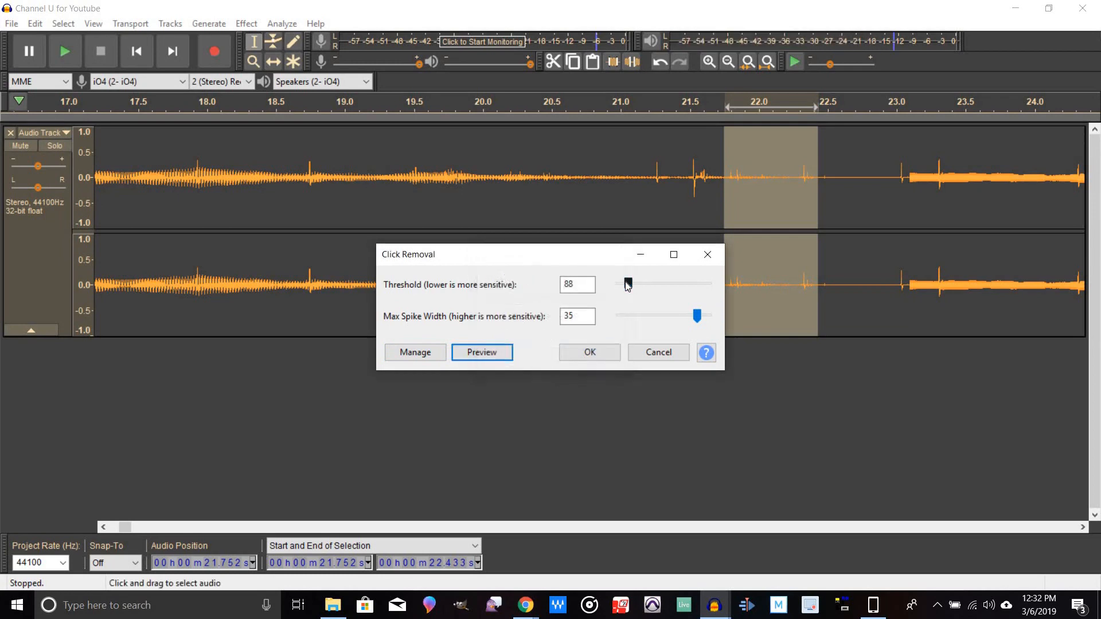
Step: Set threshold to 66 and max spike width to 40, preview, and apply Click Removal to the selection
{"action": "left_click_drag", "start_coordinate": [628, 285], "coordinate": [619, 285]}
{"action": "left_click", "coordinate": [486, 352]}
{"action": "left_click", "coordinate": [642, 303]}
{"action": "left_click_drag", "start_coordinate": [620, 285], "coordinate": [627, 287]}
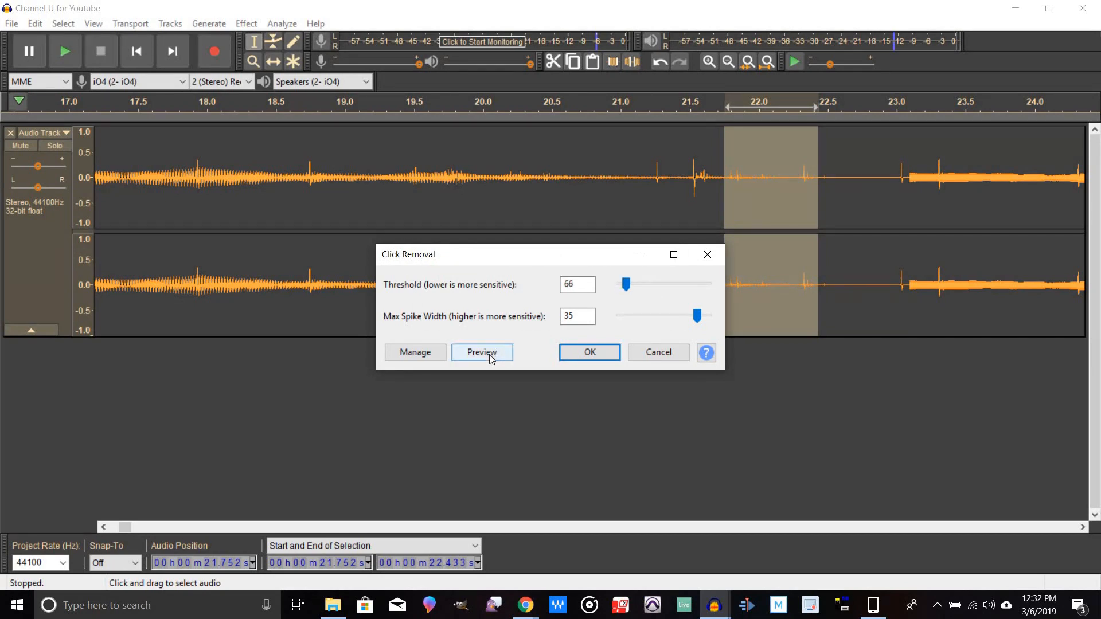
{"action": "left_click", "coordinate": [490, 353]}
{"action": "left_click_drag", "start_coordinate": [697, 316], "coordinate": [710, 316]}
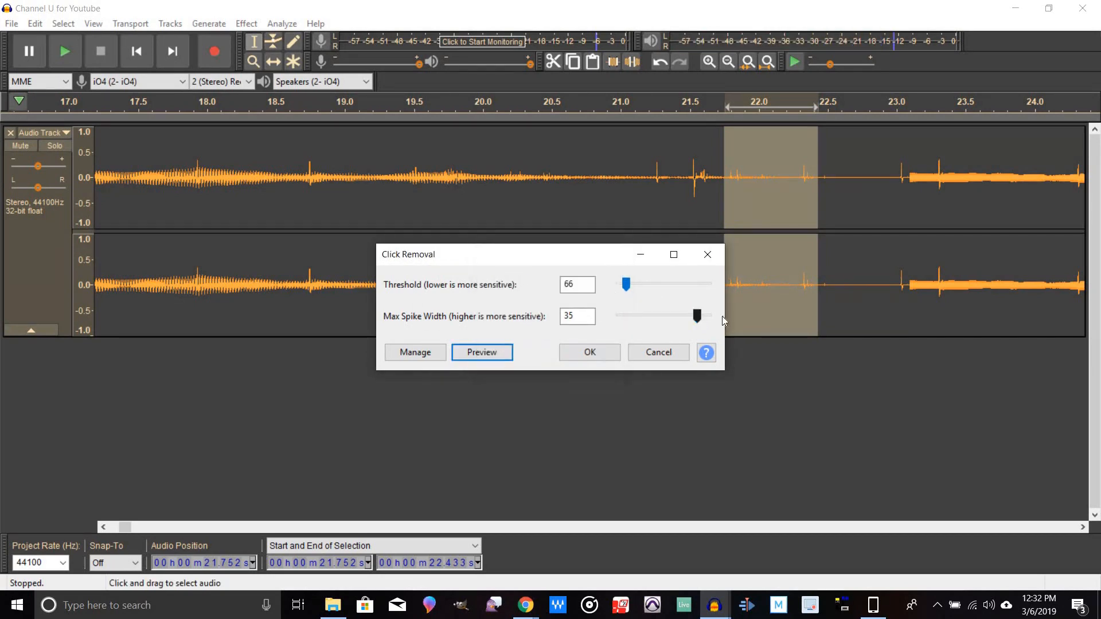
{"action": "left_click", "coordinate": [492, 353]}
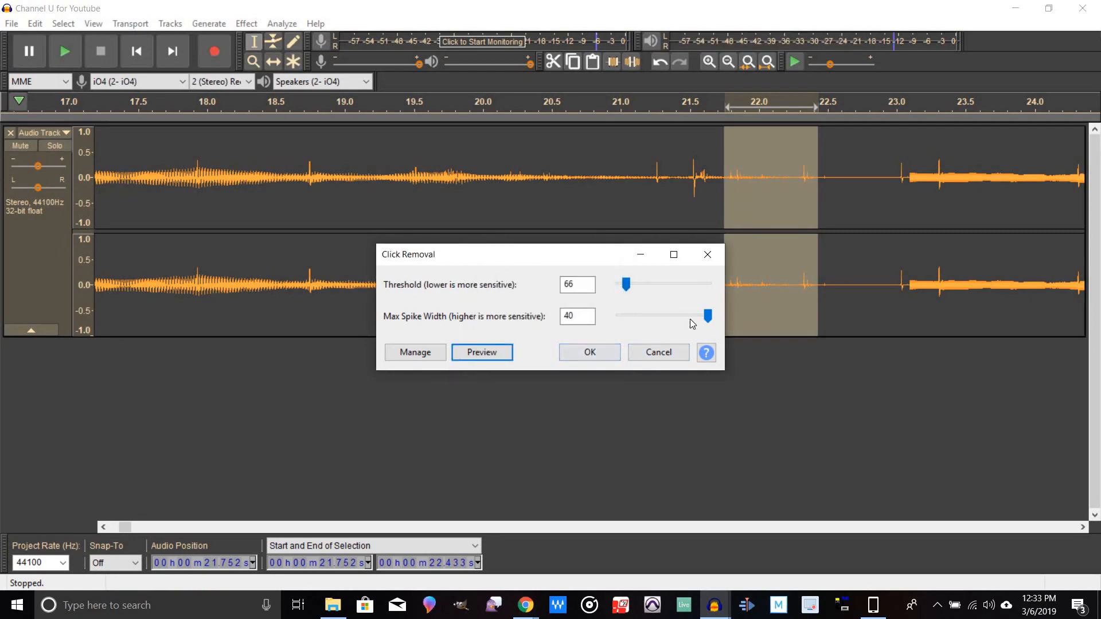
{"action": "left_click_drag", "start_coordinate": [708, 316], "coordinate": [738, 318]}
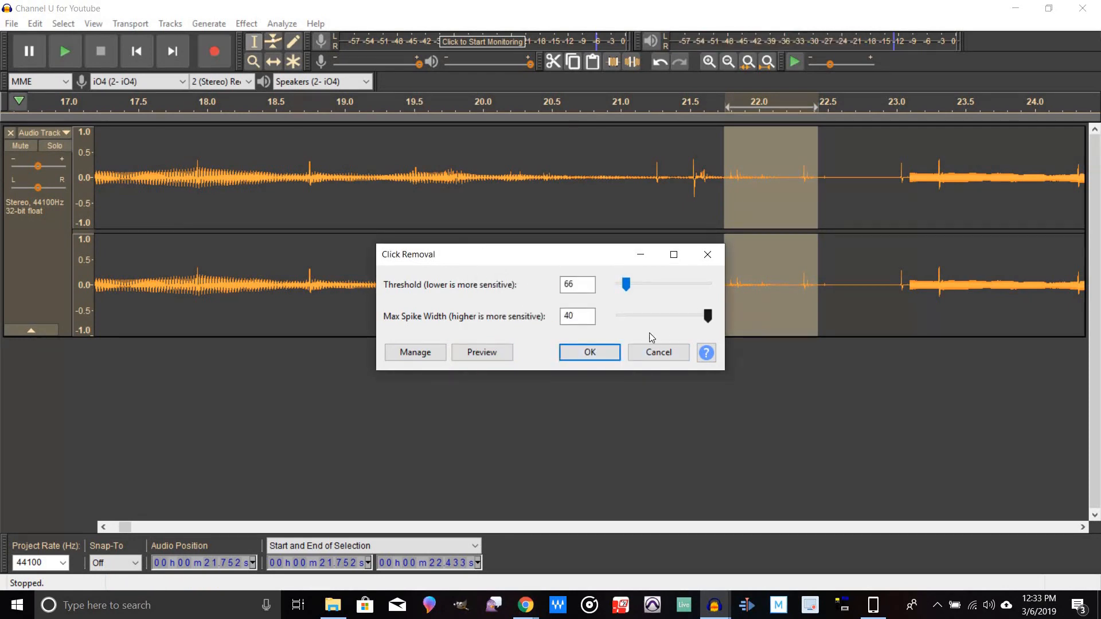
{"action": "left_click", "coordinate": [598, 352]}
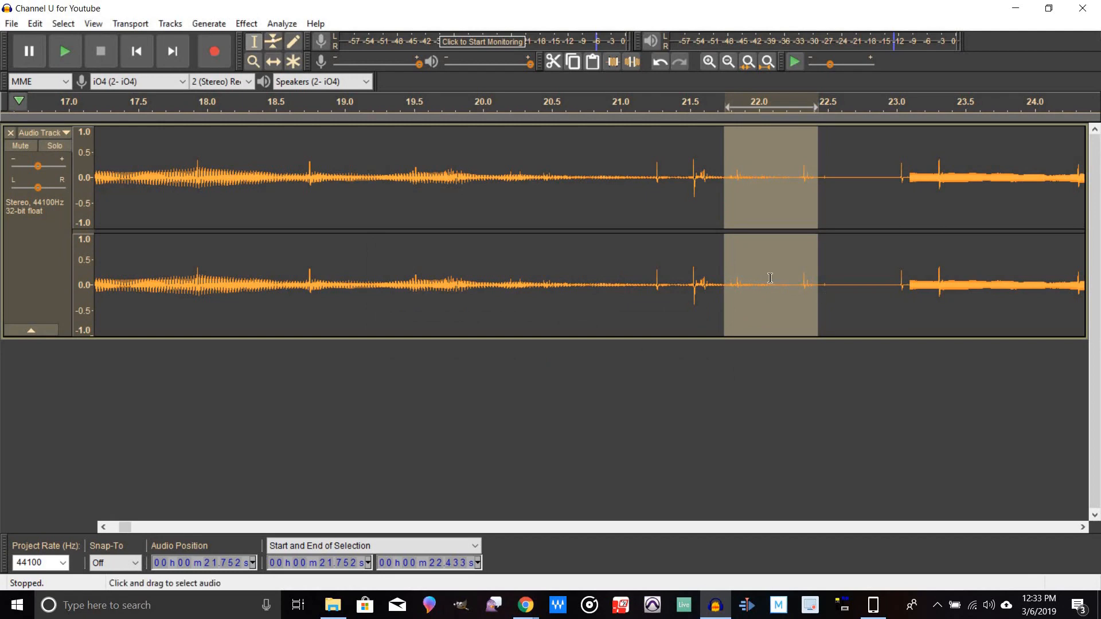
Step: Select the entire audio track of the recorded song
{"action": "left_click", "coordinate": [731, 197]}
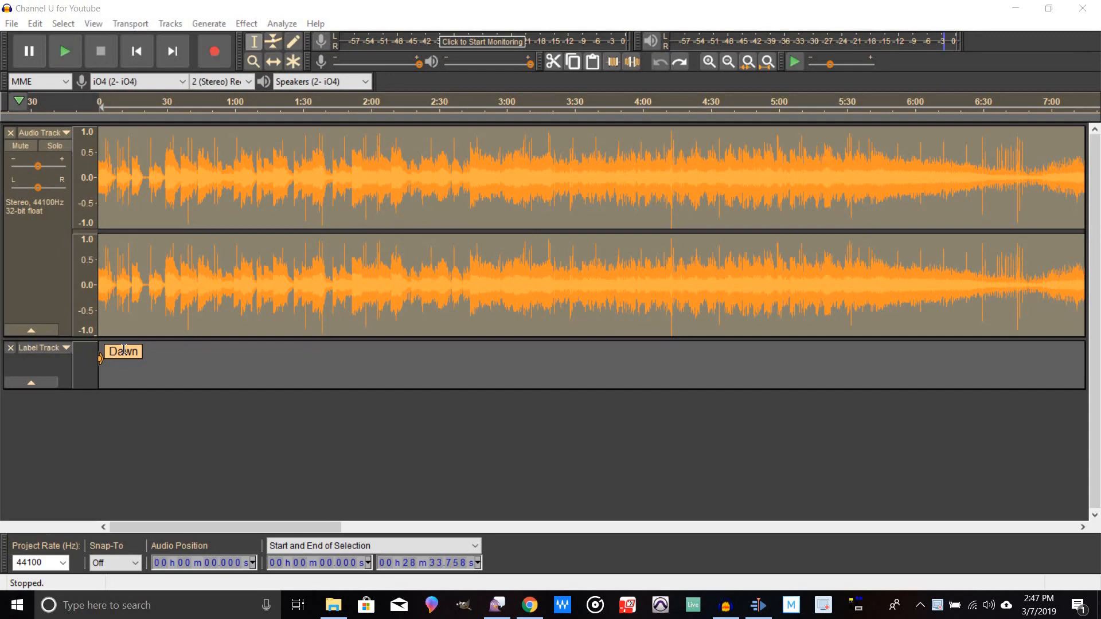
{"action": "left_click", "coordinate": [41, 264]}
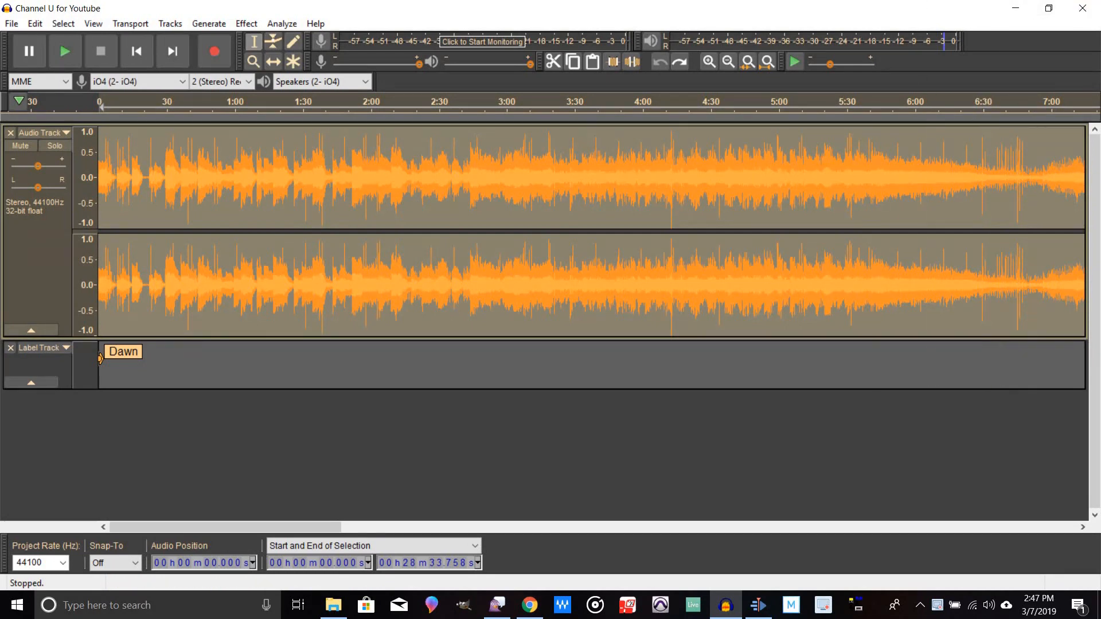
{"action": "key", "text": "alt+Tab"}
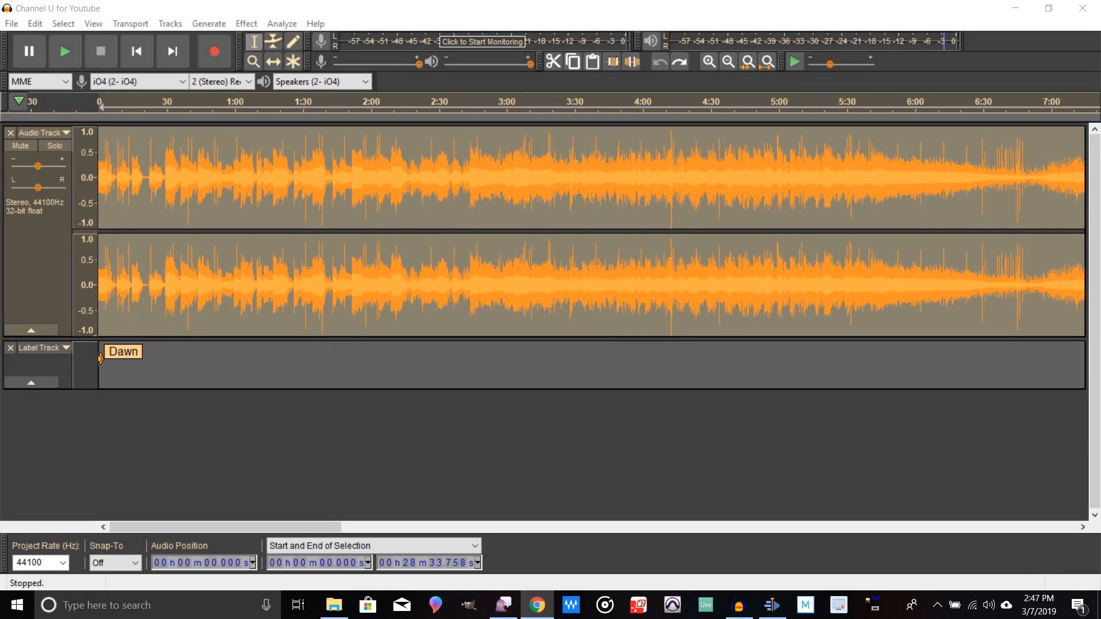
{"action": "left_click", "coordinate": [166, 171]}
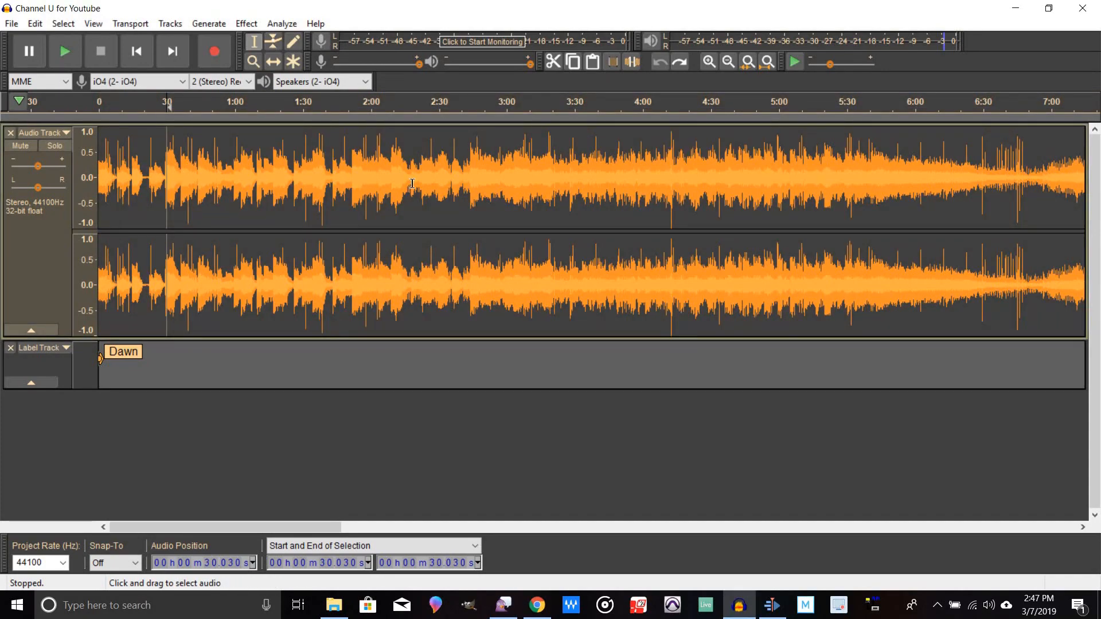
{"action": "left_click", "coordinate": [33, 267]}
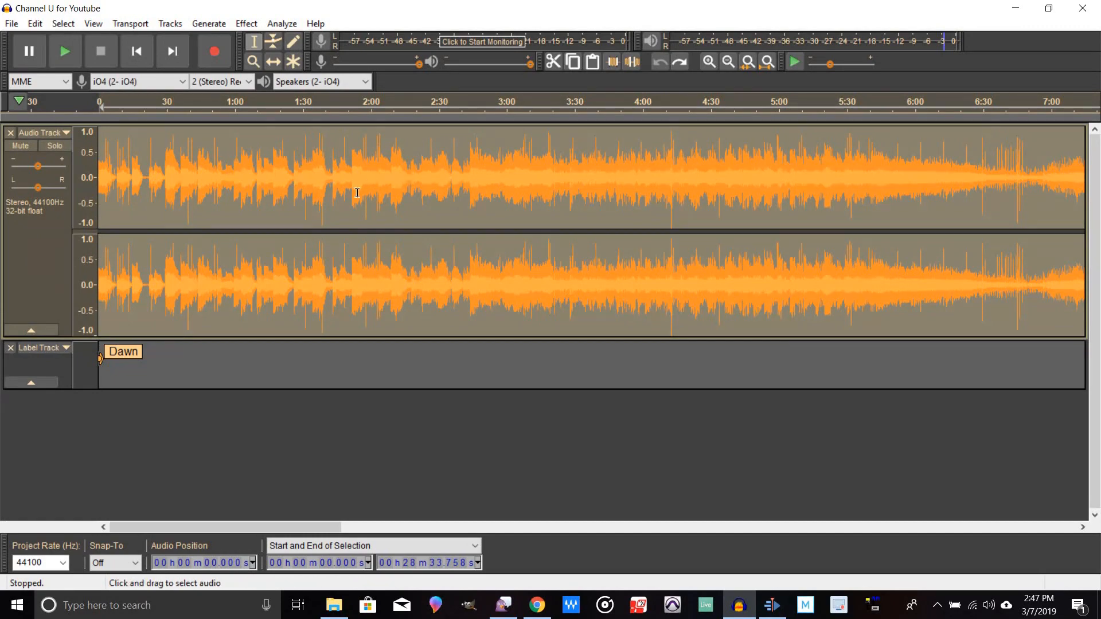
{"action": "left_click", "coordinate": [200, 187]}
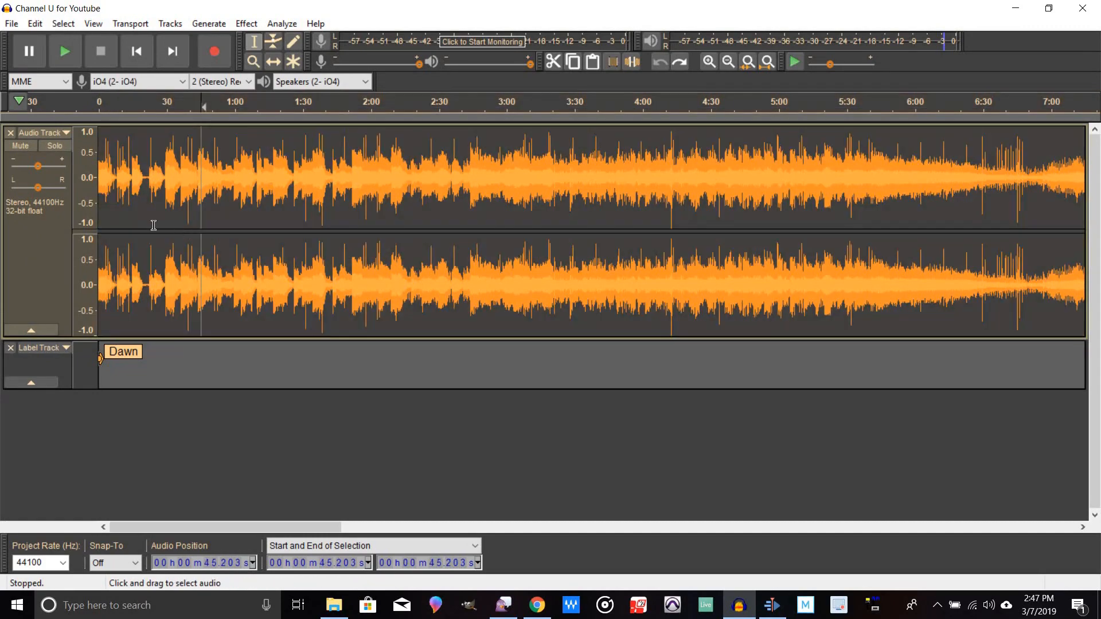
{"action": "double_click", "coordinate": [161, 207]}
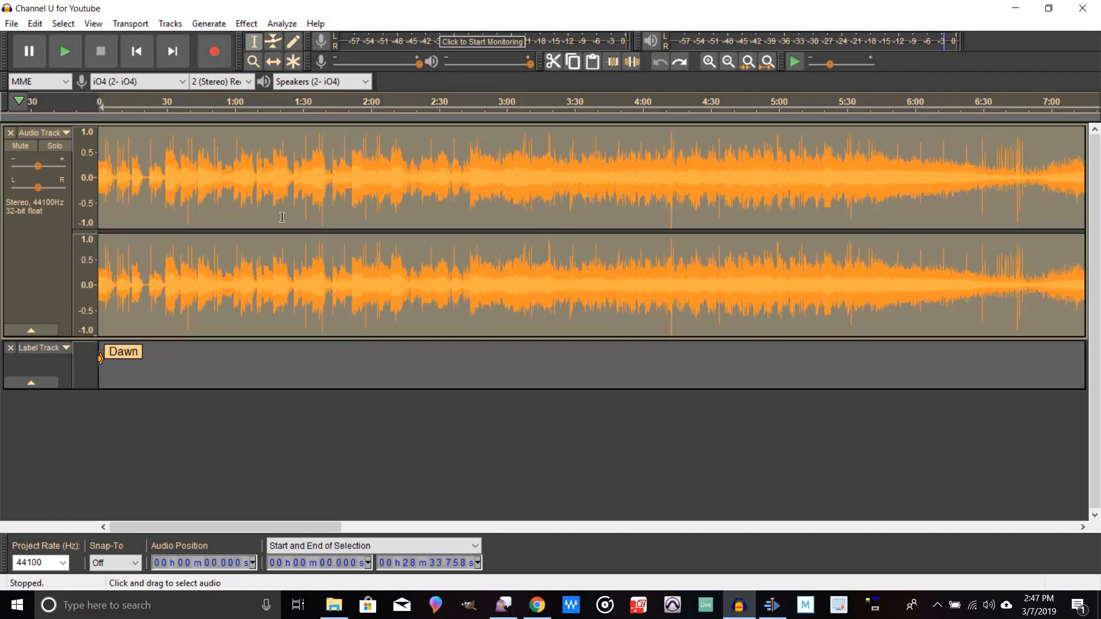
Step: Open Click Removal for the whole track and preview it at threshold 190 and max spike width 40
{"action": "left_click", "coordinate": [256, 24]}
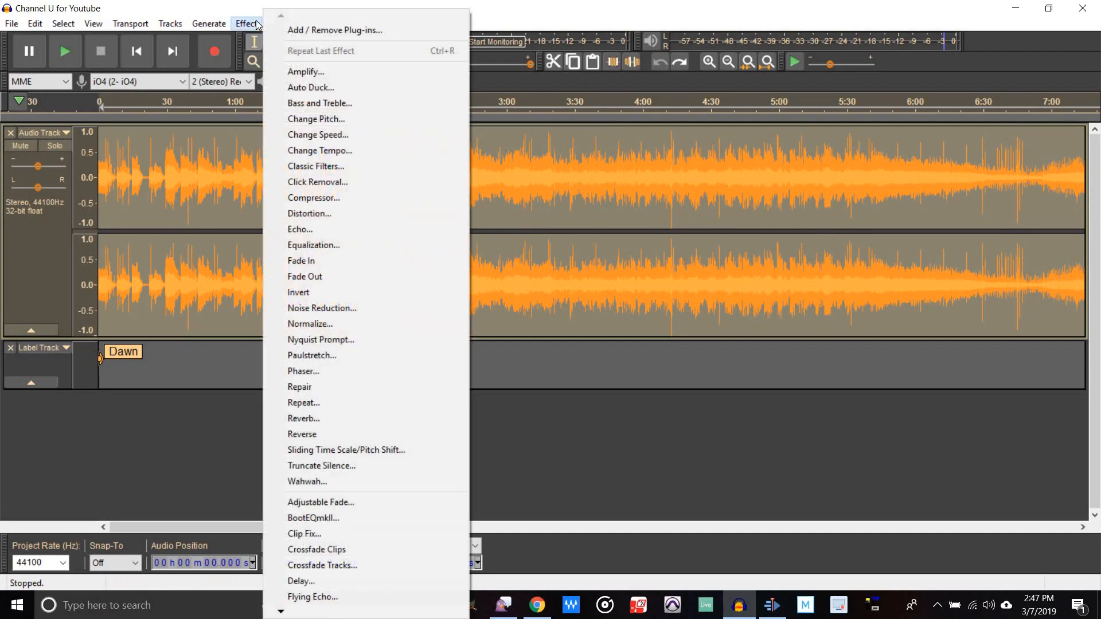
{"action": "left_click", "coordinate": [341, 183]}
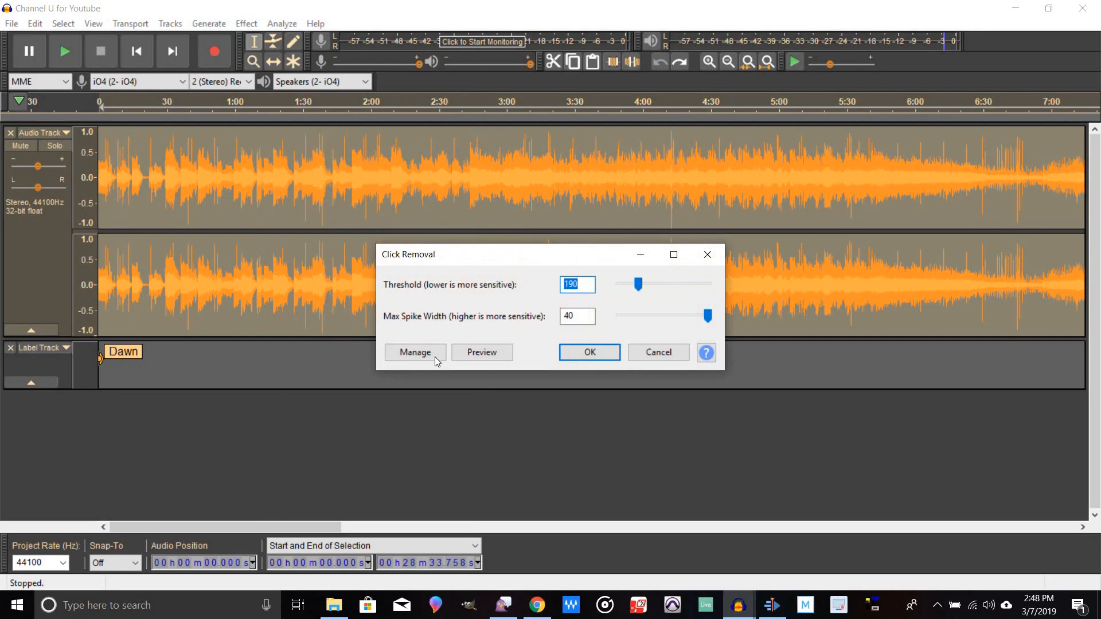
{"action": "left_click", "coordinate": [475, 355]}
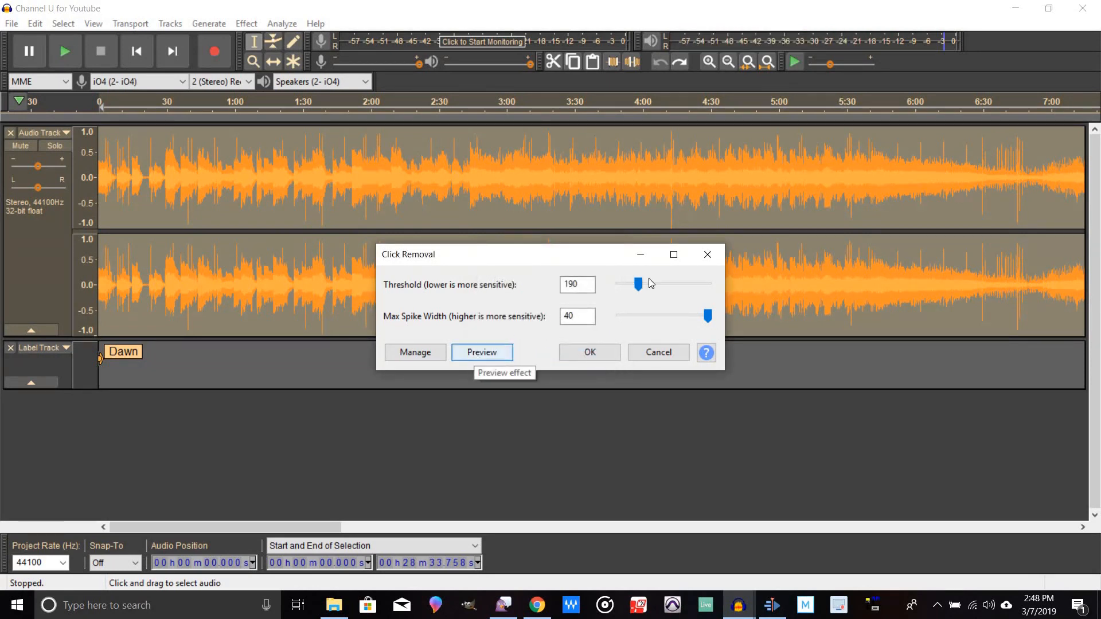
Step: Lower the Click Removal threshold to 117 and then 80, previewing after each change
{"action": "left_click_drag", "start_coordinate": [641, 289], "coordinate": [636, 289]}
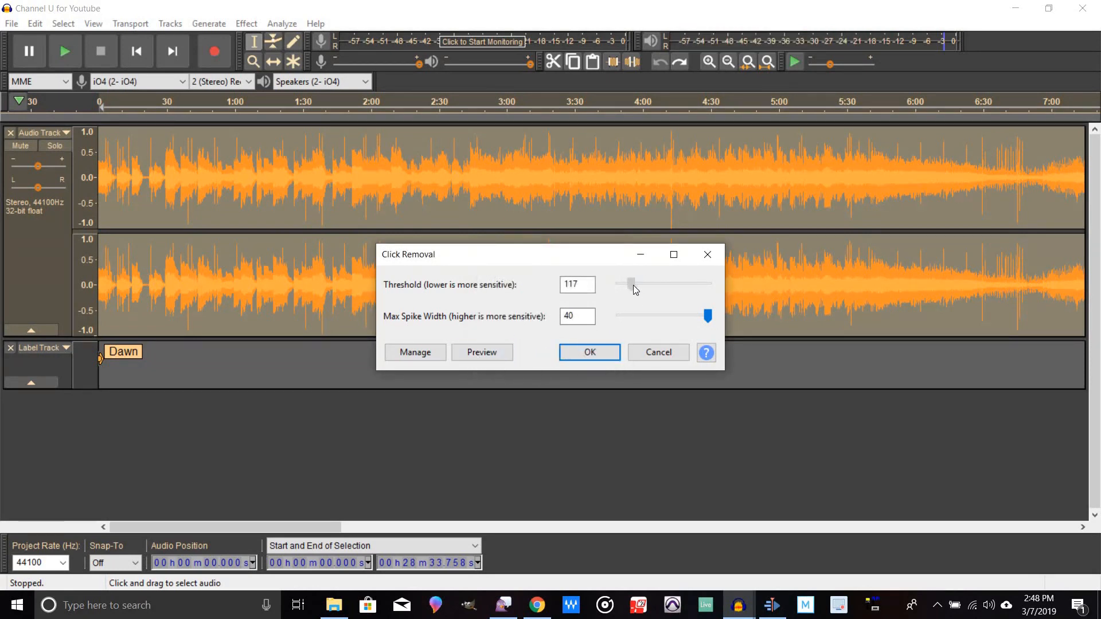
{"action": "left_click", "coordinate": [481, 354]}
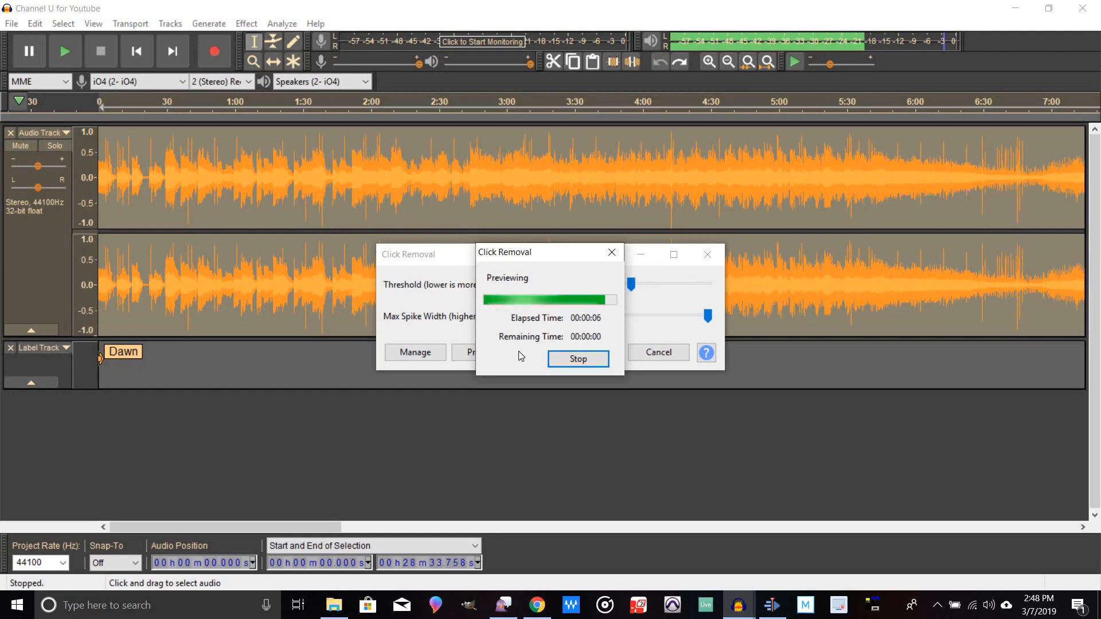
{"action": "left_click", "coordinate": [634, 285]}
{"action": "left_click_drag", "start_coordinate": [633, 282], "coordinate": [628, 283]}
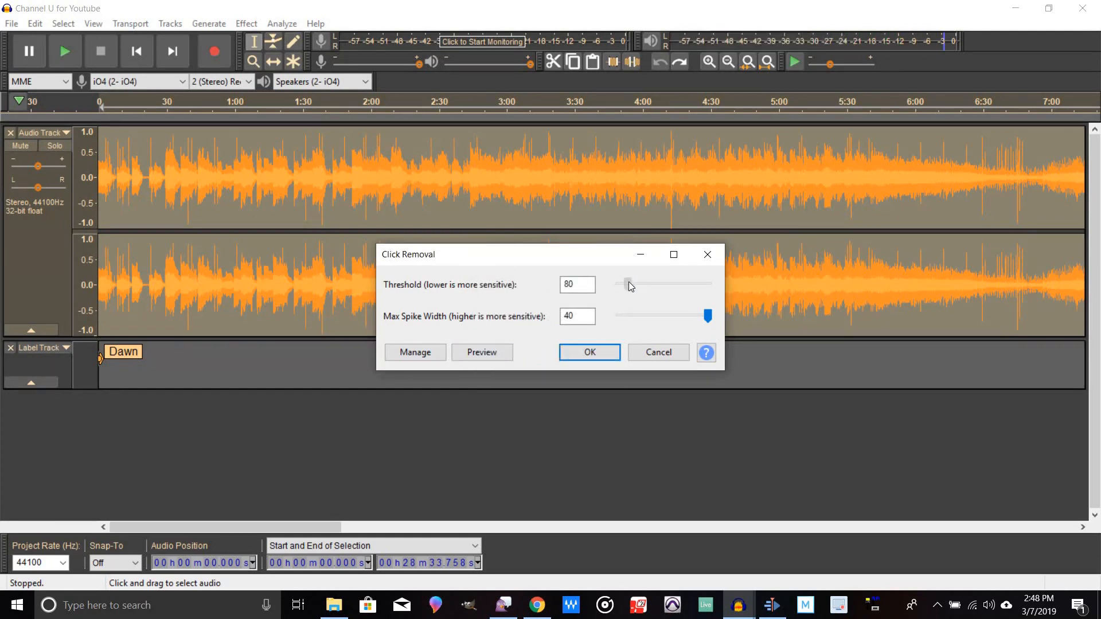
{"action": "left_click", "coordinate": [472, 356]}
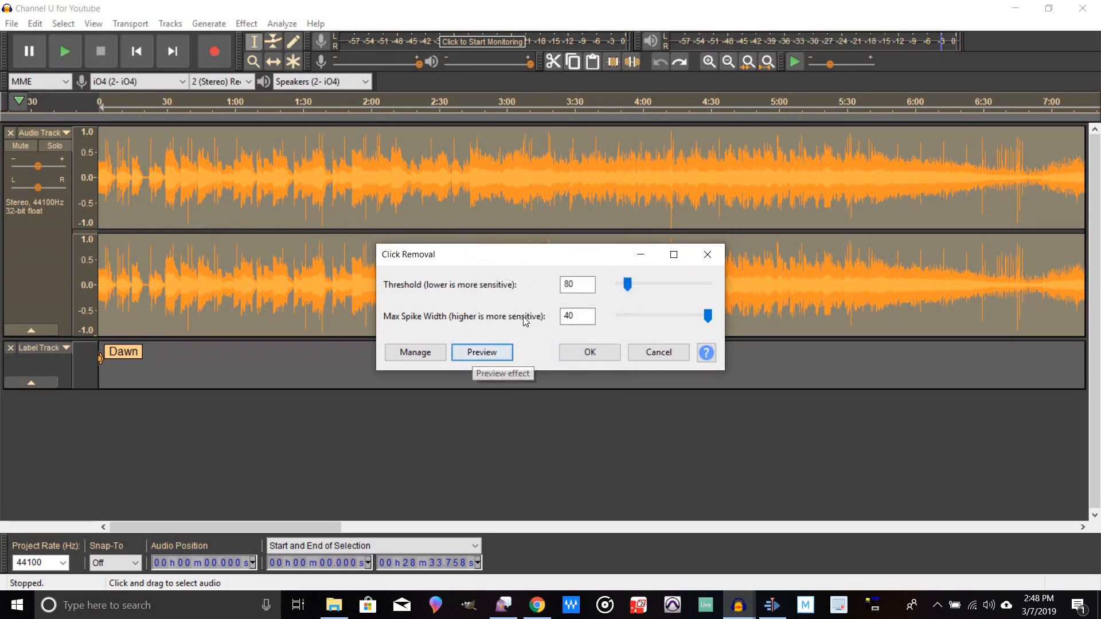
Step: Try Click Removal thresholds of 59, 37 and 15, previewing each setting
{"action": "left_click", "coordinate": [628, 285]}
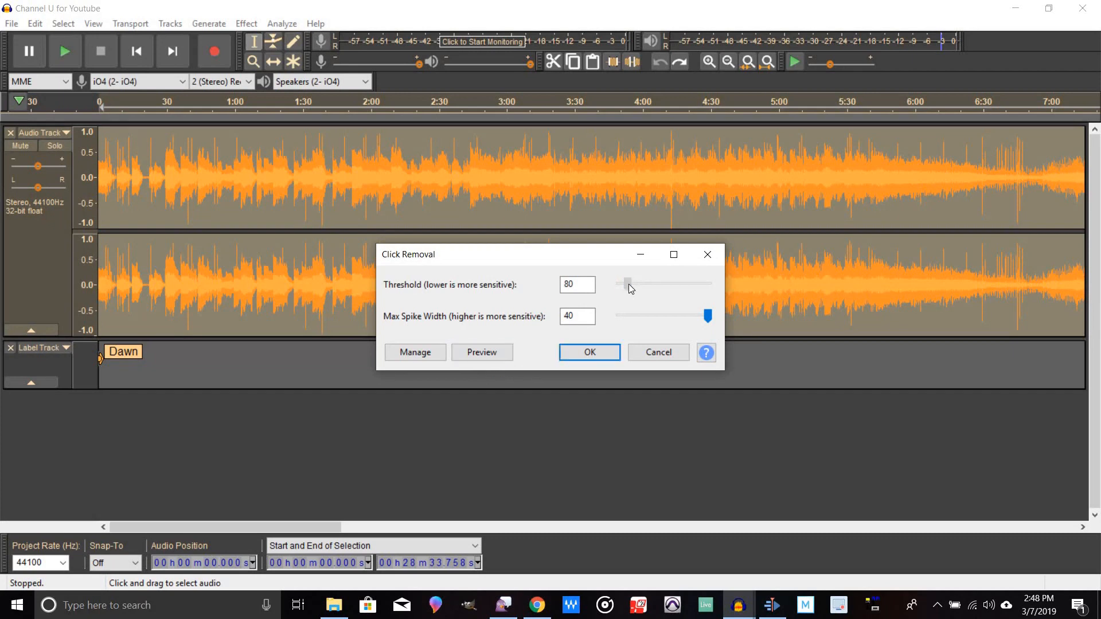
{"action": "left_click", "coordinate": [487, 356]}
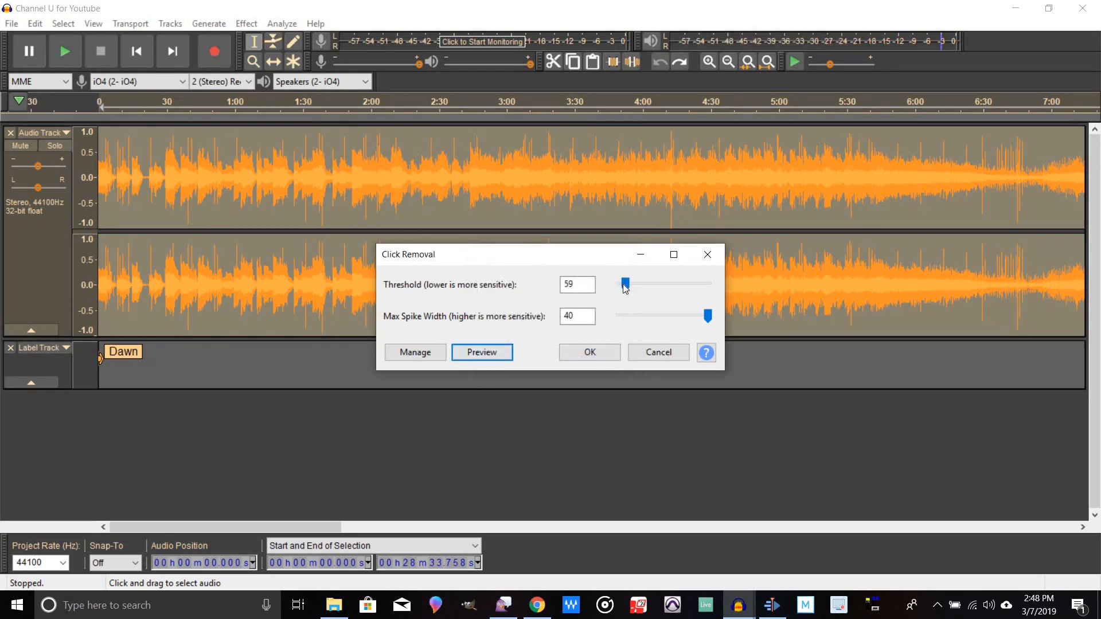
{"action": "left_click", "coordinate": [626, 287]}
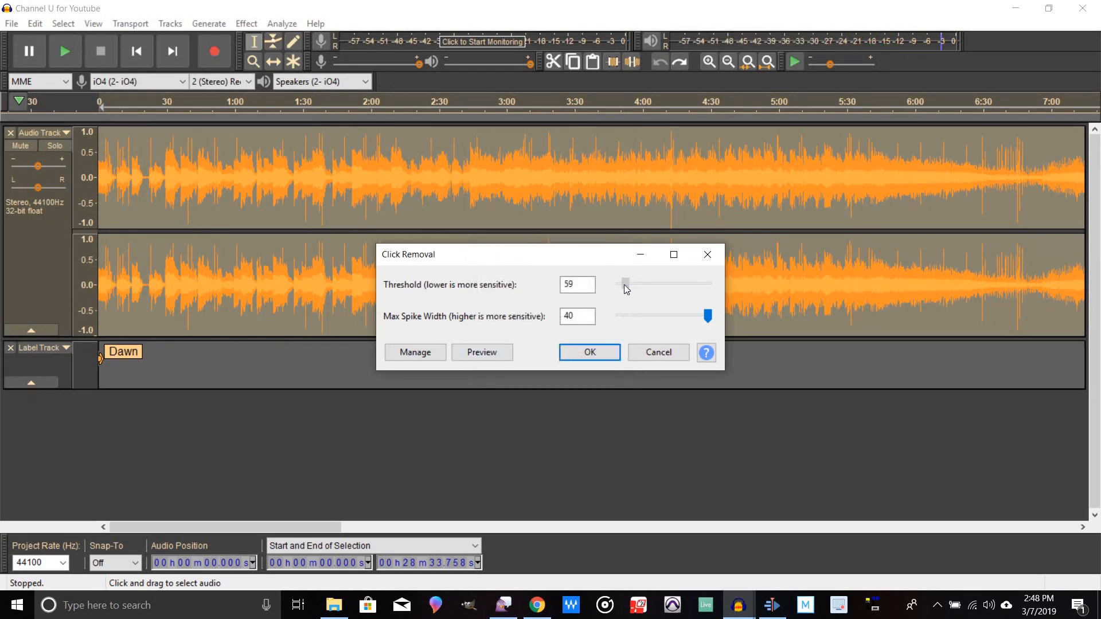
{"action": "left_click_drag", "start_coordinate": [625, 288], "coordinate": [624, 288]}
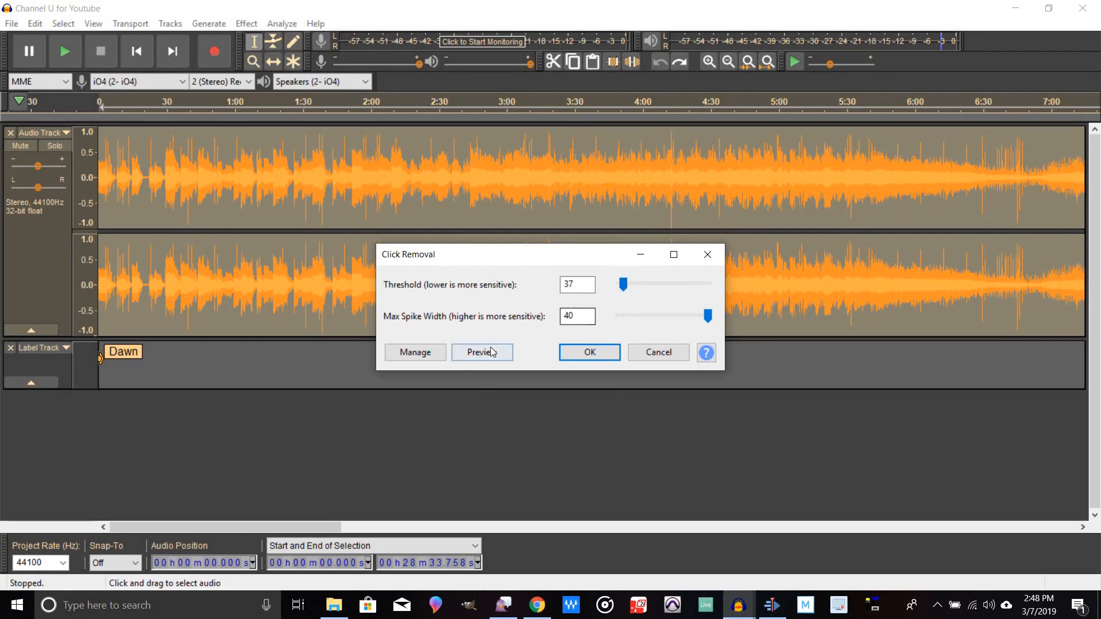
{"action": "left_click", "coordinate": [496, 355]}
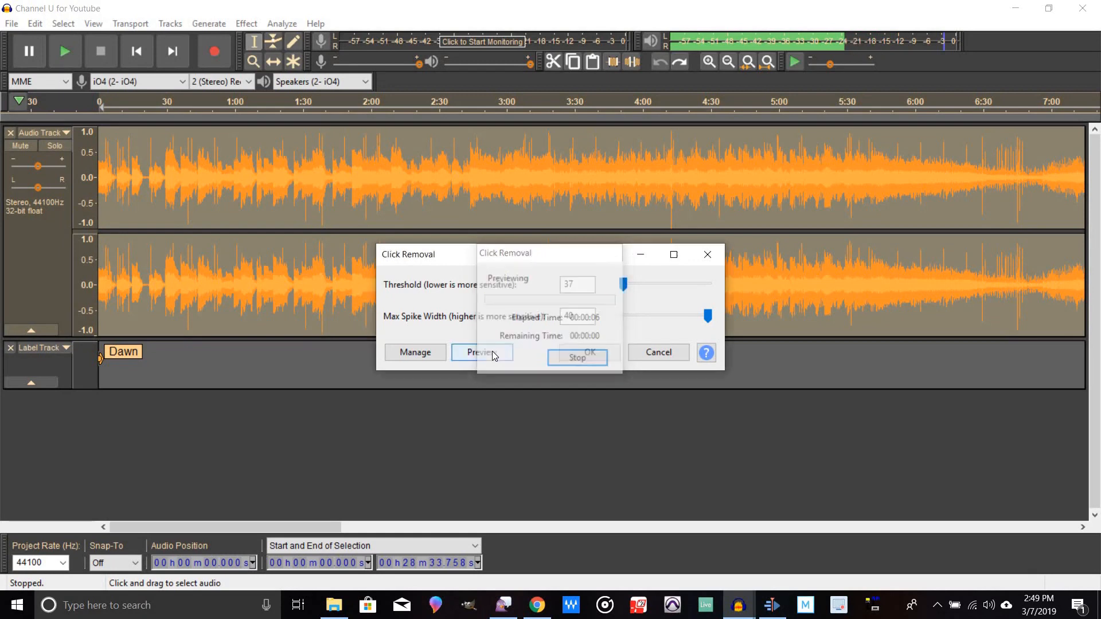
{"action": "left_click", "coordinate": [623, 285]}
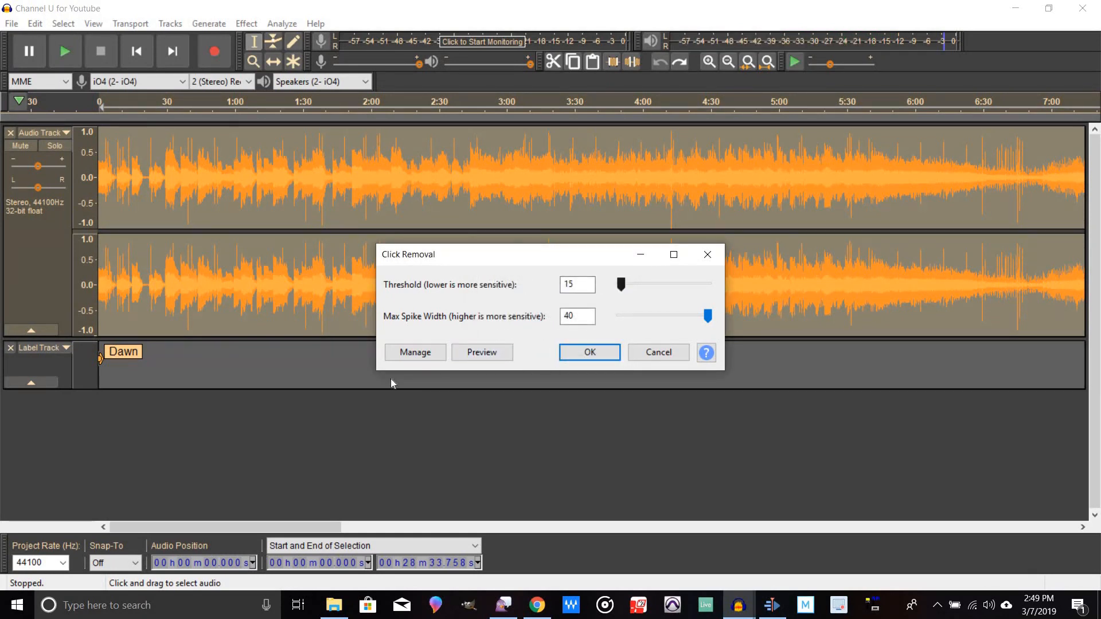
{"action": "left_click", "coordinate": [482, 352]}
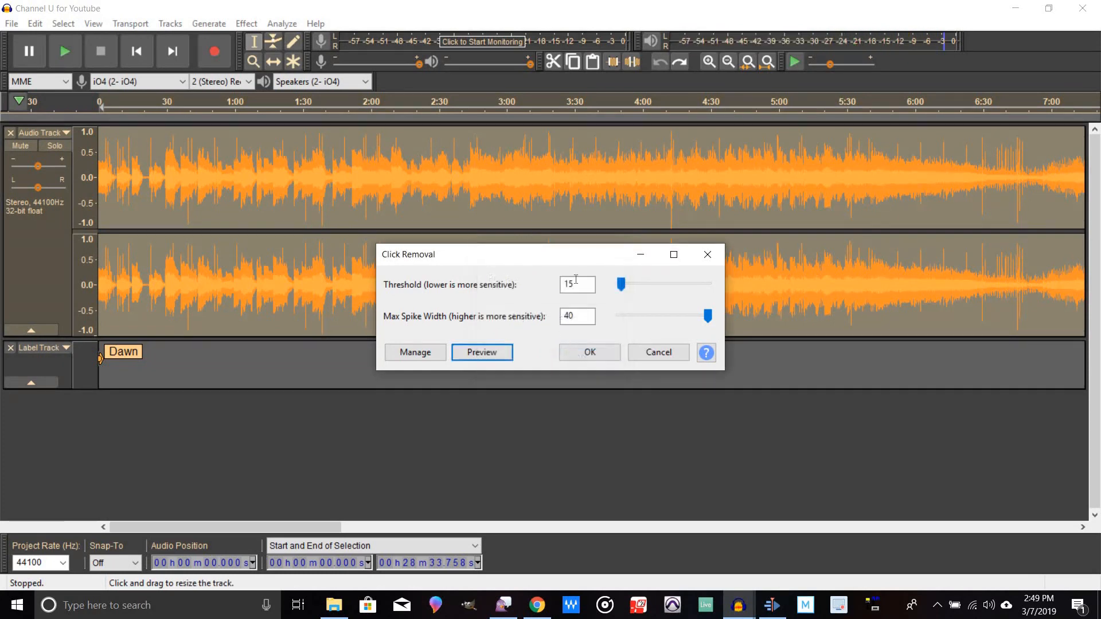
Step: Set the threshold to 59 and apply Click Removal to the track
{"action": "left_click", "coordinate": [626, 287]}
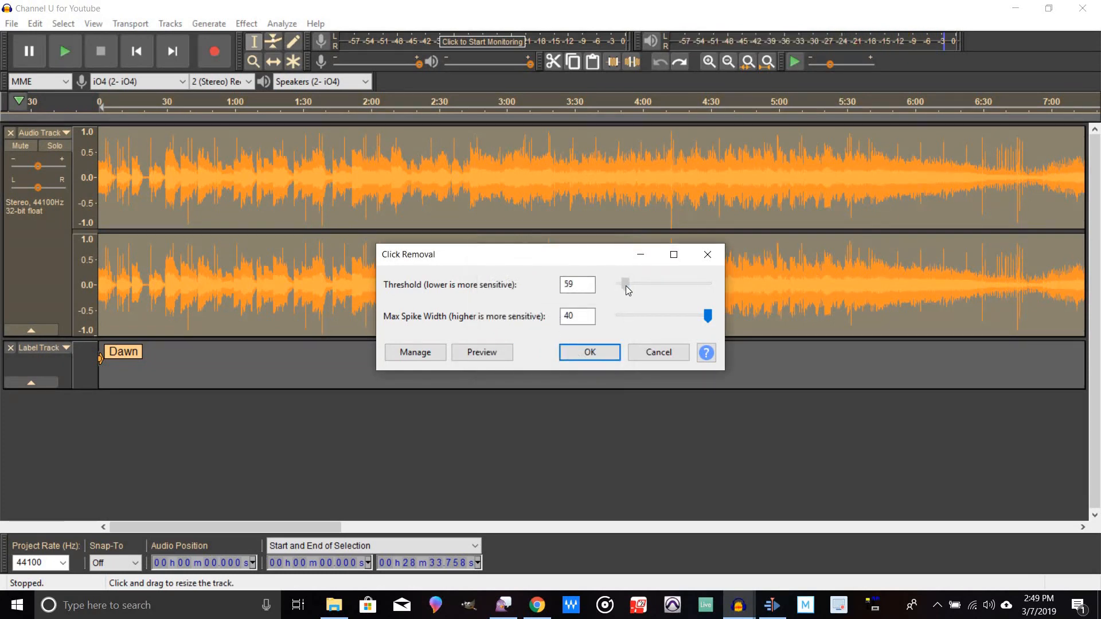
{"action": "left_click_drag", "start_coordinate": [625, 286], "coordinate": [626, 287]}
{"action": "left_click", "coordinate": [581, 354]}
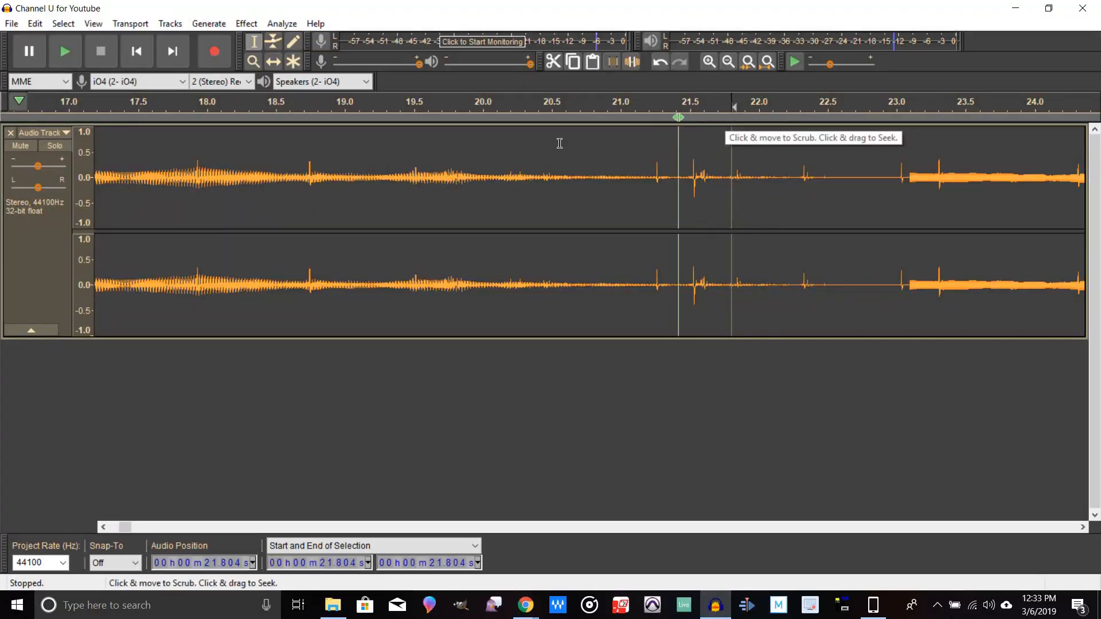
Step: Play from 21 s and zoom in closely on the click near 21.26 s
{"action": "left_click", "coordinate": [613, 103]}
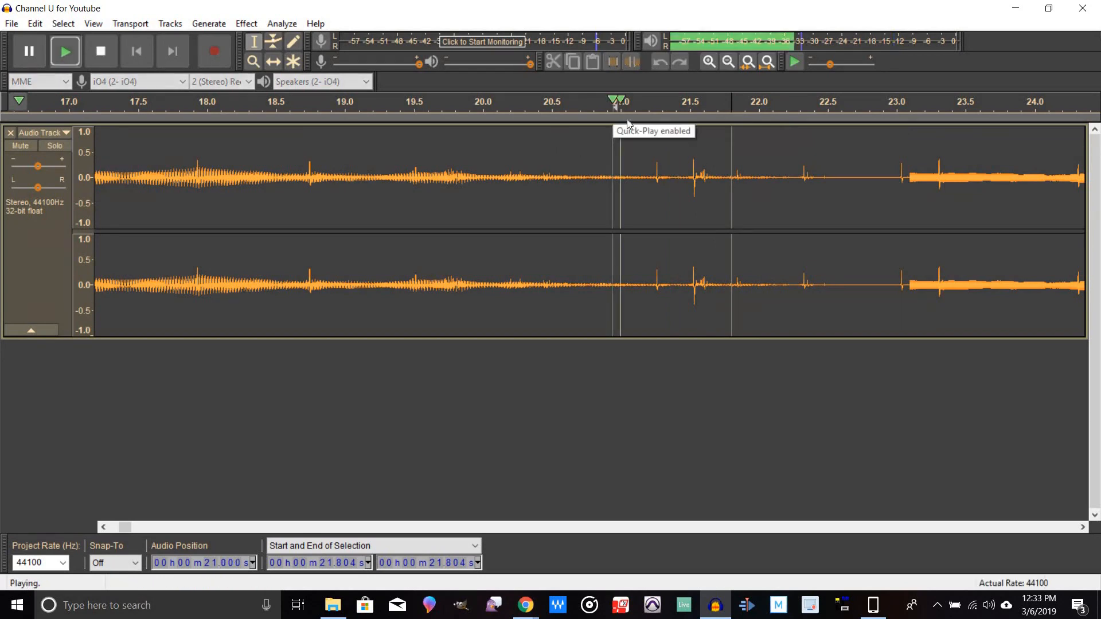
{"action": "left_click", "coordinate": [100, 51]}
{"action": "left_click_drag", "start_coordinate": [653, 202], "coordinate": [671, 205]}
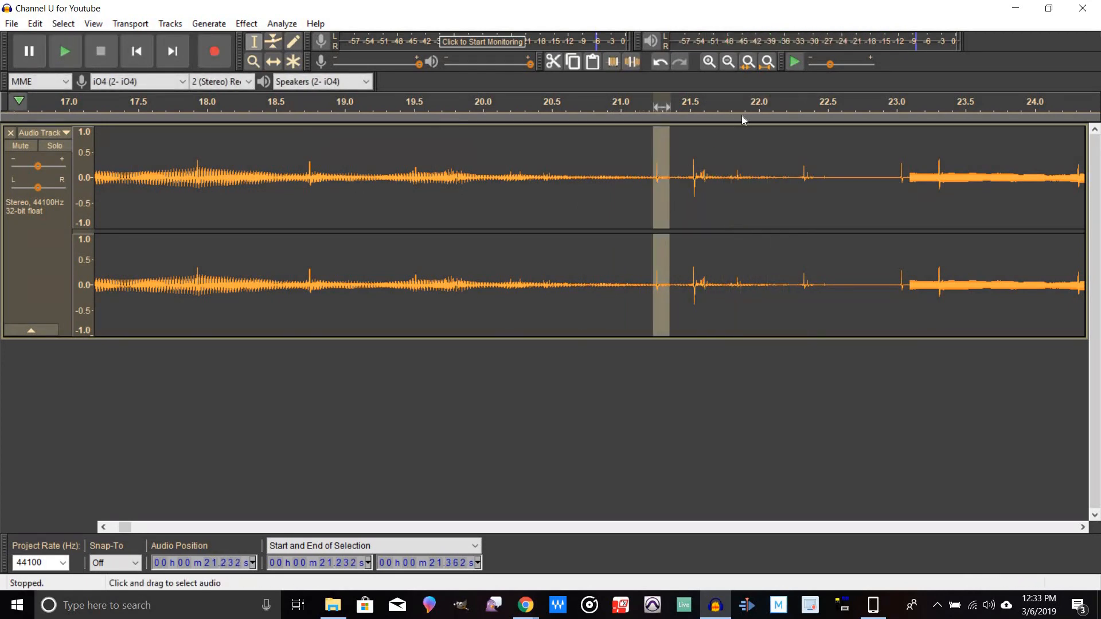
{"action": "left_click", "coordinate": [709, 65]}
{"action": "left_click", "coordinate": [709, 64]}
{"action": "left_click", "coordinate": [709, 64]}
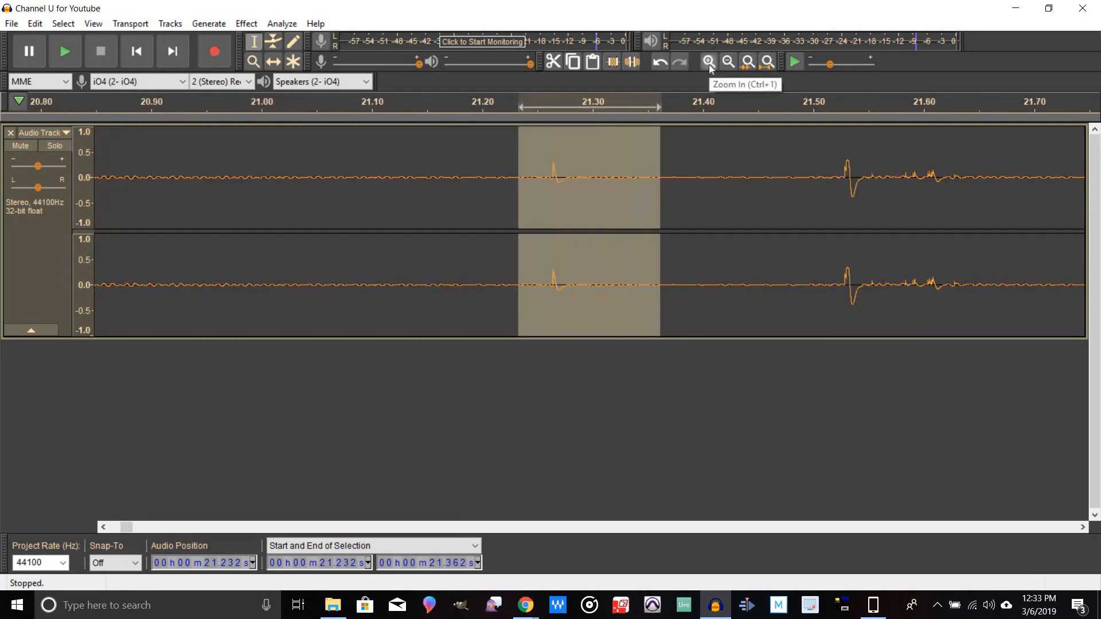
{"action": "left_click", "coordinate": [709, 65]}
{"action": "left_click", "coordinate": [709, 64]}
{"action": "left_click", "coordinate": [709, 65]}
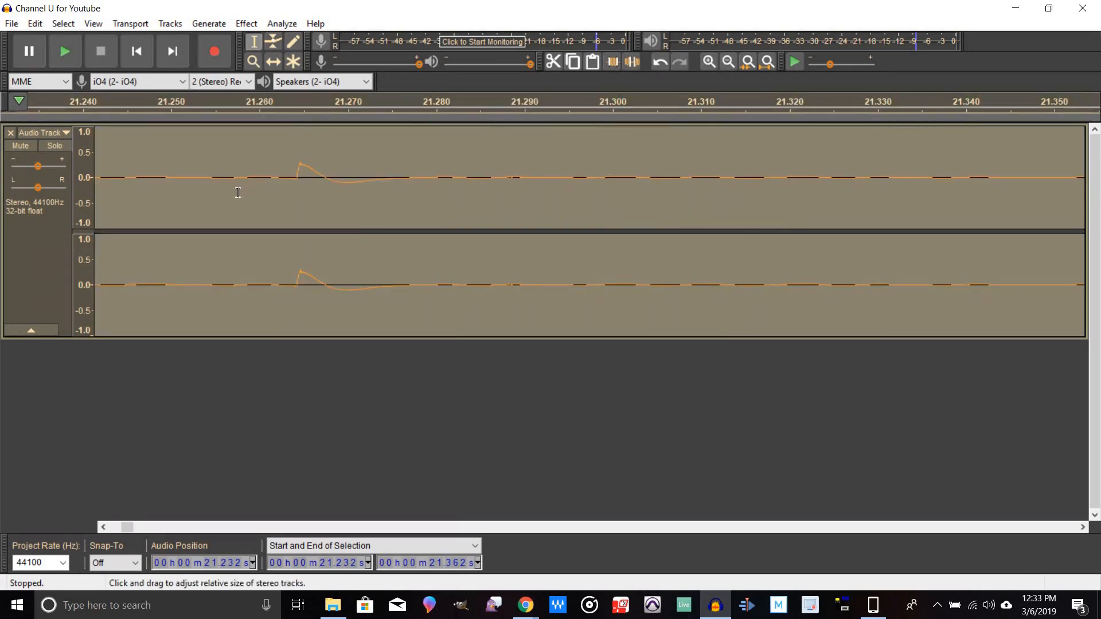
{"action": "left_click", "coordinate": [211, 193]}
{"action": "left_click_drag", "start_coordinate": [221, 195], "coordinate": [470, 211]}
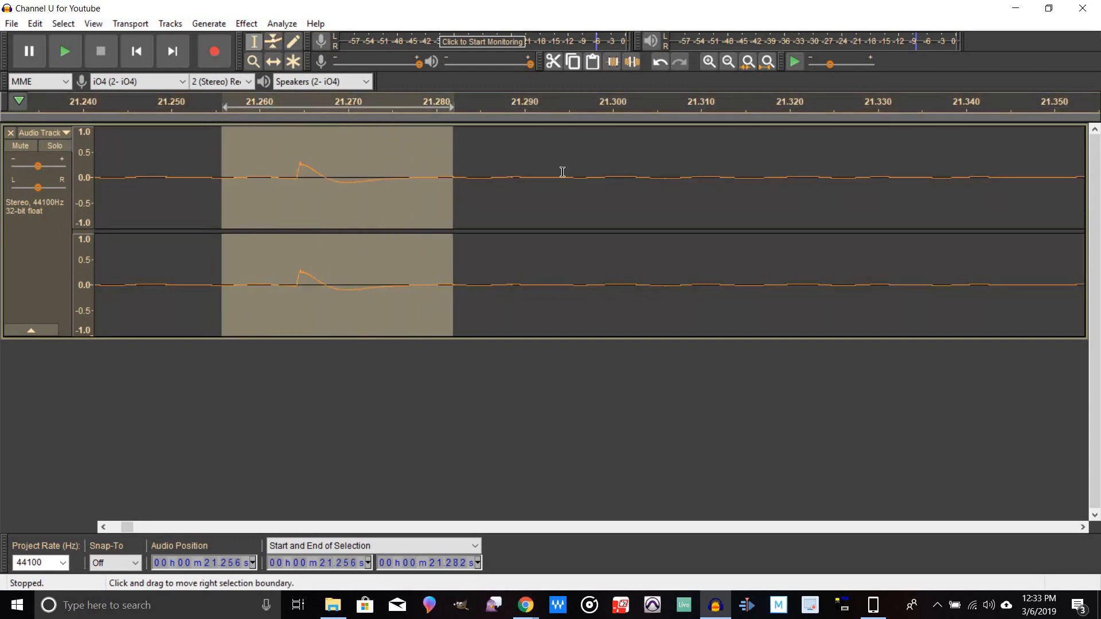
{"action": "left_click", "coordinate": [710, 62]}
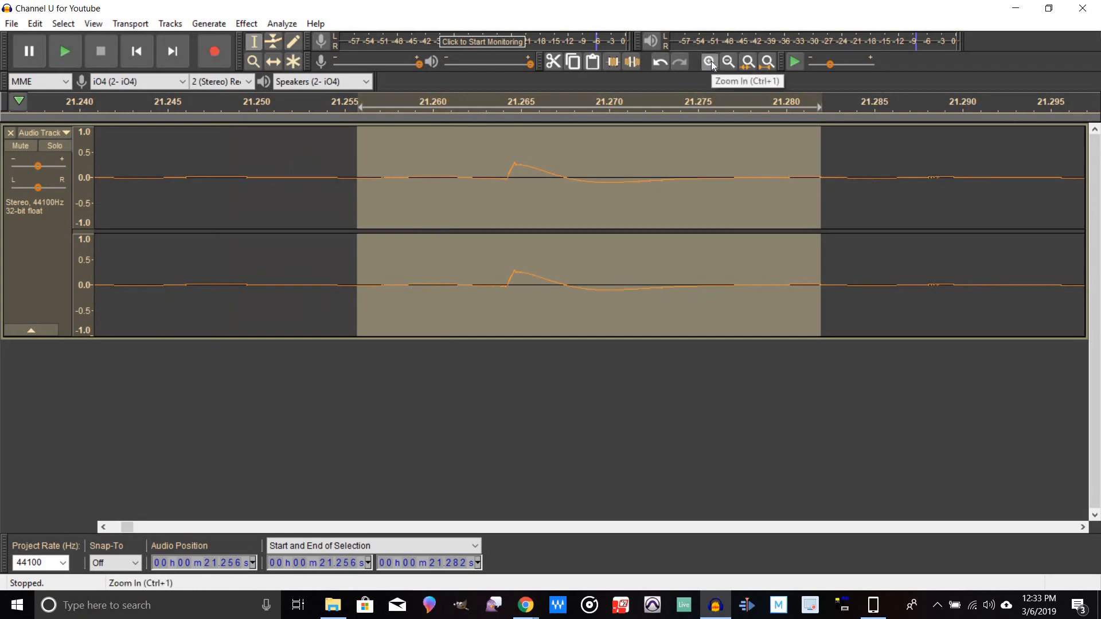
{"action": "left_click", "coordinate": [711, 61]}
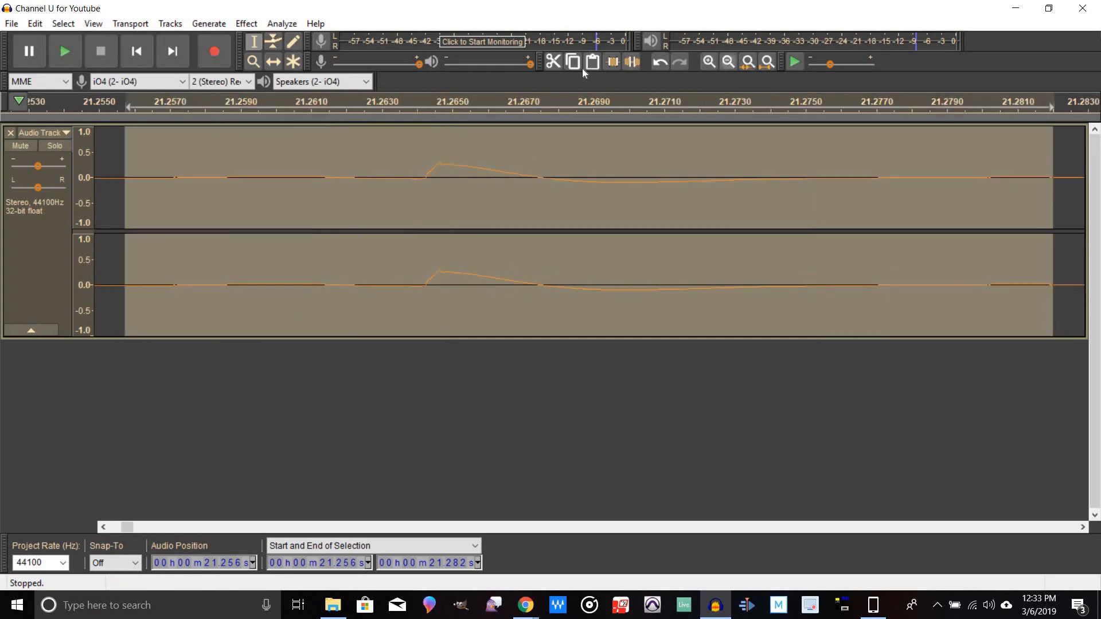
Step: Select 21.263 to 21.270 s, zoom in further, and redraw the click's samples flat in both channels with the Draw tool
{"action": "left_click", "coordinate": [291, 44]}
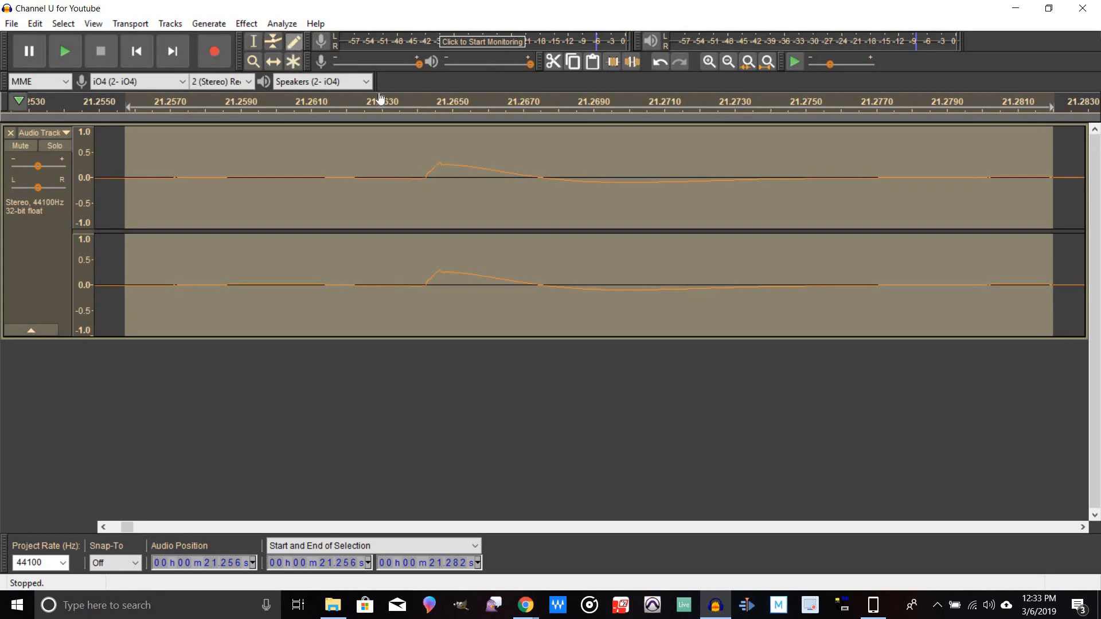
{"action": "left_click", "coordinate": [430, 175]}
{"action": "left_click", "coordinate": [676, 305]}
{"action": "left_click", "coordinate": [252, 41]}
{"action": "left_click_drag", "start_coordinate": [392, 218], "coordinate": [634, 261]}
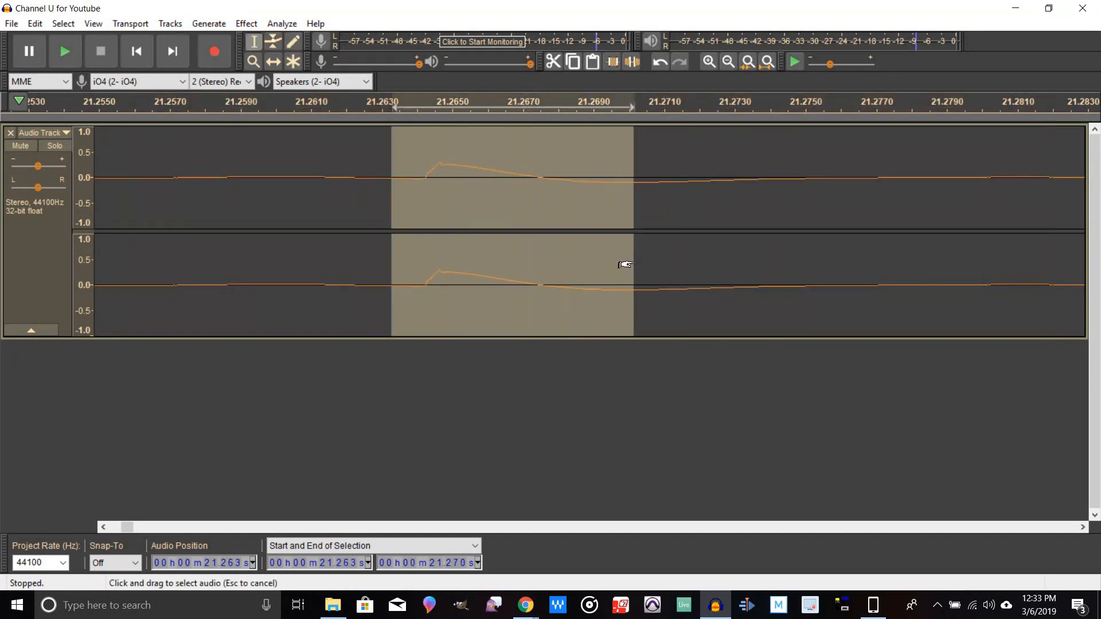
{"action": "left_click", "coordinate": [712, 62]}
{"action": "left_click", "coordinate": [711, 62]}
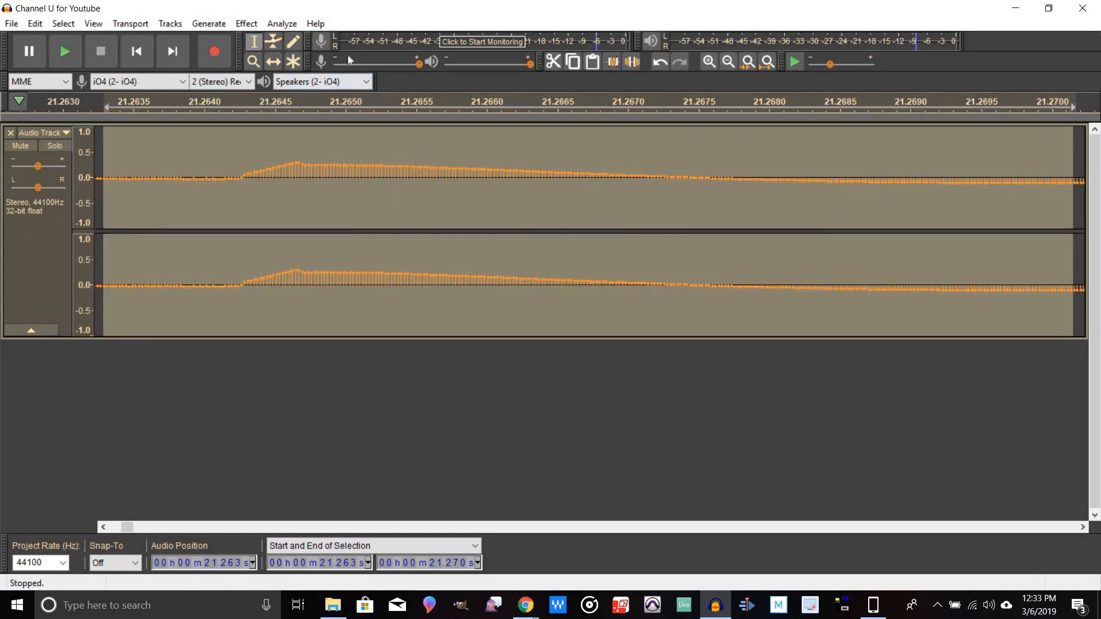
{"action": "left_click", "coordinate": [294, 43]}
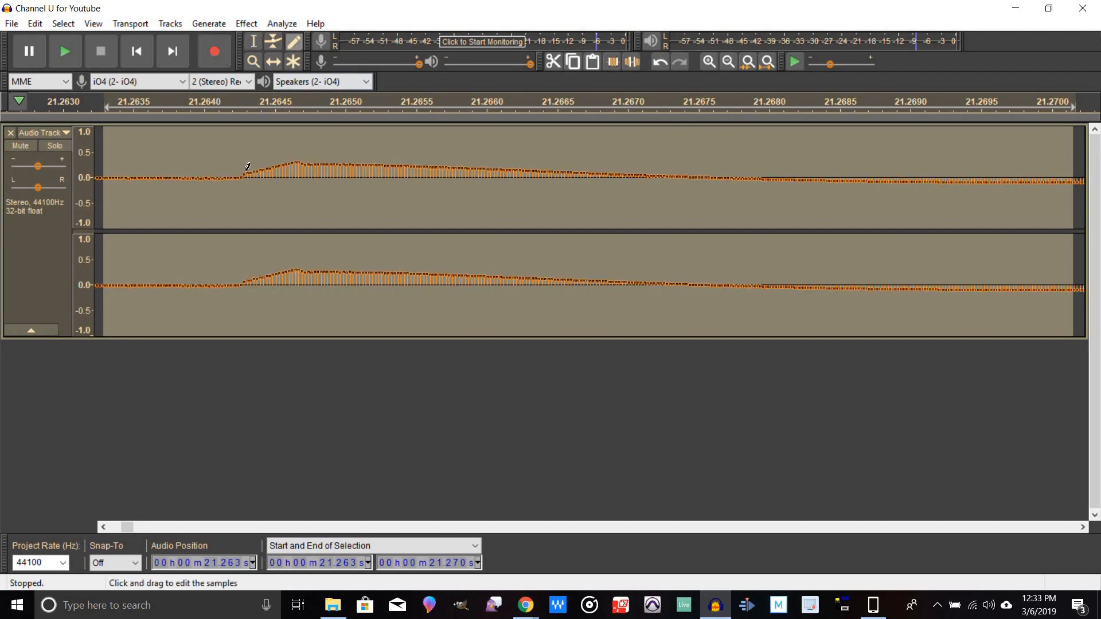
{"action": "left_click_drag", "start_coordinate": [247, 171], "coordinate": [271, 172]}
{"action": "left_click_drag", "start_coordinate": [292, 174], "coordinate": [616, 171]}
{"action": "left_click_drag", "start_coordinate": [242, 279], "coordinate": [629, 279]}
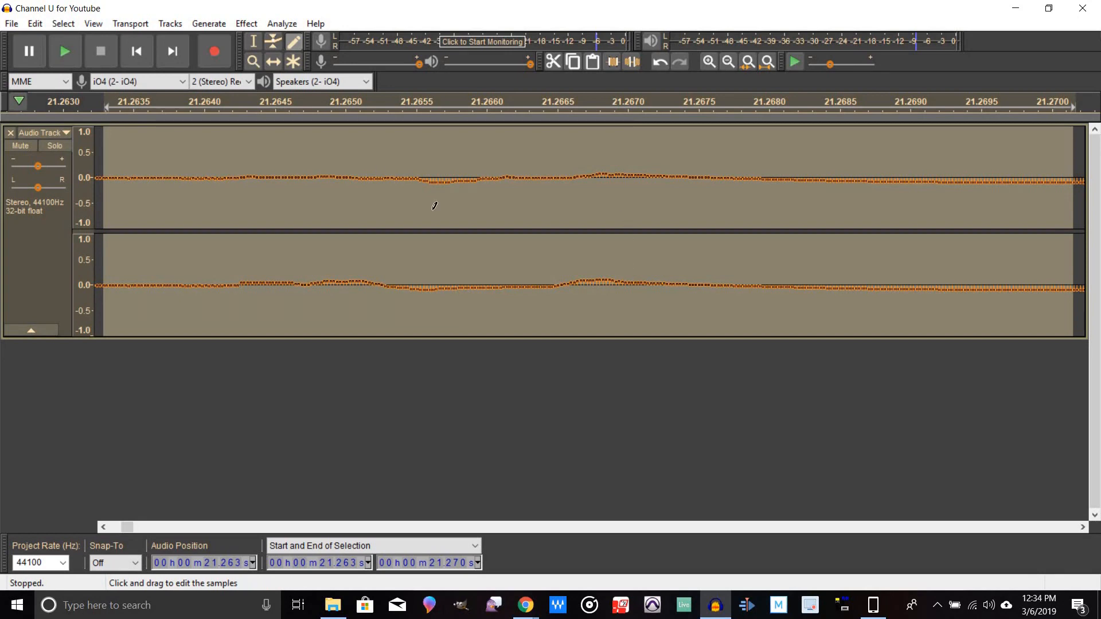
Step: Zoom out and play back from about 21.2 s to listen to the edited click
{"action": "left_click", "coordinate": [729, 61]}
{"action": "left_click", "coordinate": [728, 62]}
{"action": "left_click", "coordinate": [728, 62]}
{"action": "left_click", "coordinate": [729, 62]}
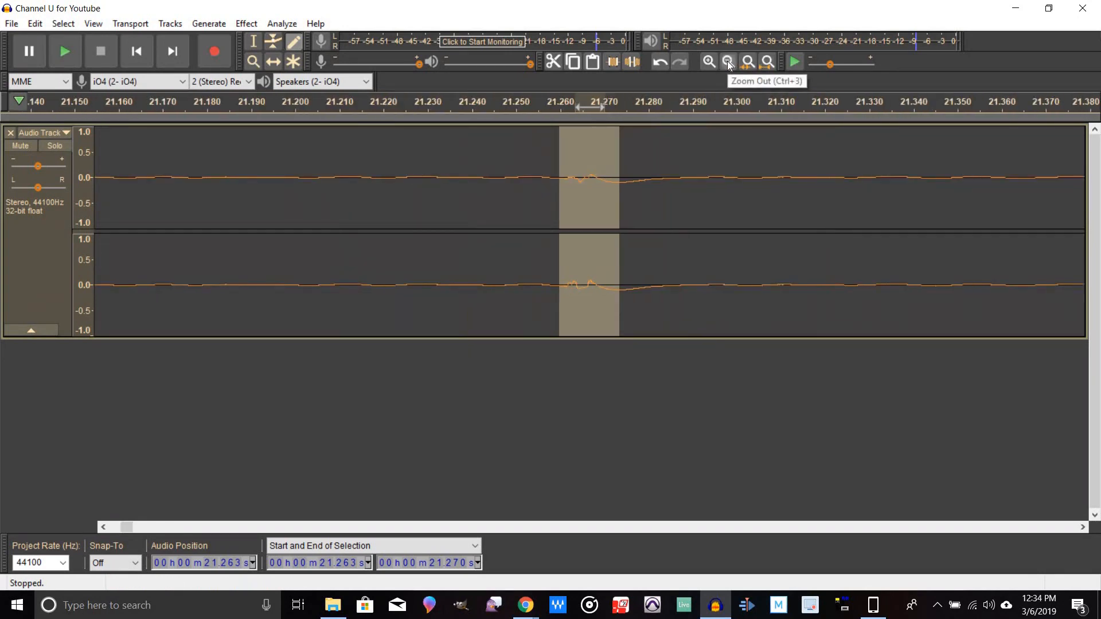
{"action": "left_click", "coordinate": [728, 62]}
{"action": "left_click", "coordinate": [728, 62]}
{"action": "left_click", "coordinate": [728, 62]}
{"action": "left_click", "coordinate": [728, 62]}
{"action": "left_click", "coordinate": [728, 62]}
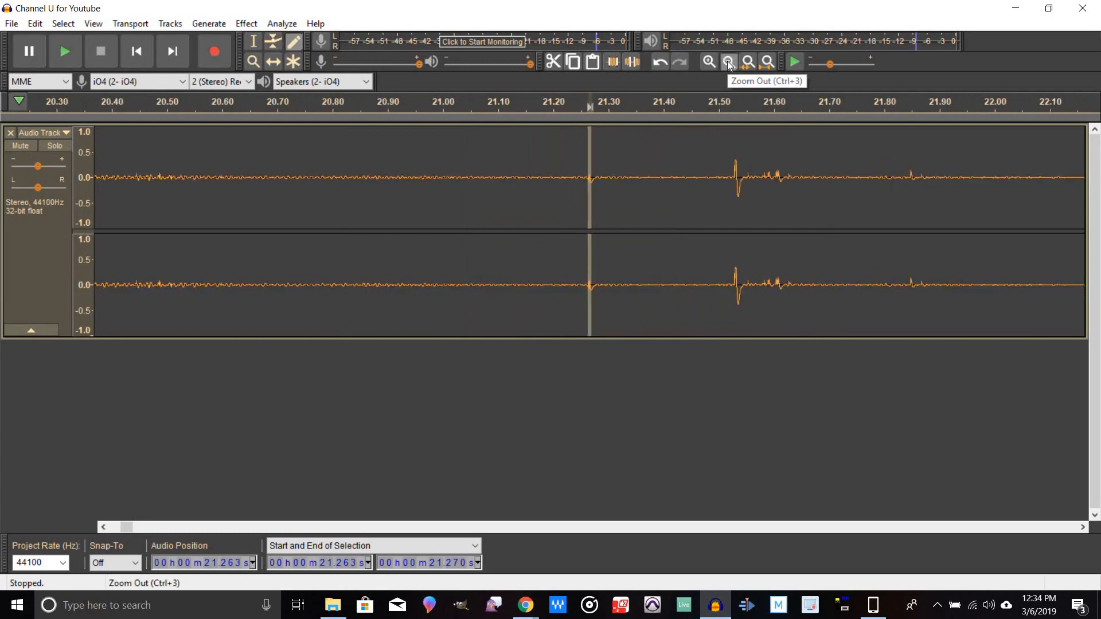
{"action": "left_click", "coordinate": [728, 62]}
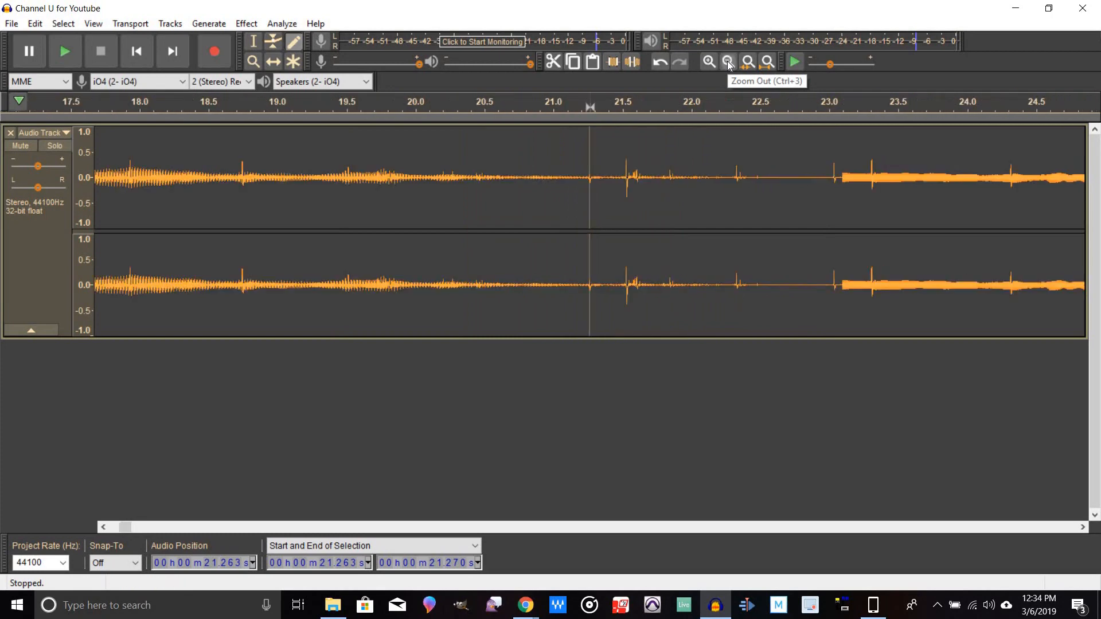
{"action": "left_click", "coordinate": [577, 100]}
{"action": "left_click", "coordinate": [578, 101]}
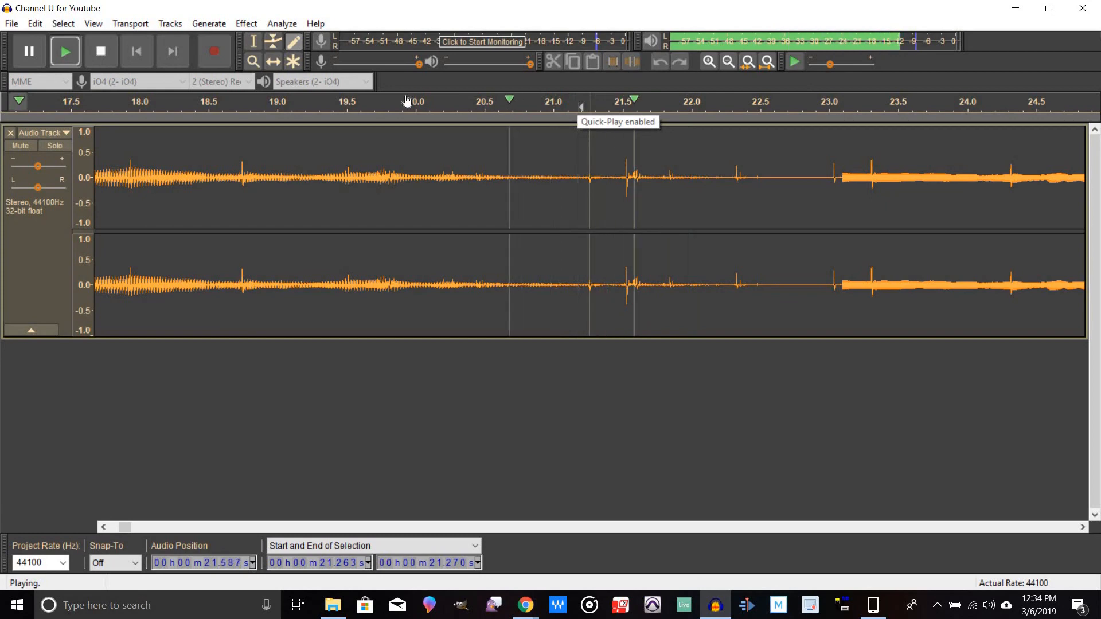
{"action": "left_click", "coordinate": [100, 51]}
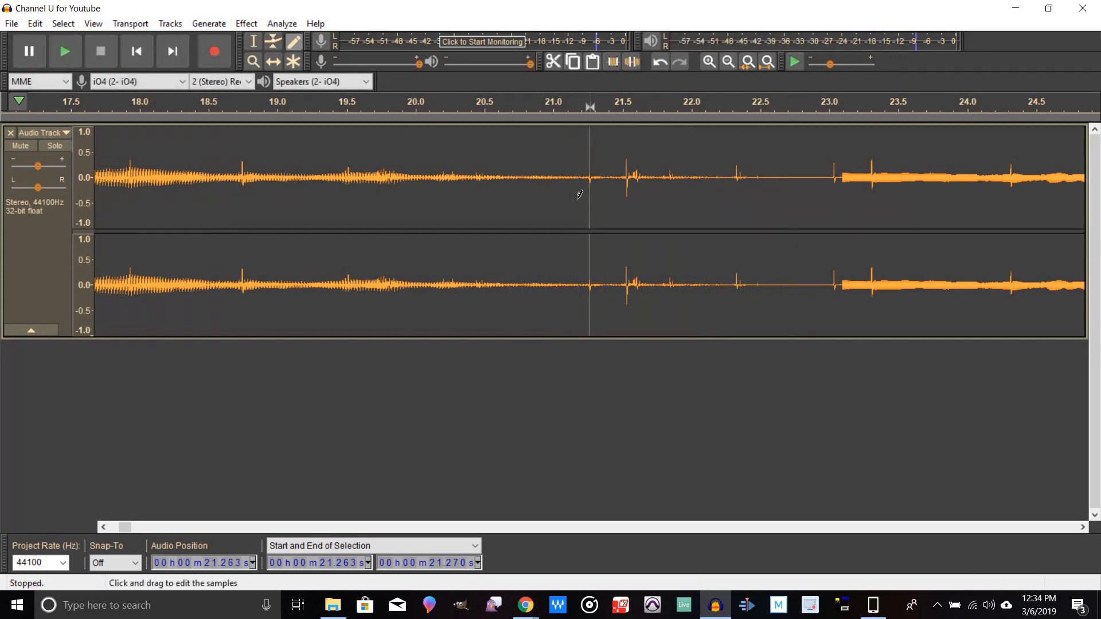
Step: Select from 21.264 to 21.270 s around the remaining click and zoom in closely on it
{"action": "key", "text": "F1"}
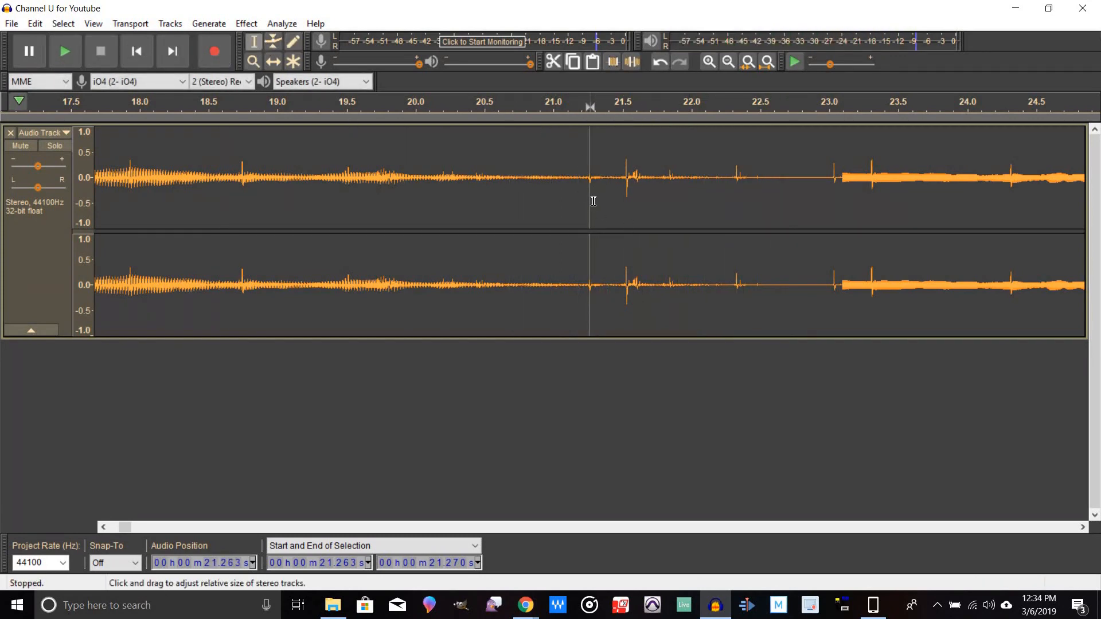
{"action": "left_click_drag", "start_coordinate": [585, 197], "coordinate": [598, 197]}
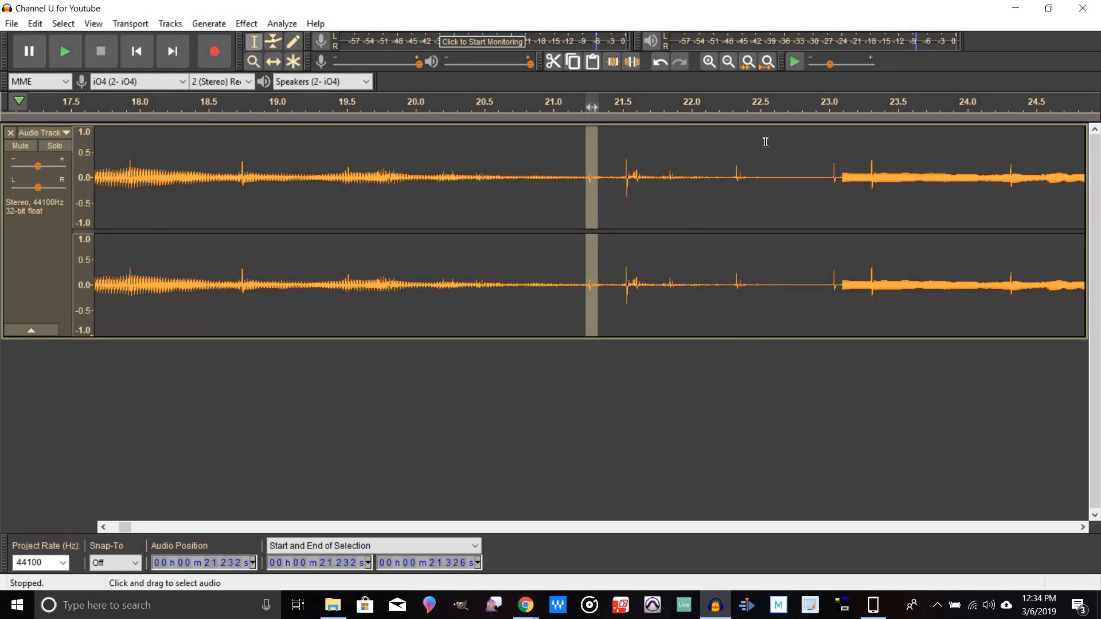
{"action": "left_click", "coordinate": [709, 62]}
{"action": "left_click", "coordinate": [709, 62]}
{"action": "left_click", "coordinate": [709, 62]}
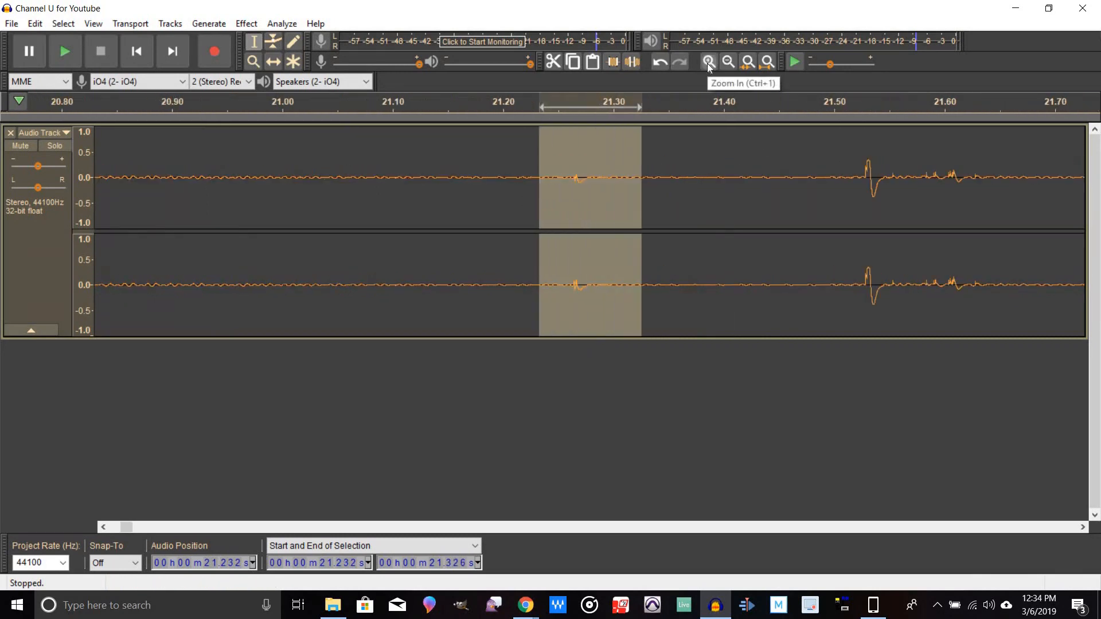
{"action": "left_click", "coordinate": [709, 62]}
{"action": "left_click", "coordinate": [709, 61]}
{"action": "left_click", "coordinate": [445, 174]}
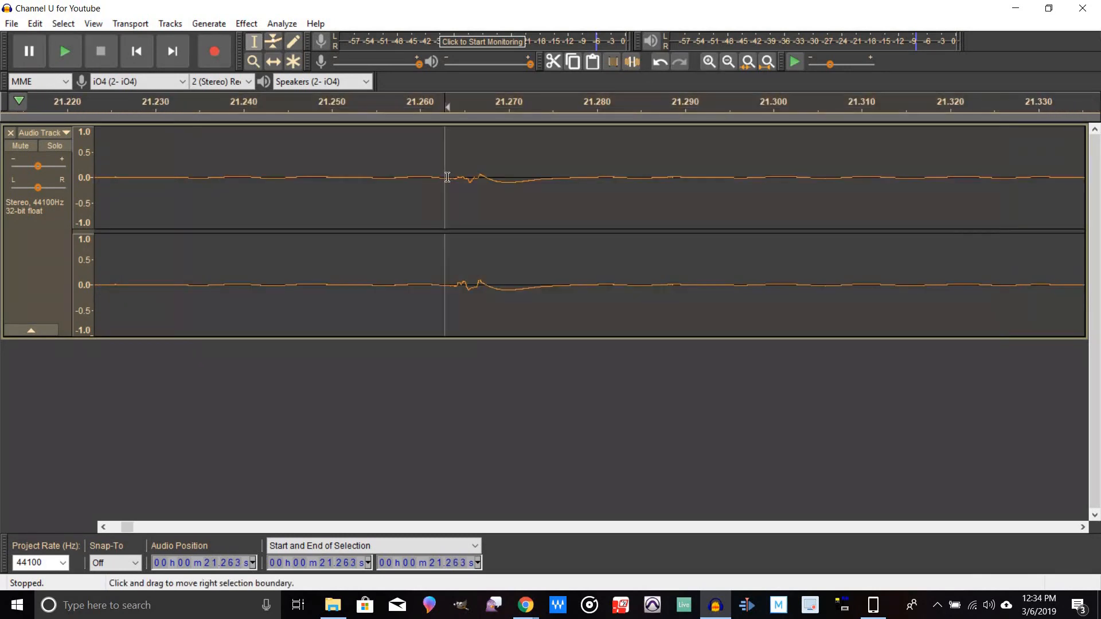
{"action": "left_click_drag", "start_coordinate": [451, 195], "coordinate": [631, 229]}
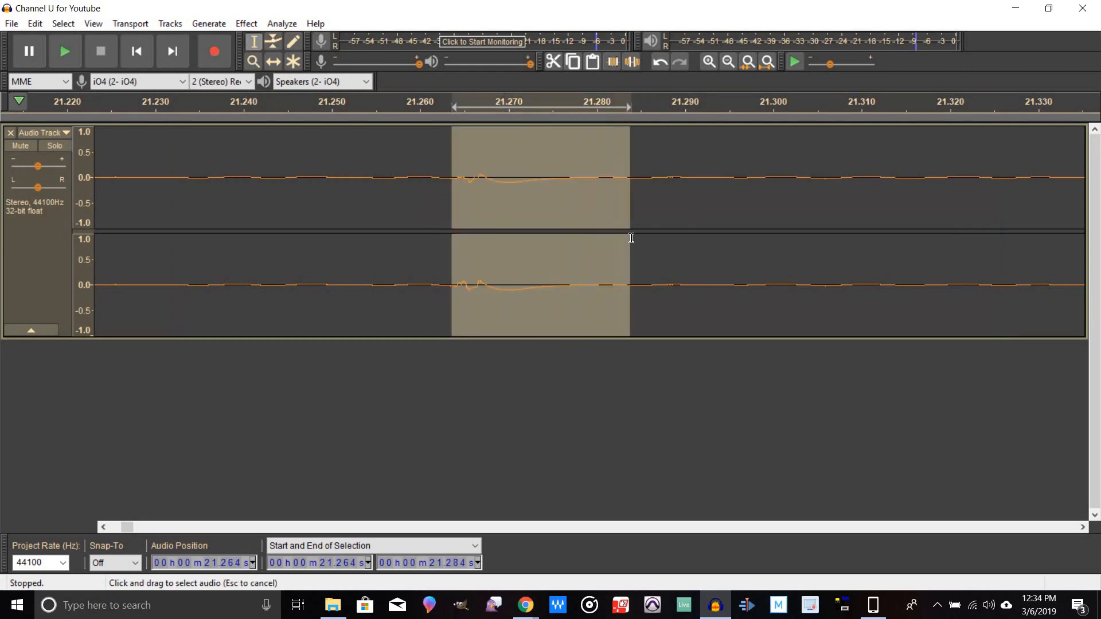
{"action": "left_click", "coordinate": [710, 61]}
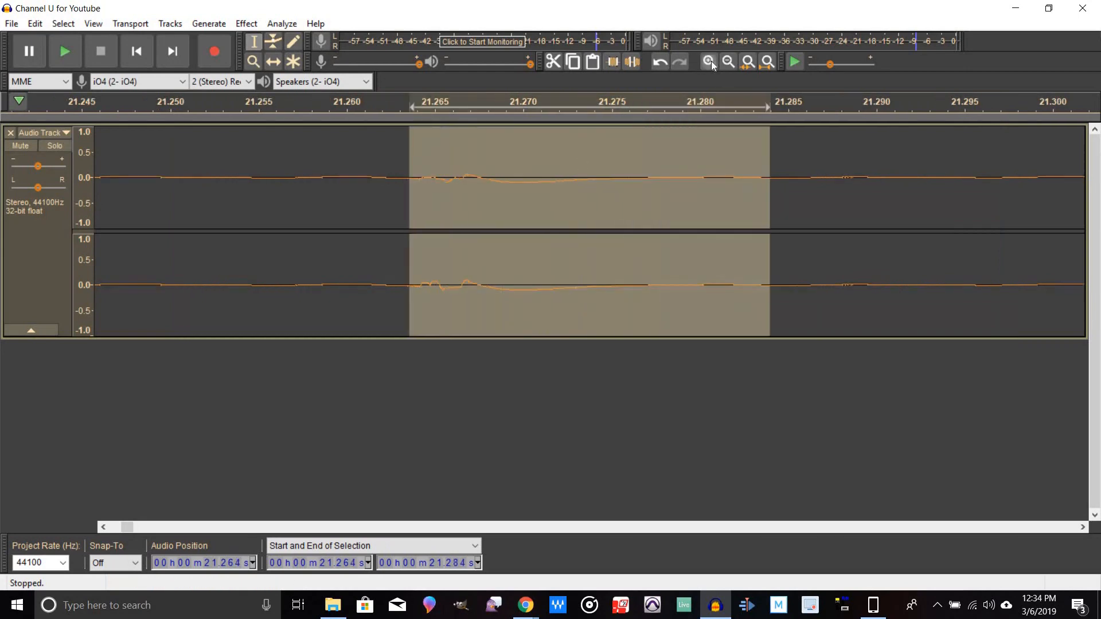
{"action": "left_click", "coordinate": [710, 61]}
{"action": "left_click", "coordinate": [710, 61]}
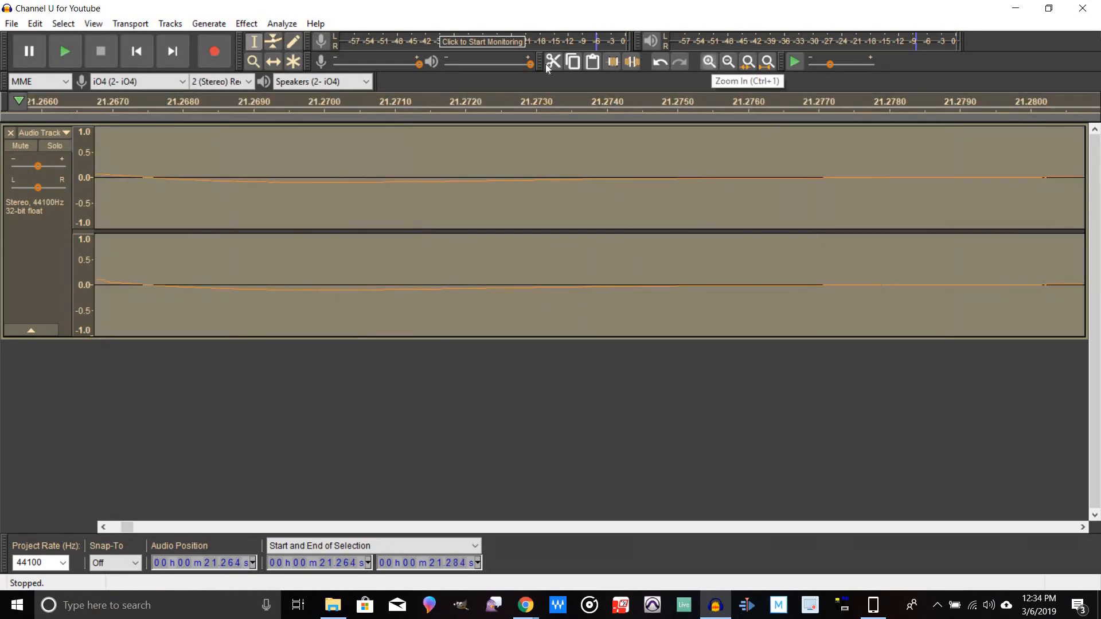
{"action": "left_click", "coordinate": [729, 61]}
{"action": "left_click", "coordinate": [729, 61]}
{"action": "left_click", "coordinate": [729, 61]}
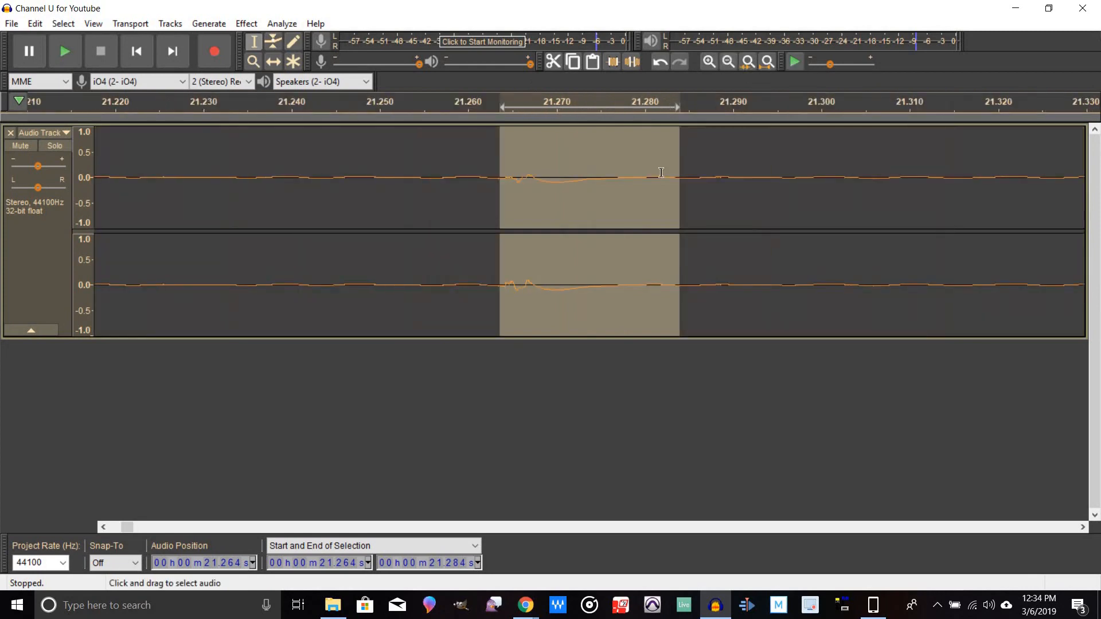
{"action": "mouse_move", "coordinate": [670, 200]}
{"action": "left_mouse_down"}
{"action": "mouse_move", "coordinate": [548, 207]}
{"action": "mouse_move", "coordinate": [557, 206]}
{"action": "left_mouse_up"}
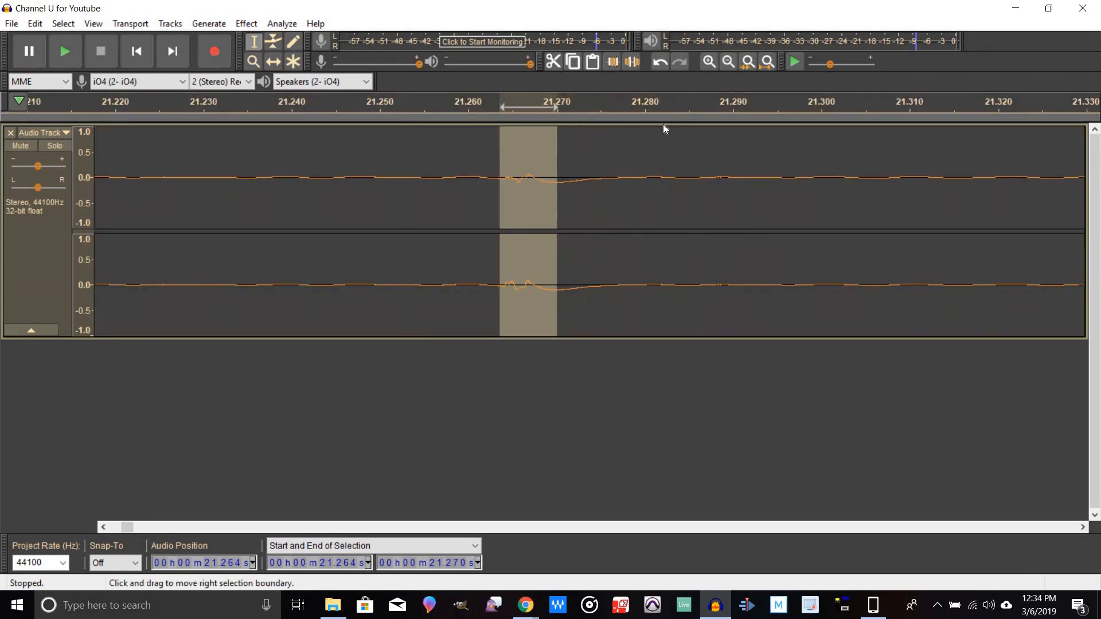
{"action": "left_click", "coordinate": [709, 65]}
{"action": "left_click", "coordinate": [707, 67]}
{"action": "left_click", "coordinate": [707, 67]}
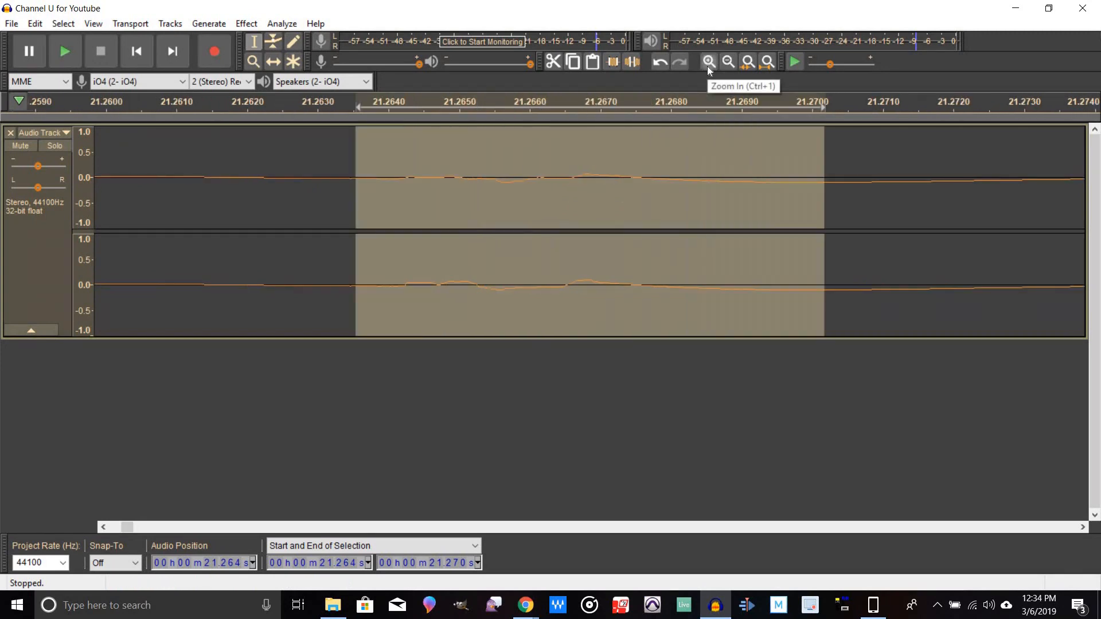
{"action": "left_click", "coordinate": [707, 66]}
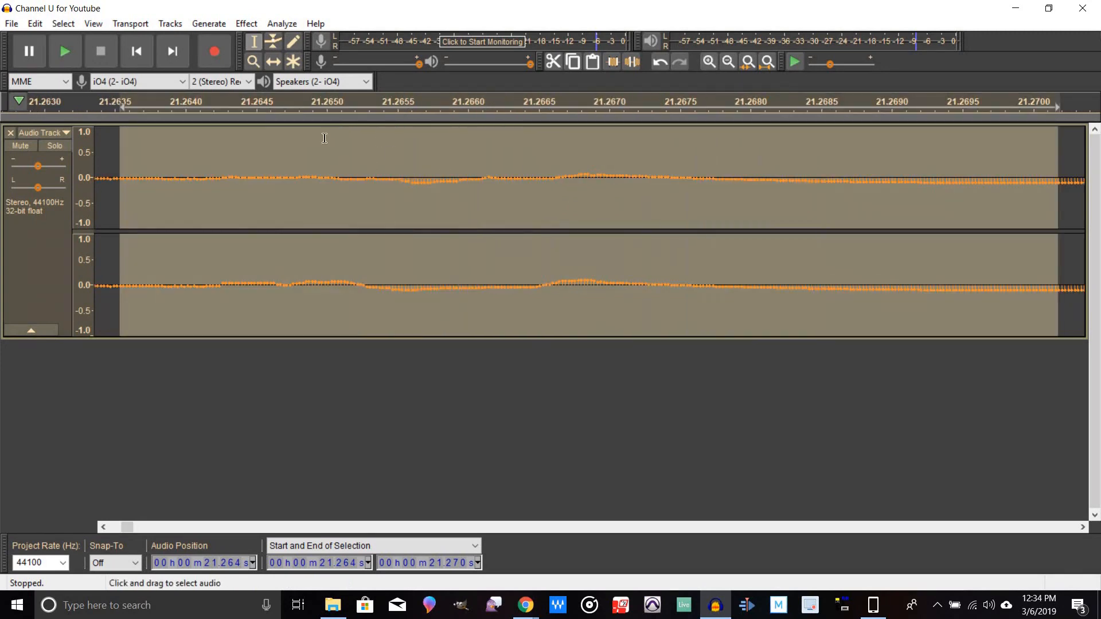
Step: Redraw the click's samples in the upper channel into a smooth, flat line with the Draw tool
{"action": "left_click", "coordinate": [293, 42]}
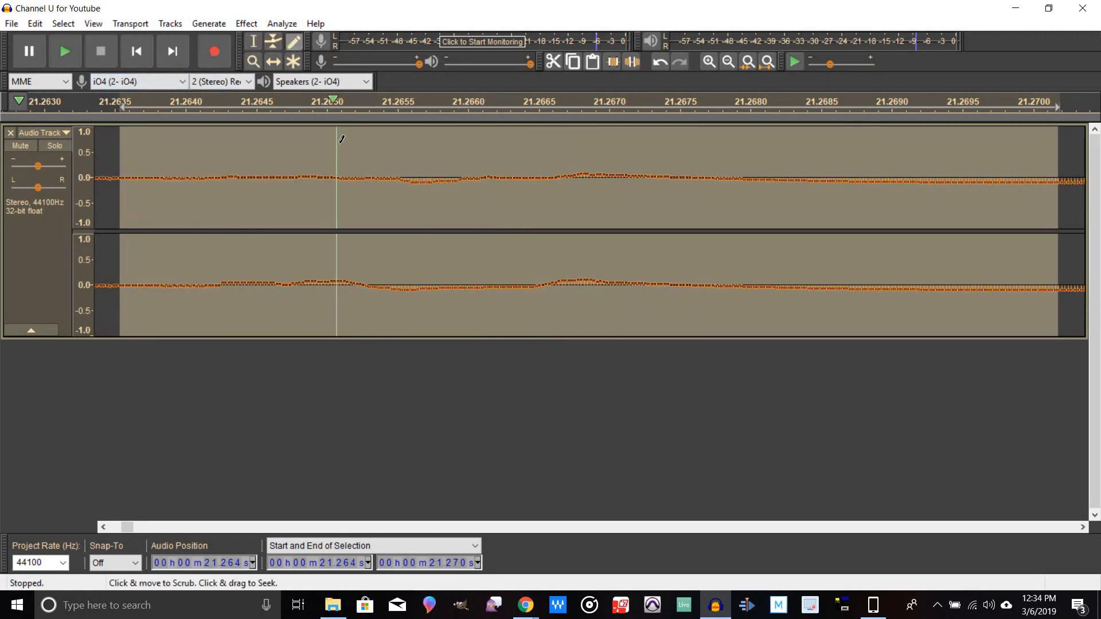
{"action": "left_click_drag", "start_coordinate": [340, 172], "coordinate": [757, 178]}
{"action": "left_click", "coordinate": [330, 172]}
{"action": "mouse_move", "coordinate": [336, 172]}
{"action": "left_mouse_down"}
{"action": "mouse_move", "coordinate": [453, 184]}
{"action": "mouse_move", "coordinate": [606, 170]}
{"action": "mouse_move", "coordinate": [761, 177]}
{"action": "mouse_move", "coordinate": [682, 168]}
{"action": "left_mouse_up"}
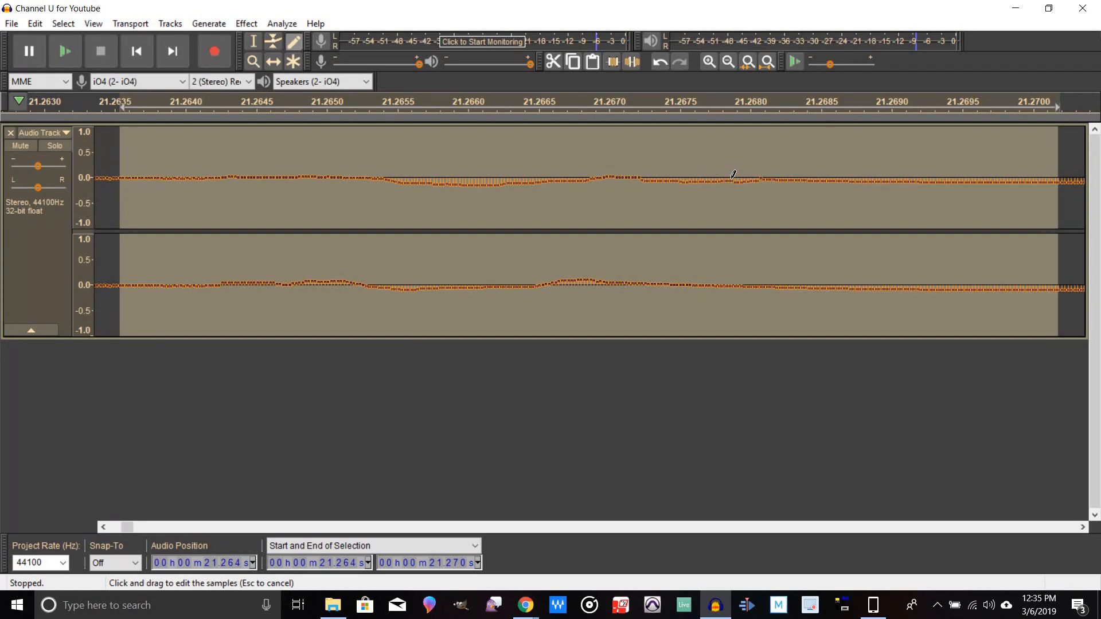
{"action": "left_click_drag", "start_coordinate": [733, 177], "coordinate": [654, 173]}
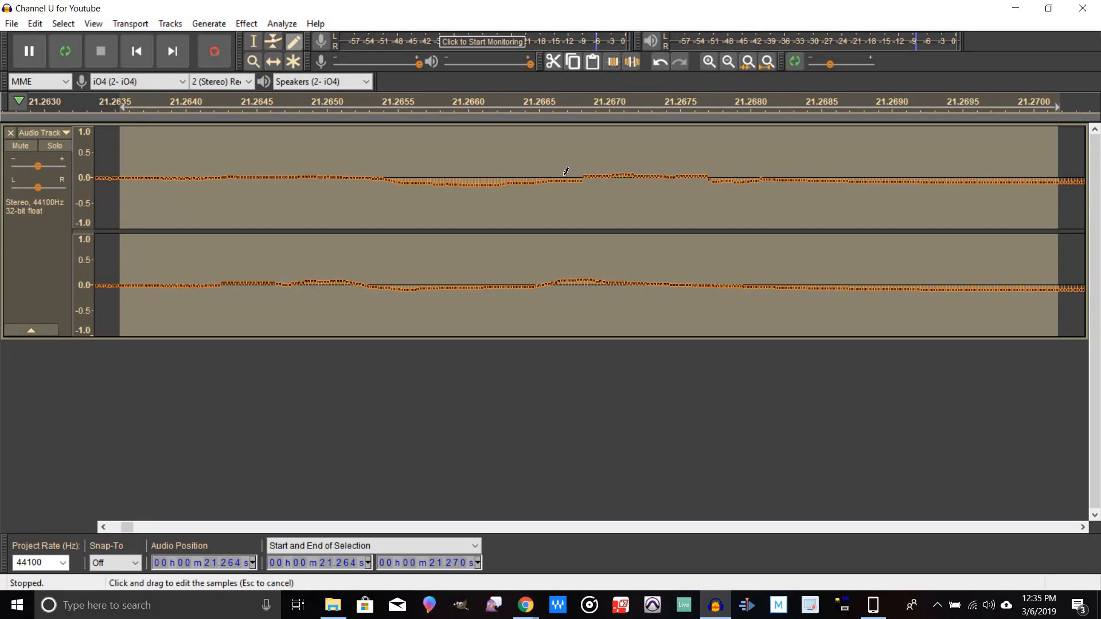
{"action": "mouse_move", "coordinate": [545, 174]}
{"action": "left_mouse_down"}
{"action": "mouse_move", "coordinate": [385, 168]}
{"action": "mouse_move", "coordinate": [513, 176]}
{"action": "left_mouse_up"}
{"action": "left_click_drag", "start_coordinate": [709, 171], "coordinate": [763, 173]}
Step: Redraw the click's samples in the lower channel into a smooth, flat line with the Draw tool
{"action": "left_click_drag", "start_coordinate": [565, 281], "coordinate": [689, 282]}
{"action": "left_click_drag", "start_coordinate": [370, 283], "coordinate": [590, 283]}
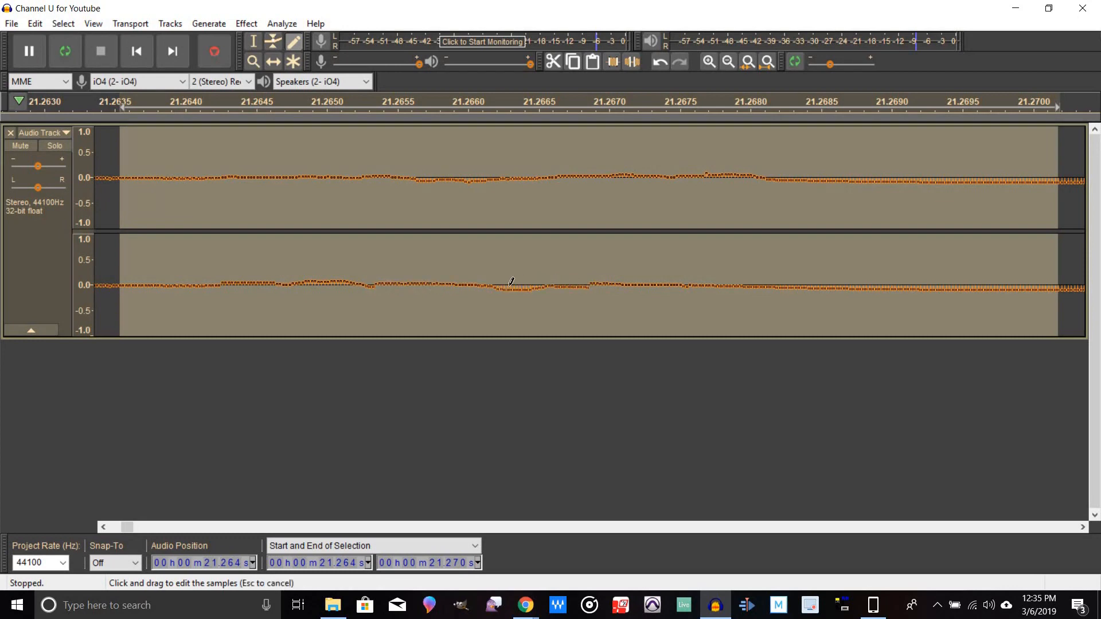
{"action": "mouse_move", "coordinate": [509, 284]}
{"action": "left_mouse_down"}
{"action": "mouse_move", "coordinate": [499, 284]}
{"action": "mouse_move", "coordinate": [527, 283]}
{"action": "left_mouse_up"}
{"action": "left_click_drag", "start_coordinate": [598, 280], "coordinate": [516, 282]}
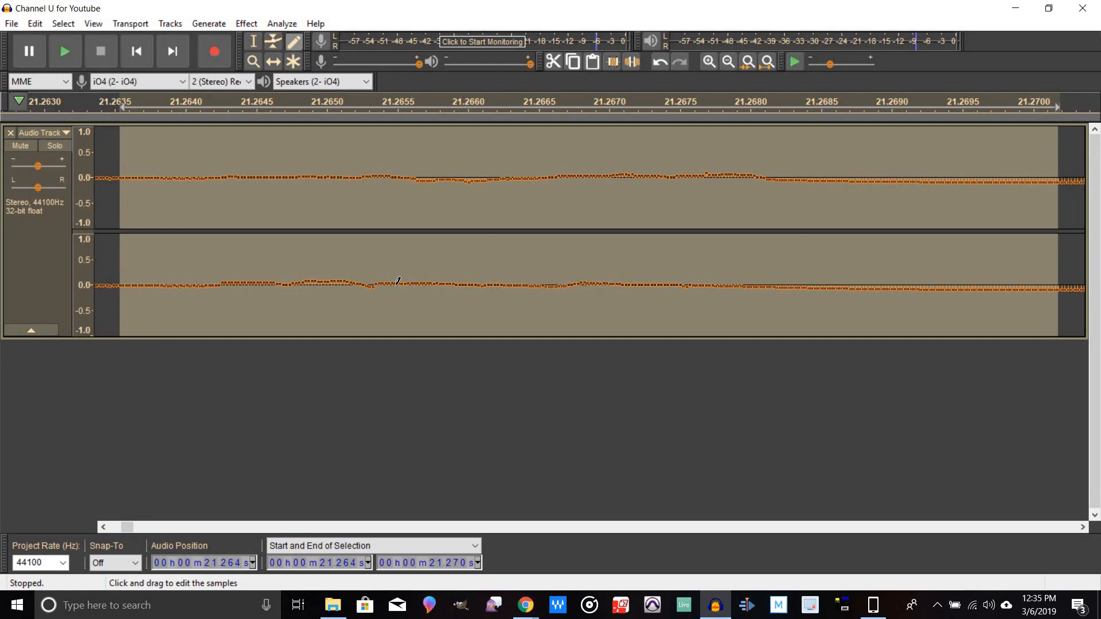
{"action": "left_click_drag", "start_coordinate": [379, 282], "coordinate": [232, 276]}
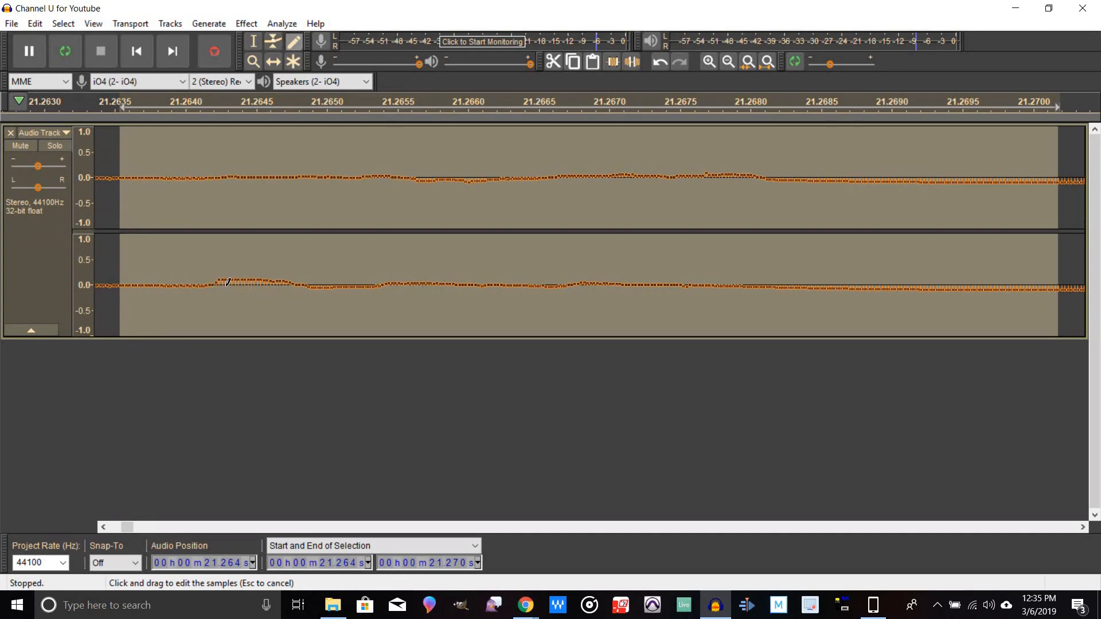
{"action": "mouse_move", "coordinate": [265, 287]}
{"action": "left_mouse_down"}
{"action": "mouse_move", "coordinate": [286, 285]}
{"action": "mouse_move", "coordinate": [228, 284]}
{"action": "mouse_move", "coordinate": [327, 284]}
{"action": "left_mouse_up"}
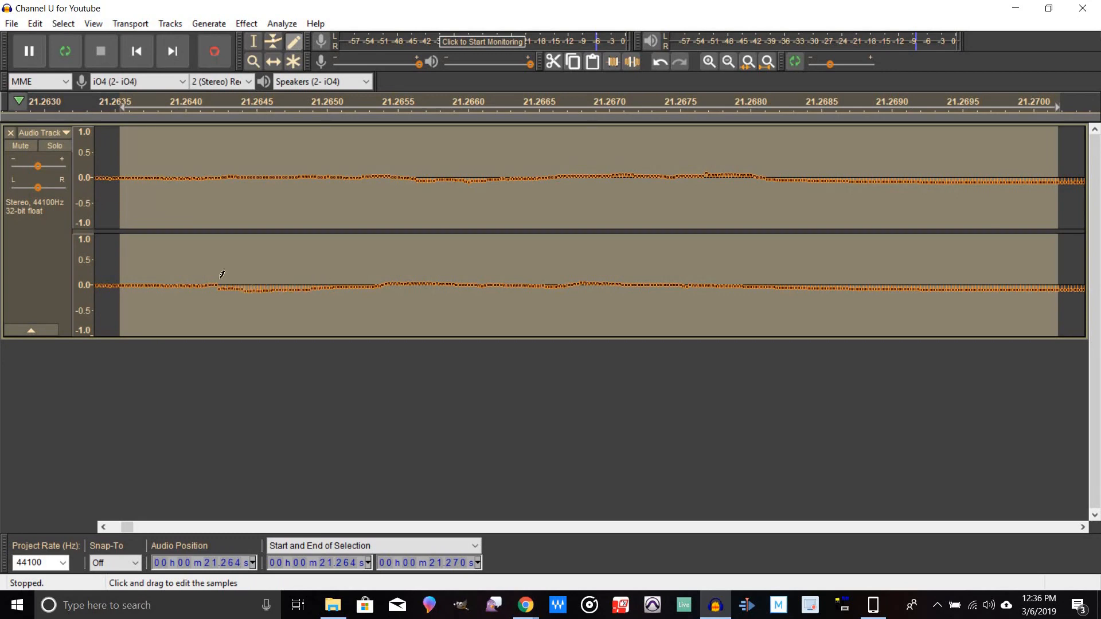
{"action": "left_click_drag", "start_coordinate": [216, 282], "coordinate": [229, 279]}
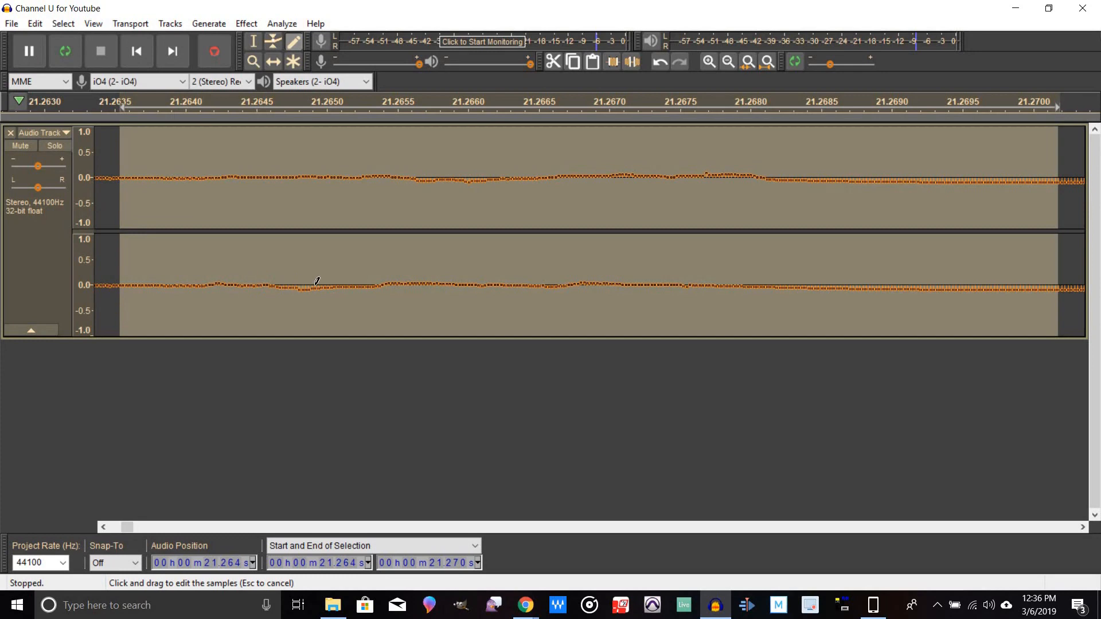
{"action": "left_click_drag", "start_coordinate": [333, 281], "coordinate": [331, 284]}
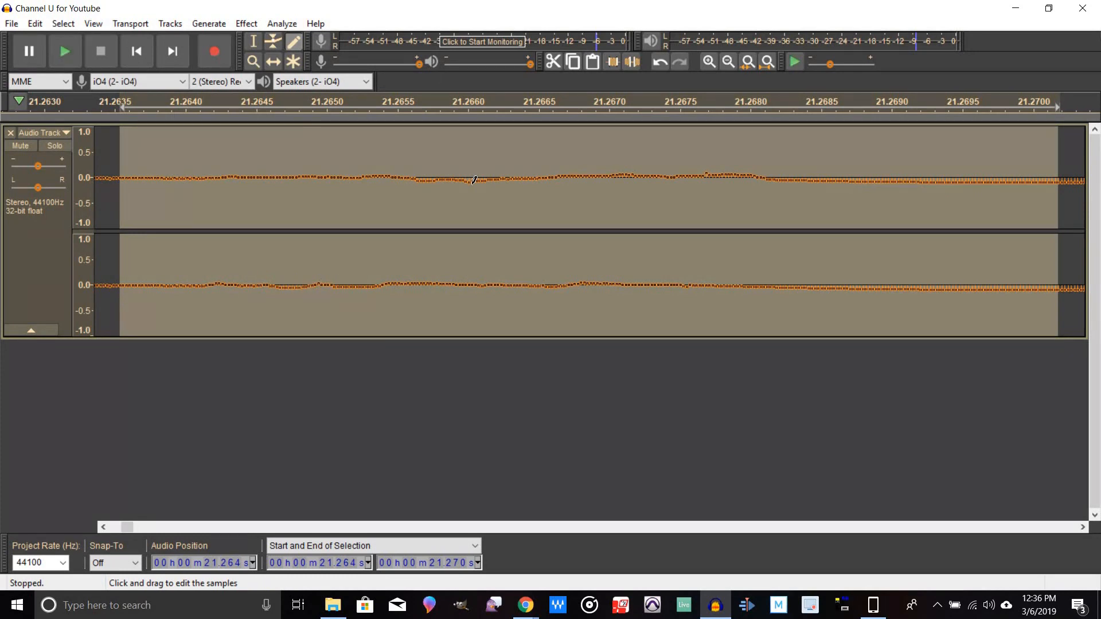
Step: Zoom back out and play from about 21.2 s to listen to the repaired section
{"action": "left_click", "coordinate": [740, 63]}
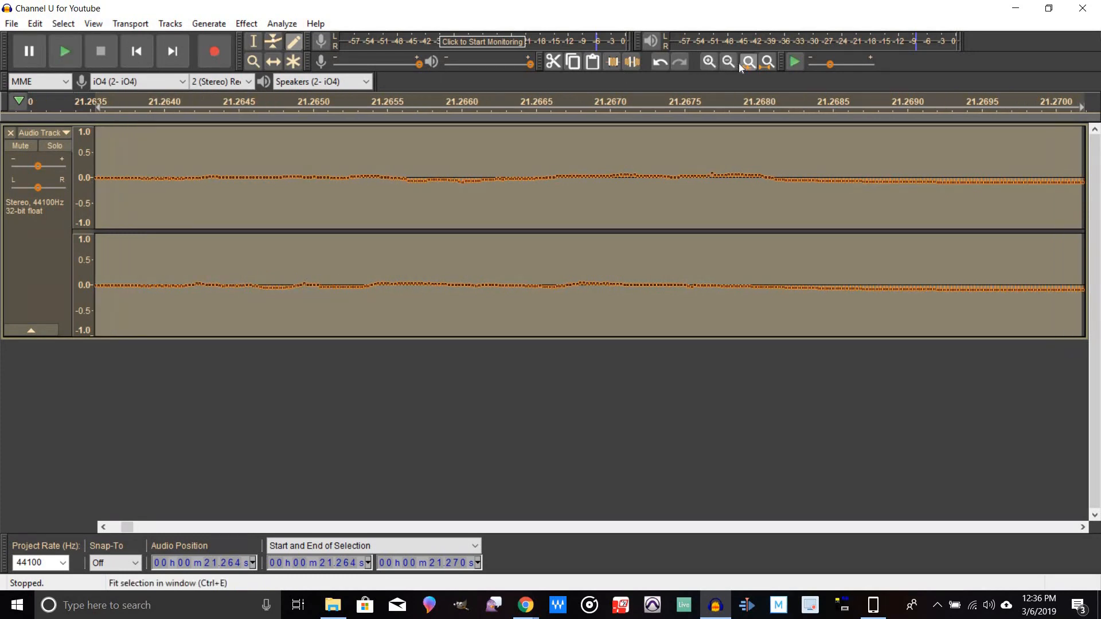
{"action": "left_click", "coordinate": [728, 63]}
{"action": "left_click", "coordinate": [728, 63]}
{"action": "left_click", "coordinate": [728, 63]}
{"action": "left_click", "coordinate": [728, 63]}
{"action": "left_click", "coordinate": [728, 63]}
{"action": "left_click", "coordinate": [728, 63]}
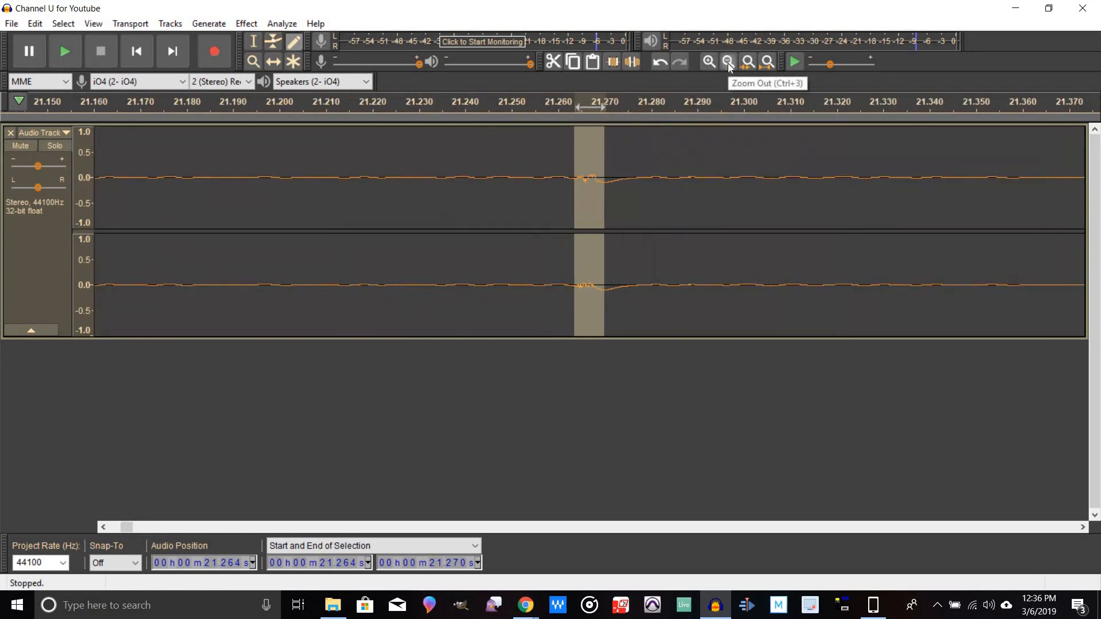
{"action": "left_click", "coordinate": [729, 63]}
{"action": "left_click", "coordinate": [728, 63]}
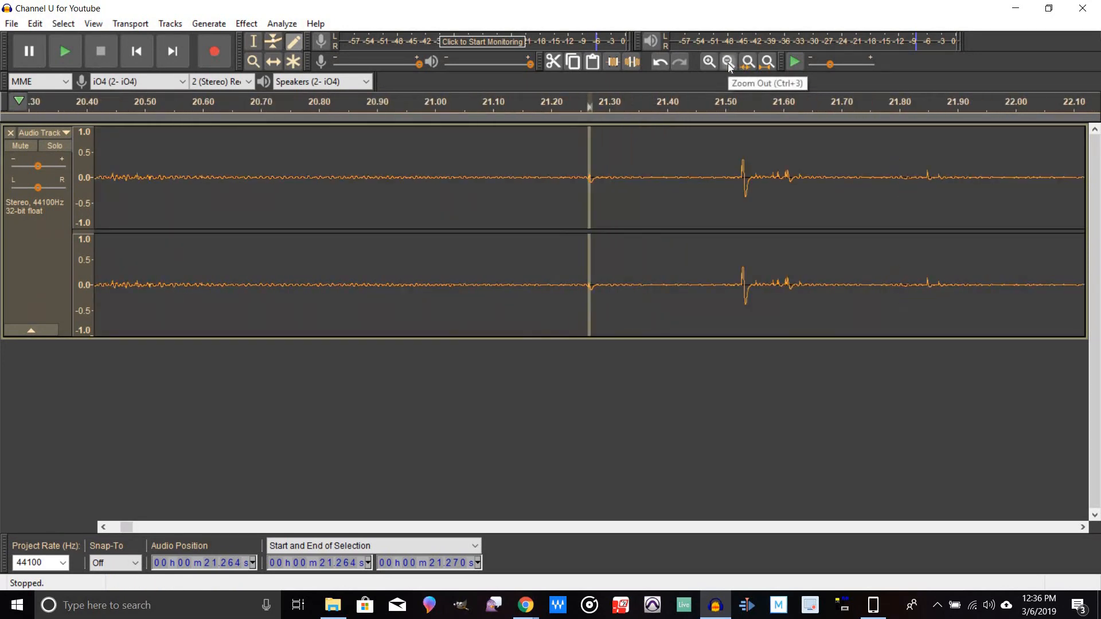
{"action": "left_click", "coordinate": [728, 64]}
{"action": "left_click", "coordinate": [729, 64]}
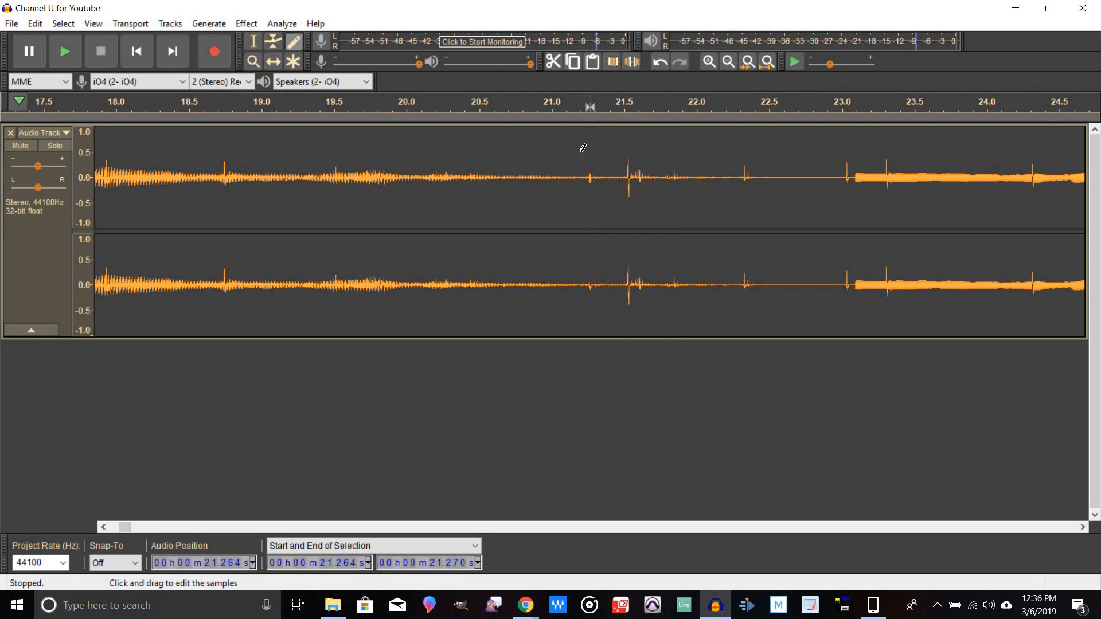
{"action": "left_click", "coordinate": [596, 102]}
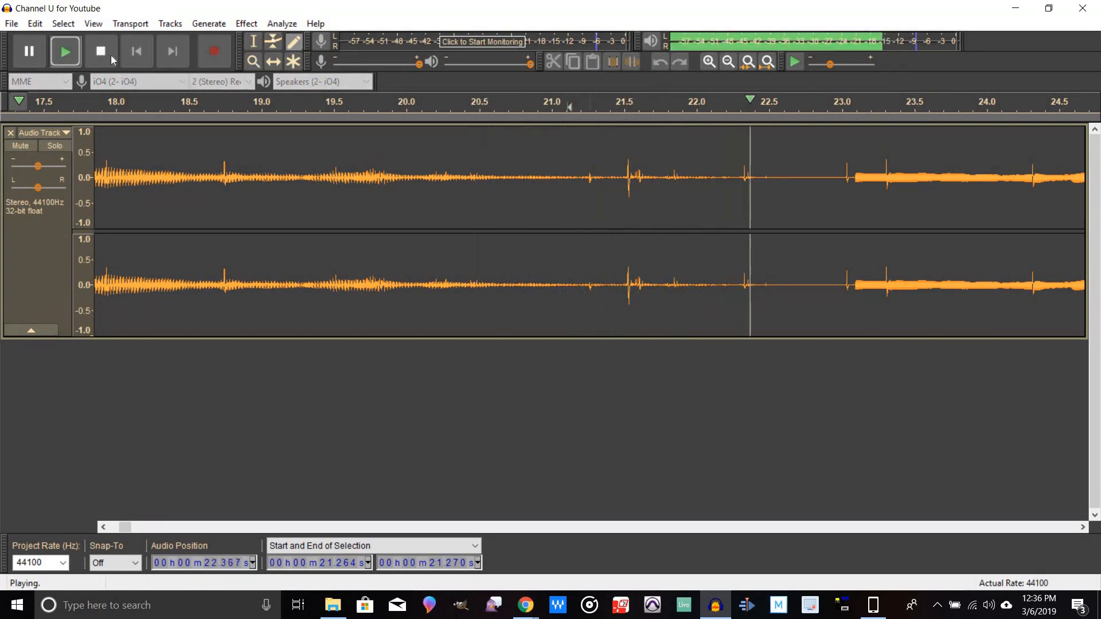
{"action": "key", "text": "space"}
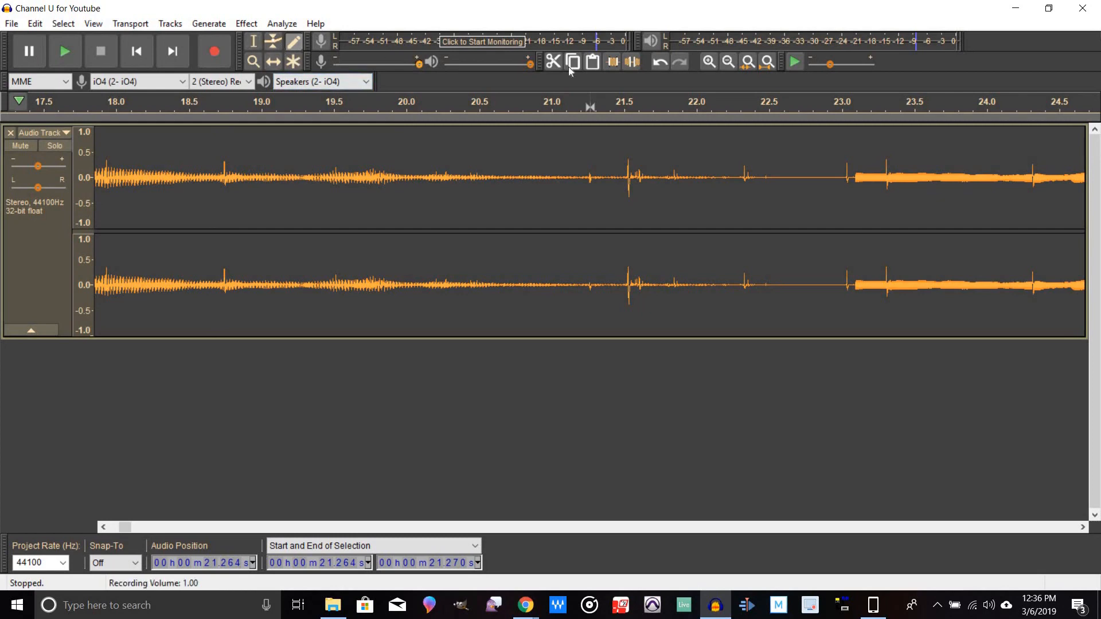
Step: Select the click burst from 21.516 to 21.648 s and delete it
{"action": "left_click", "coordinate": [709, 63]}
{"action": "left_click", "coordinate": [710, 63]}
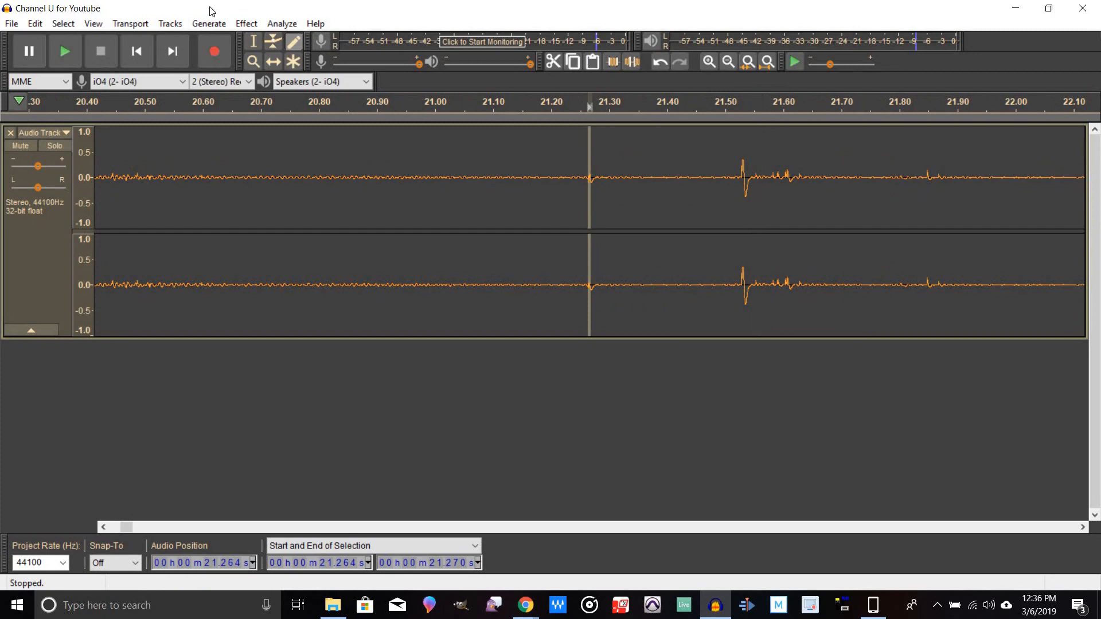
{"action": "left_click", "coordinate": [250, 41]}
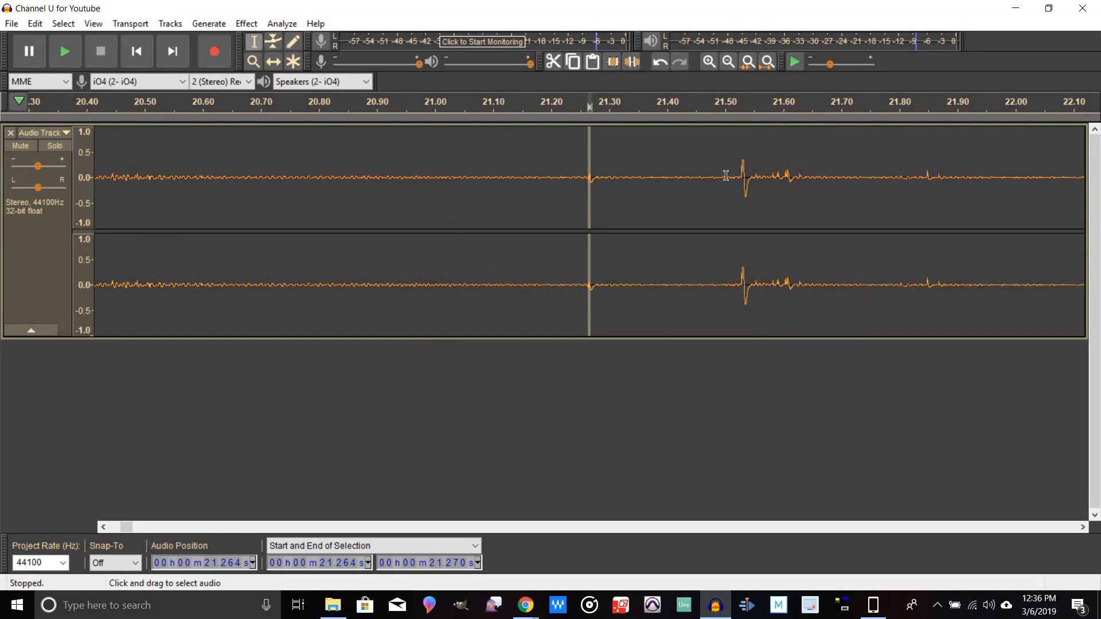
{"action": "left_click_drag", "start_coordinate": [734, 183], "coordinate": [803, 211]}
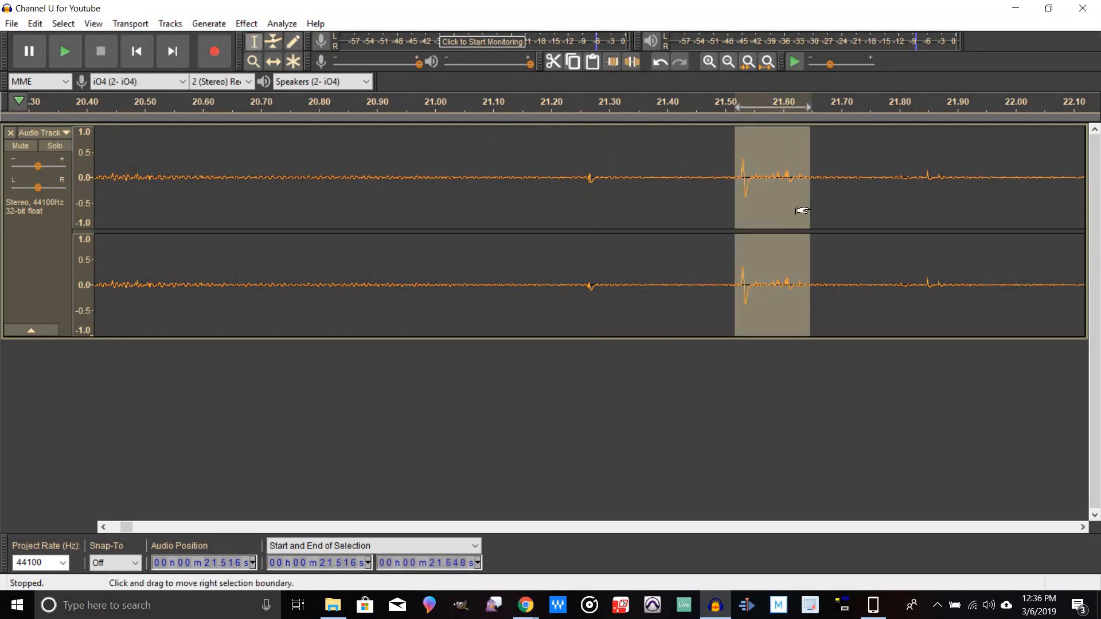
{"action": "key", "text": "Delete"}
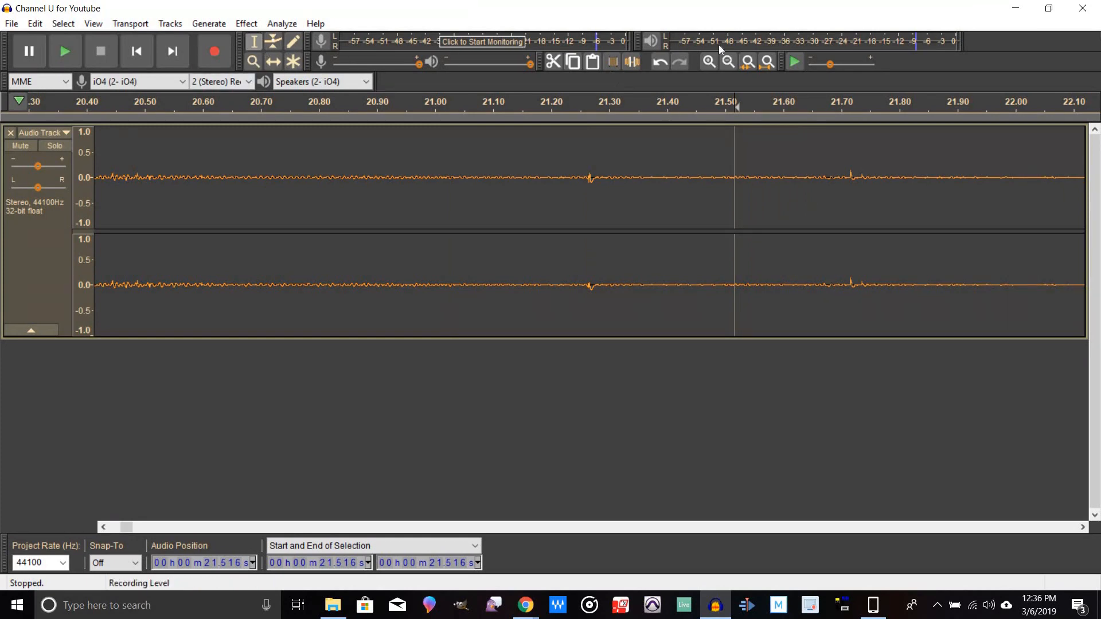
Step: Zoom out and play from about 21.5 s to listen to the section after the deleted burst
{"action": "left_click", "coordinate": [729, 62]}
{"action": "left_click", "coordinate": [728, 62]}
{"action": "left_click", "coordinate": [729, 62]}
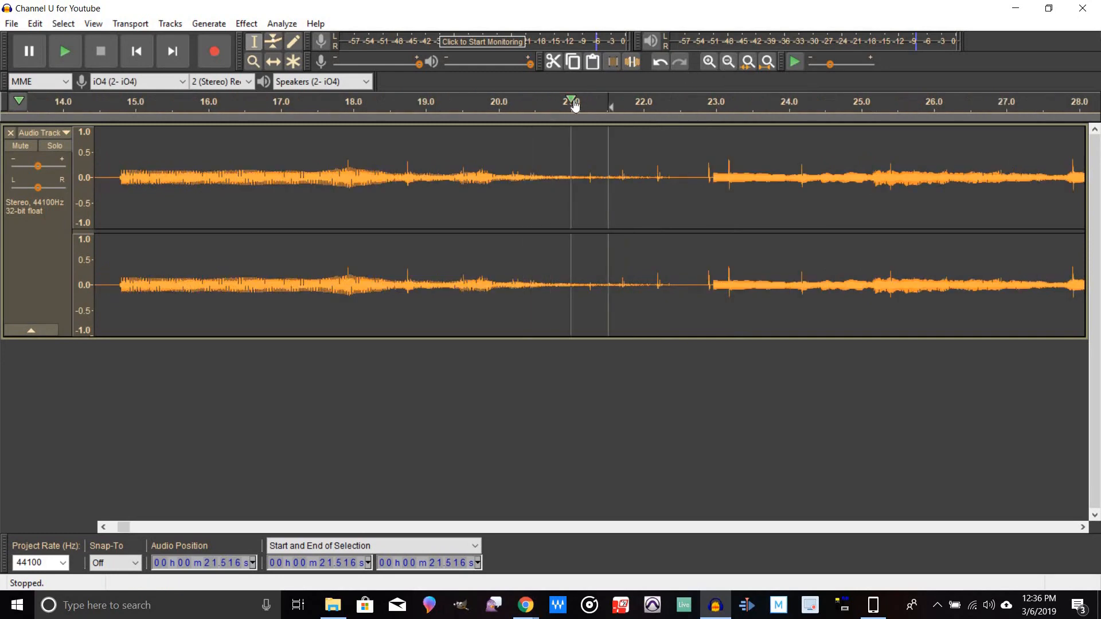
{"action": "left_click", "coordinate": [600, 105]}
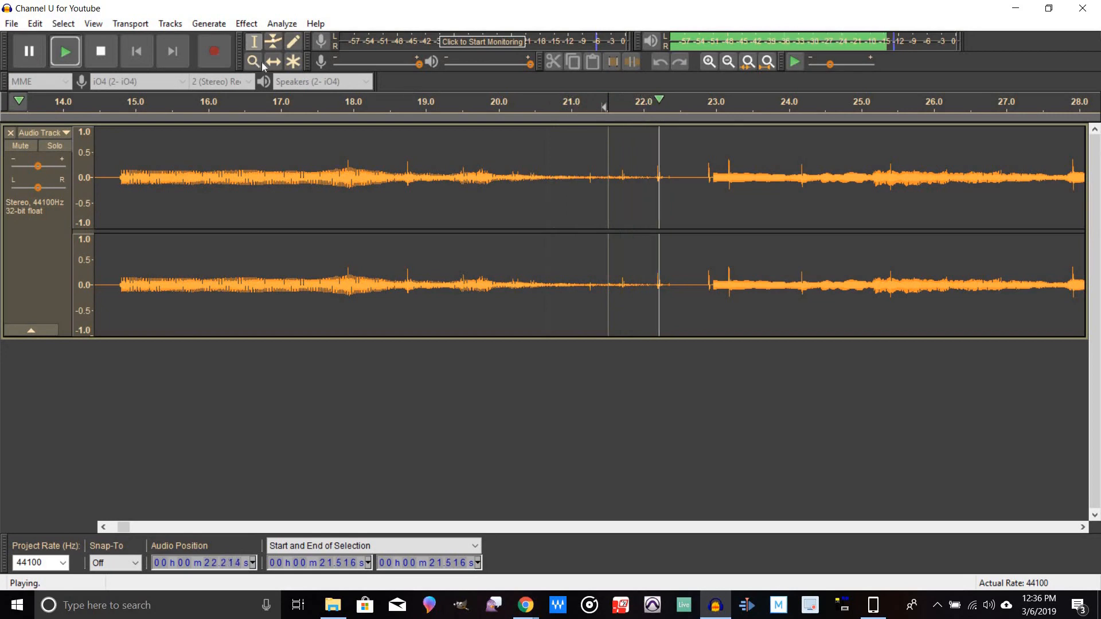
{"action": "left_click", "coordinate": [95, 51]}
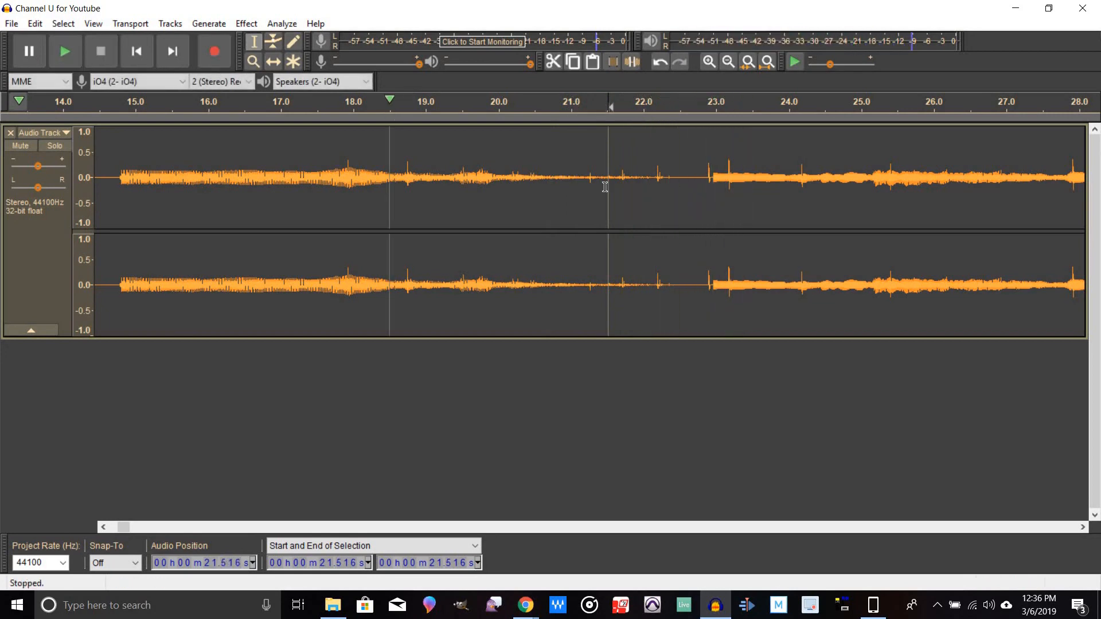
Step: Zoom in on the click near 22.9 s, select it from 22.902 to 22.919 s and delete it
{"action": "left_click", "coordinate": [710, 177]}
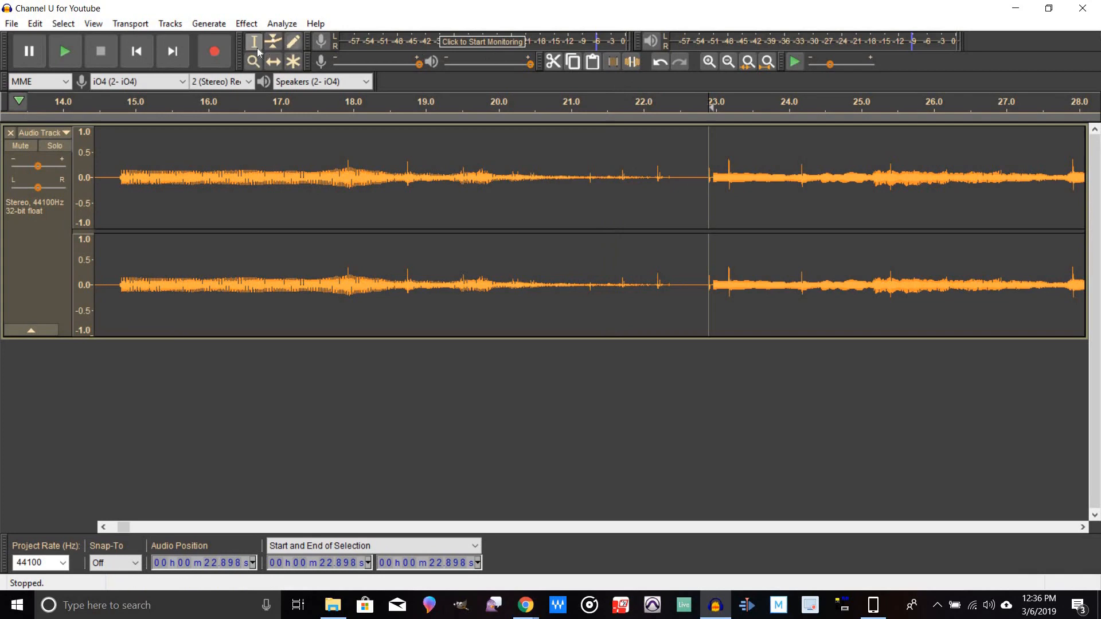
{"action": "left_click", "coordinate": [710, 62]}
{"action": "left_click", "coordinate": [709, 62]}
{"action": "left_click", "coordinate": [709, 62]}
{"action": "left_click", "coordinate": [709, 62]}
{"action": "left_click", "coordinate": [709, 62]}
{"action": "left_click", "coordinate": [709, 62]}
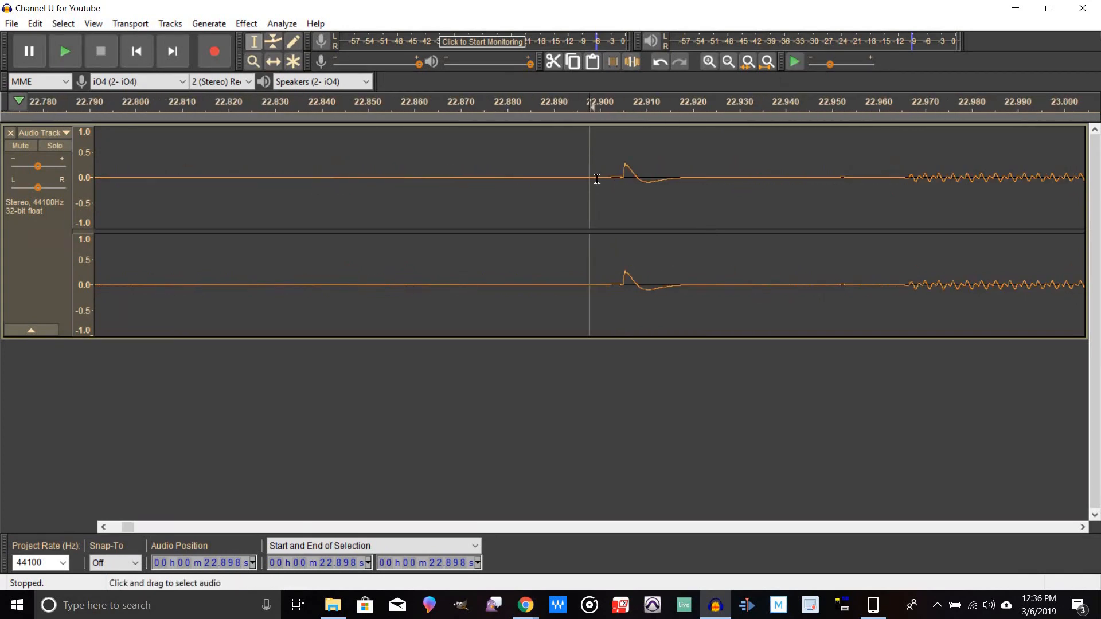
{"action": "left_click_drag", "start_coordinate": [610, 184], "coordinate": [680, 205]}
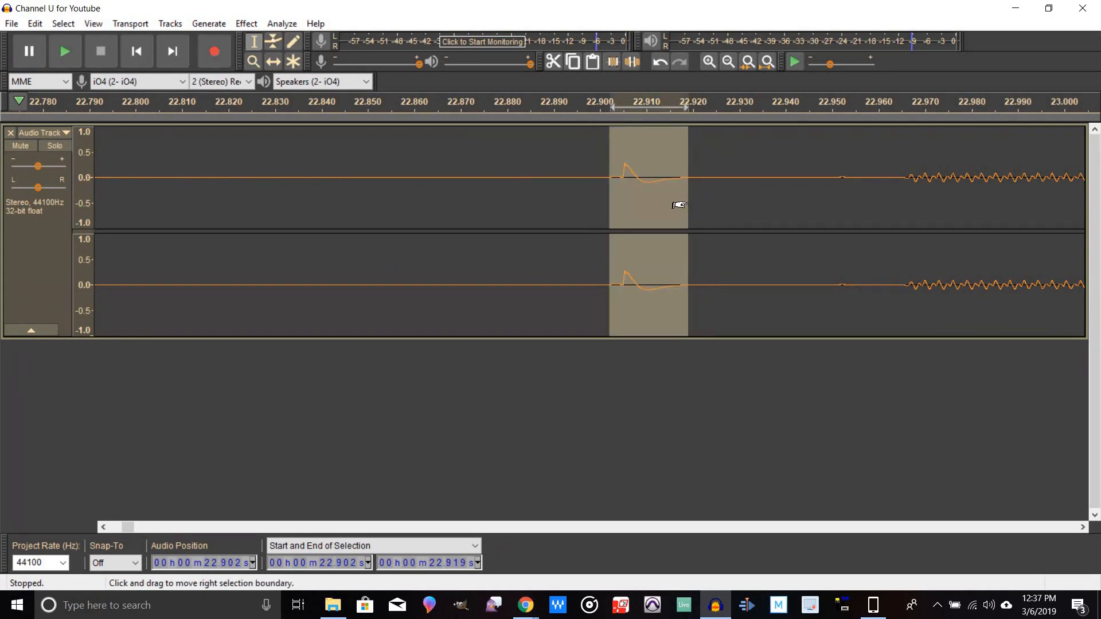
{"action": "key", "text": "Delete"}
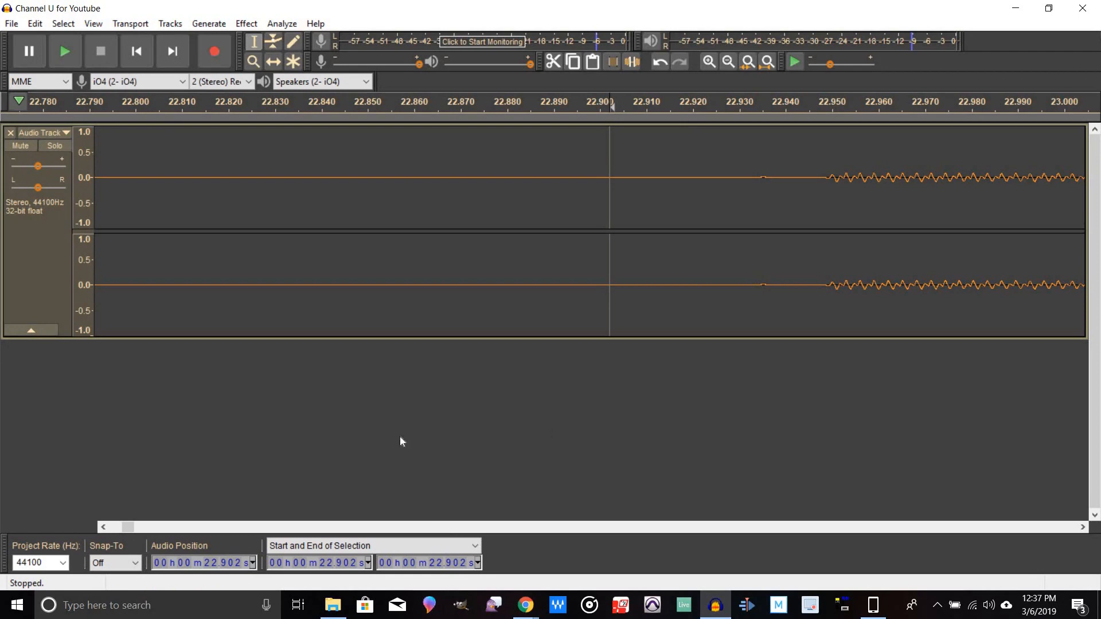
Step: Zoom in on the click near 22.2 s, select it from 22.197 to 22.233 s and delete it
{"action": "left_click", "coordinate": [729, 62]}
{"action": "left_click", "coordinate": [728, 62]}
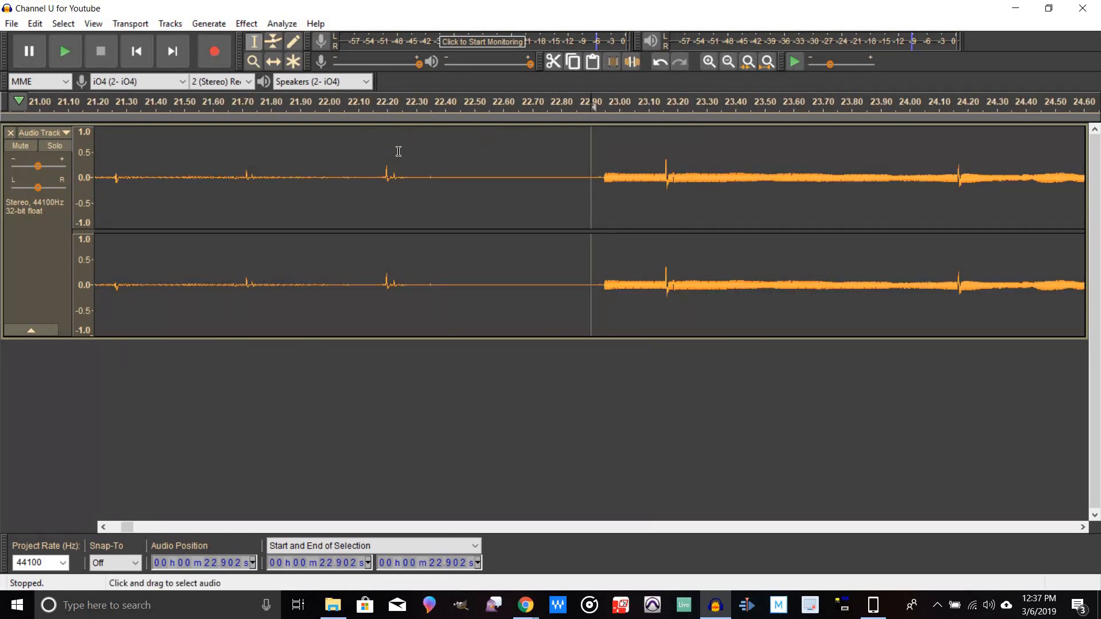
{"action": "left_click", "coordinate": [380, 174]}
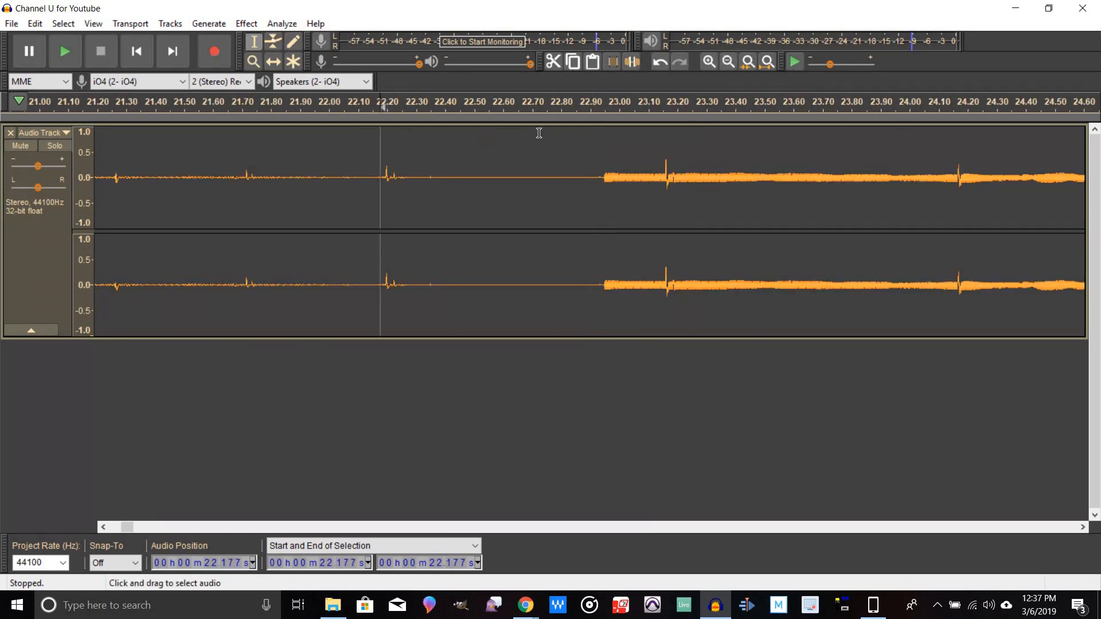
{"action": "left_click", "coordinate": [709, 61]}
{"action": "left_click", "coordinate": [709, 61]}
{"action": "left_click", "coordinate": [709, 62]}
{"action": "left_click_drag", "start_coordinate": [636, 175], "coordinate": [720, 210]}
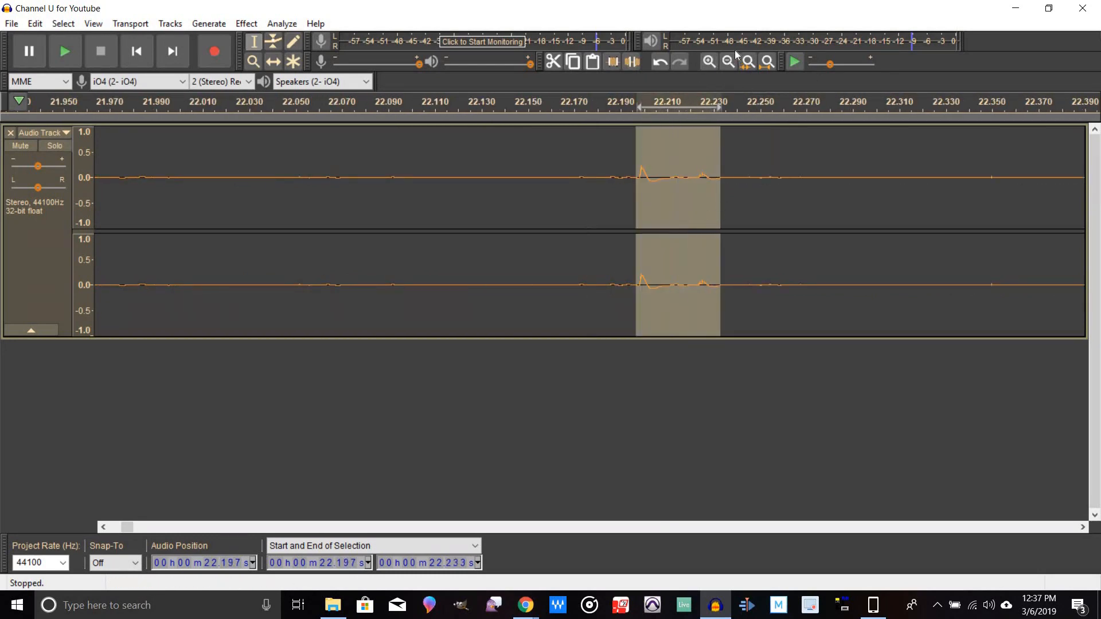
{"action": "key", "text": "Delete"}
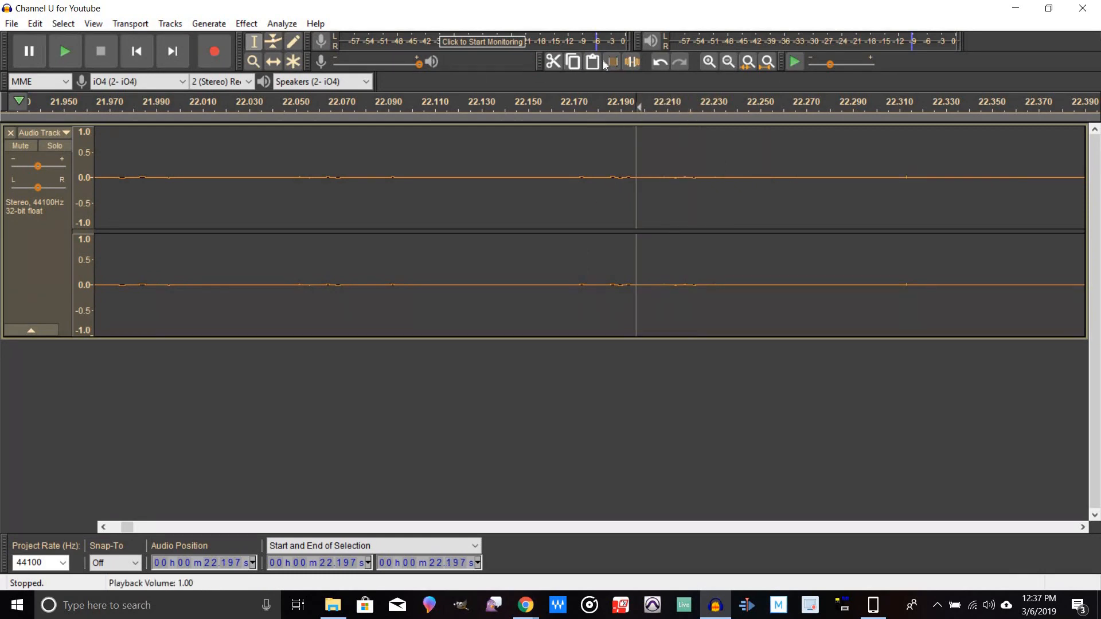
Step: Zoom in on the click near 21.7 s, select it from 21.715 to 21.725 s and delete it
{"action": "left_click", "coordinate": [728, 63]}
{"action": "left_click", "coordinate": [728, 63]}
{"action": "left_click", "coordinate": [728, 63]}
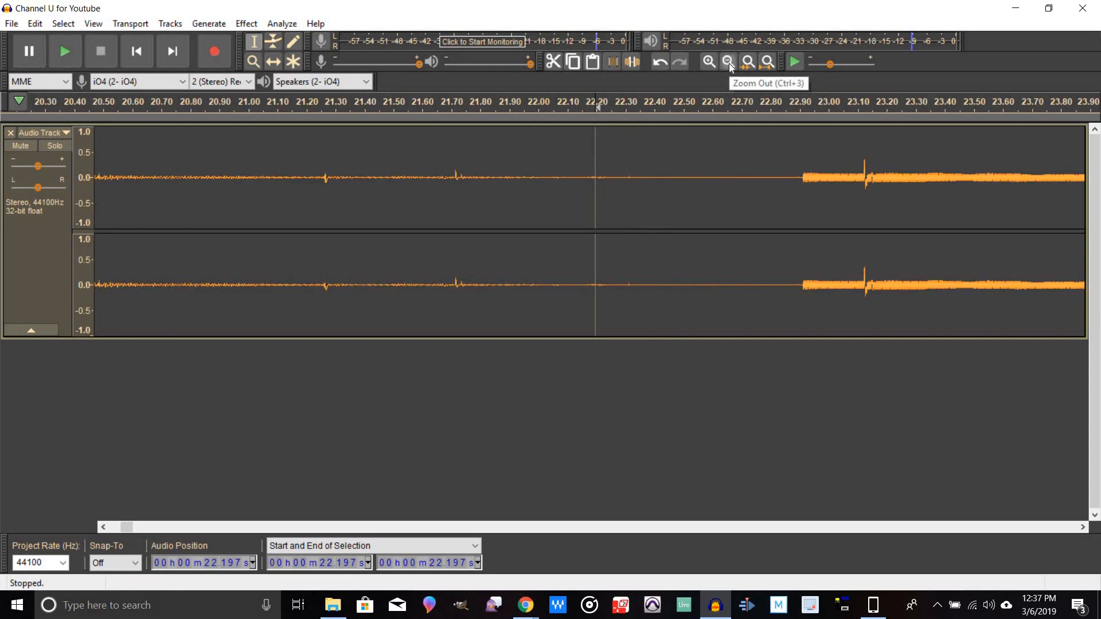
{"action": "left_click", "coordinate": [726, 64]}
{"action": "left_click", "coordinate": [524, 196]}
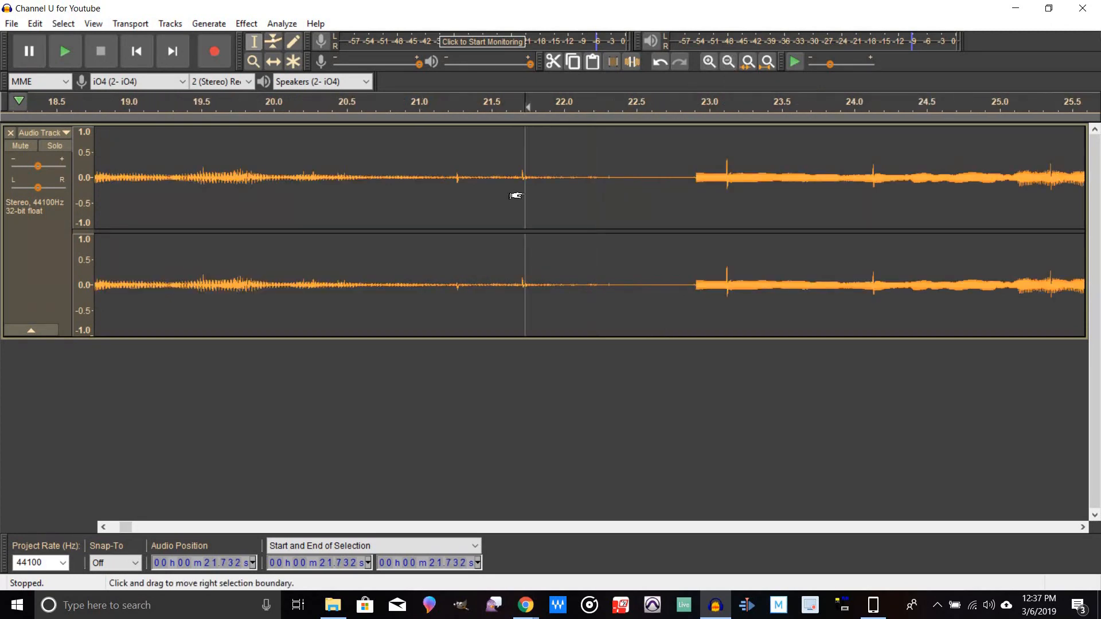
{"action": "left_click", "coordinate": [517, 192]}
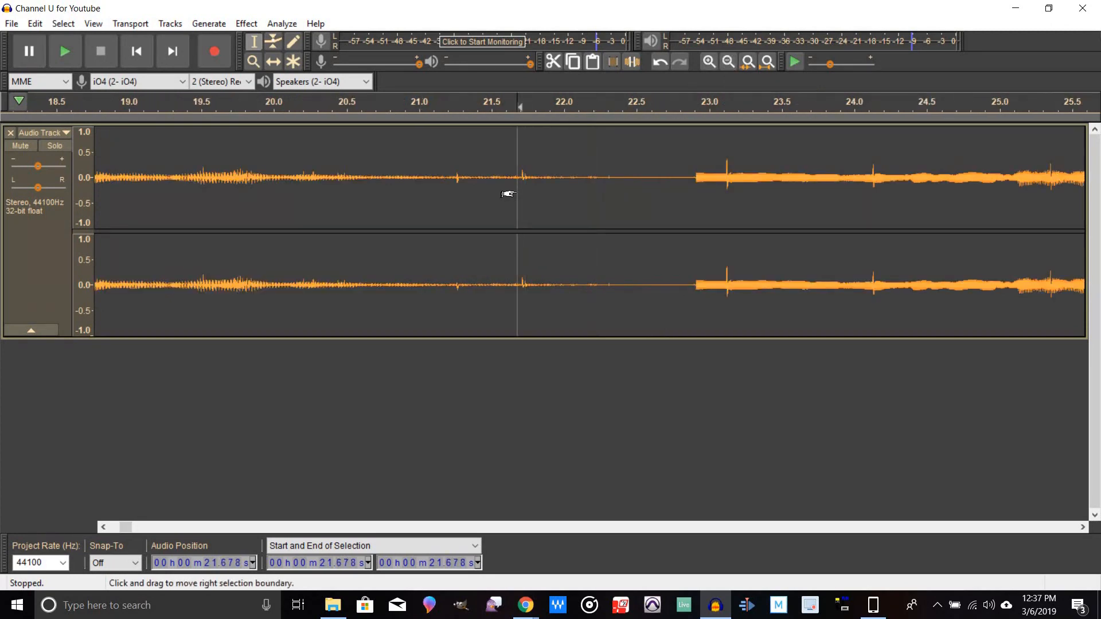
{"action": "left_click", "coordinate": [523, 191]}
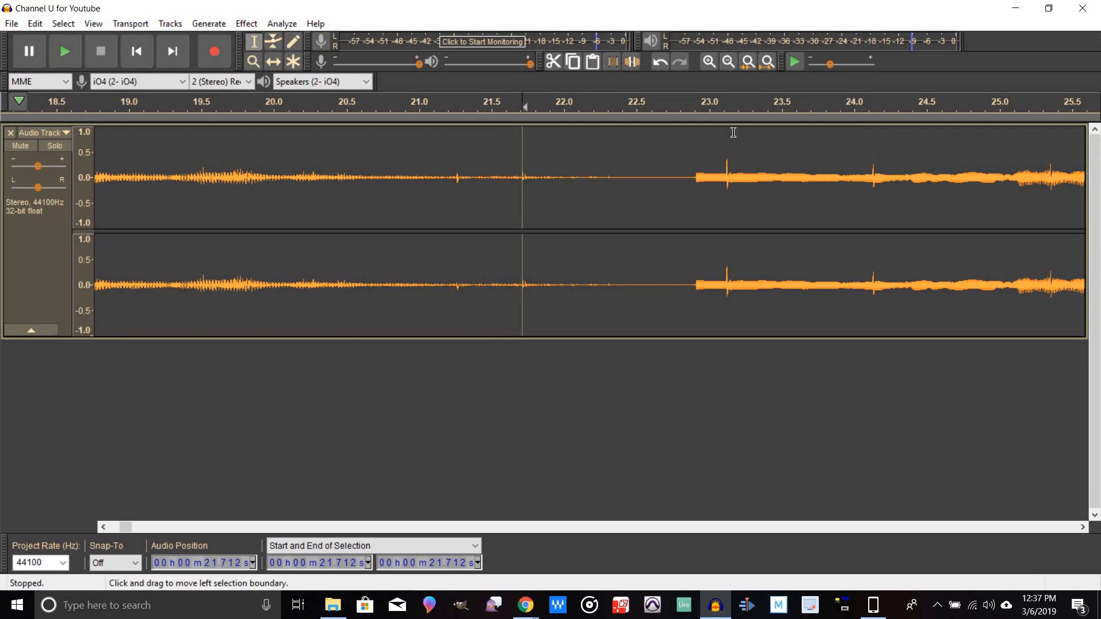
{"action": "left_click", "coordinate": [709, 63]}
{"action": "left_click", "coordinate": [709, 63]}
{"action": "left_click", "coordinate": [709, 63]}
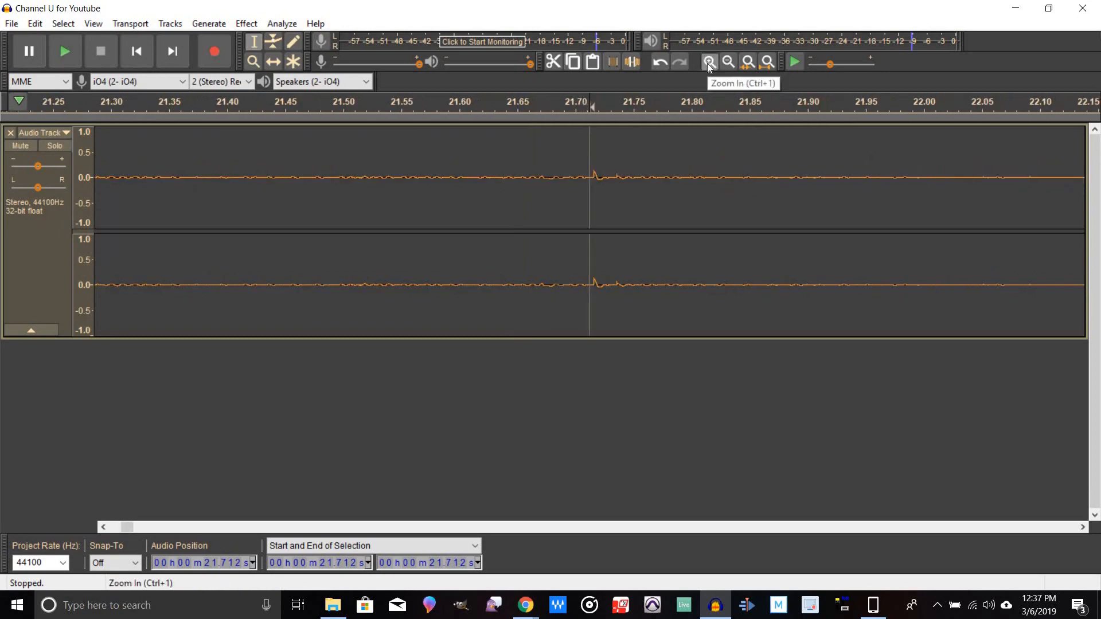
{"action": "left_click", "coordinate": [708, 63]}
{"action": "left_click_drag", "start_coordinate": [596, 208], "coordinate": [619, 219]}
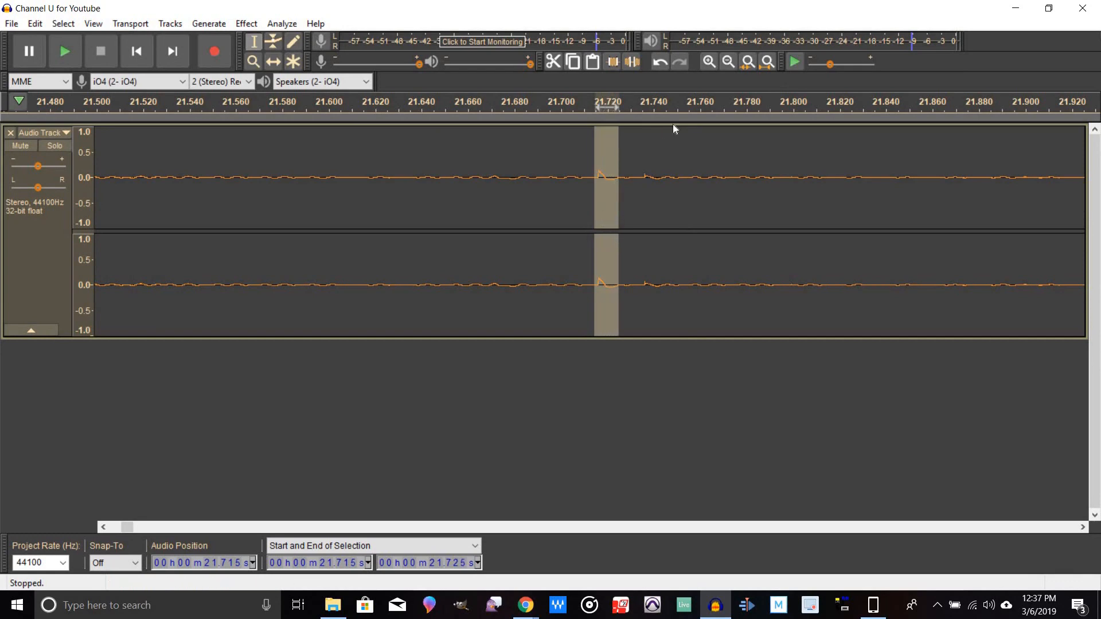
{"action": "key", "text": "Delete"}
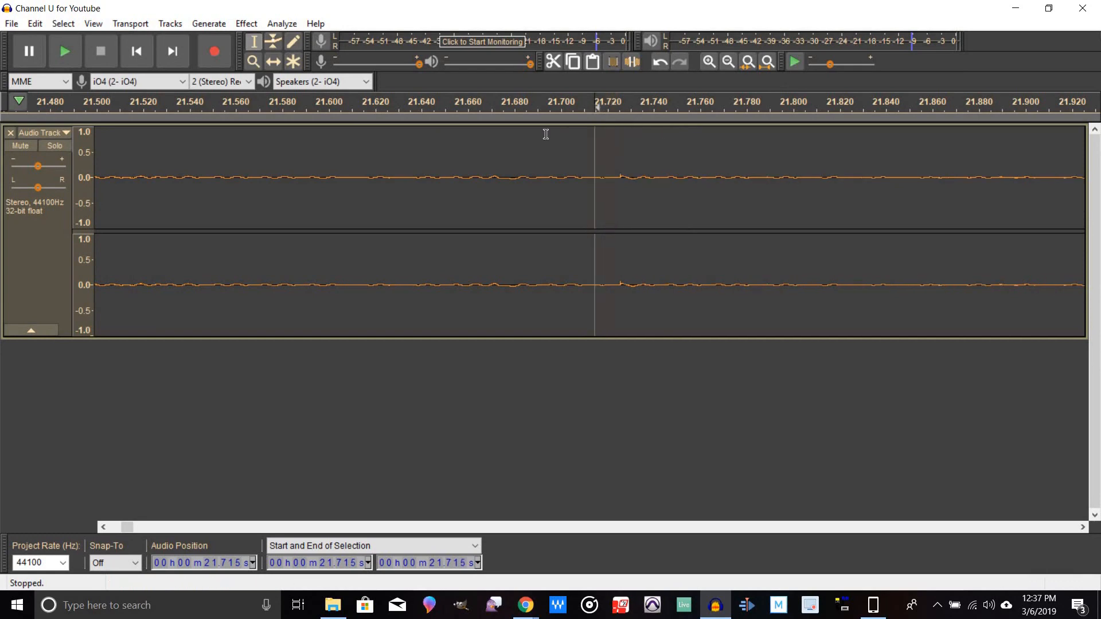
Step: Zoom in on the click near 21.26 s, select it from 21.263 s onward and delete it
{"action": "left_click", "coordinate": [729, 62]}
{"action": "left_click", "coordinate": [729, 62]}
{"action": "left_click", "coordinate": [728, 62]}
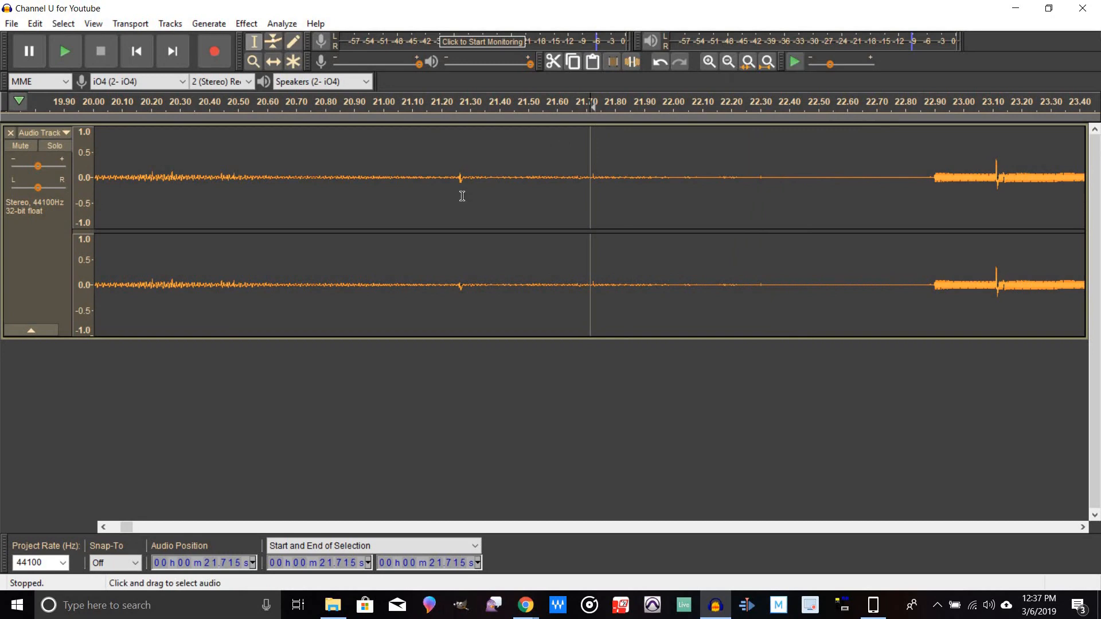
{"action": "left_click_drag", "start_coordinate": [459, 191], "coordinate": [466, 182]}
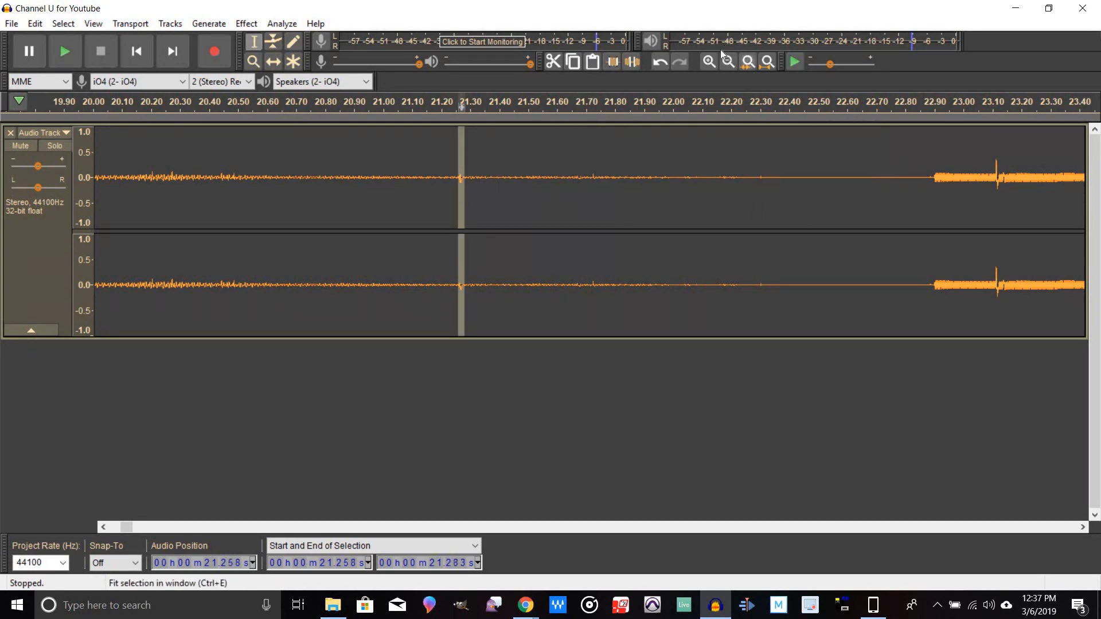
{"action": "left_click", "coordinate": [709, 62]}
{"action": "left_click", "coordinate": [709, 62]}
{"action": "left_click", "coordinate": [708, 62]}
{"action": "left_click", "coordinate": [709, 62]}
{"action": "left_click", "coordinate": [708, 62]}
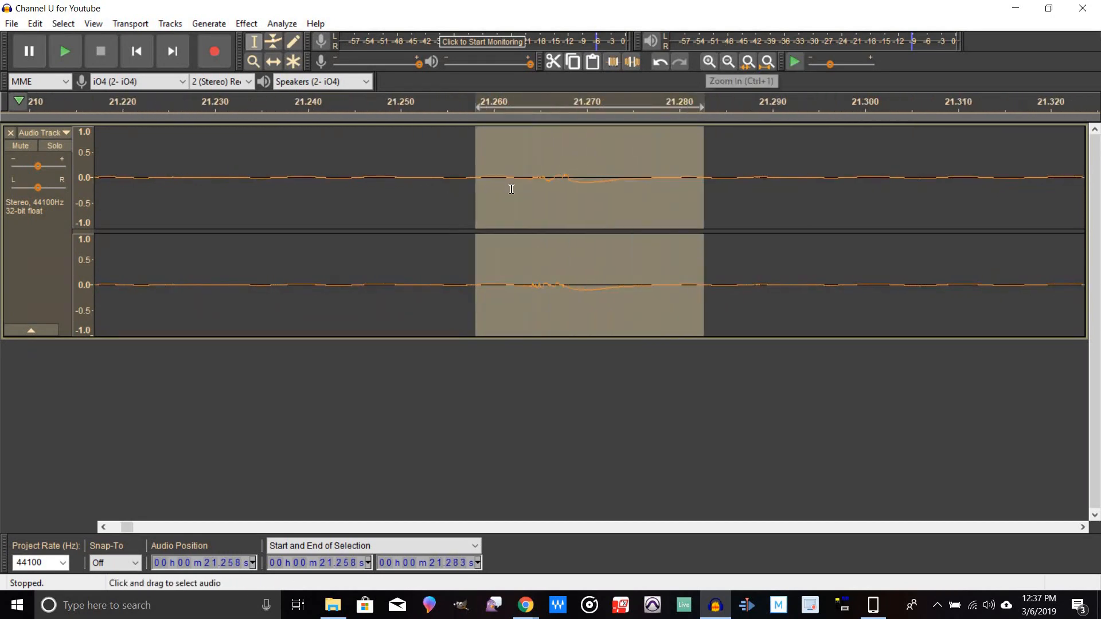
{"action": "left_click_drag", "start_coordinate": [482, 217], "coordinate": [523, 221]}
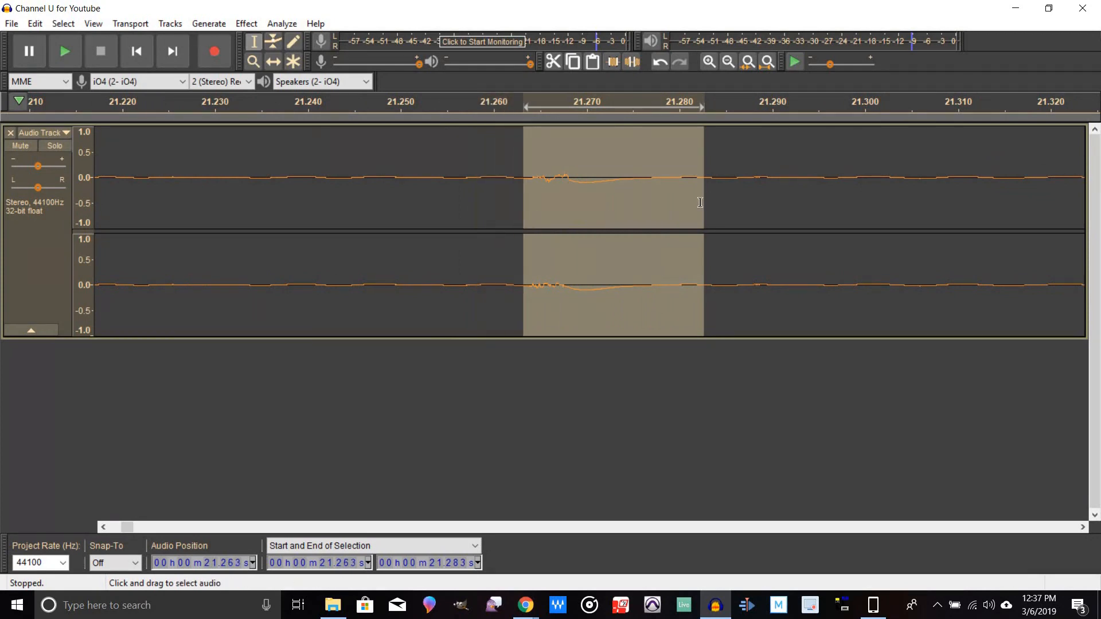
{"action": "left_click_drag", "start_coordinate": [700, 205], "coordinate": [575, 205]}
{"action": "key", "text": "Delete"}
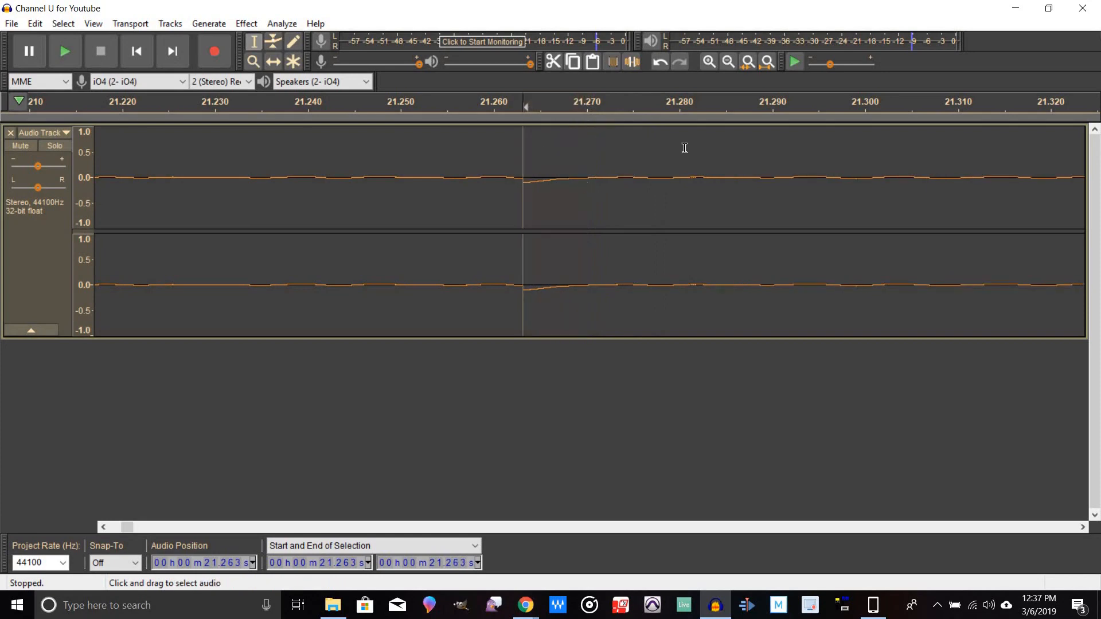
Step: Zoom back out and play from about 20.2 s to listen to the repaired section
{"action": "left_click", "coordinate": [729, 62]}
{"action": "left_click", "coordinate": [728, 62]}
{"action": "left_click", "coordinate": [729, 62]}
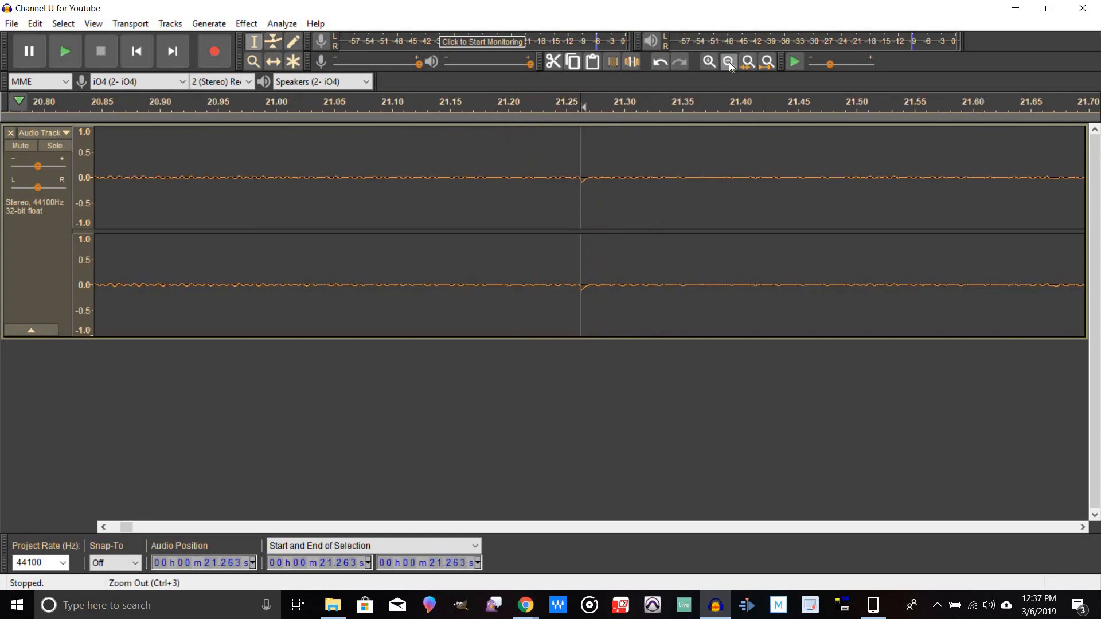
{"action": "left_click", "coordinate": [728, 62]}
{"action": "left_click", "coordinate": [729, 62]}
{"action": "left_click", "coordinate": [728, 62]}
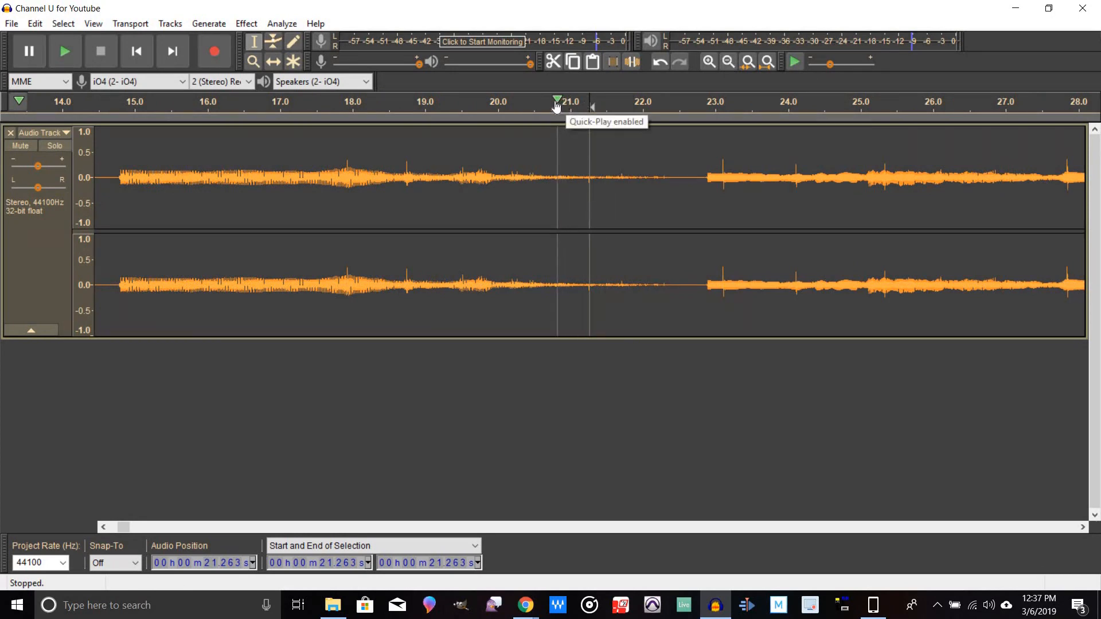
{"action": "left_click", "coordinate": [518, 100]}
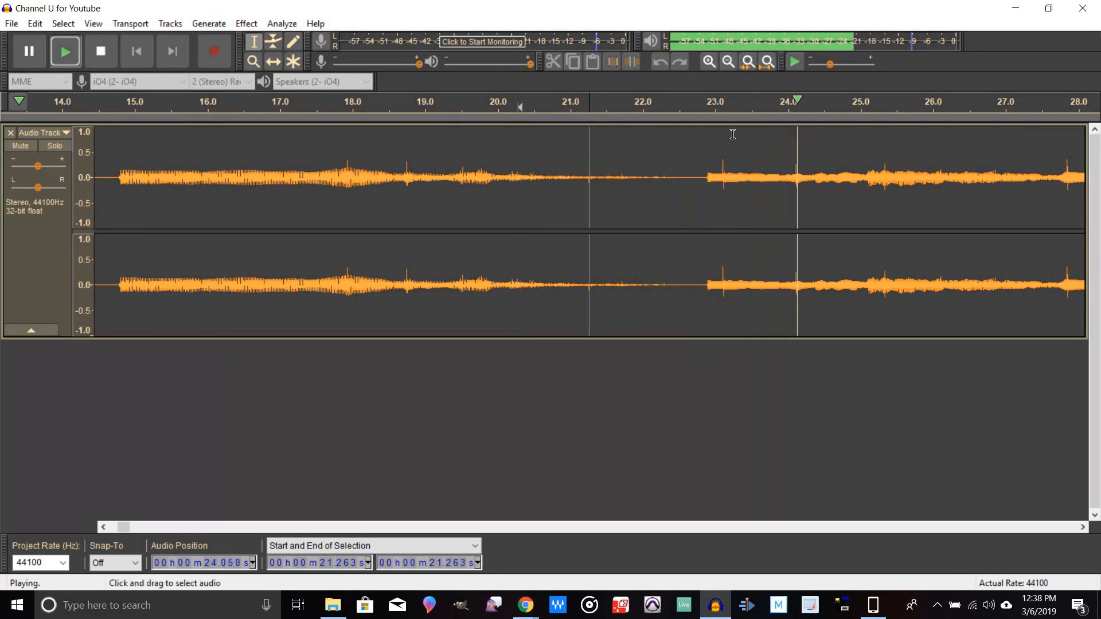
{"action": "key", "text": "space"}
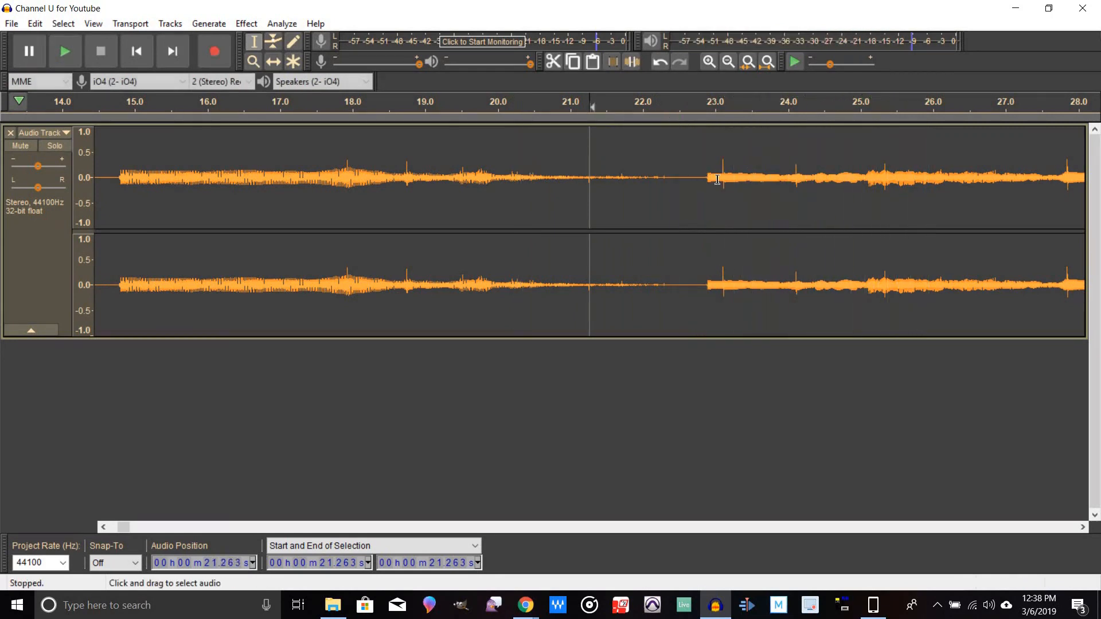
Step: Zoom in on the click near 23.1 s and select it from 23.106 to 23.113 s
{"action": "left_click", "coordinate": [723, 178]}
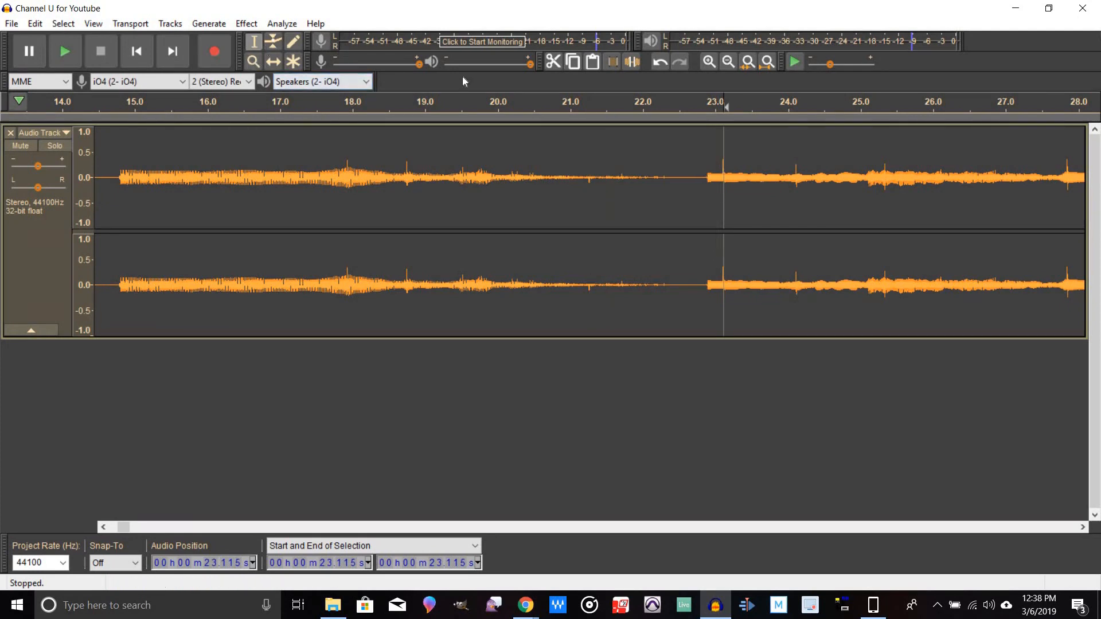
{"action": "left_click", "coordinate": [710, 61]}
{"action": "left_click", "coordinate": [709, 62]}
{"action": "left_click", "coordinate": [709, 62]}
{"action": "left_click", "coordinate": [709, 62]}
{"action": "left_click", "coordinate": [710, 62]}
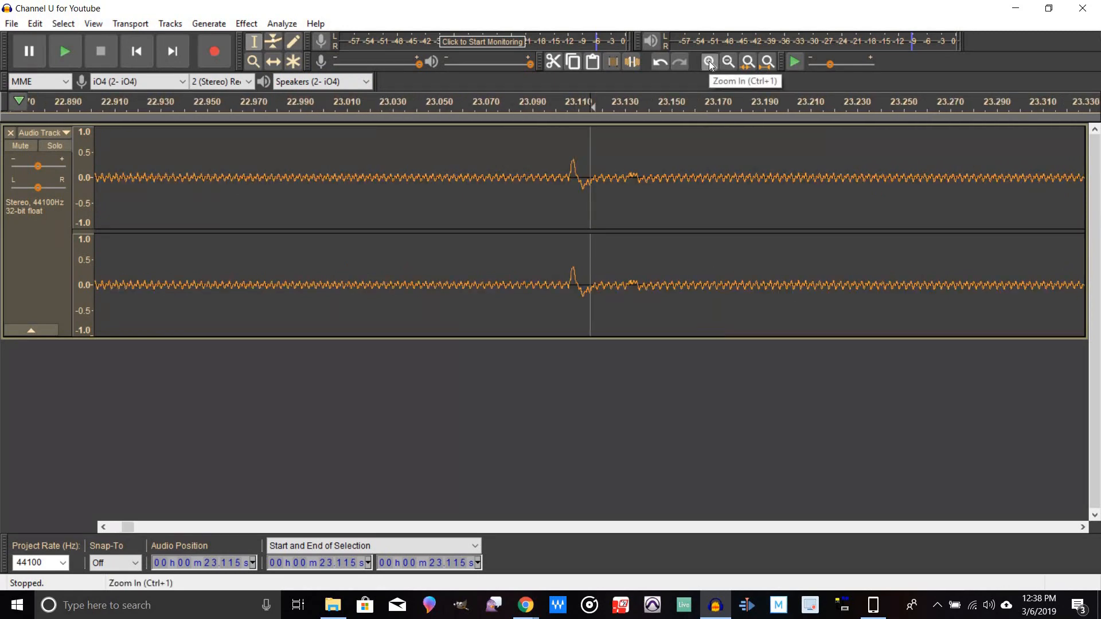
{"action": "left_click", "coordinate": [709, 62]}
{"action": "left_click_drag", "start_coordinate": [580, 195], "coordinate": [548, 199]}
Step: Fit the whole recording in view, zoom in slightly and play from about 8:00 to listen
{"action": "key", "text": "ctrl+f"}
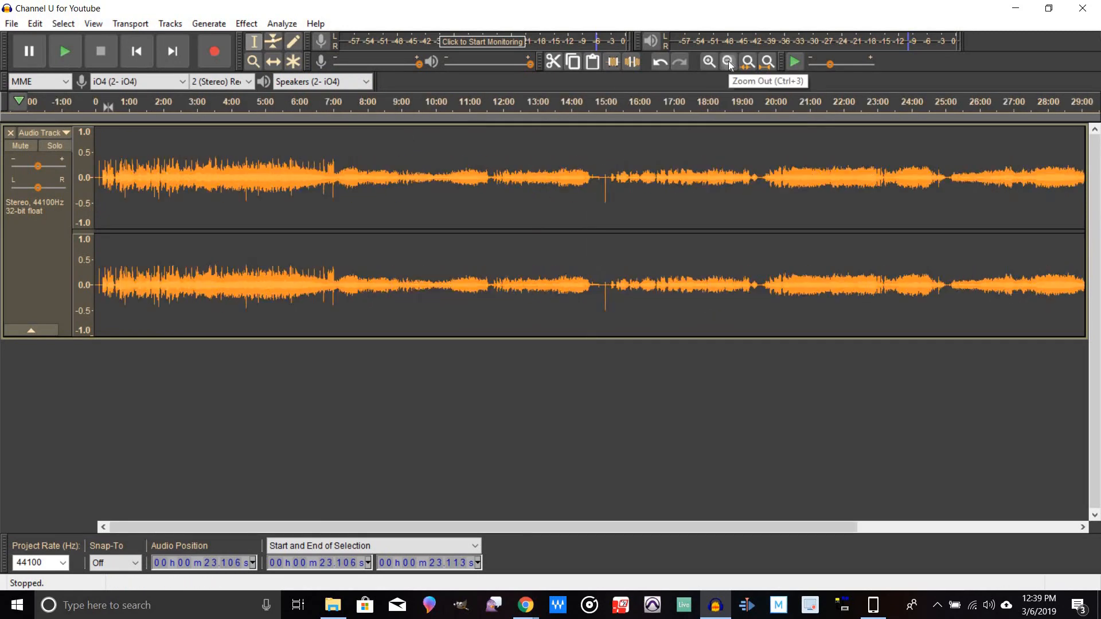
{"action": "left_click", "coordinate": [729, 62]}
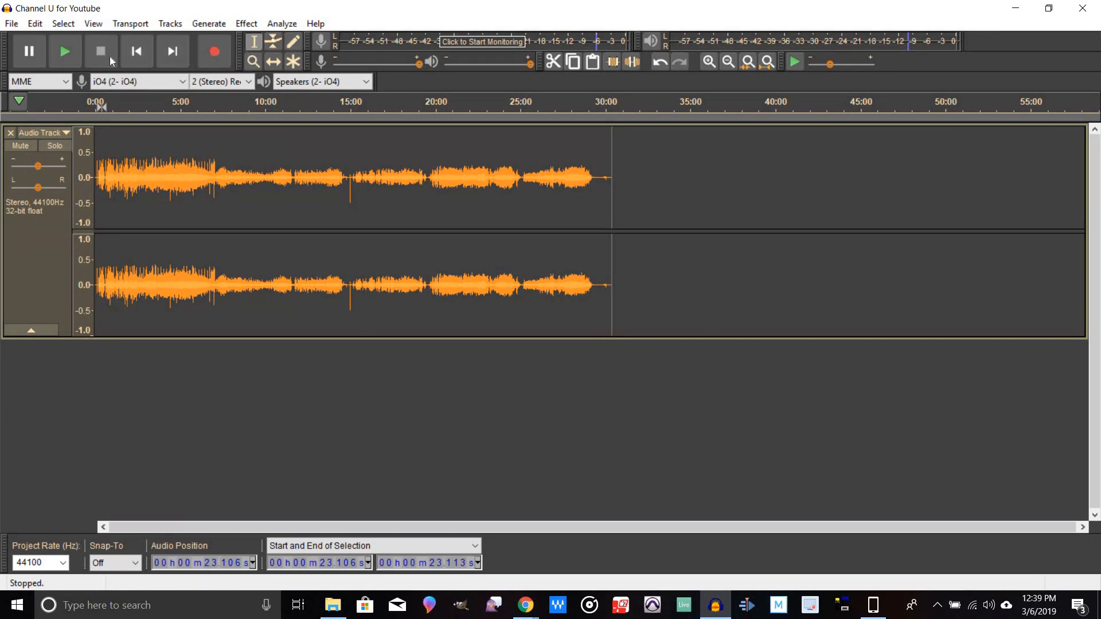
{"action": "left_click", "coordinate": [709, 62]}
{"action": "left_click", "coordinate": [709, 62]}
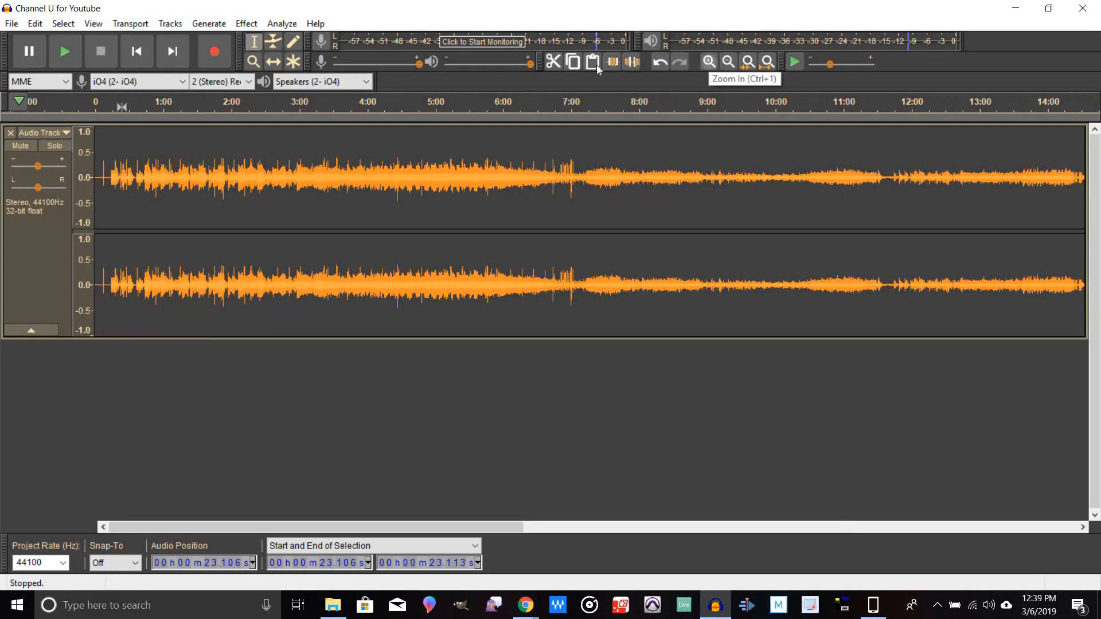
{"action": "left_click", "coordinate": [642, 102]}
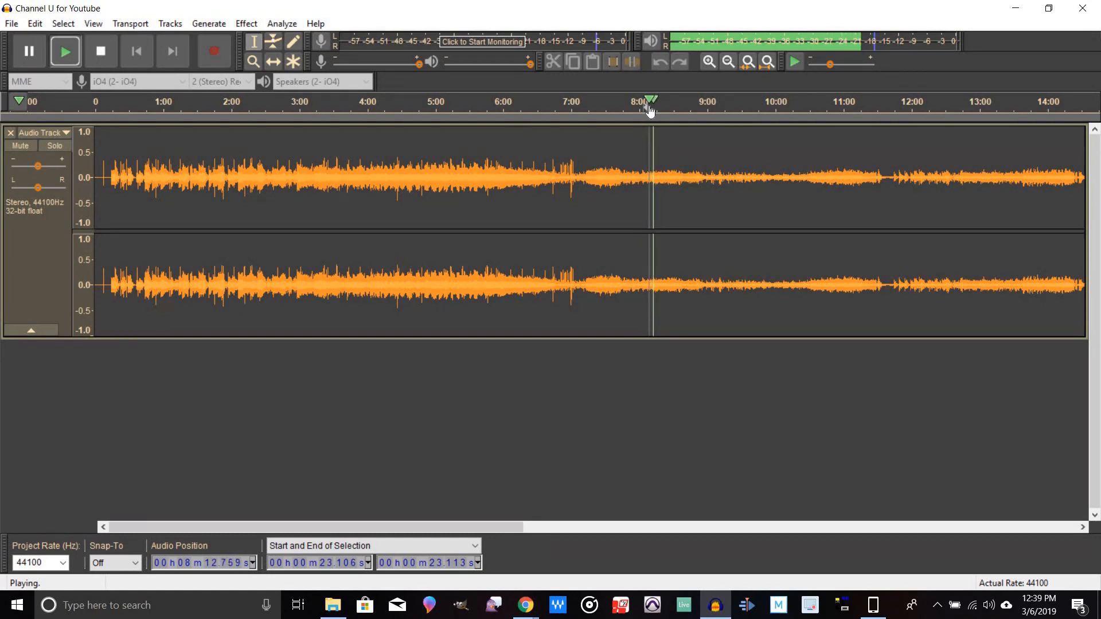
{"action": "key", "text": "space"}
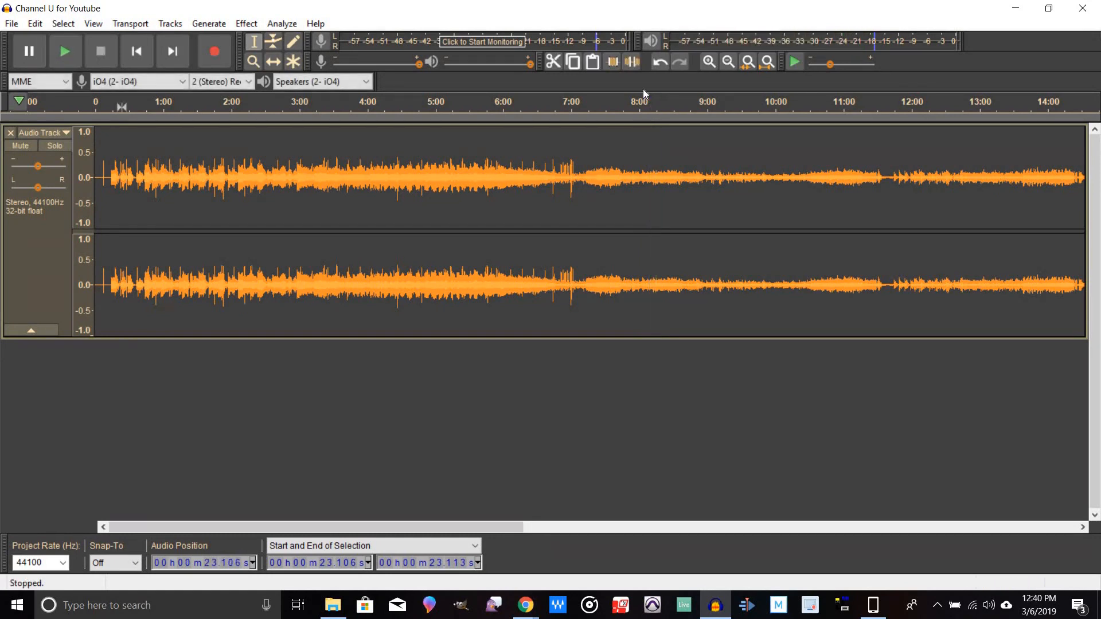
Step: Delete the silent lead-in at the start of the recording, up to about 14.8 s where the music begins
{"action": "left_click", "coordinate": [52, 271]}
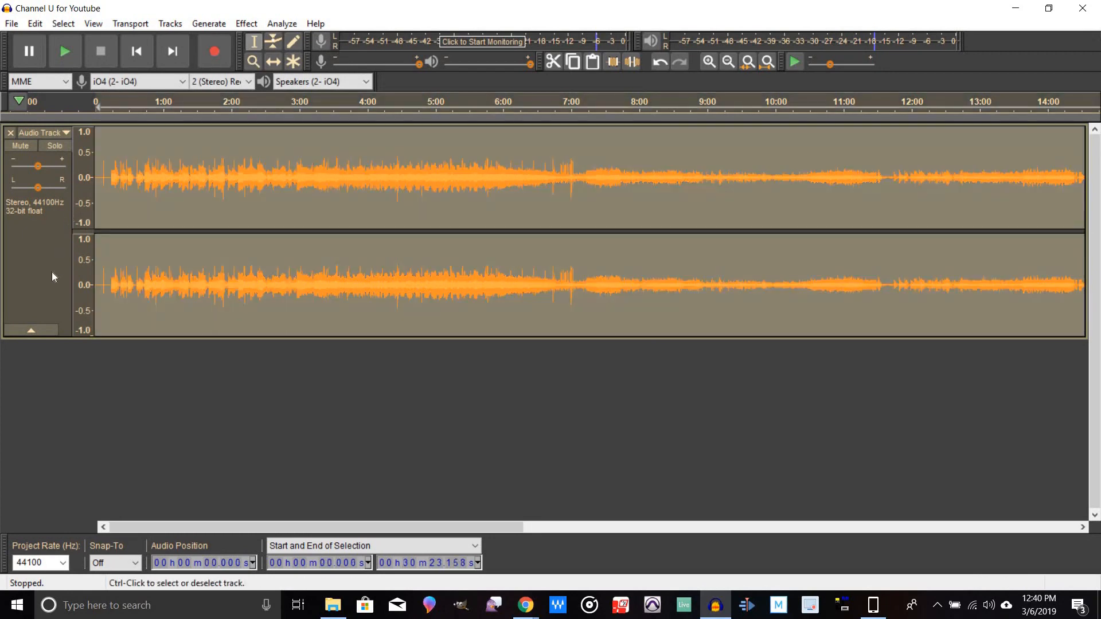
{"action": "left_click", "coordinate": [110, 179]}
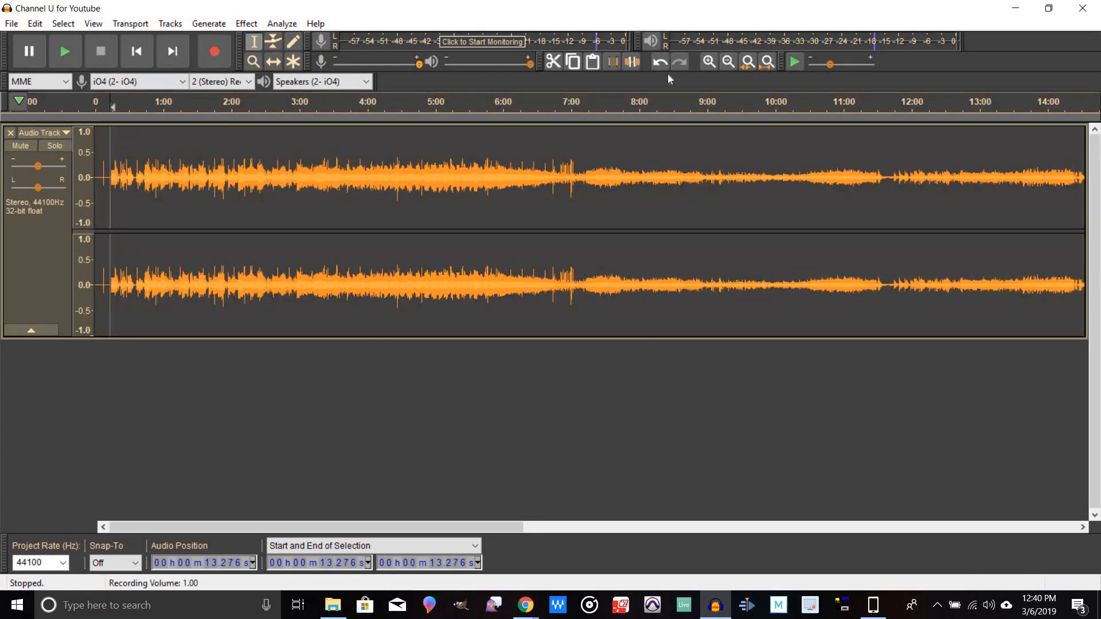
{"action": "left_click", "coordinate": [709, 61]}
{"action": "left_click", "coordinate": [709, 62]}
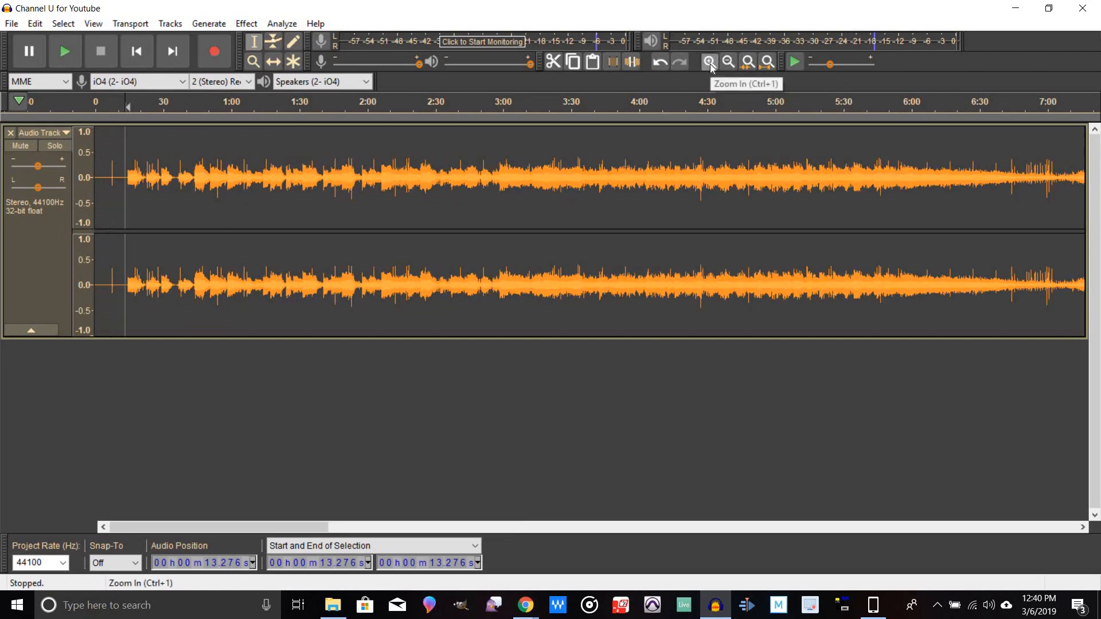
{"action": "left_click", "coordinate": [709, 61]}
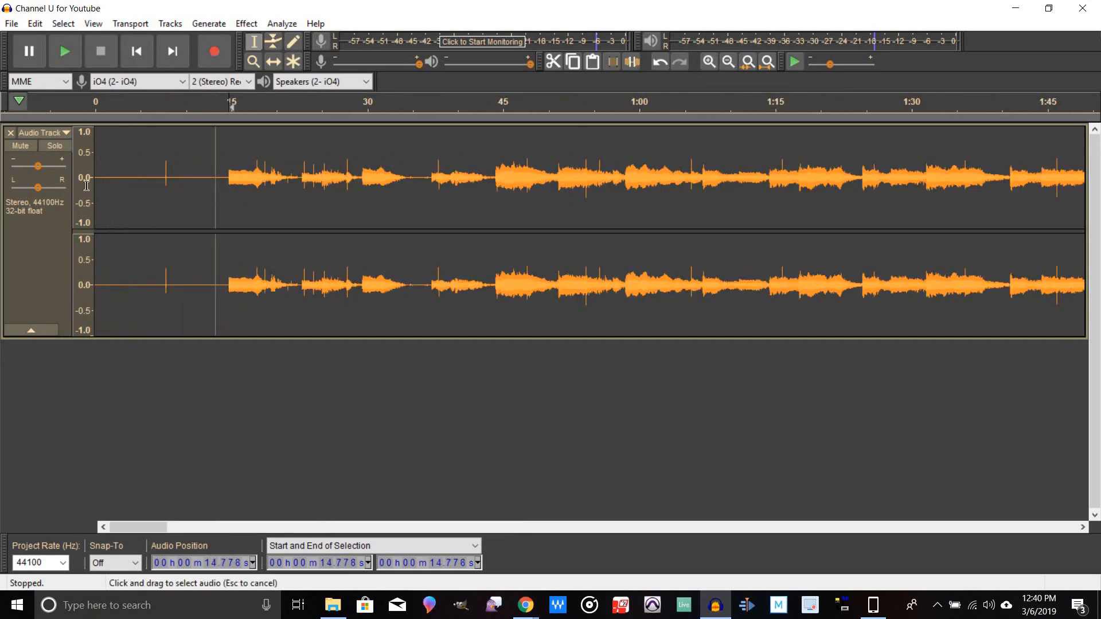
{"action": "left_click_drag", "start_coordinate": [229, 192], "coordinate": [58, 187]}
{"action": "left_click_drag", "start_coordinate": [219, 214], "coordinate": [218, 218]}
{"action": "key", "text": "Delete"}
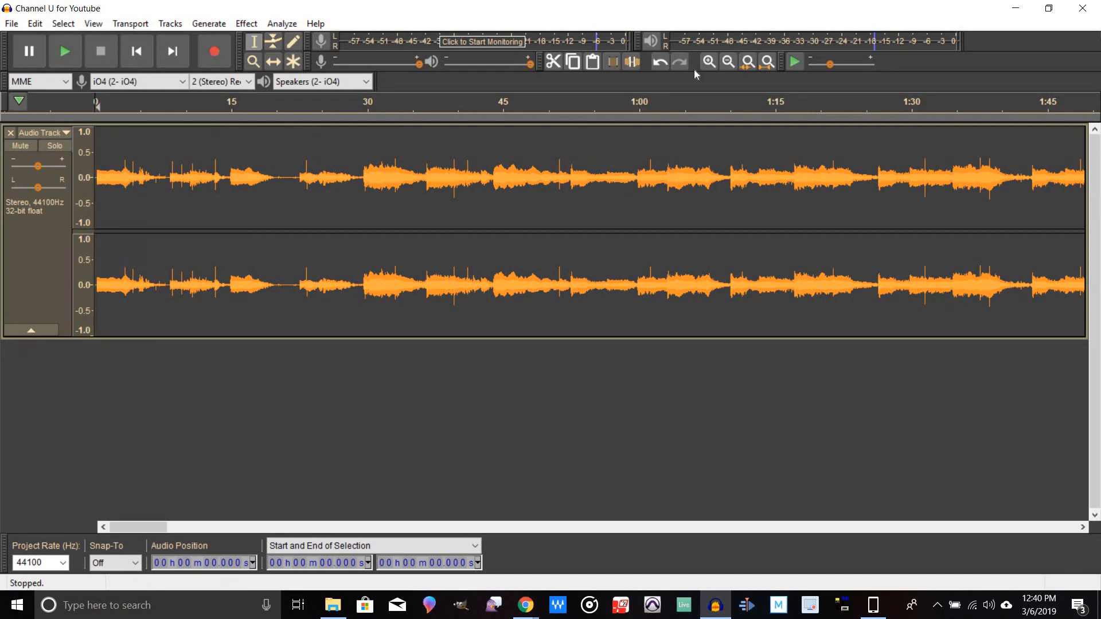
Step: Apply a Fade In to the first 0.18 s of the recording
{"action": "left_click", "coordinate": [709, 62]}
{"action": "left_click", "coordinate": [709, 62]}
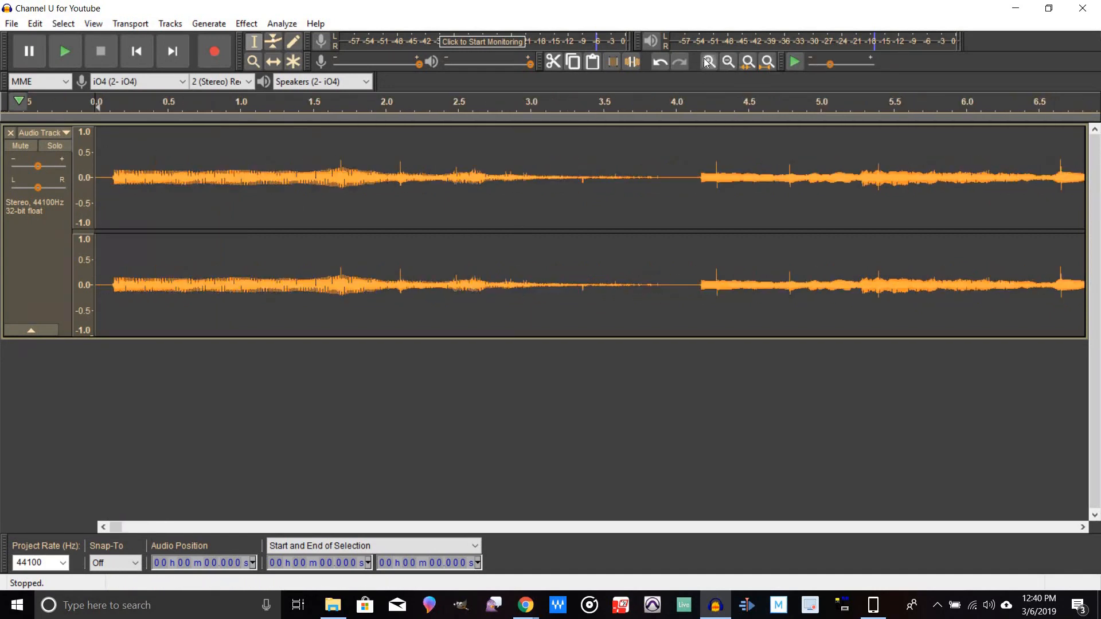
{"action": "left_click", "coordinate": [709, 62]}
{"action": "left_click_drag", "start_coordinate": [147, 190], "coordinate": [96, 189]}
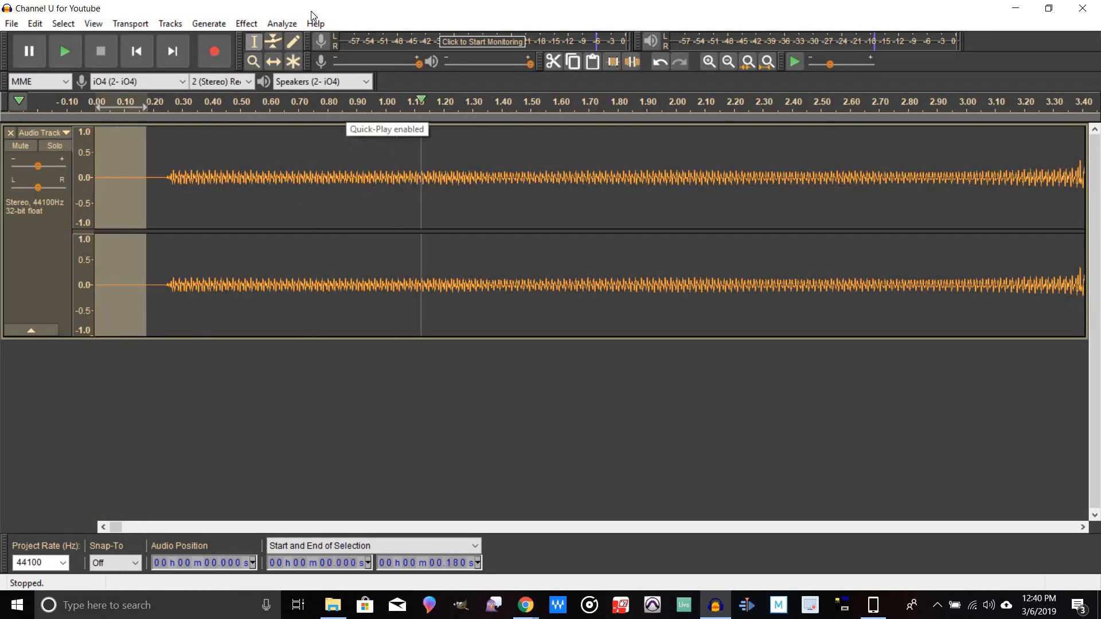
{"action": "left_click", "coordinate": [250, 24]}
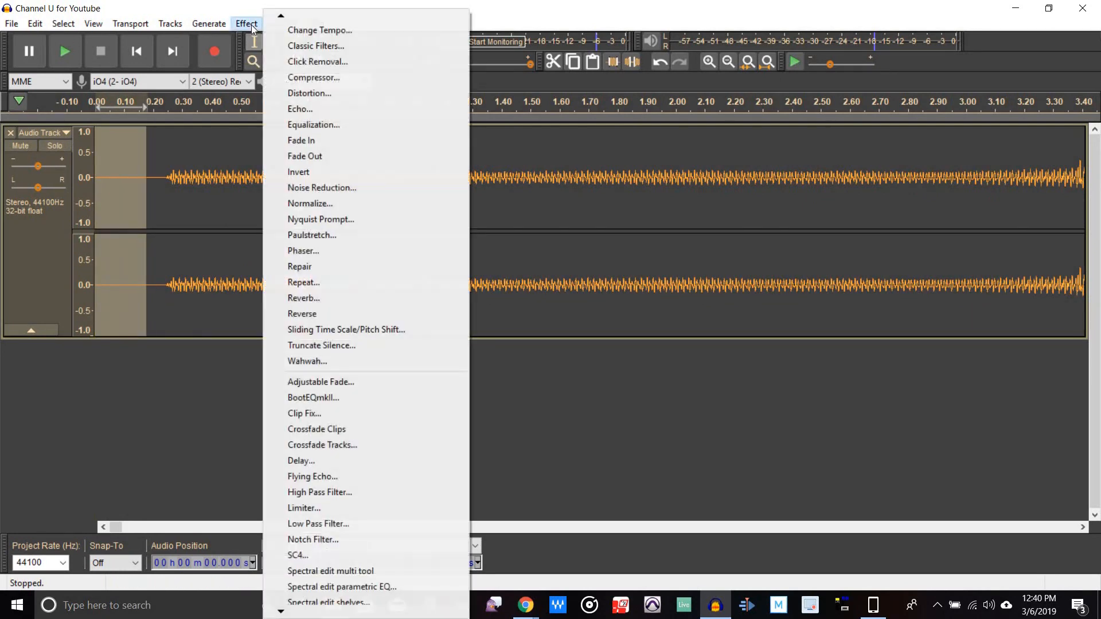
{"action": "left_click", "coordinate": [330, 140]}
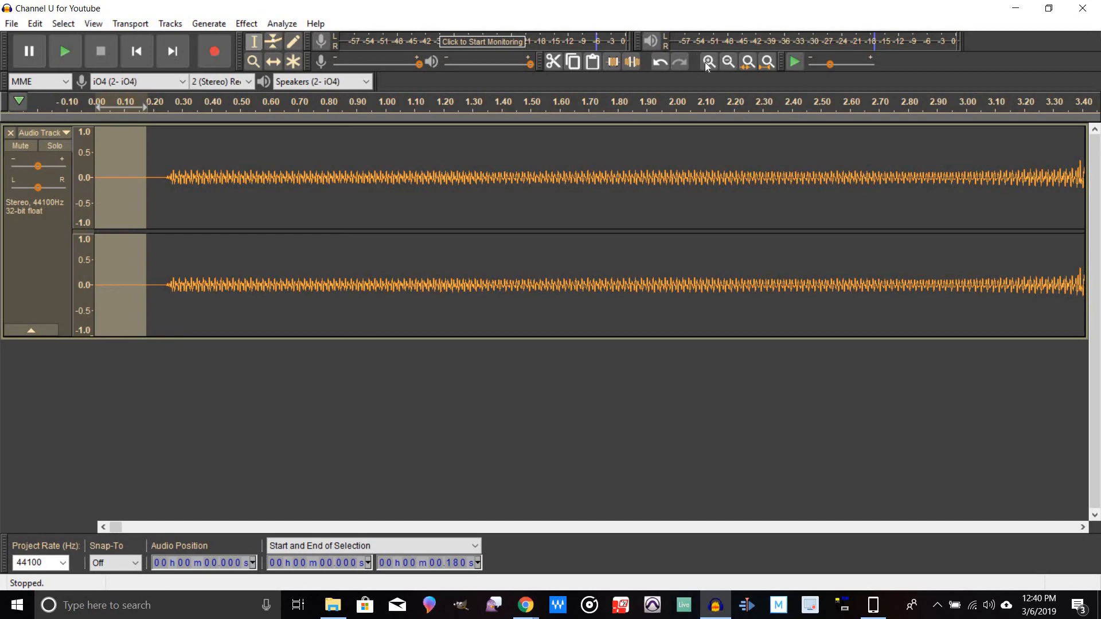
Step: Zoom in on the click near 14:46 and delete it
{"action": "left_click", "coordinate": [727, 66]}
{"action": "left_click", "coordinate": [727, 66]}
{"action": "left_click", "coordinate": [728, 67]}
{"action": "left_click", "coordinate": [727, 66]}
{"action": "left_click", "coordinate": [727, 67]}
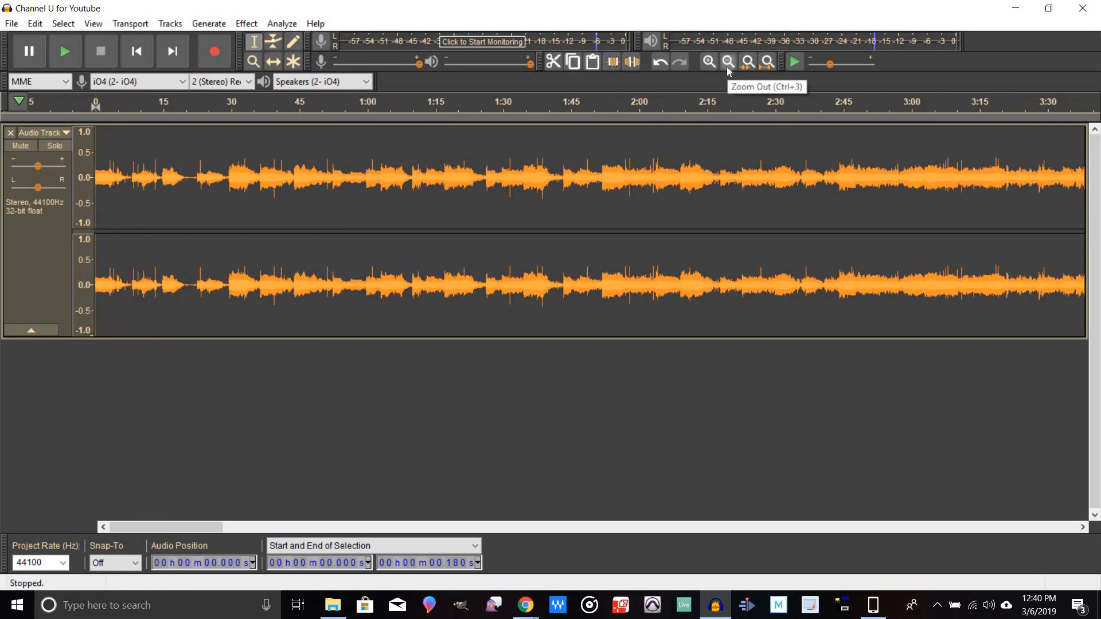
{"action": "left_click", "coordinate": [728, 67]}
{"action": "left_click", "coordinate": [727, 66]}
{"action": "left_click", "coordinate": [728, 66]}
{"action": "left_click", "coordinate": [728, 67]}
{"action": "left_click", "coordinate": [727, 66]}
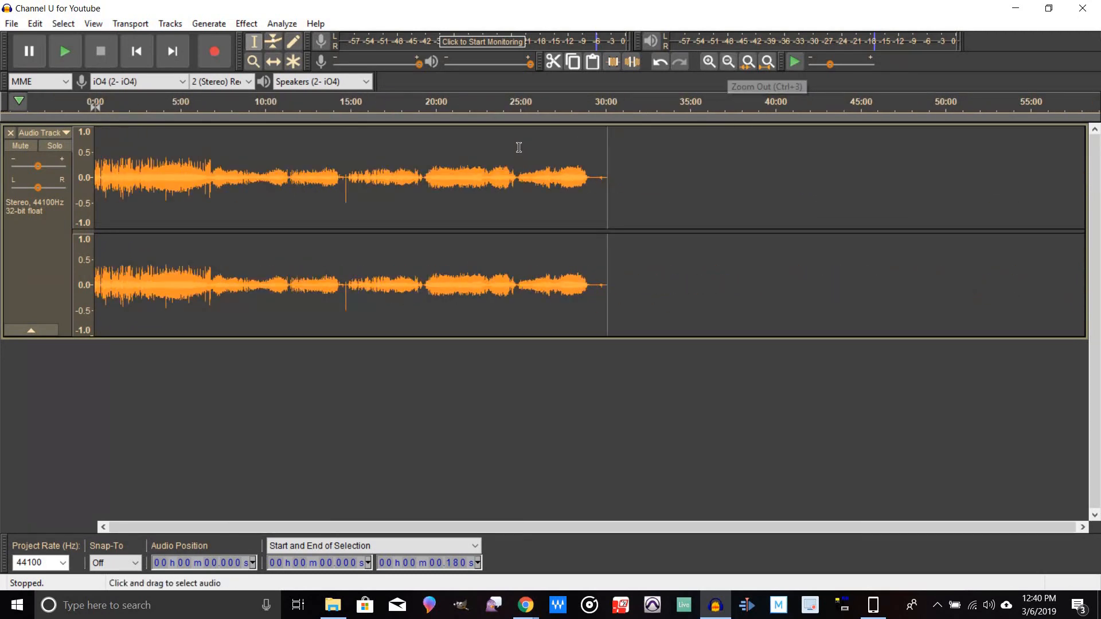
{"action": "left_click", "coordinate": [346, 167]}
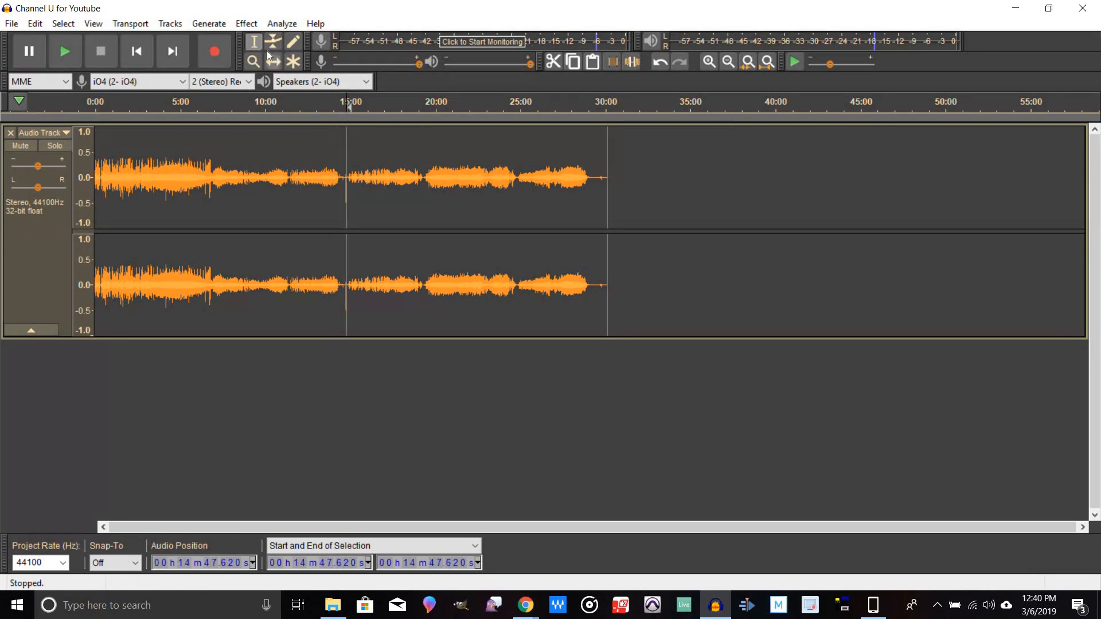
{"action": "left_click", "coordinate": [709, 65]}
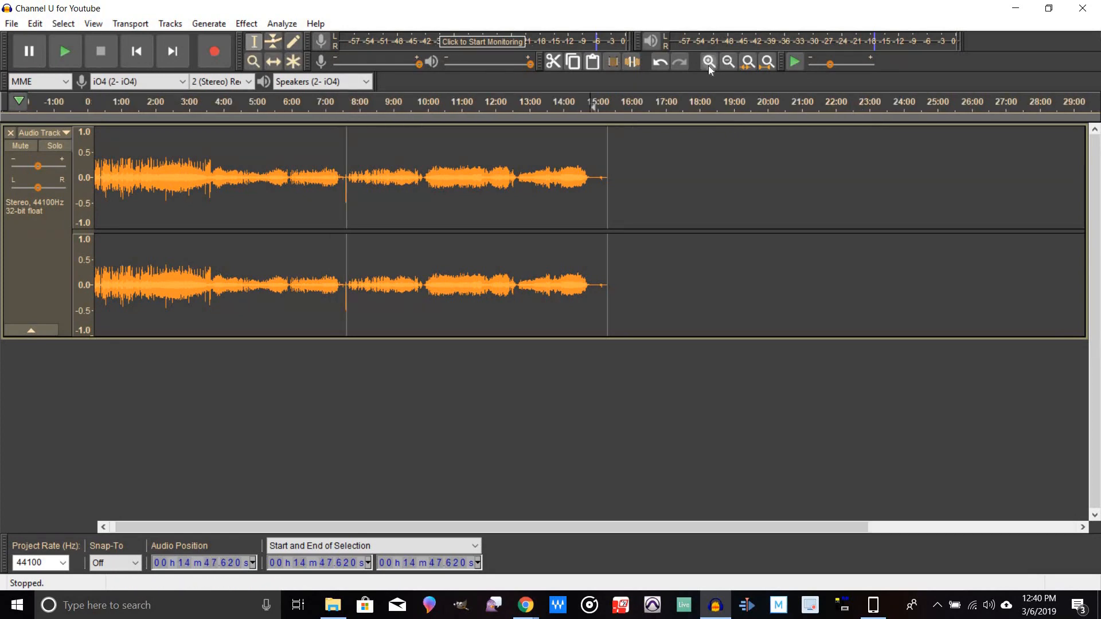
{"action": "left_click", "coordinate": [709, 62]}
{"action": "left_click", "coordinate": [709, 62]}
{"action": "left_click", "coordinate": [709, 61]}
{"action": "left_click", "coordinate": [709, 61]}
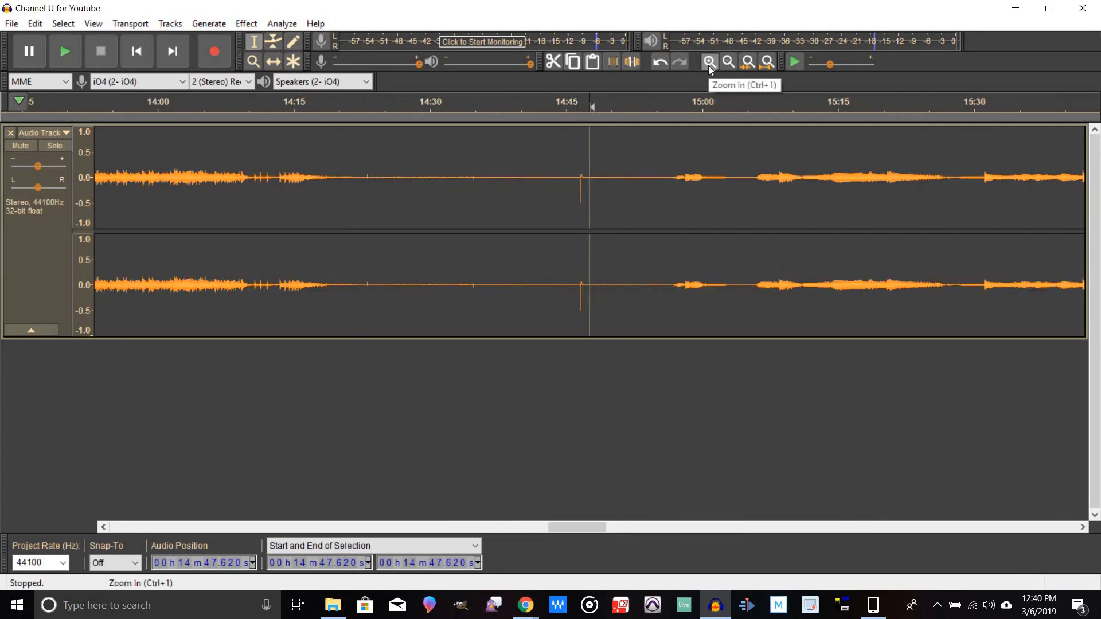
{"action": "left_click", "coordinate": [709, 61]}
{"action": "left_click", "coordinate": [709, 61]}
{"action": "left_click", "coordinate": [709, 61]}
{"action": "left_click", "coordinate": [485, 204]}
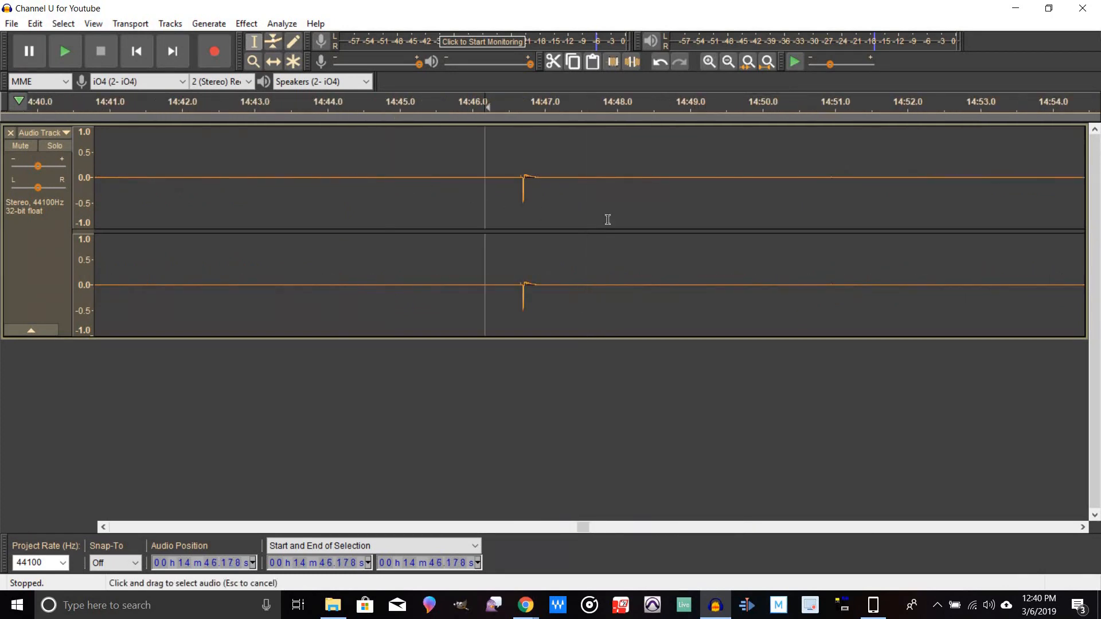
{"action": "left_click", "coordinate": [607, 220], "text": "shift"}
{"action": "key", "text": "Delete"}
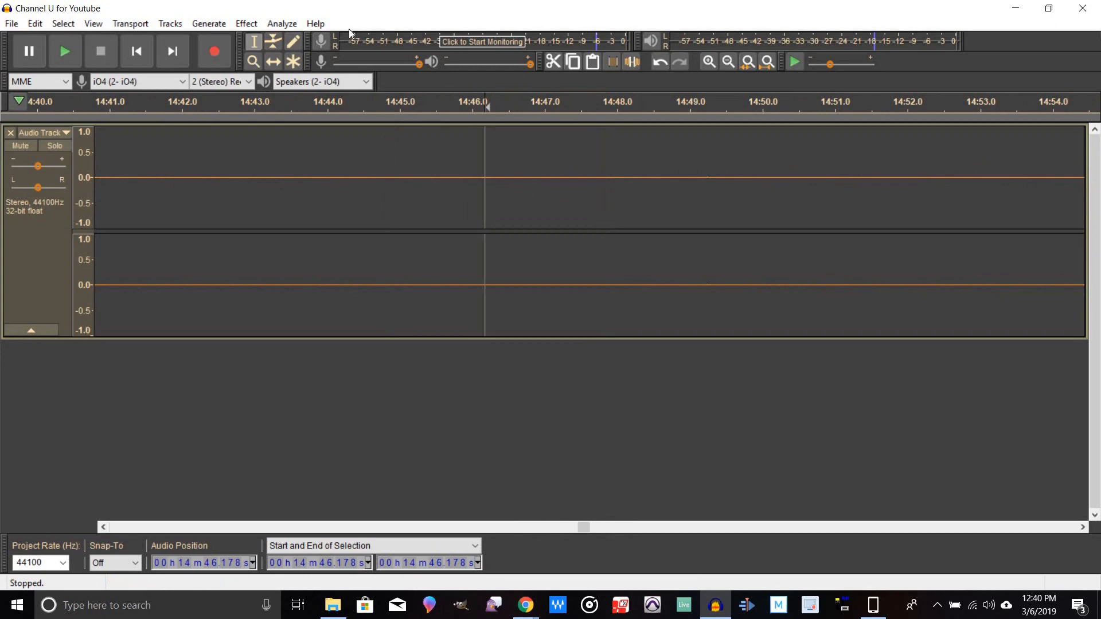
Step: Zoom out to the whole recording and save the project
{"action": "left_click", "coordinate": [728, 65]}
{"action": "left_click", "coordinate": [728, 64]}
{"action": "left_click", "coordinate": [728, 64]}
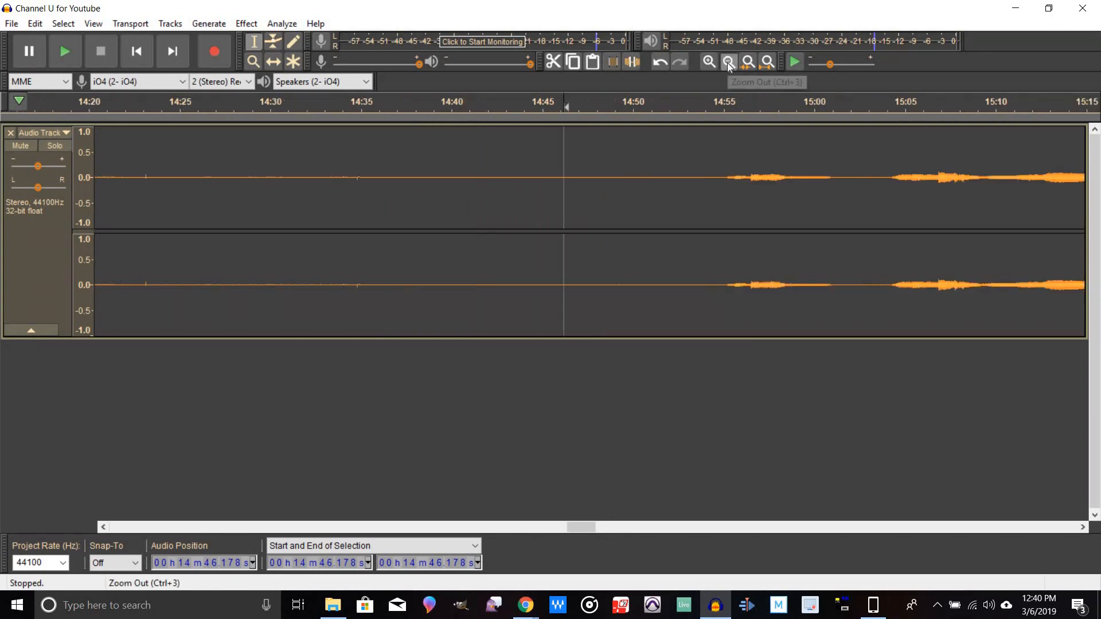
{"action": "left_click", "coordinate": [728, 65]}
{"action": "left_click", "coordinate": [728, 64]}
{"action": "left_click", "coordinate": [728, 61]}
{"action": "left_click", "coordinate": [728, 61]}
{"action": "left_click", "coordinate": [728, 61]}
{"action": "left_click", "coordinate": [728, 62]}
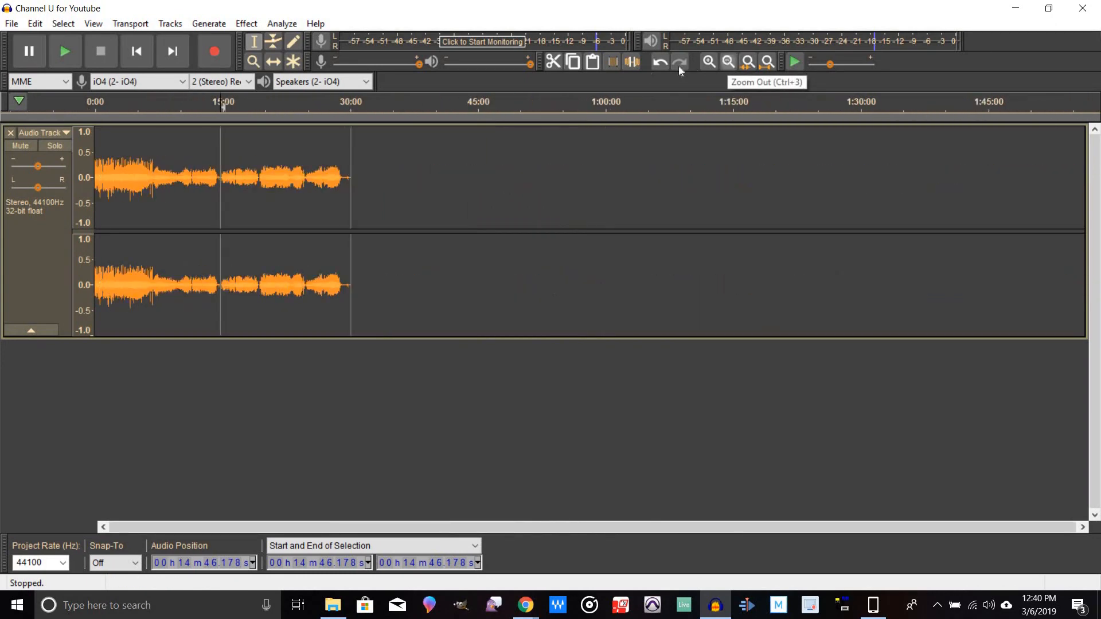
{"action": "left_click", "coordinate": [706, 63]}
{"action": "left_click", "coordinate": [706, 62]}
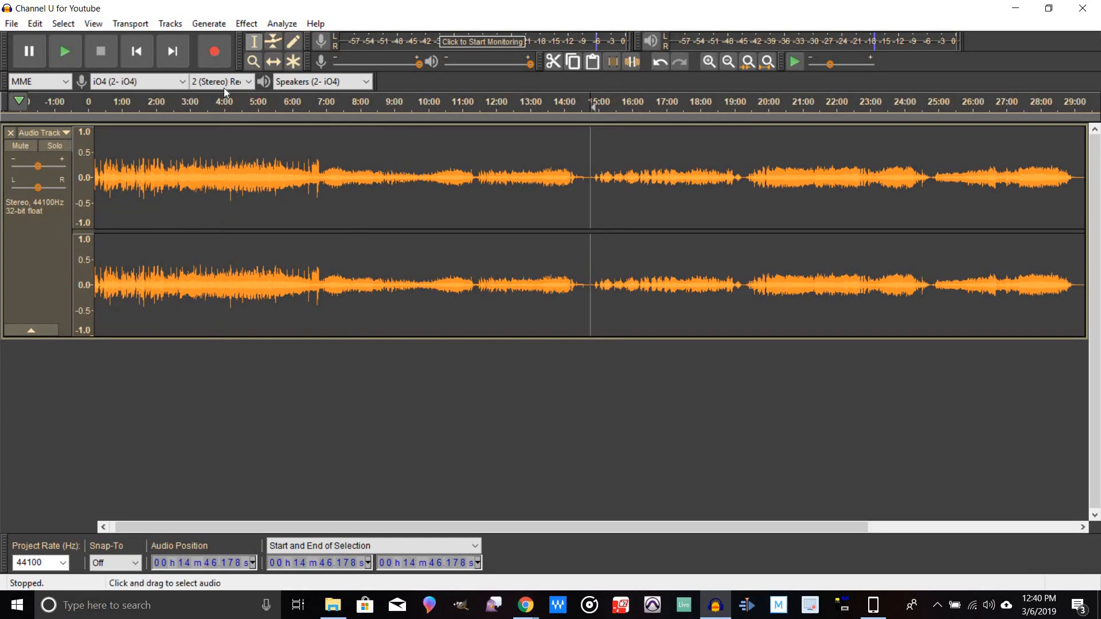
{"action": "key", "text": "ctrl+s"}
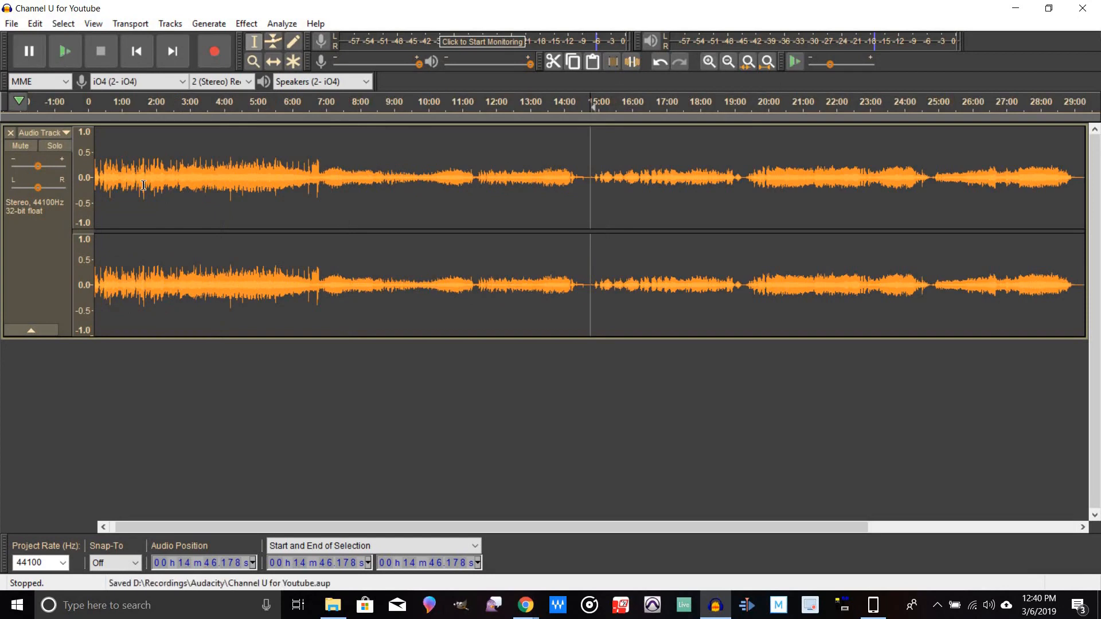
Step: Normalize the whole track to 0.0 dB maximum amplitude, removing DC offset and treating stereo channels independently
{"action": "left_click", "coordinate": [30, 262]}
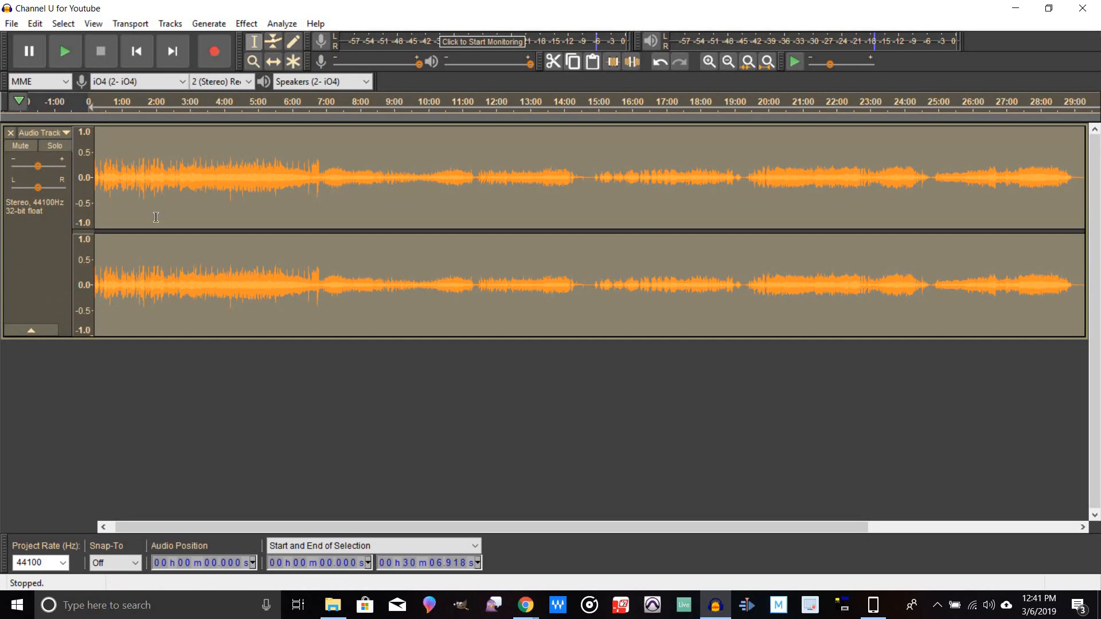
{"action": "left_click", "coordinate": [248, 23]}
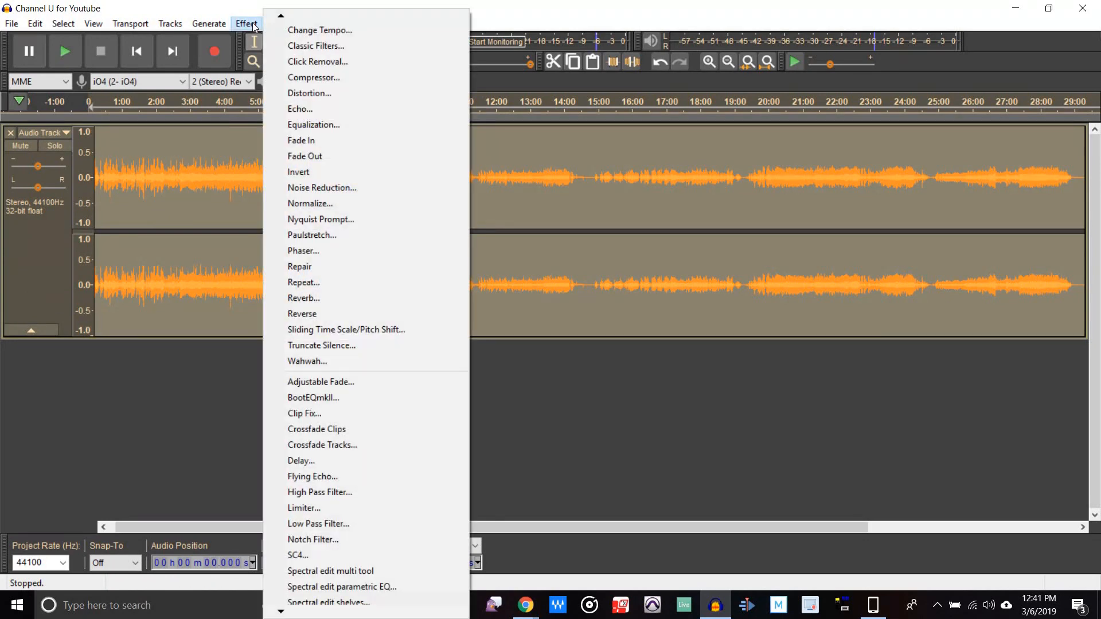
{"action": "left_click", "coordinate": [321, 204]}
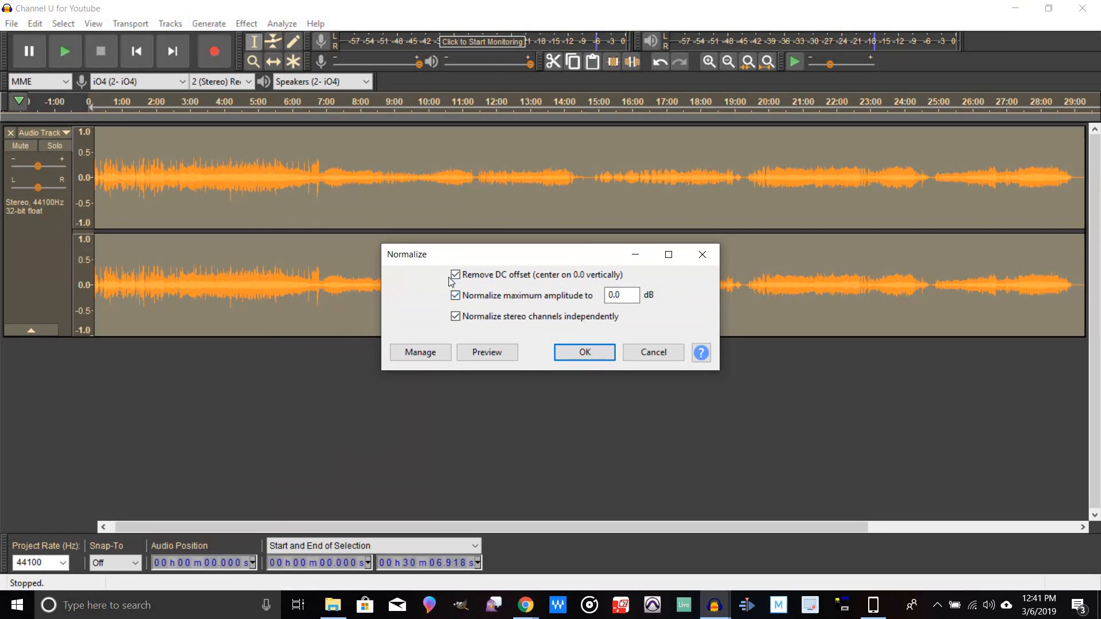
{"action": "left_click", "coordinate": [582, 353]}
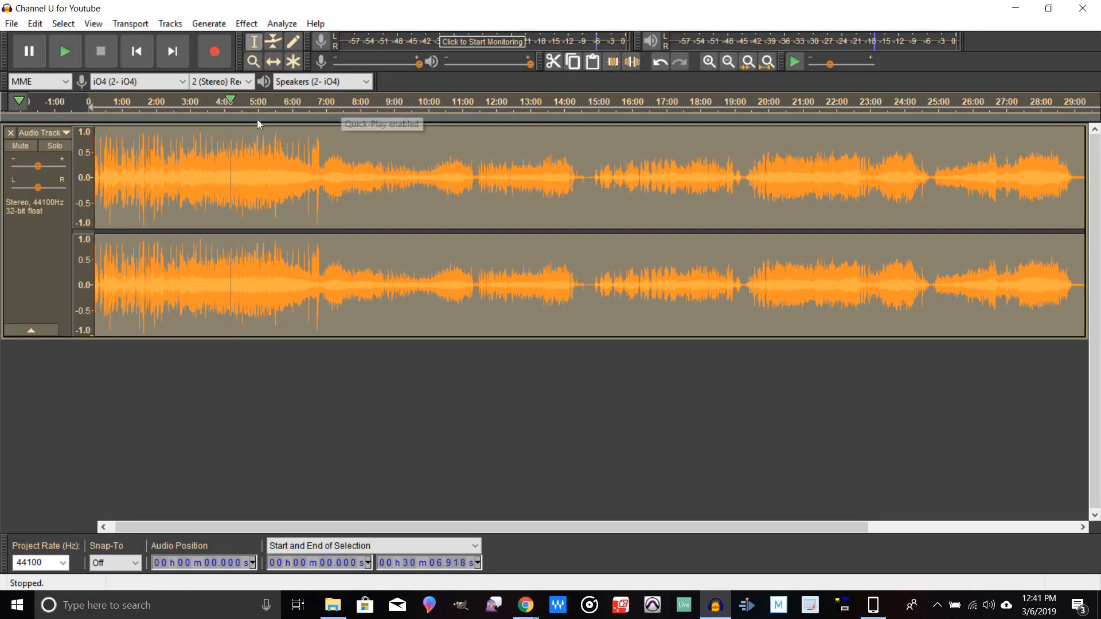
Step: Play the normalized recording from several points, around 2:55, 6:54 and 11:17, to listen to it
{"action": "left_click", "coordinate": [187, 98]}
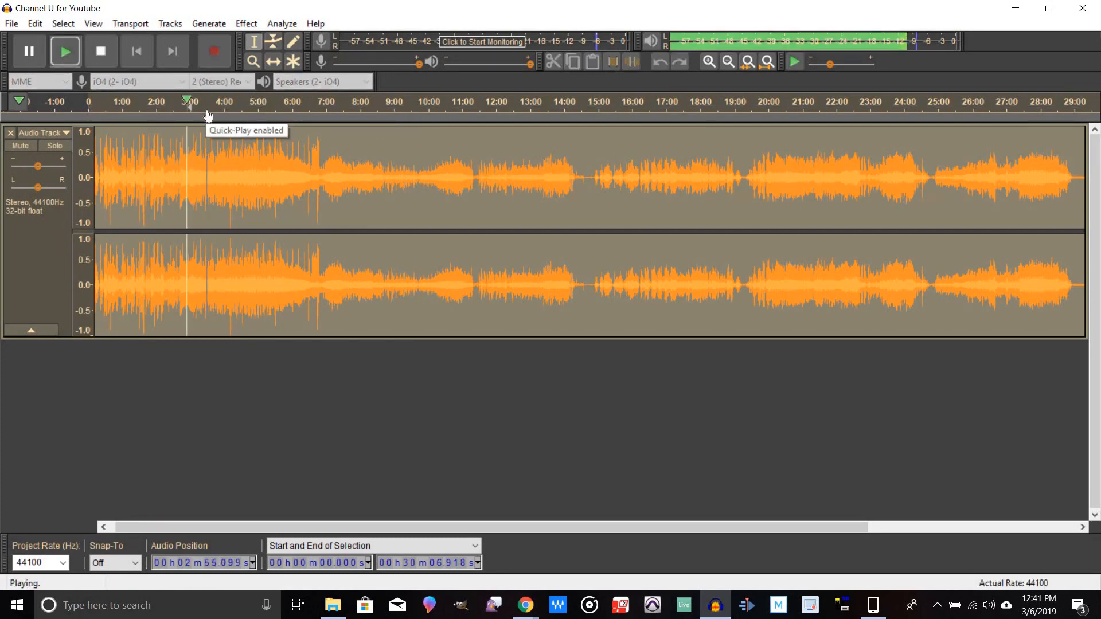
{"action": "left_click", "coordinate": [109, 54]}
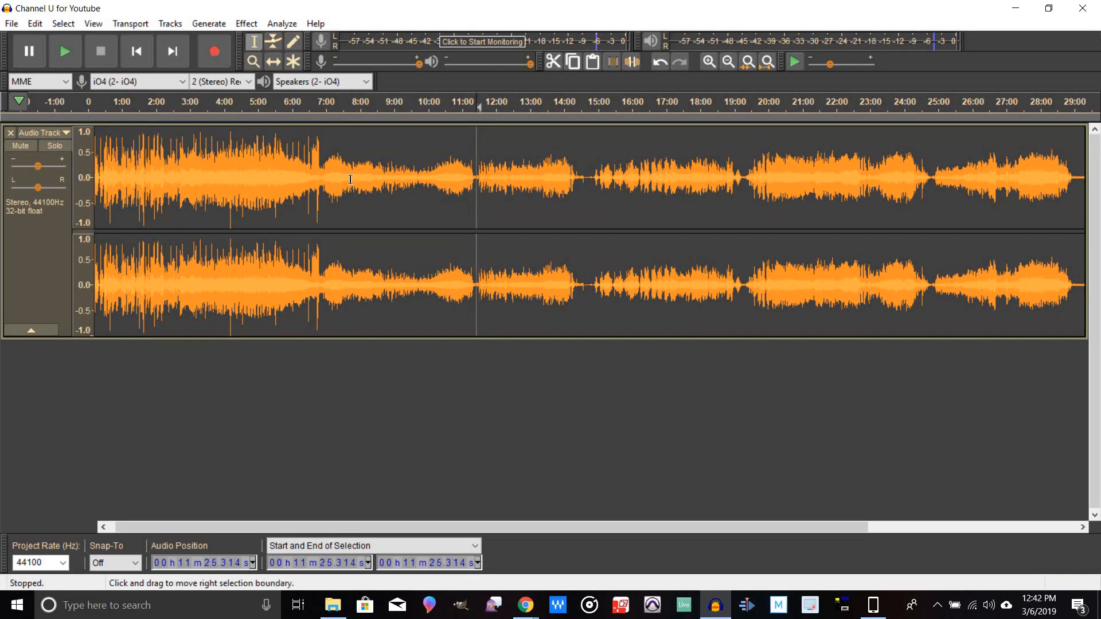
{"action": "left_click", "coordinate": [323, 172]}
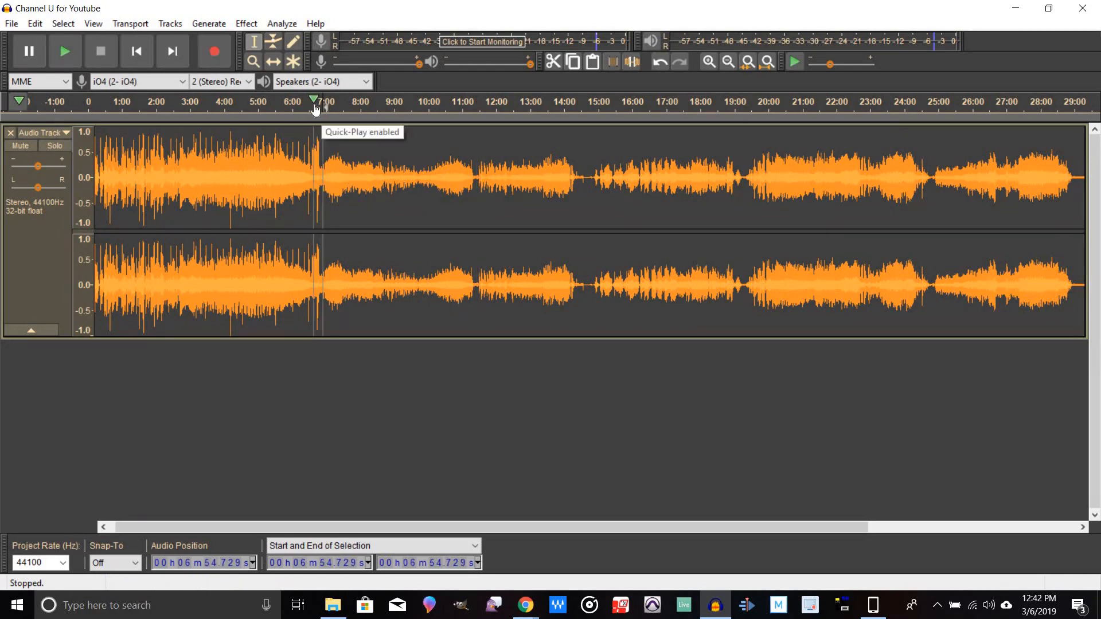
{"action": "left_click", "coordinate": [319, 103]}
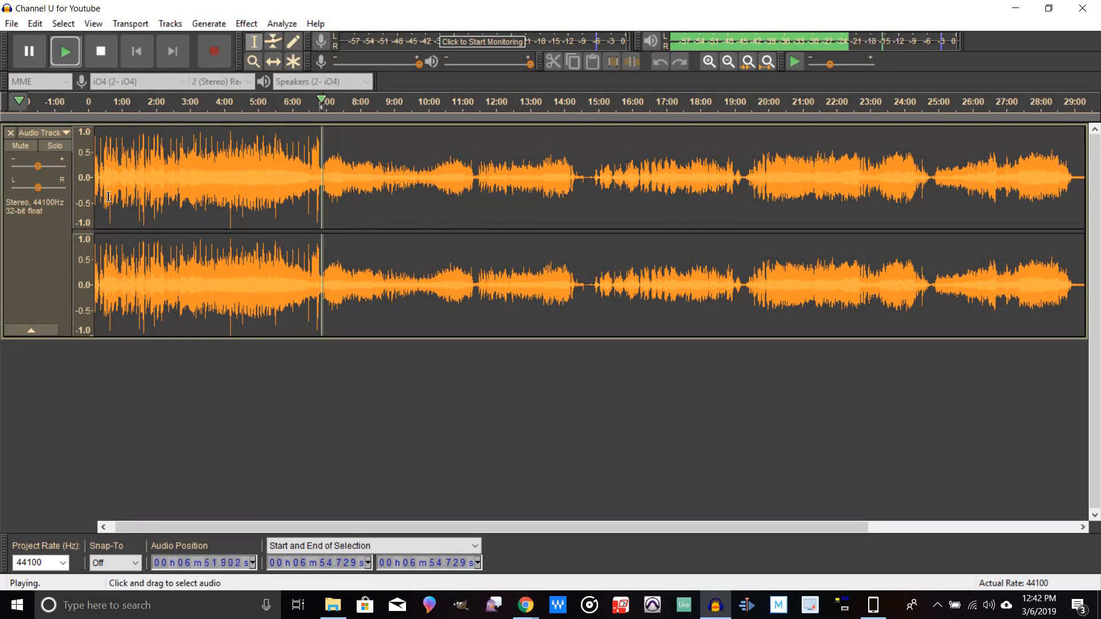
{"action": "left_click", "coordinate": [102, 53]}
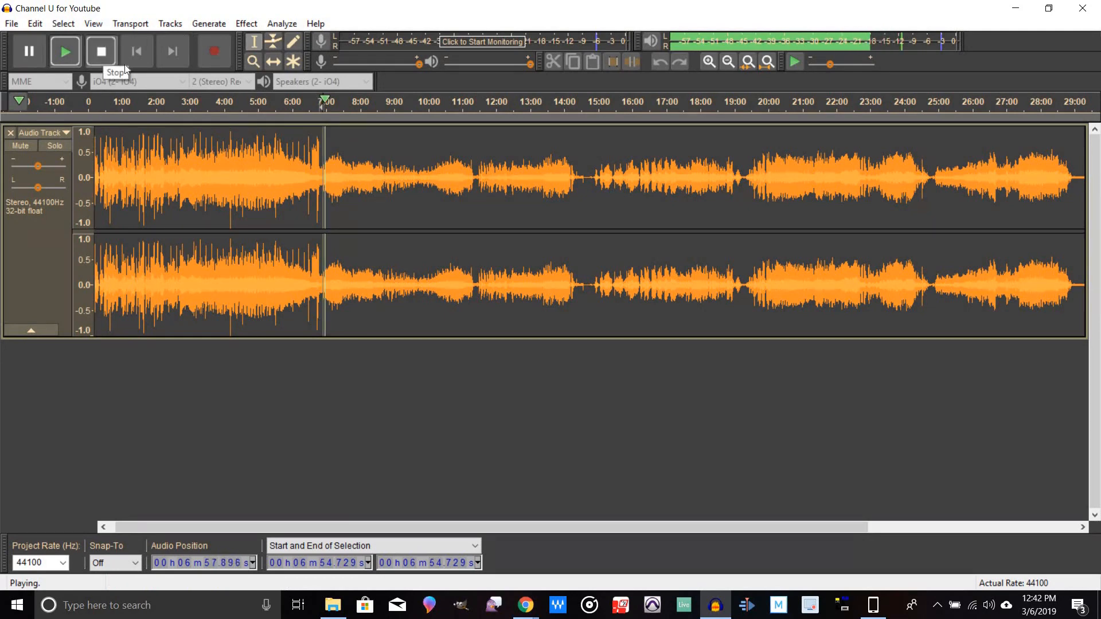
{"action": "left_click", "coordinate": [475, 184]}
{"action": "left_click", "coordinate": [471, 185]}
{"action": "left_click", "coordinate": [66, 59]}
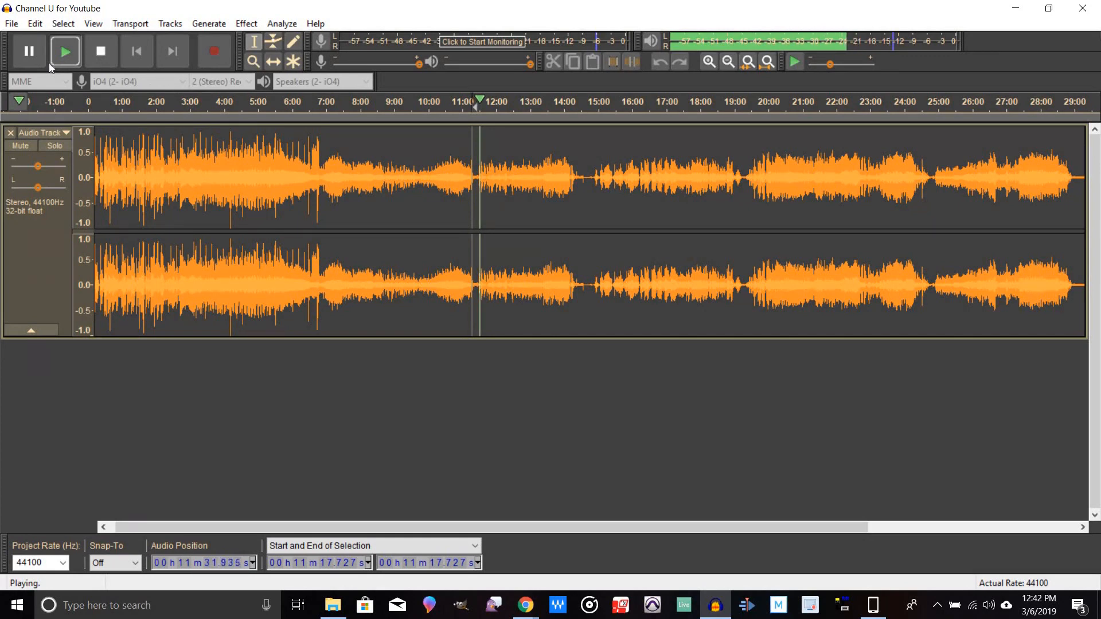
{"action": "key", "text": "space"}
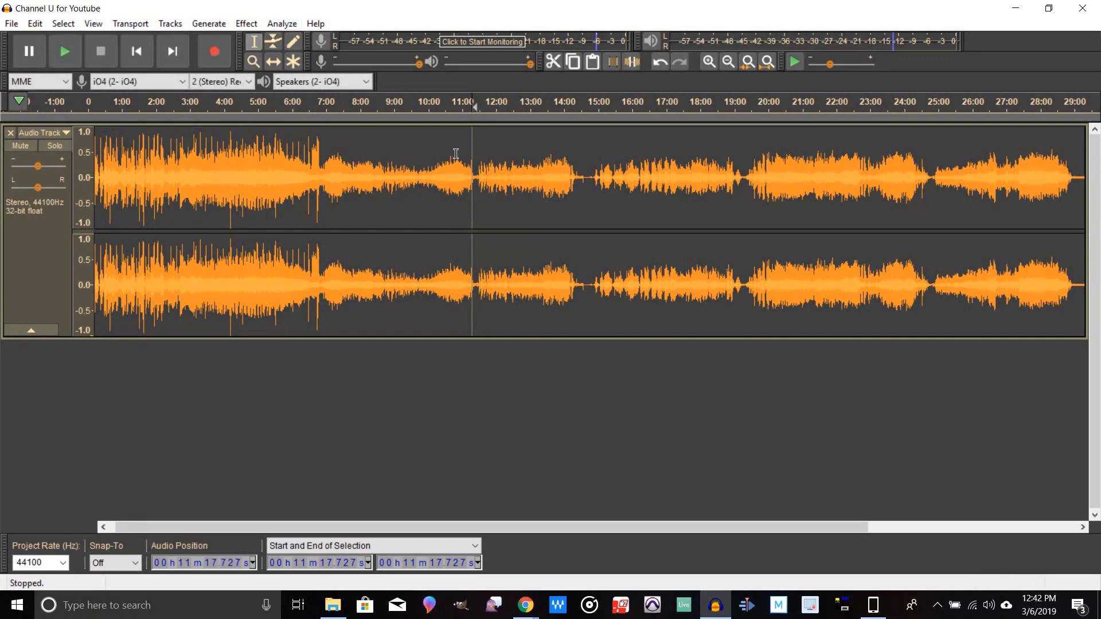
Step: Select the trailing silence from about 29:03.6 to the end of the recording and delete it
{"action": "left_click_drag", "start_coordinate": [591, 204], "coordinate": [983, 241]}
{"action": "left_click", "coordinate": [955, 201]}
{"action": "left_click_drag", "start_coordinate": [947, 198], "coordinate": [981, 207]}
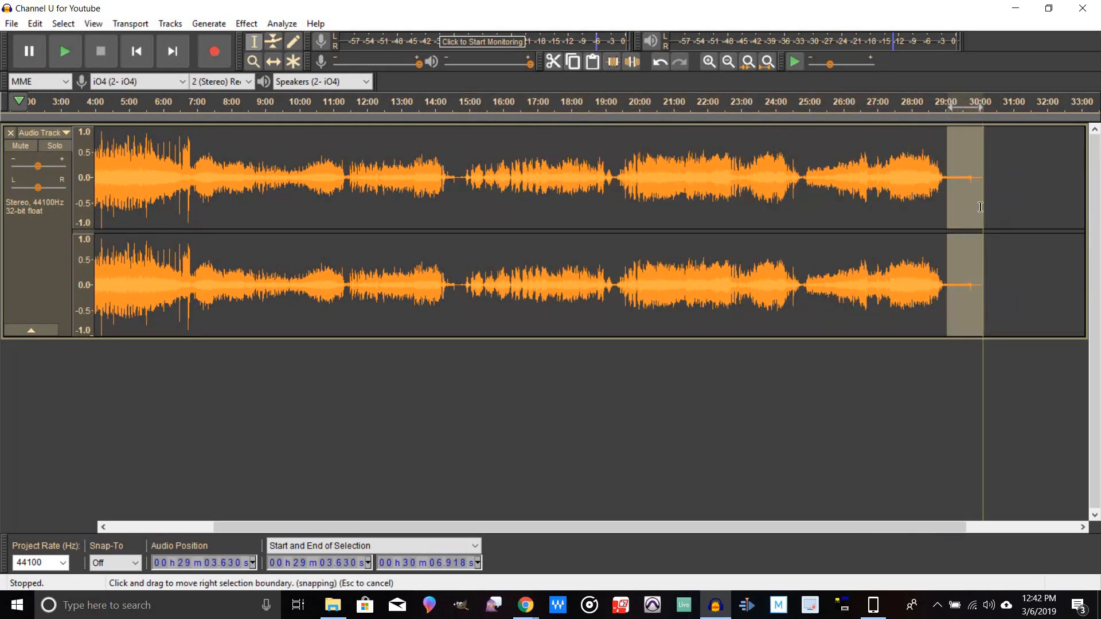
{"action": "key", "text": "Delete"}
Step: Play the recording around the quiet gap near 14:20 to listen to it
{"action": "left_click_drag", "start_coordinate": [464, 194], "coordinate": [454, 194]}
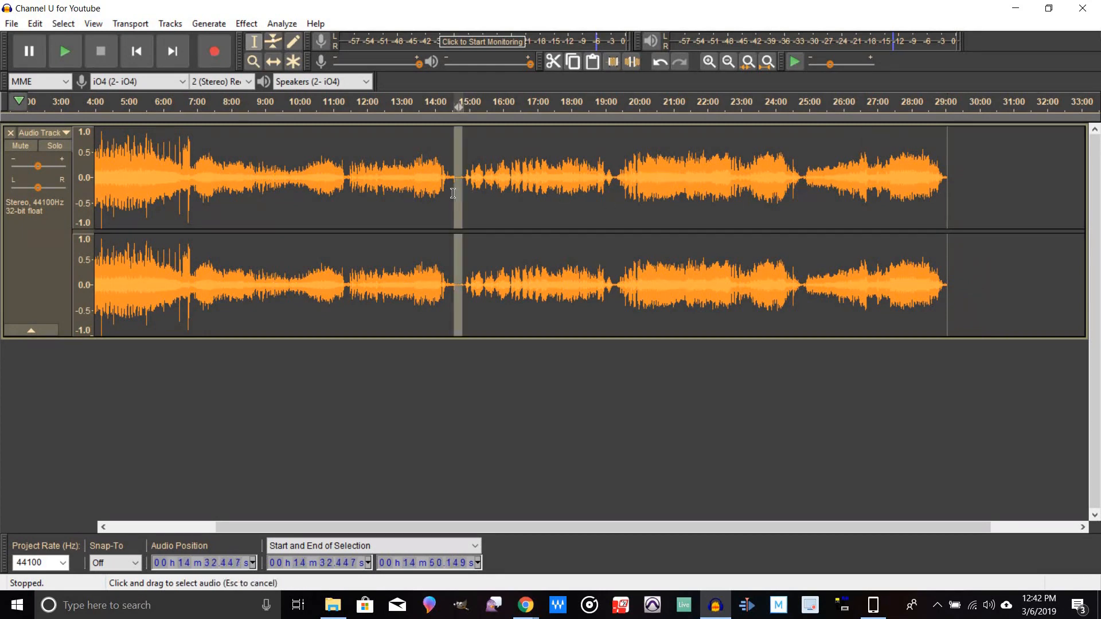
{"action": "left_click", "coordinate": [449, 102]}
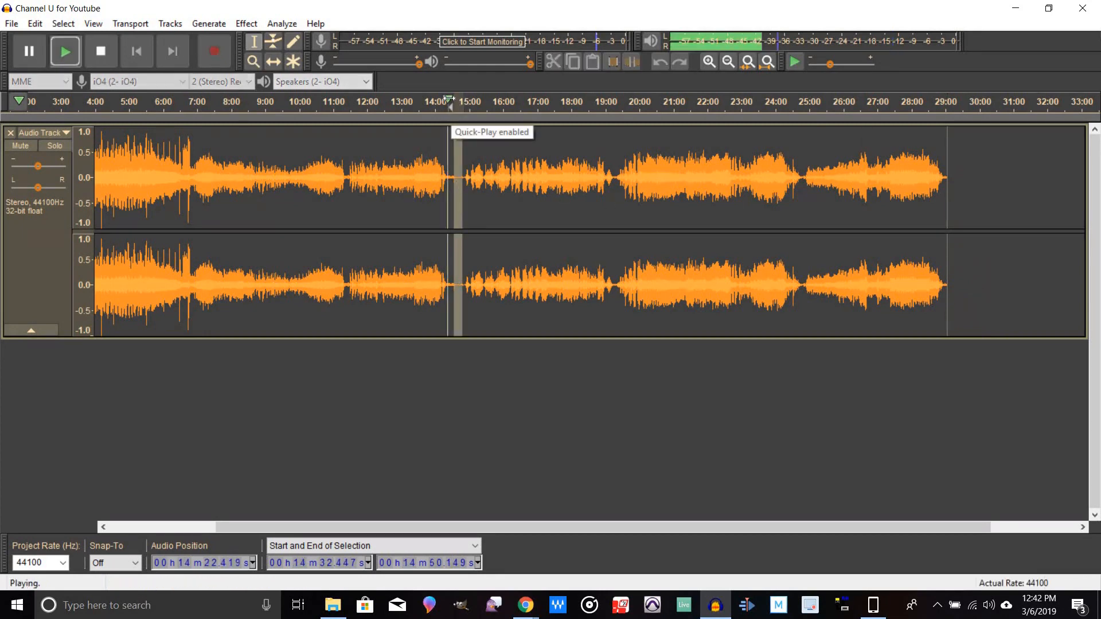
{"action": "left_click", "coordinate": [709, 60]}
{"action": "left_click", "coordinate": [709, 61]}
{"action": "left_click", "coordinate": [709, 61]}
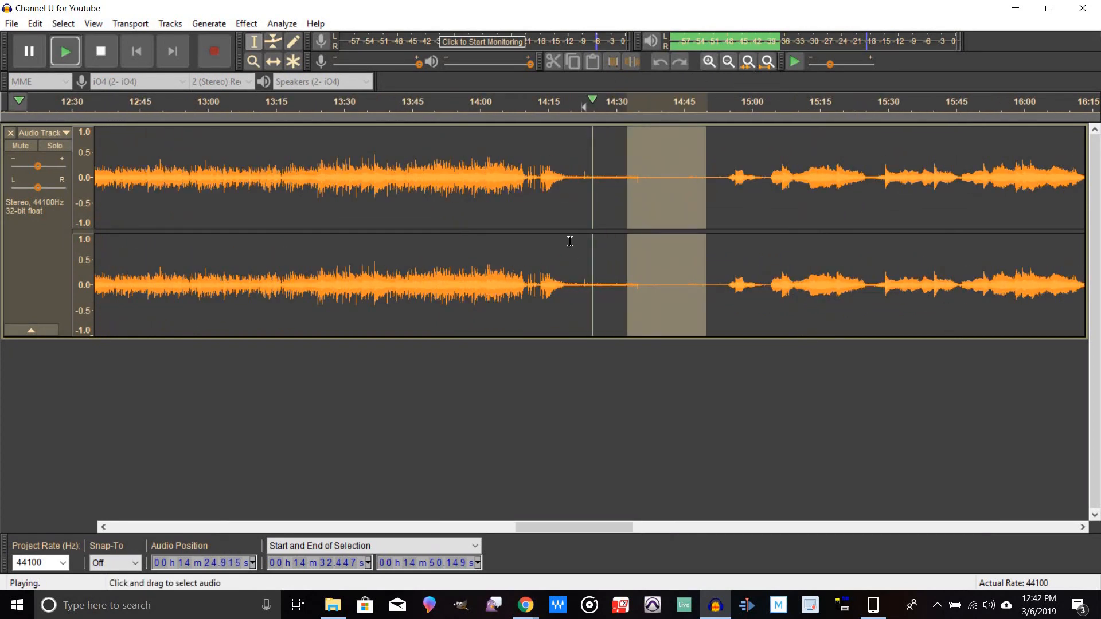
{"action": "left_click", "coordinate": [567, 199]}
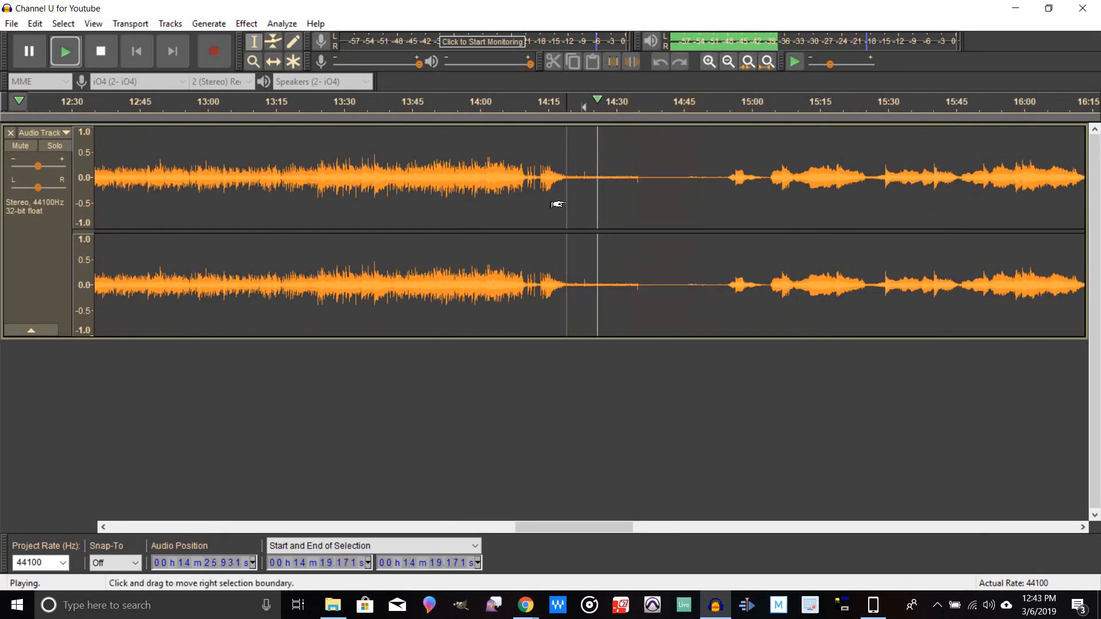
{"action": "left_click", "coordinate": [567, 103]}
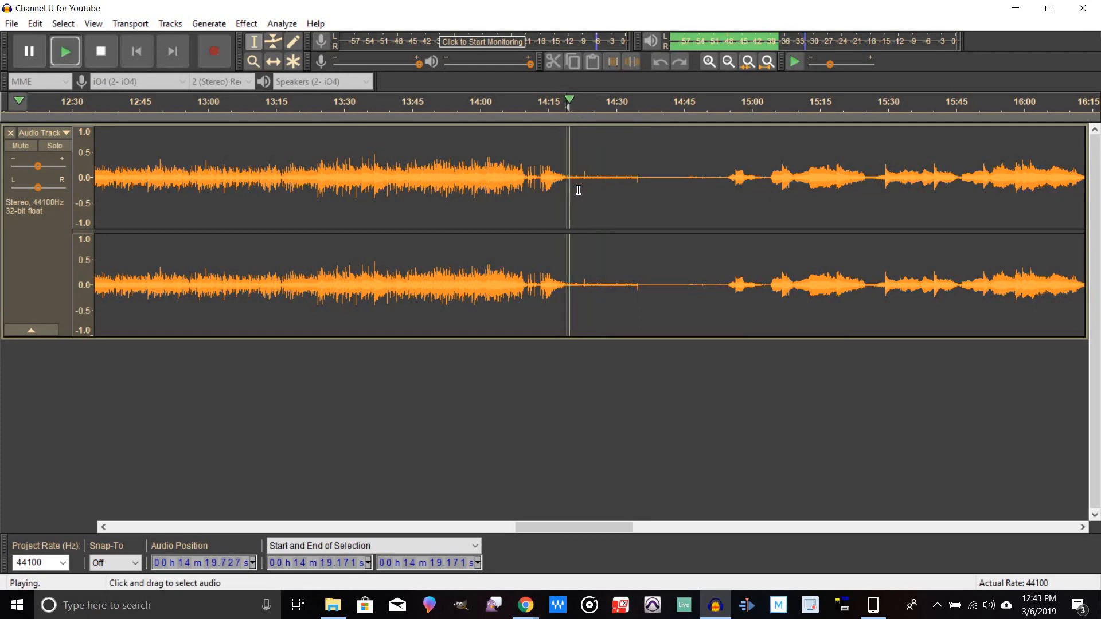
Step: Select the silent gap from about 14:23.1 to 14:53.0 and delete it
{"action": "left_click_drag", "start_coordinate": [585, 188], "coordinate": [720, 253]}
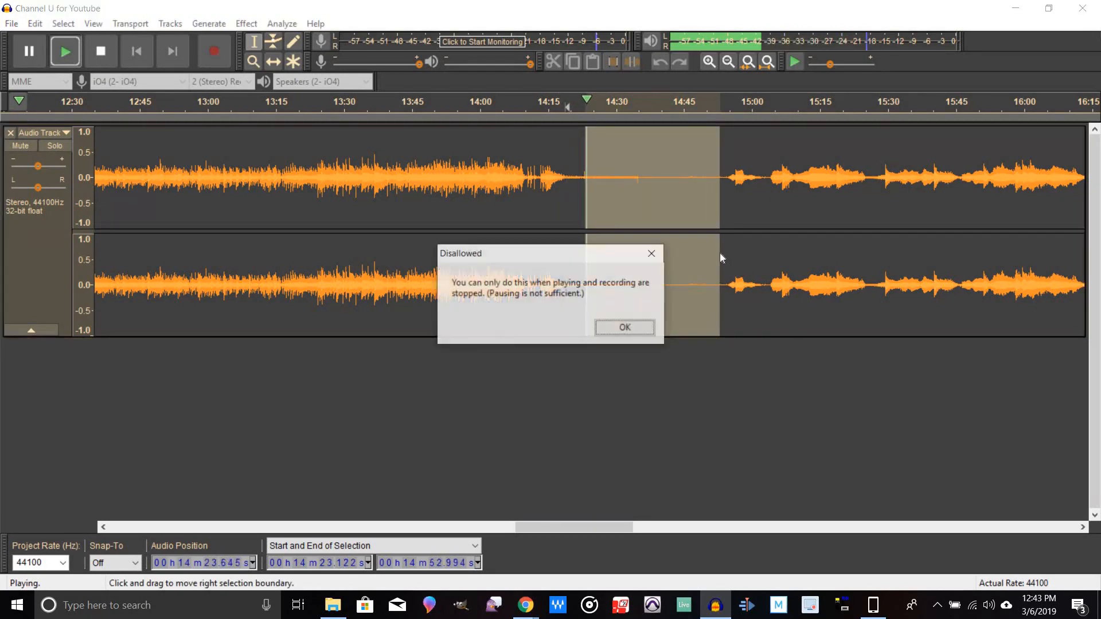
{"action": "left_click", "coordinate": [615, 328]}
{"action": "key", "text": "space"}
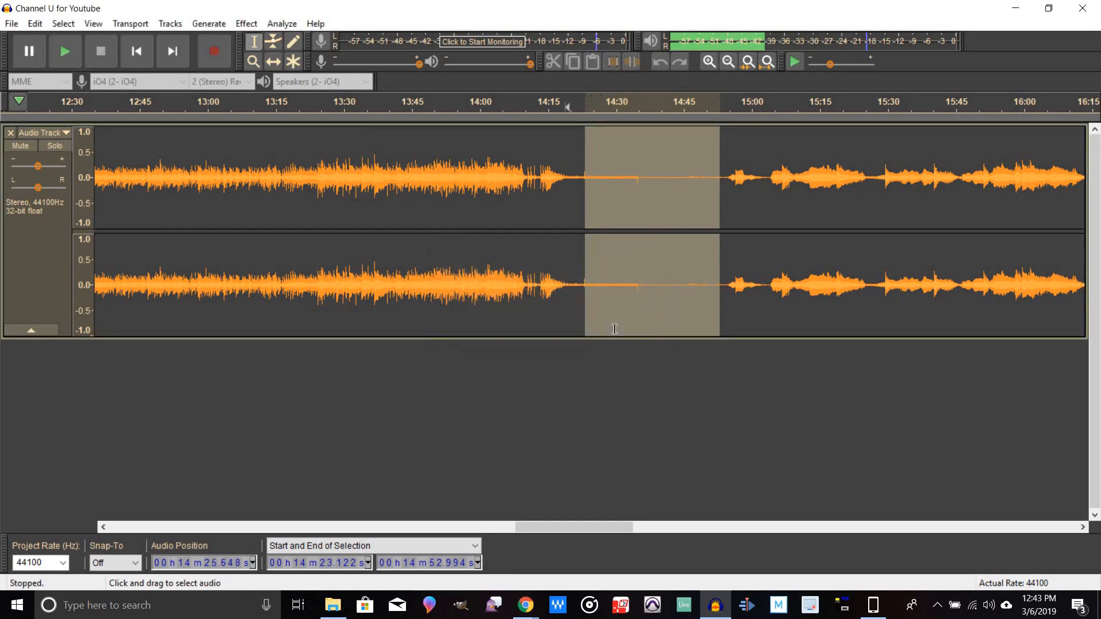
{"action": "key", "text": "Delete"}
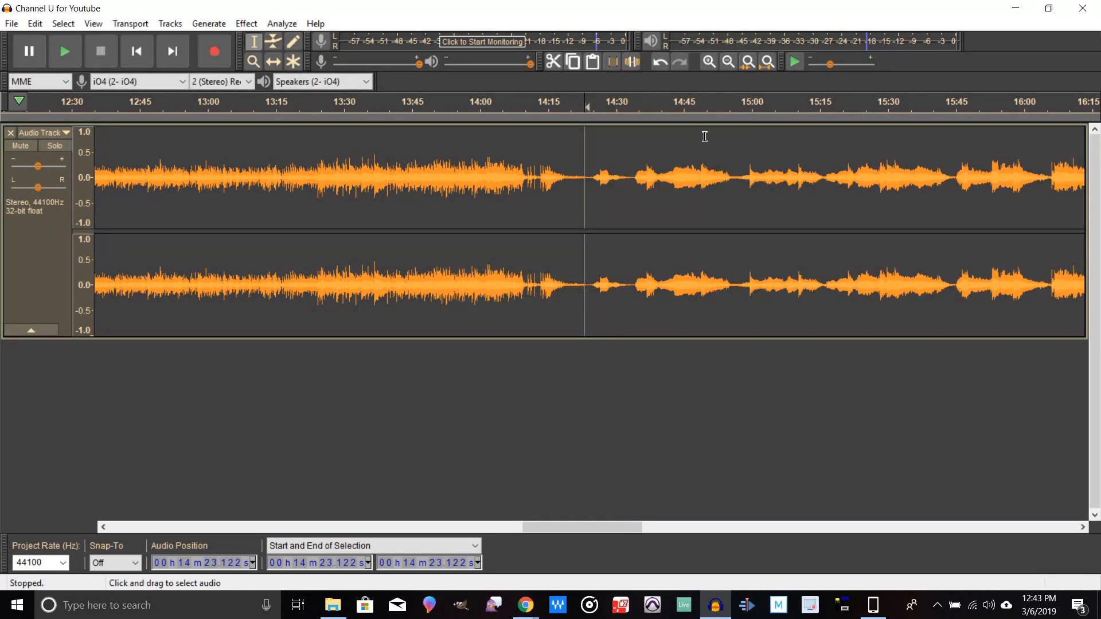
Step: Zoom out to the whole recording and add a new label track
{"action": "left_click", "coordinate": [728, 65]}
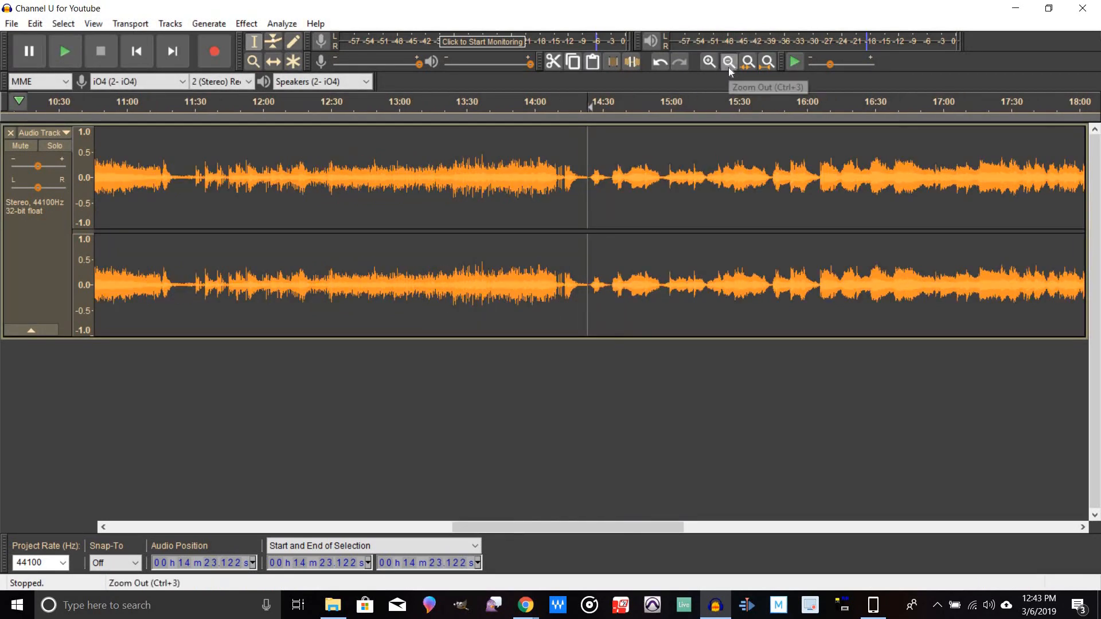
{"action": "left_click", "coordinate": [728, 67]}
{"action": "left_click", "coordinate": [729, 67]}
{"action": "left_click", "coordinate": [729, 67]}
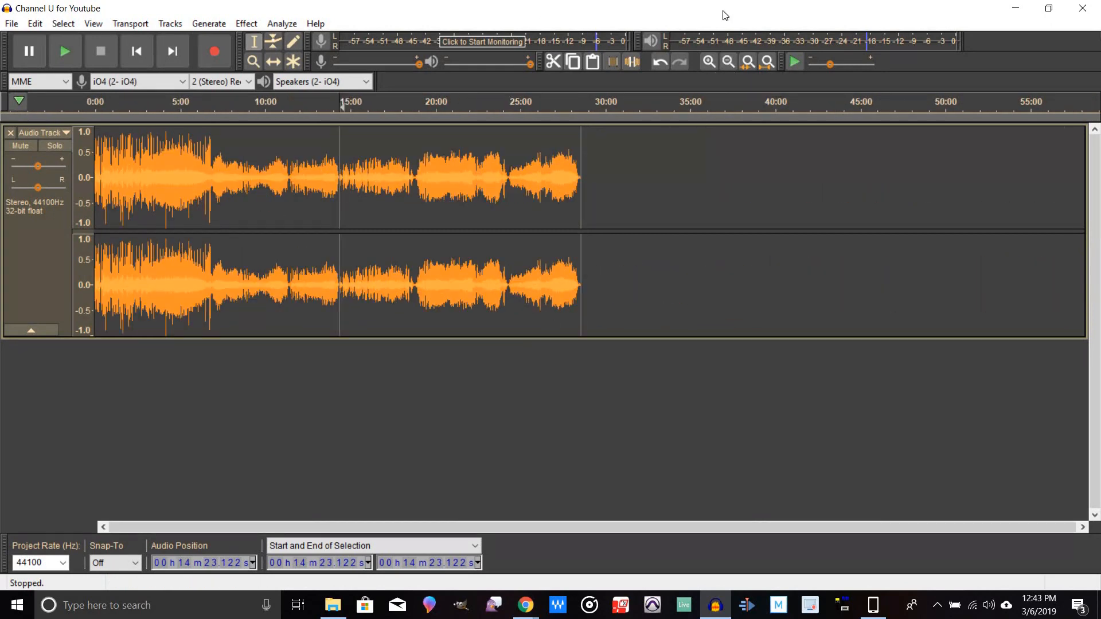
{"action": "left_click", "coordinate": [711, 62]}
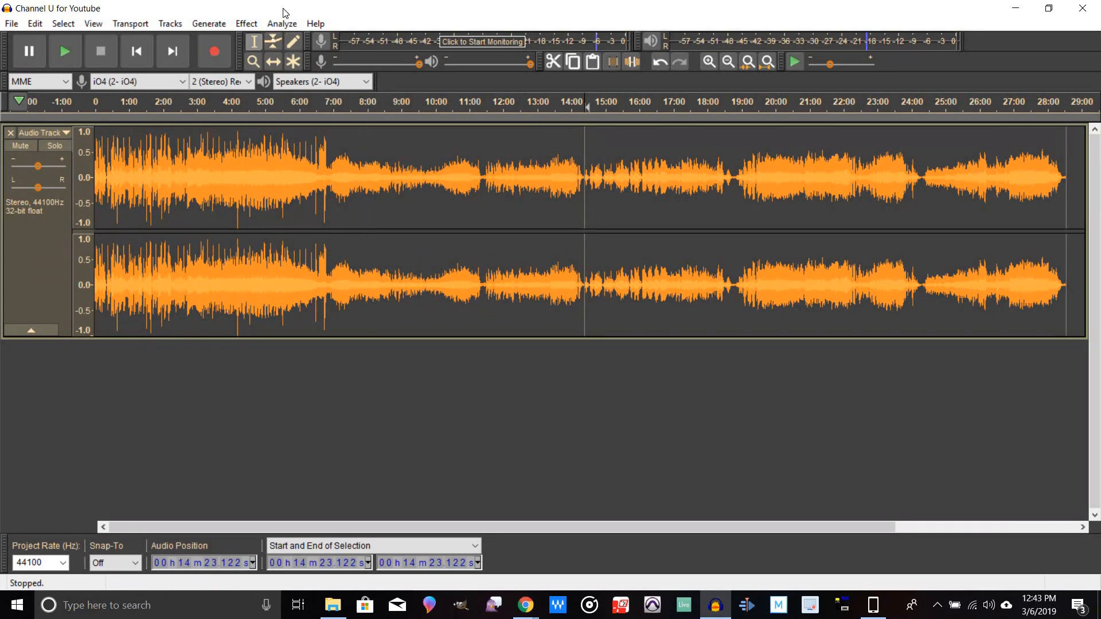
{"action": "left_click", "coordinate": [174, 26]}
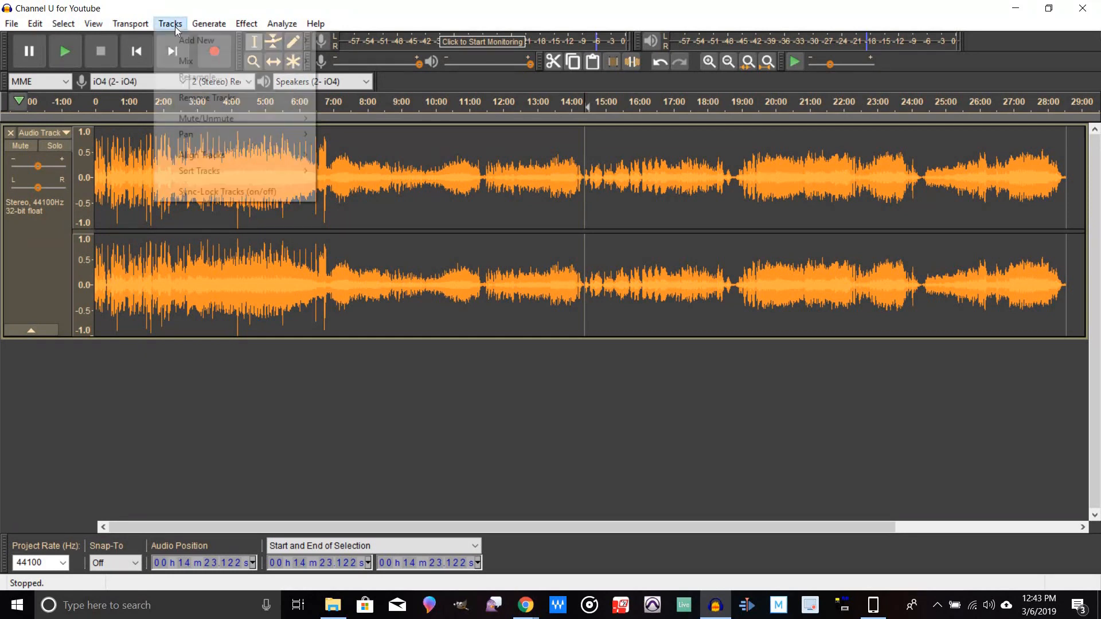
{"action": "mouse_move", "coordinate": [201, 46]}
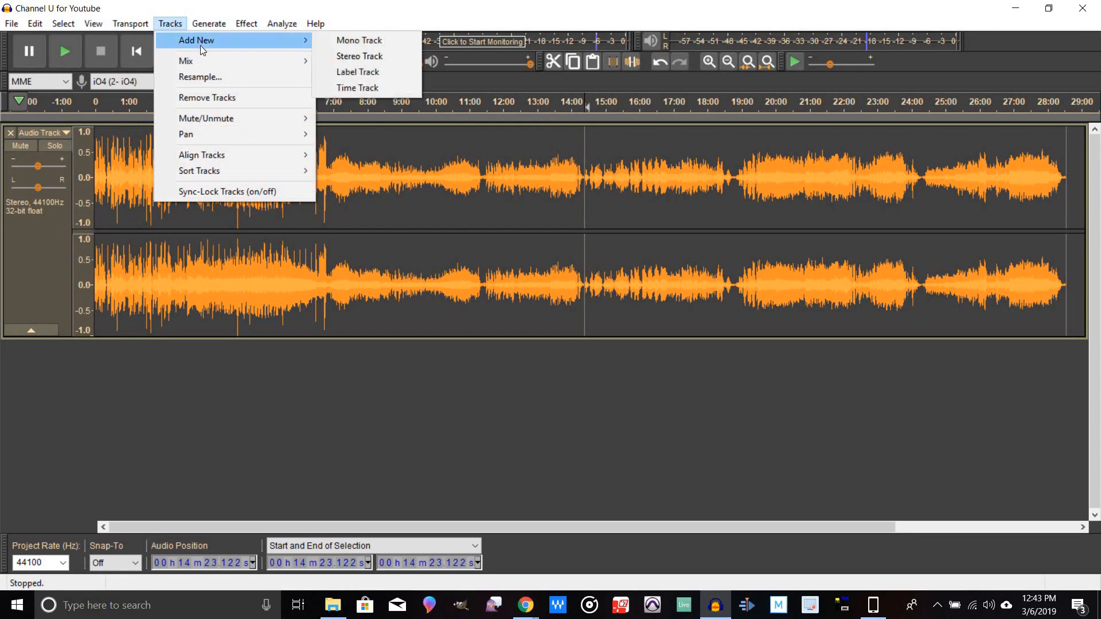
{"action": "left_click", "coordinate": [354, 71]}
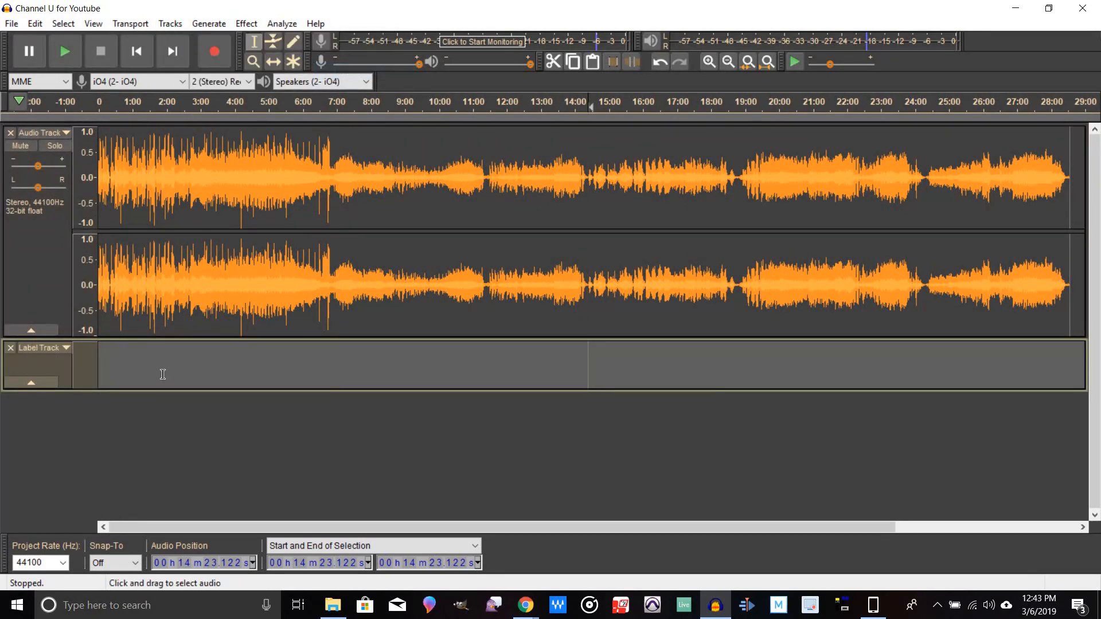
Step: Add a label named Dawn at the start of the label track
{"action": "left_click", "coordinate": [98, 347]}
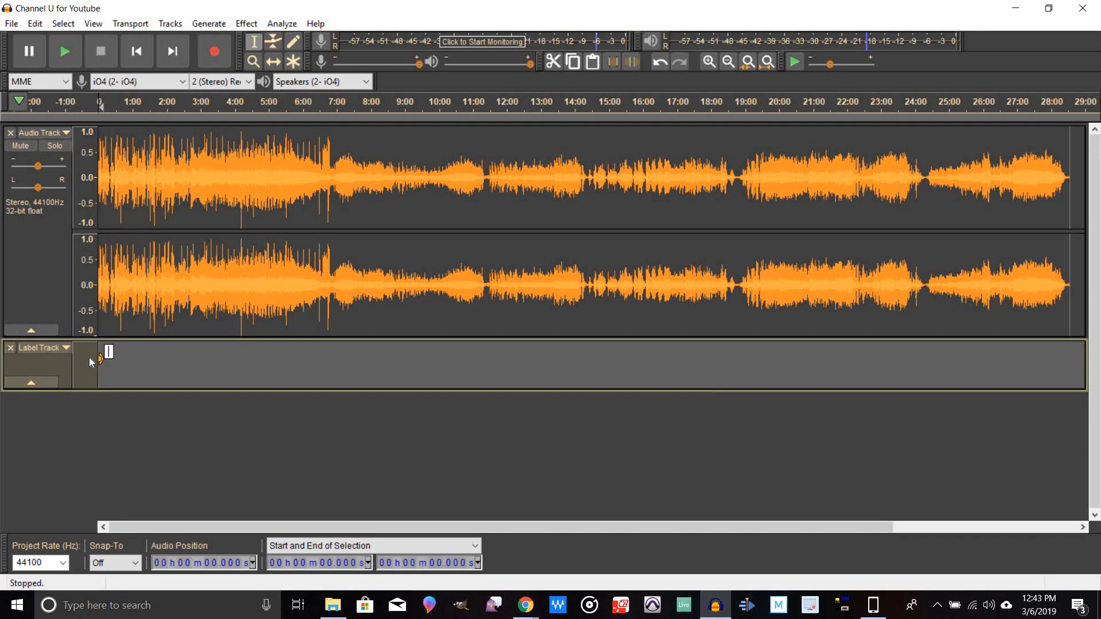
{"action": "type", "text": "Dawn"}
{"action": "key", "text": "Return"}
Step: Add a label named Shadow Motion at about 11:28.2 on the label track
{"action": "left_click", "coordinate": [484, 365]}
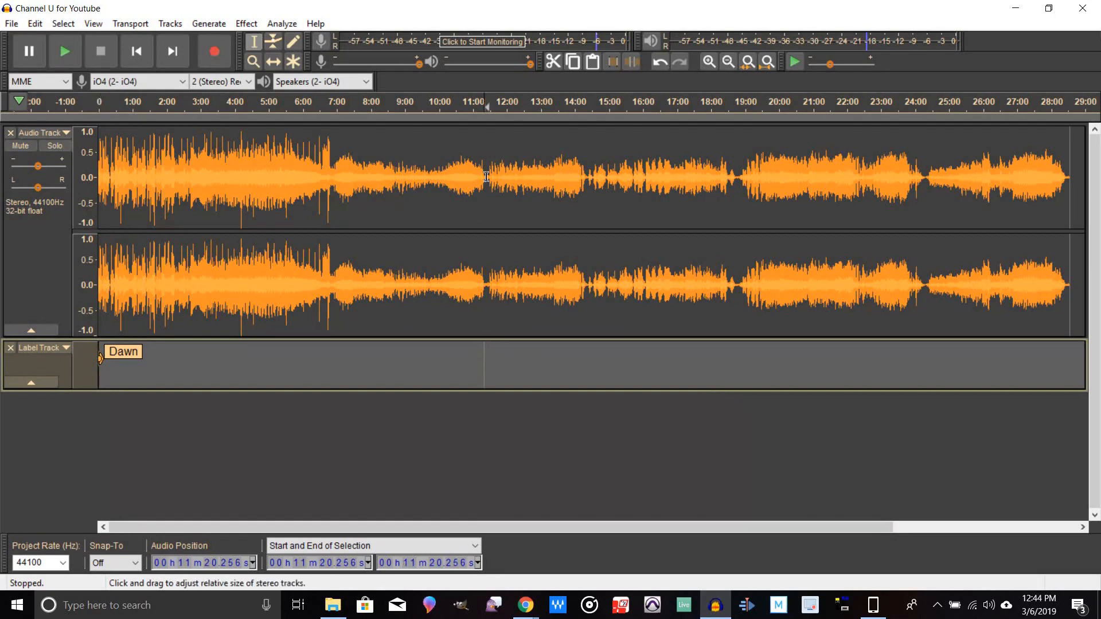
{"action": "left_click", "coordinate": [709, 66]}
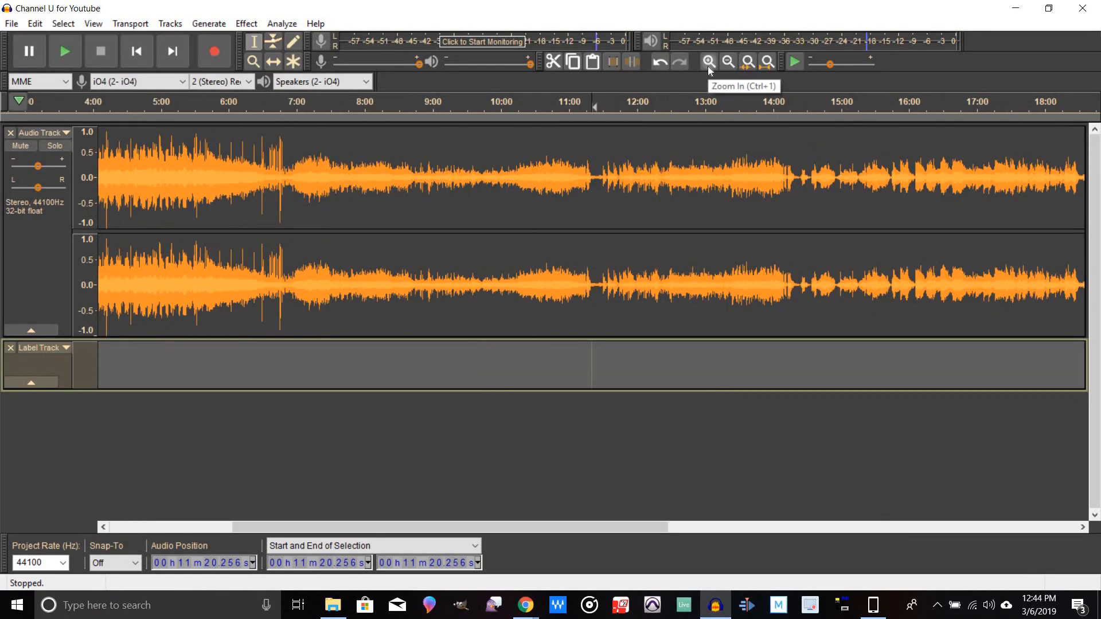
{"action": "left_click", "coordinate": [708, 67]}
{"action": "left_click", "coordinate": [610, 360]}
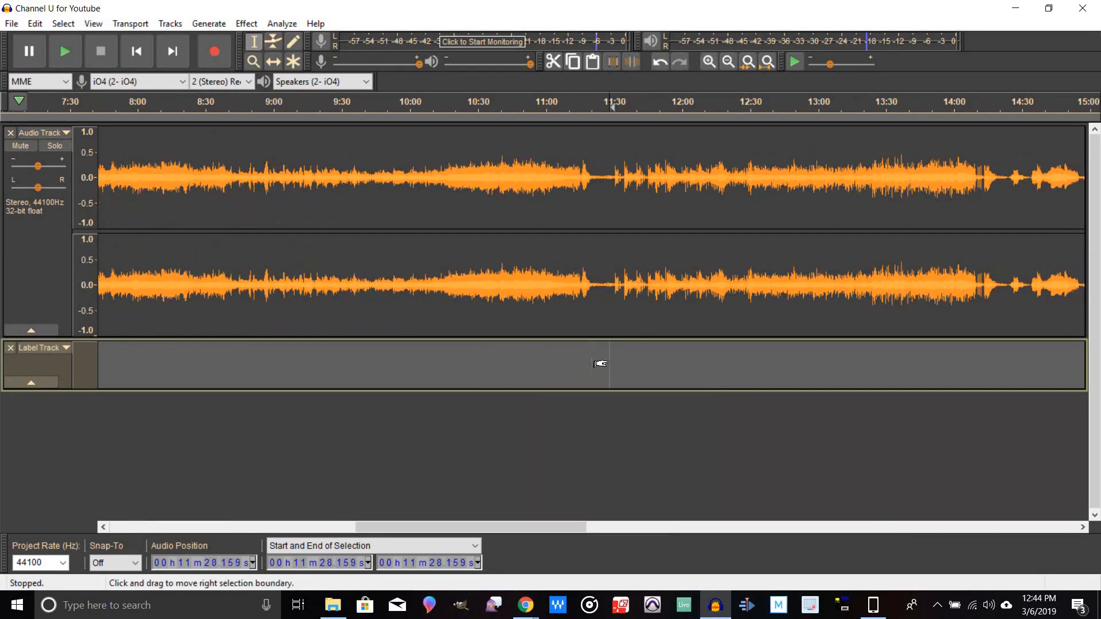
{"action": "key", "text": "ctrl+b"}
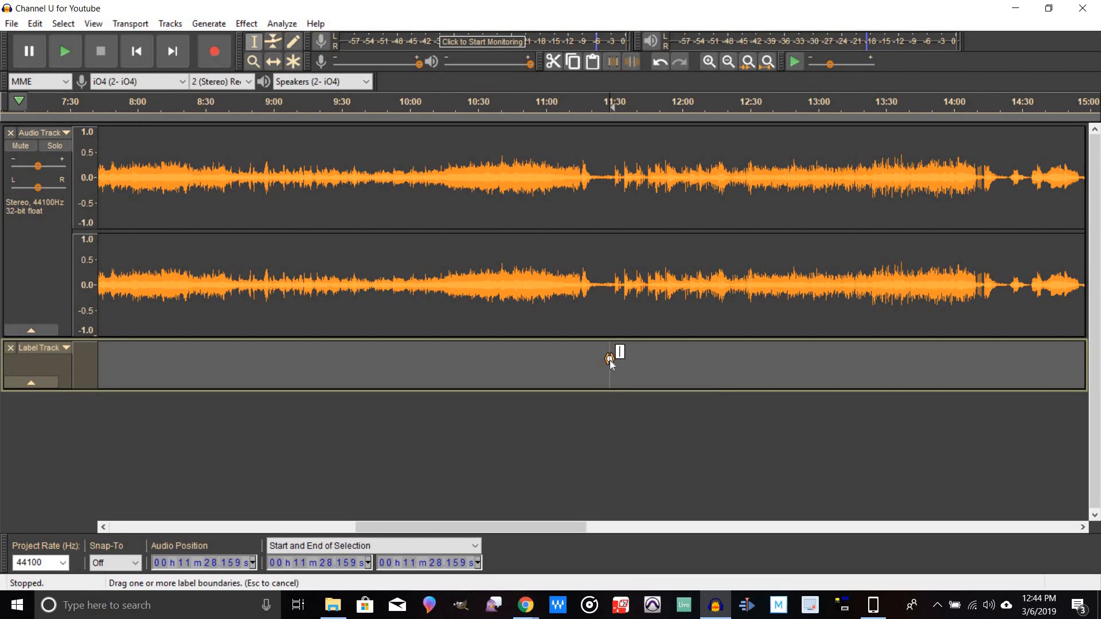
{"action": "type", "text": "Shadow Motion"}
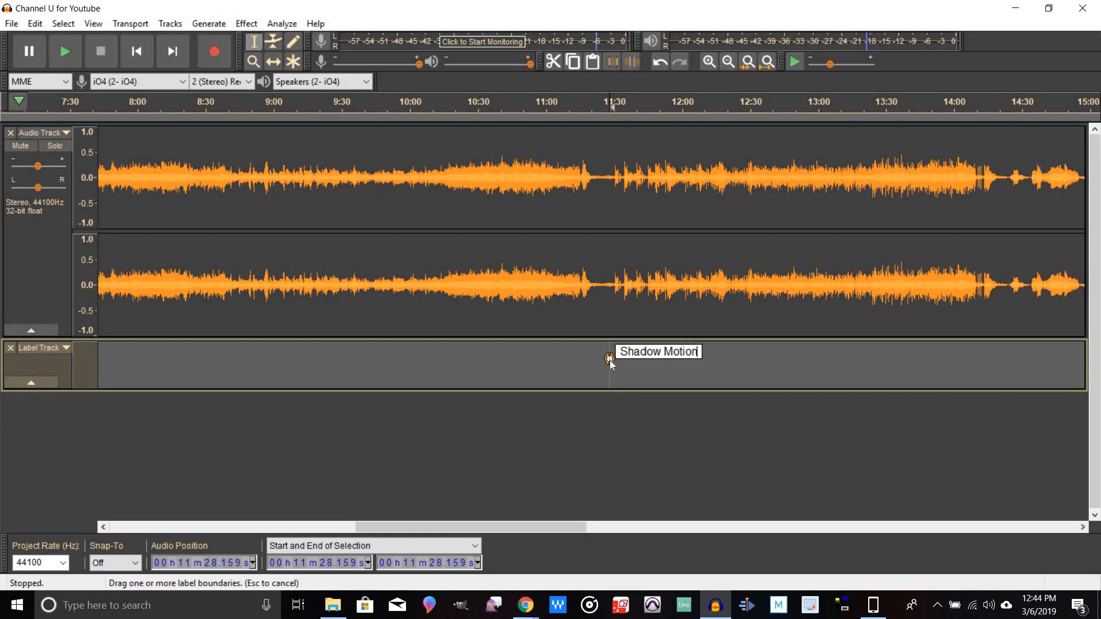
{"action": "key", "text": "Return"}
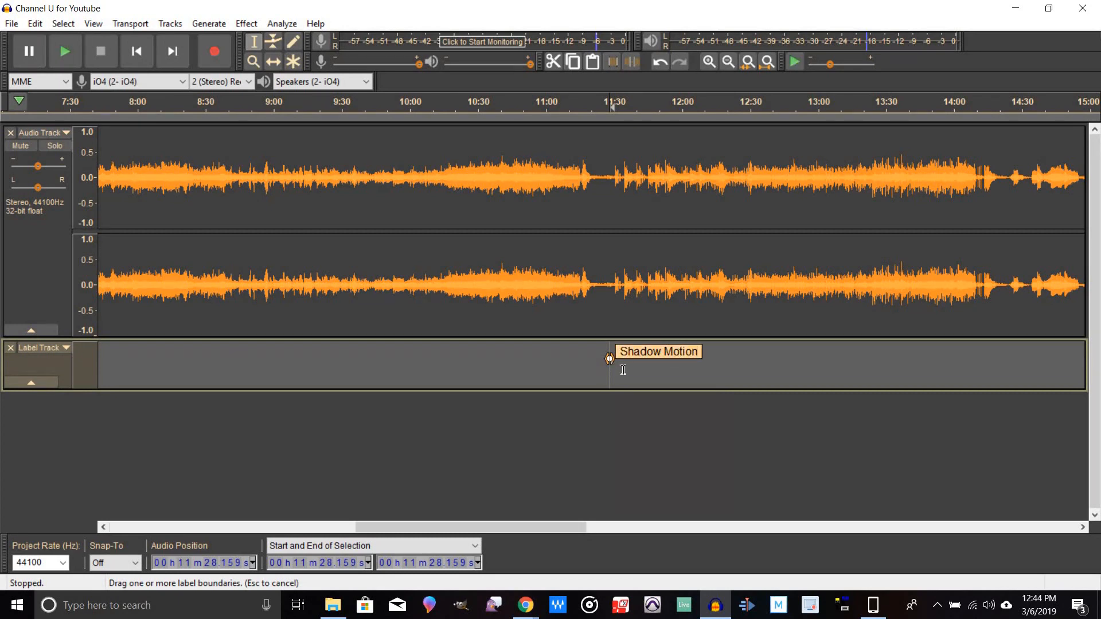
Step: Add a label named Flying Water at about 14:24.9 on the label track
{"action": "left_click_drag", "start_coordinate": [398, 526], "coordinate": [484, 543]}
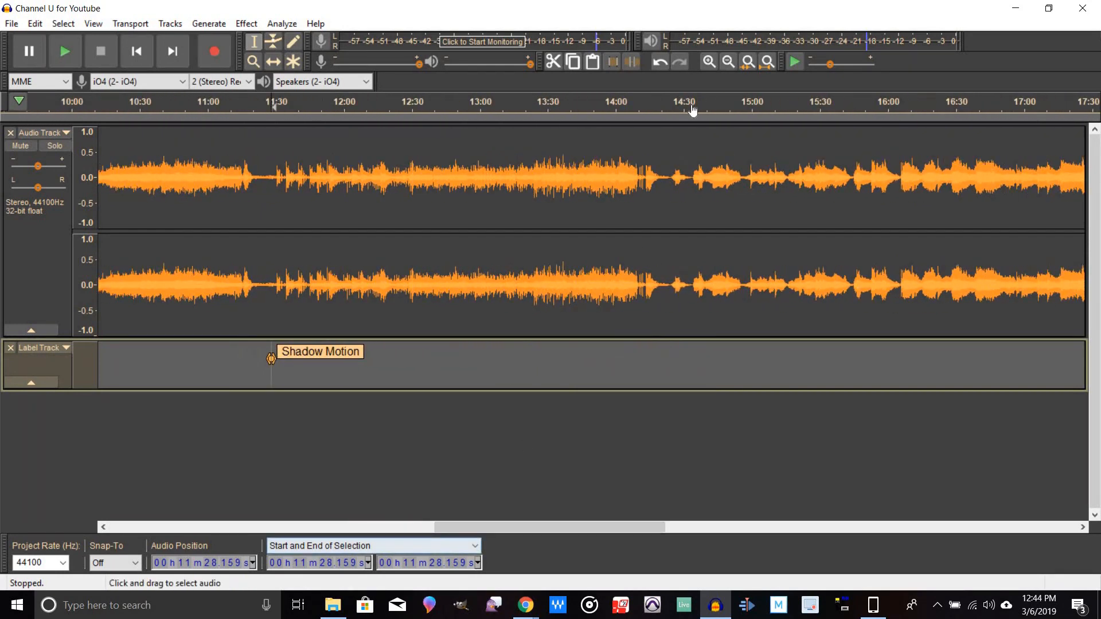
{"action": "left_click", "coordinate": [727, 62]}
{"action": "left_click", "coordinate": [727, 62]}
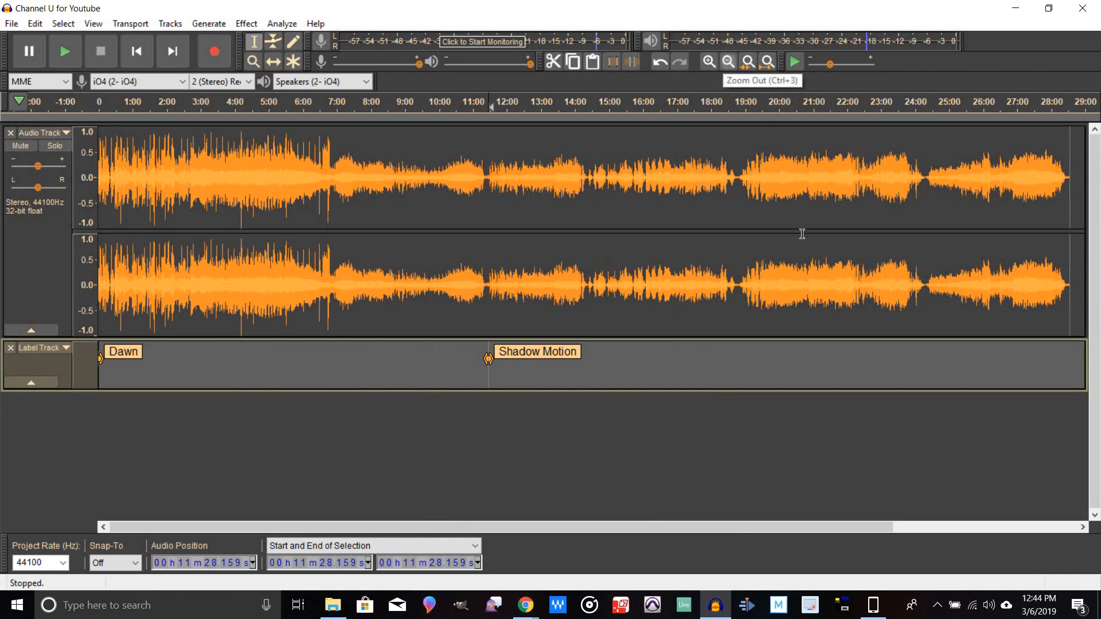
{"action": "left_click", "coordinate": [586, 358]}
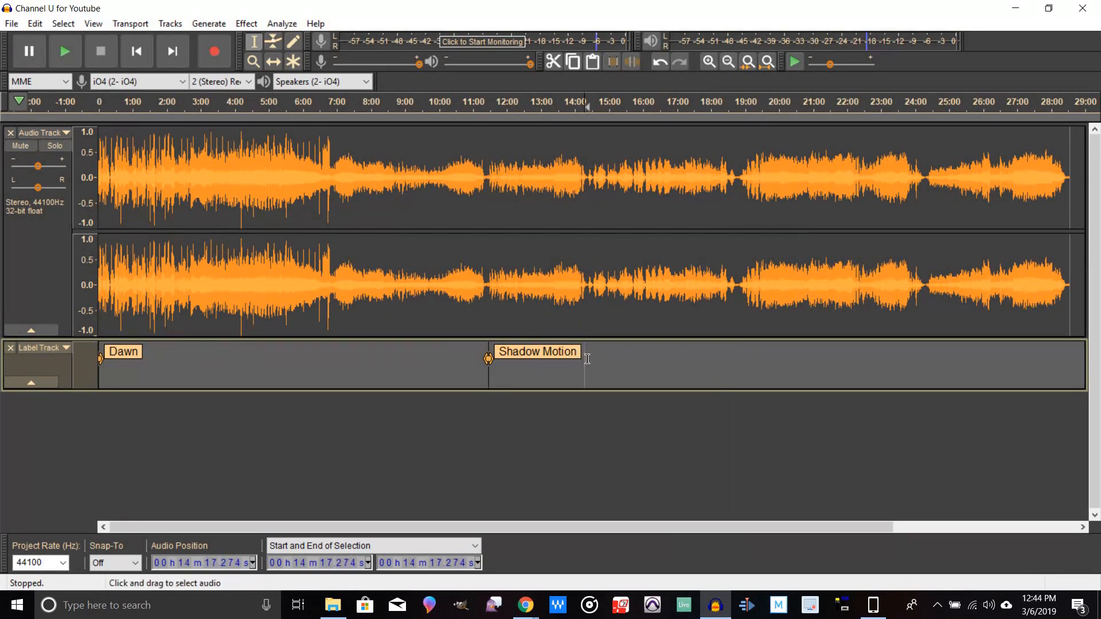
{"action": "left_click", "coordinate": [589, 357]}
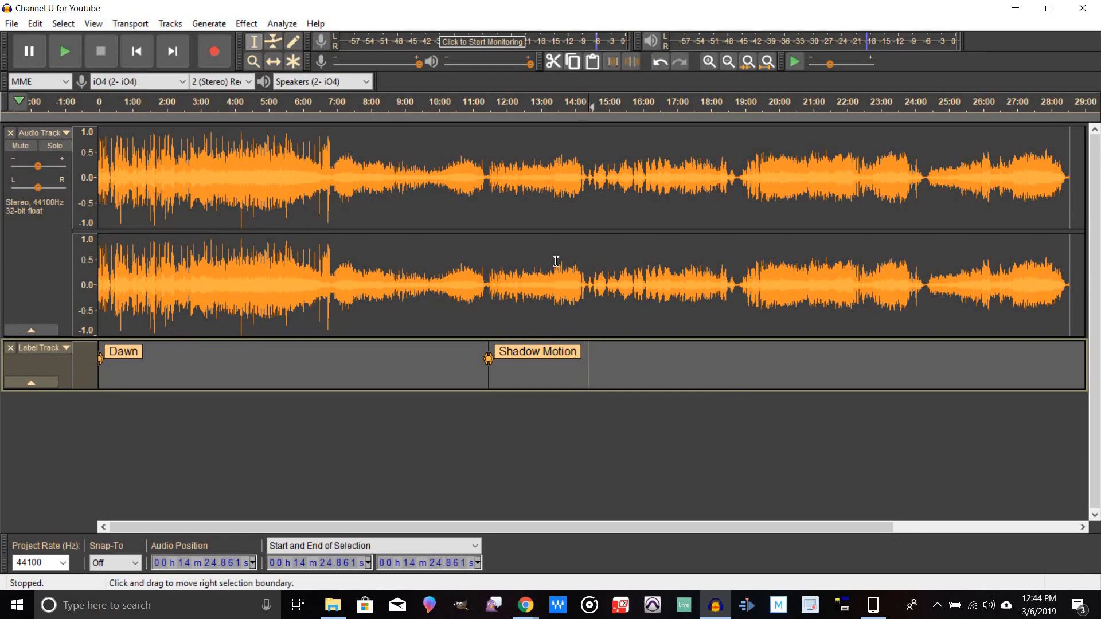
{"action": "left_click", "coordinate": [709, 61]}
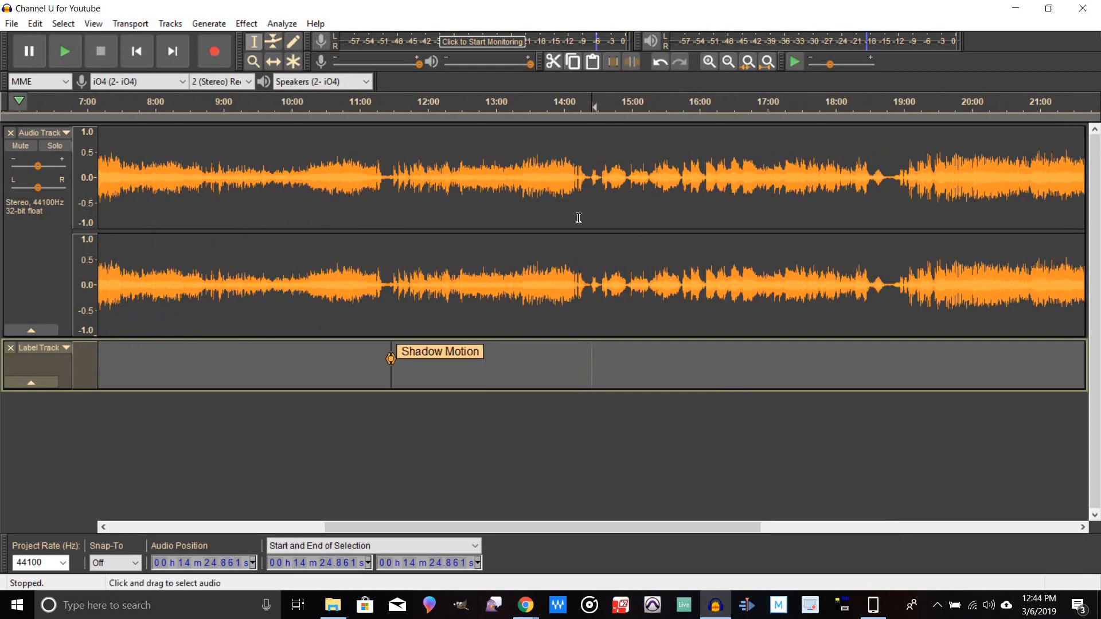
{"action": "left_click", "coordinate": [709, 61]}
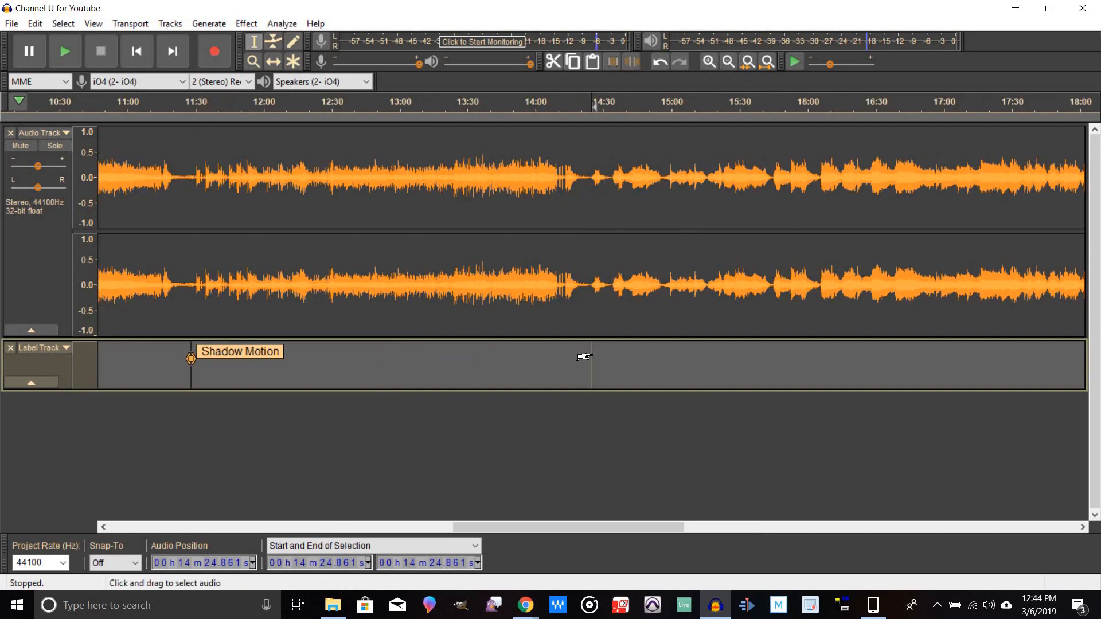
{"action": "key", "text": "space"}
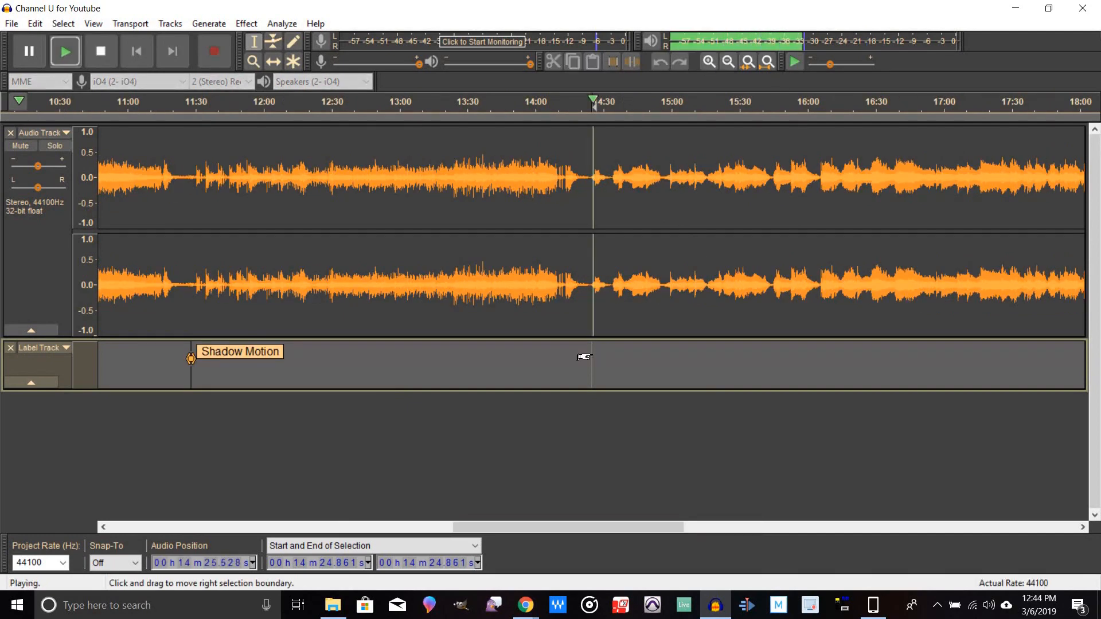
{"action": "key", "text": "space"}
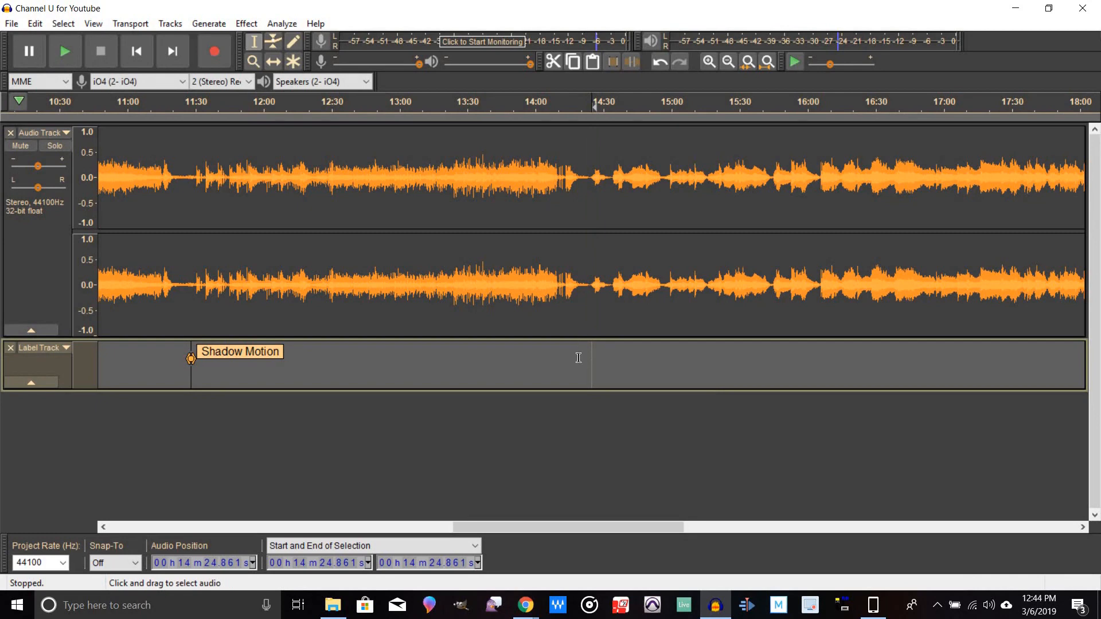
{"action": "key", "text": "ctrl+b"}
{"action": "type", "text": "Flying water"}
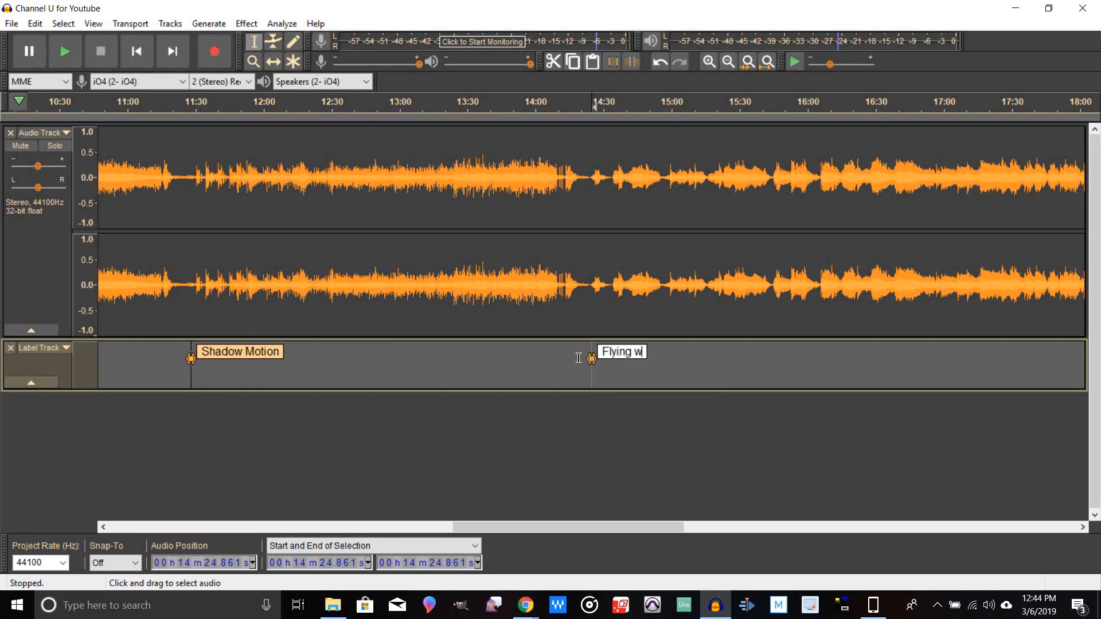
{"action": "key", "text": "BackSpace"}
{"action": "key", "text": "BackSpace"}
{"action": "key", "text": "BackSpace"}
{"action": "key", "text": "BackSpace"}
{"action": "key", "text": "BackSpace"}
{"action": "type", "text": "Water"}
{"action": "key", "text": "Return"}
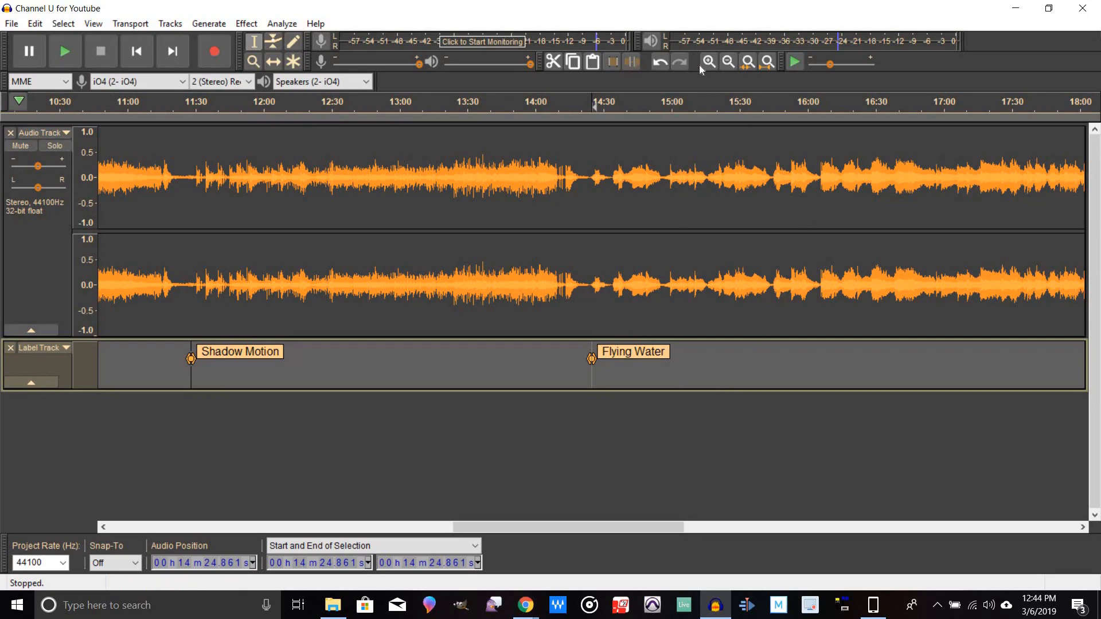
Step: Add a label named New Moon, Owl Night at about 18:49.4 on the label track
{"action": "left_click", "coordinate": [731, 66]}
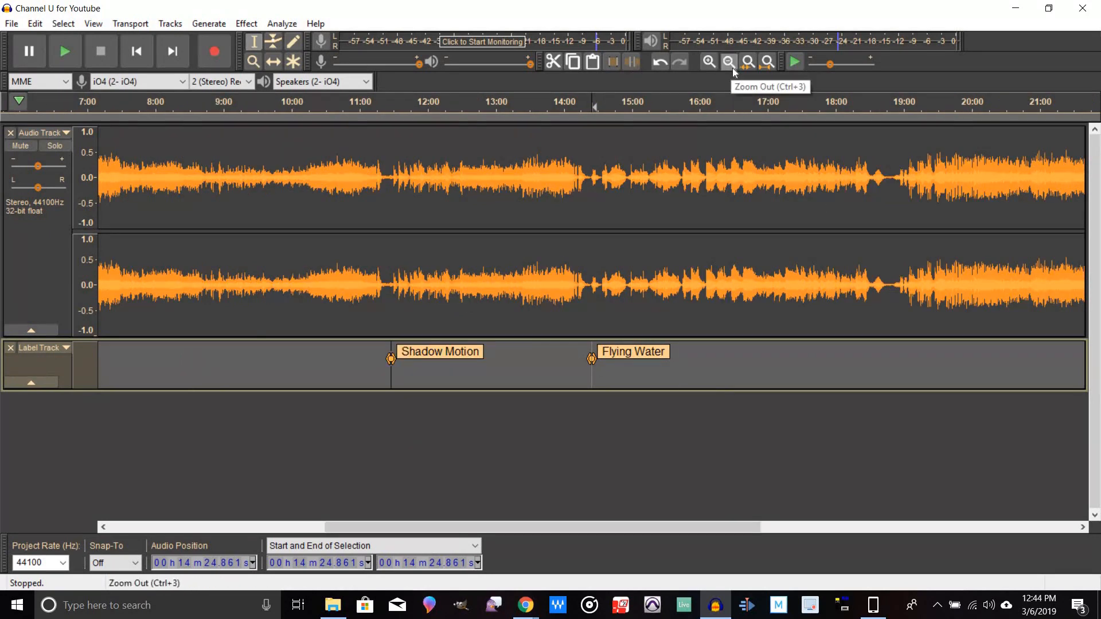
{"action": "left_click", "coordinate": [732, 68]}
{"action": "left_click", "coordinate": [739, 366]}
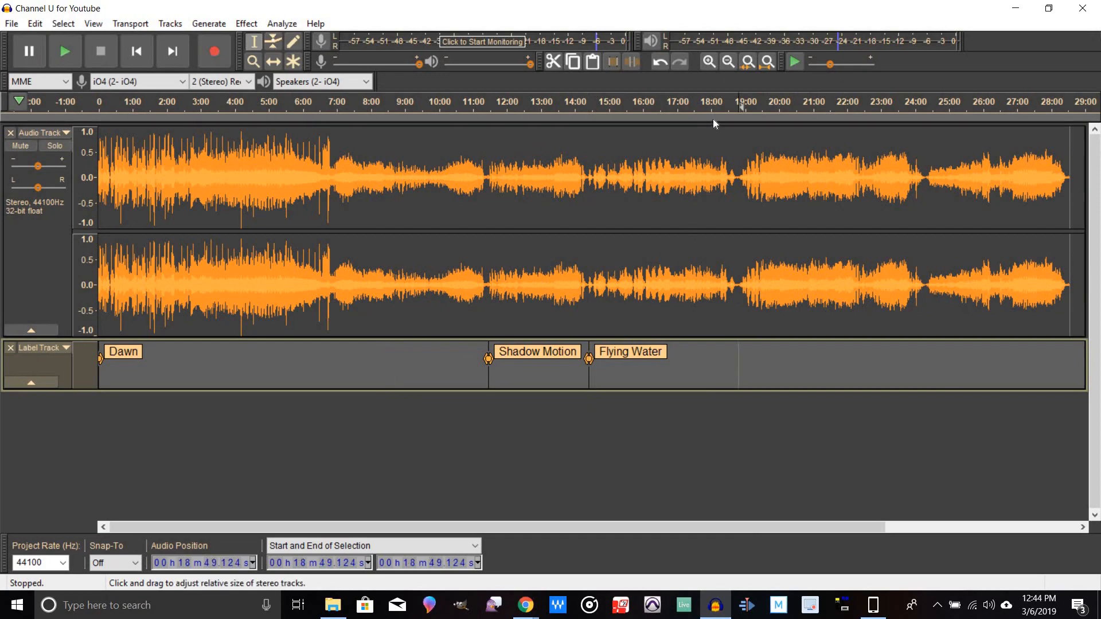
{"action": "left_click", "coordinate": [708, 61]}
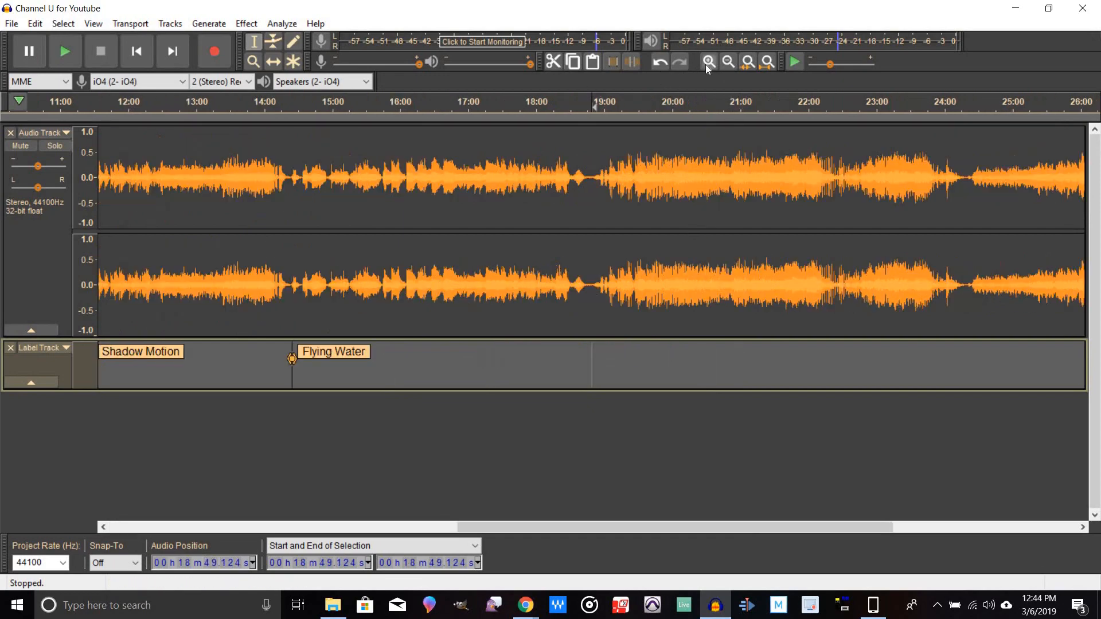
{"action": "left_click", "coordinate": [709, 62]}
{"action": "left_click", "coordinate": [601, 363]}
{"action": "key", "text": "space"}
{"action": "key", "text": "space"}
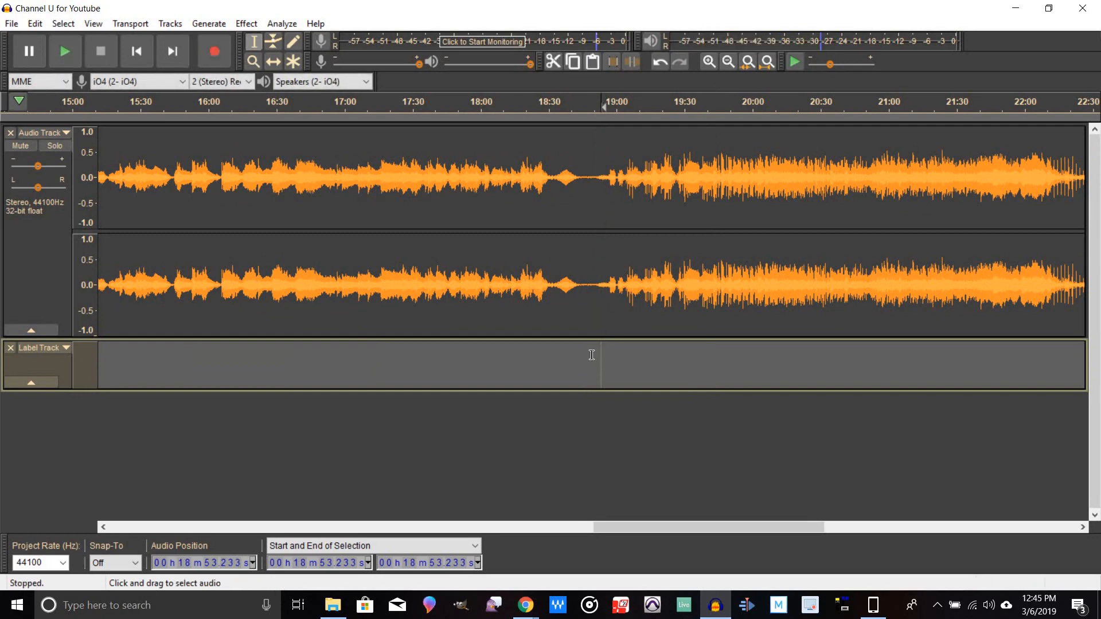
{"action": "left_click", "coordinate": [592, 359]}
{"action": "key", "text": "space"}
{"action": "key", "text": "space"}
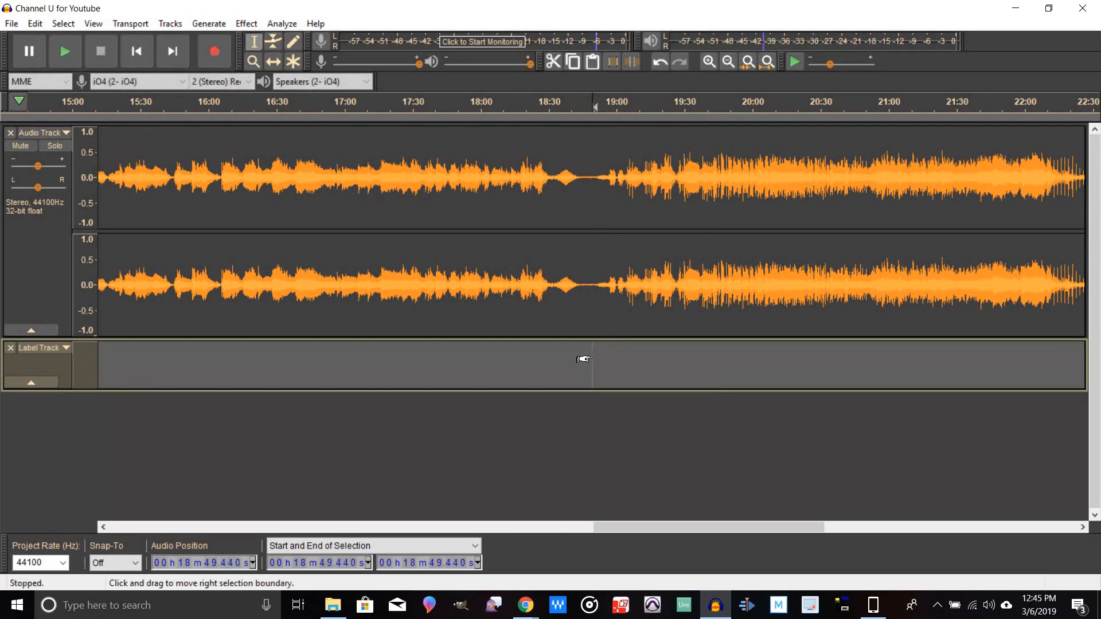
{"action": "key", "text": "ctrl+b"}
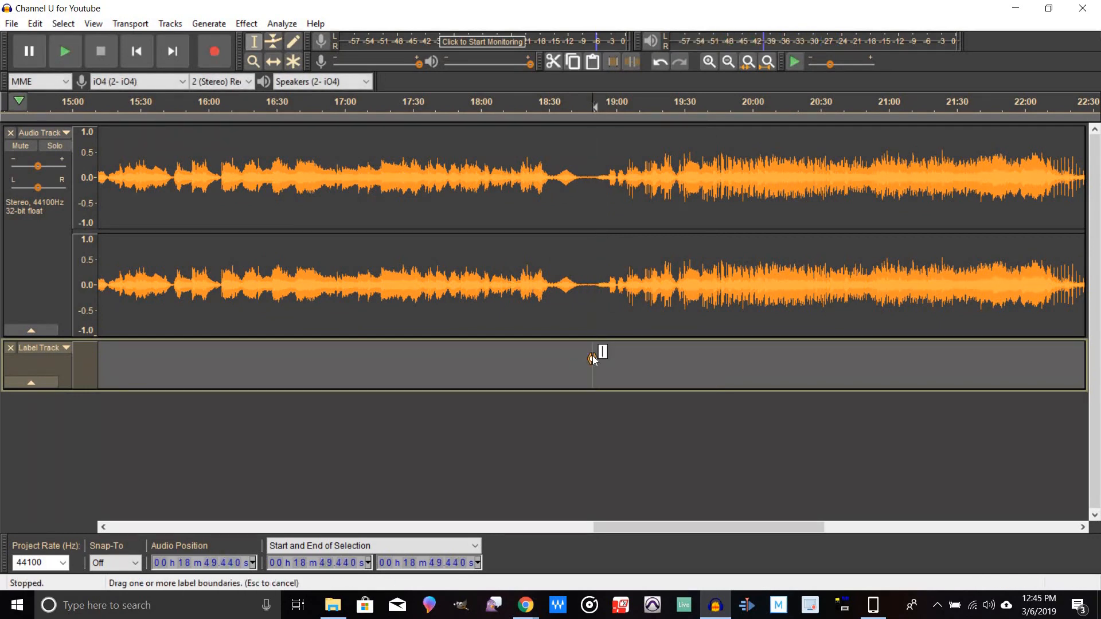
{"action": "type", "text": "New Moon"}
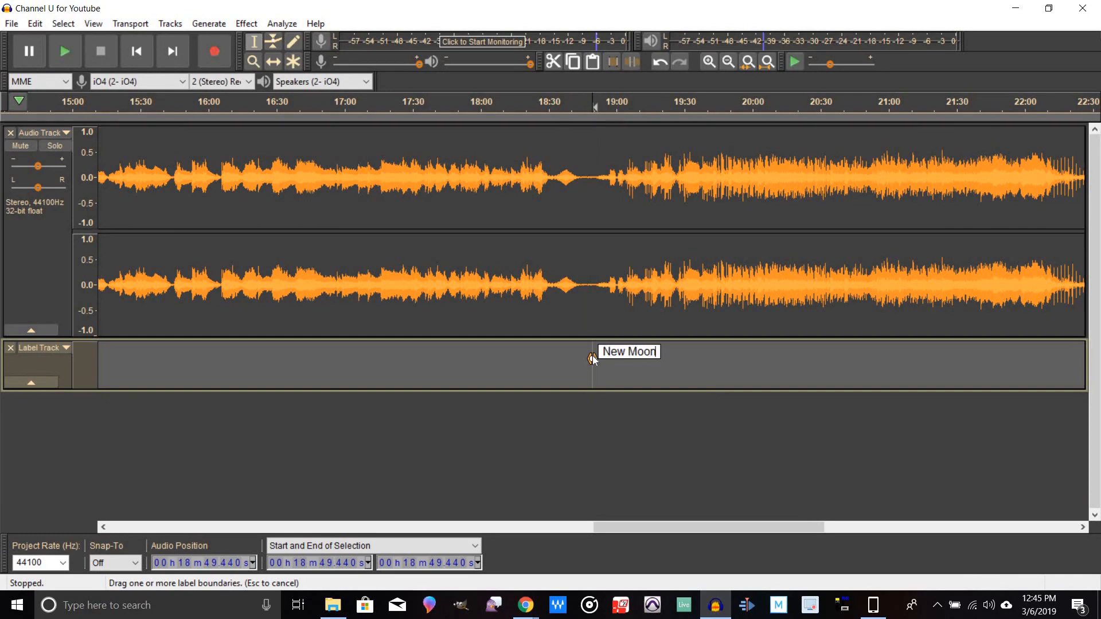
{"action": "type", "text": ", Owl Night"}
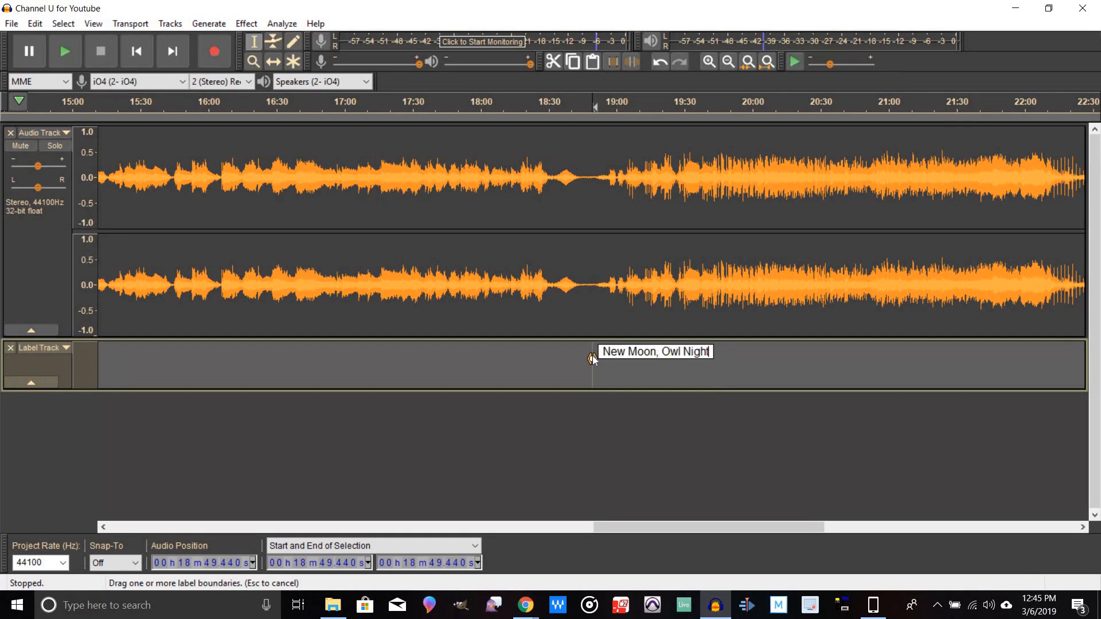
{"action": "key", "text": "Return"}
Step: Add a label named Bouncing, Rising at about 24:18.8 on the label track
{"action": "left_click_drag", "start_coordinate": [648, 527], "coordinate": [861, 528]}
{"action": "left_click", "coordinate": [409, 363]}
{"action": "key", "text": "space"}
{"action": "key", "text": "space"}
{"action": "key", "text": "ctrl+b"}
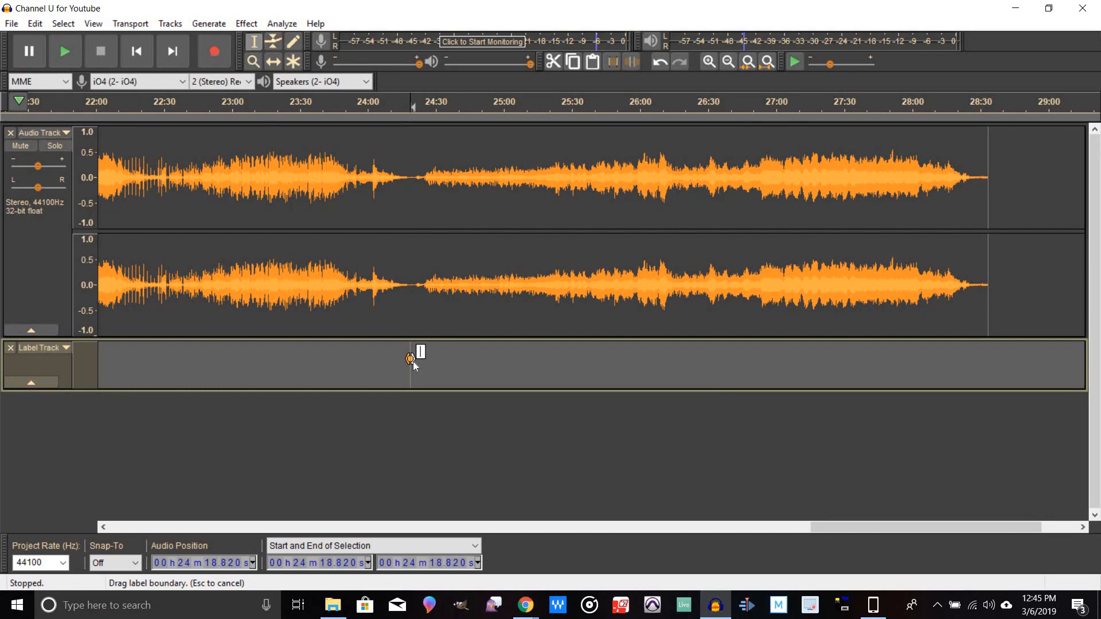
{"action": "type", "text": "Bouncing"}
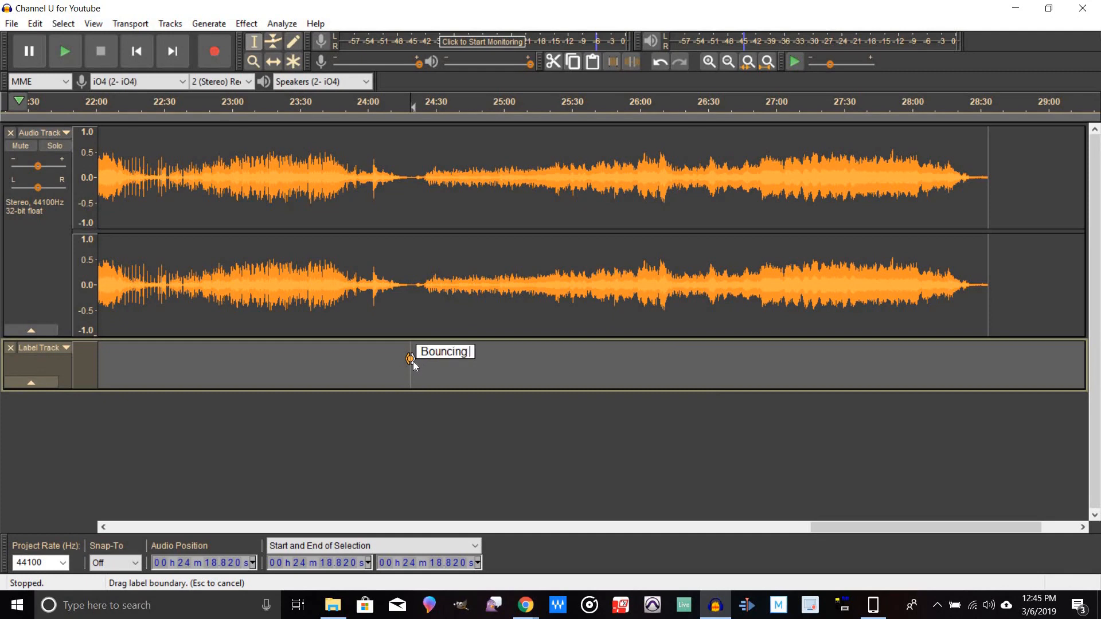
{"action": "key", "text": "shift"}
{"action": "type", "text": ", Ris"}
{"action": "type", "text": "ion"}
{"action": "key", "text": "BackSpace"}
{"action": "key", "text": "BackSpace"}
{"action": "type", "text": "ing"}
{"action": "key", "text": "BackSpace"}
{"action": "key", "text": "BackSpace"}
{"action": "key", "text": "BackSpace"}
{"action": "type", "text": "ng"}
{"action": "key", "text": "Return"}
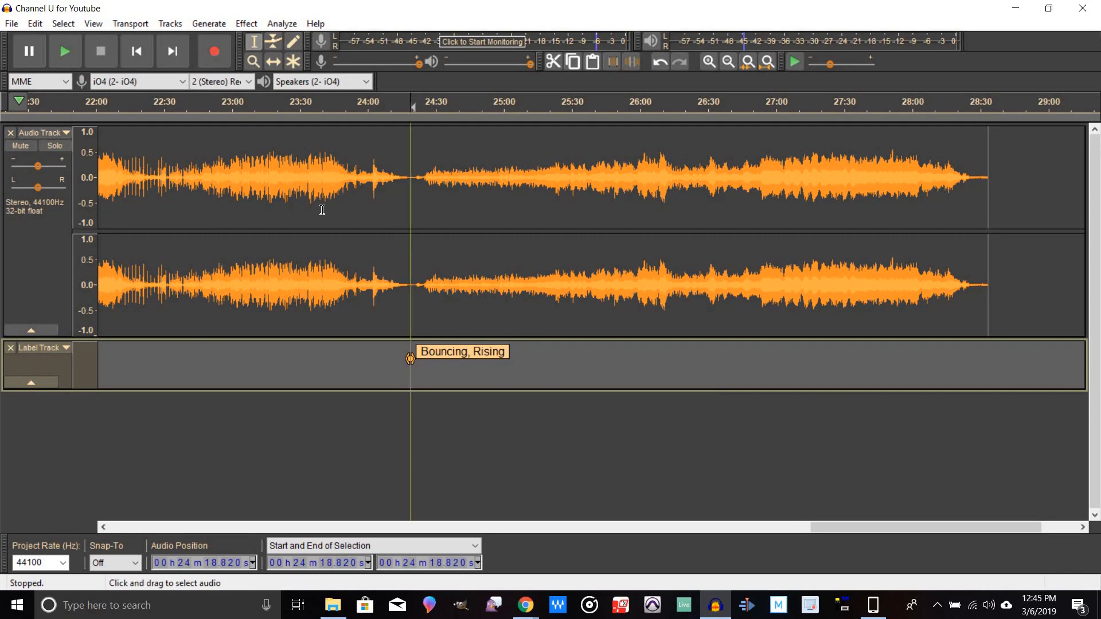
Step: Open the project's metadata tags and set the Artist Name to Channel U
{"action": "left_click", "coordinate": [11, 24]}
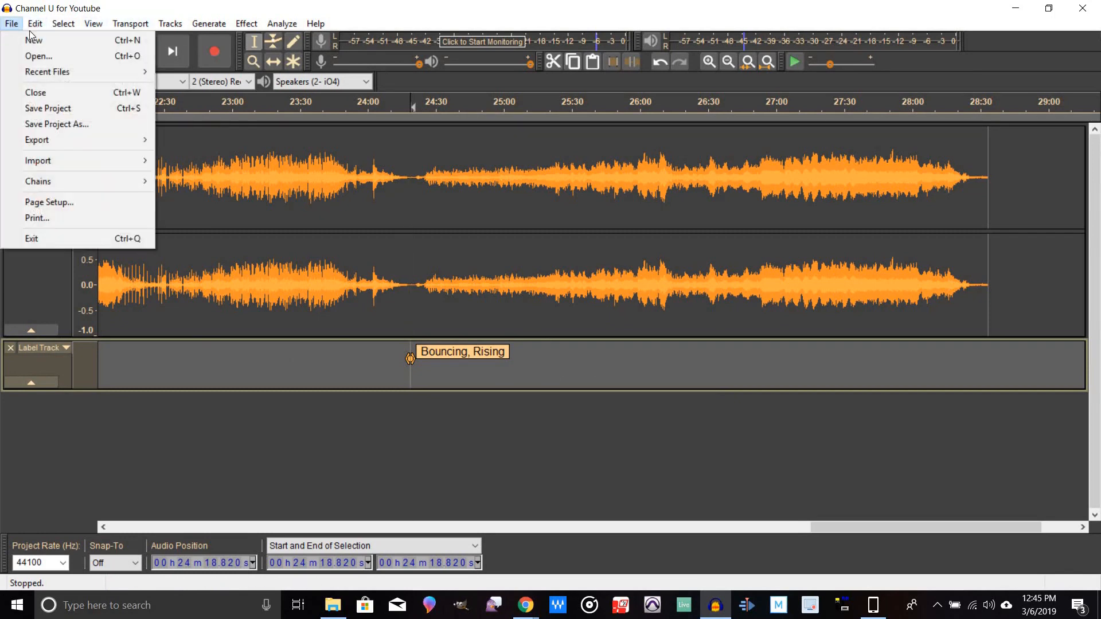
{"action": "mouse_move", "coordinate": [35, 23]}
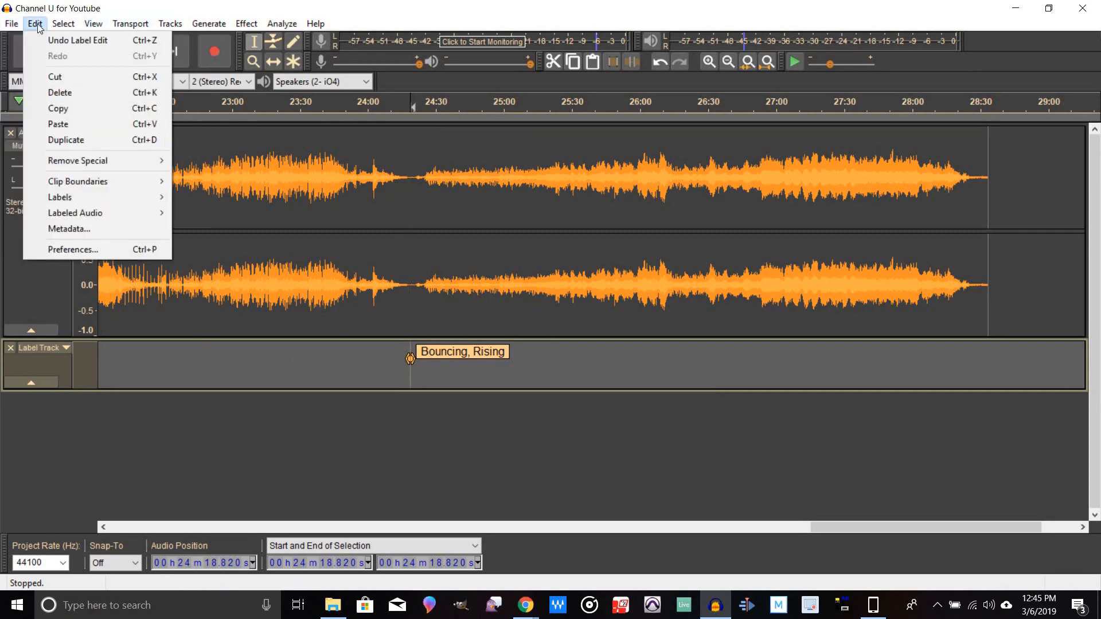
{"action": "left_click", "coordinate": [47, 231]}
{"action": "left_click", "coordinate": [471, 262]}
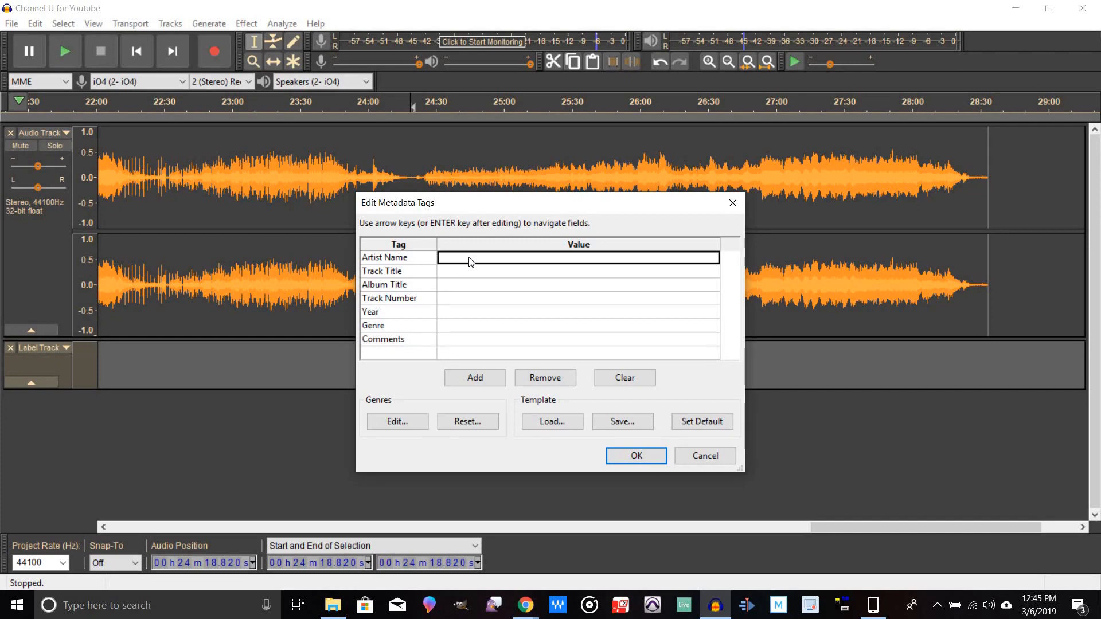
{"action": "type", "text": "Channel U"}
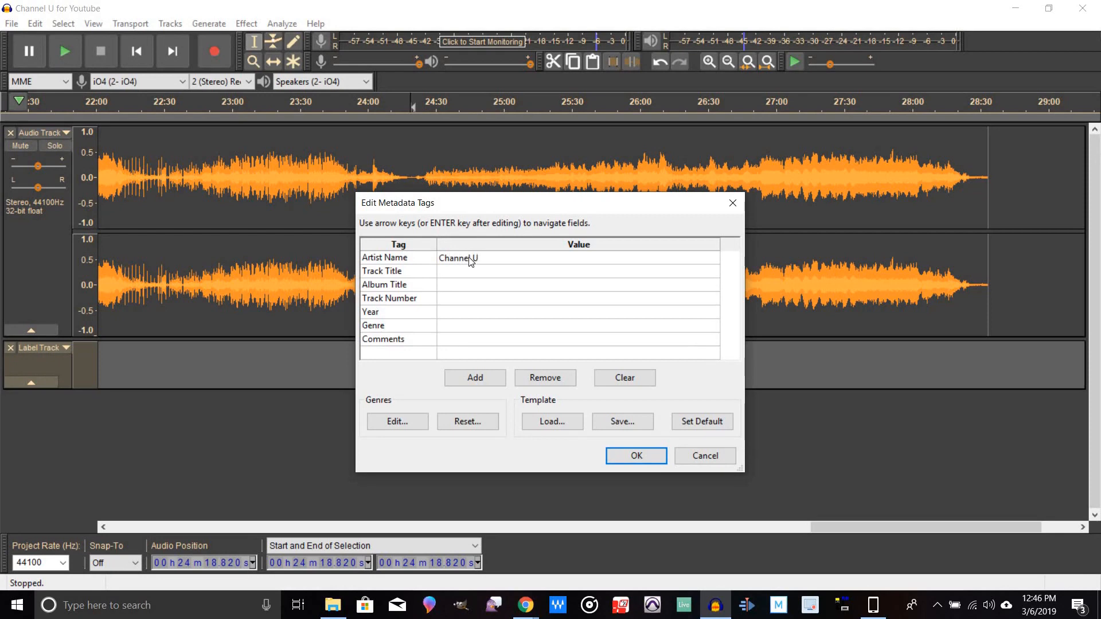
{"action": "key", "text": "Return"}
Step: Set the Album Title metadata to Shadow Motion Gamelan Project
{"action": "key", "text": "Right"}
{"action": "key", "text": "Return"}
{"action": "key", "text": "Right"}
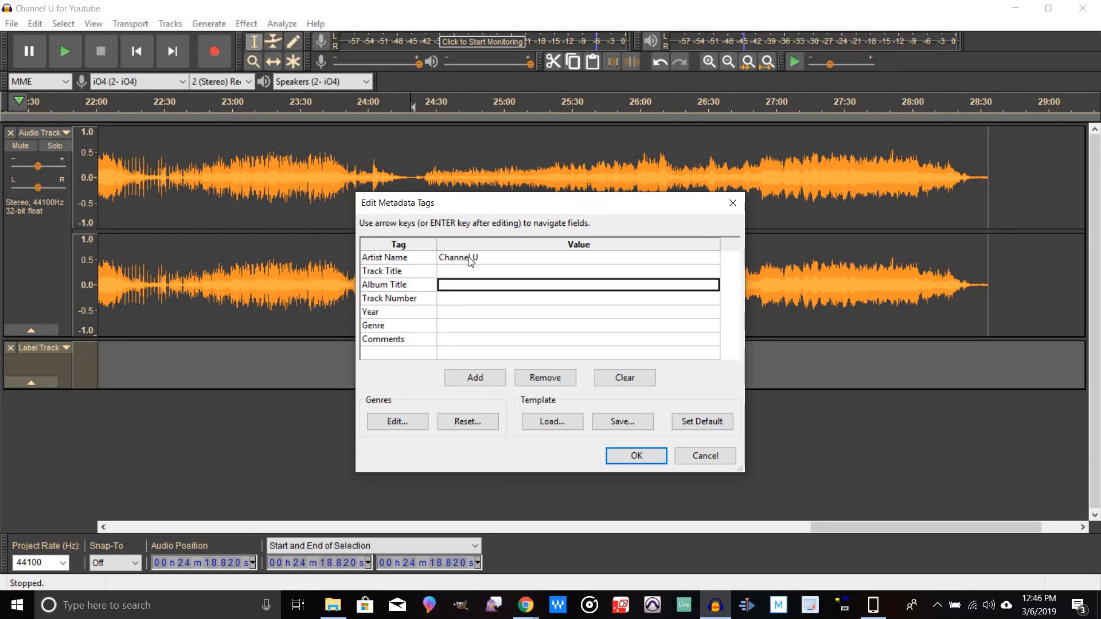
{"action": "key", "text": "shift"}
{"action": "type", "text": "Sh"}
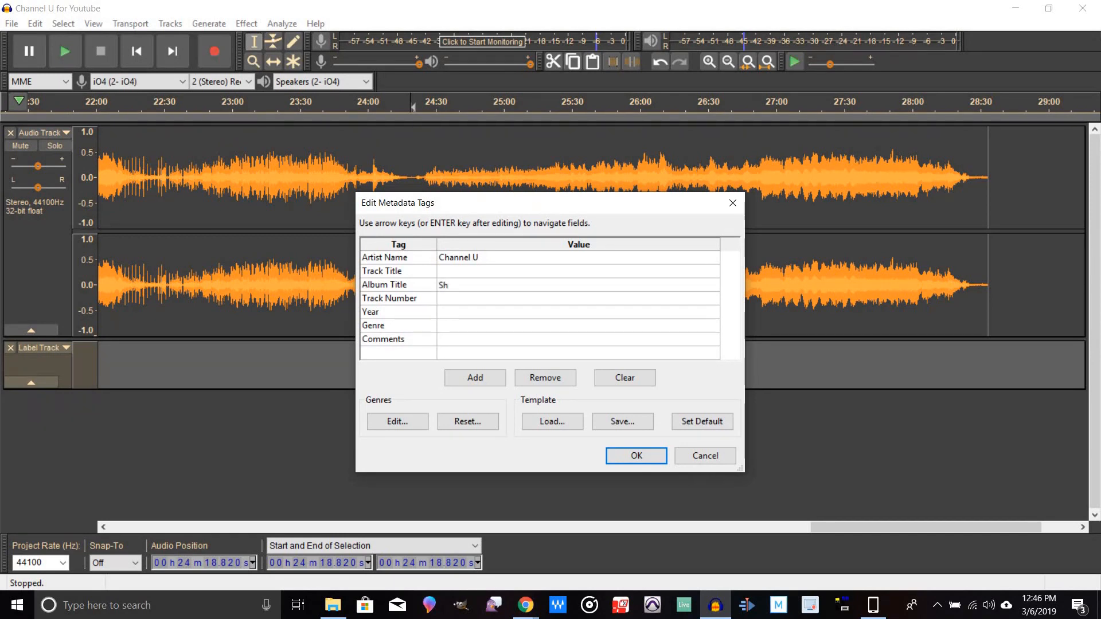
{"action": "type", "text": "adow Motion Gamelan Project"}
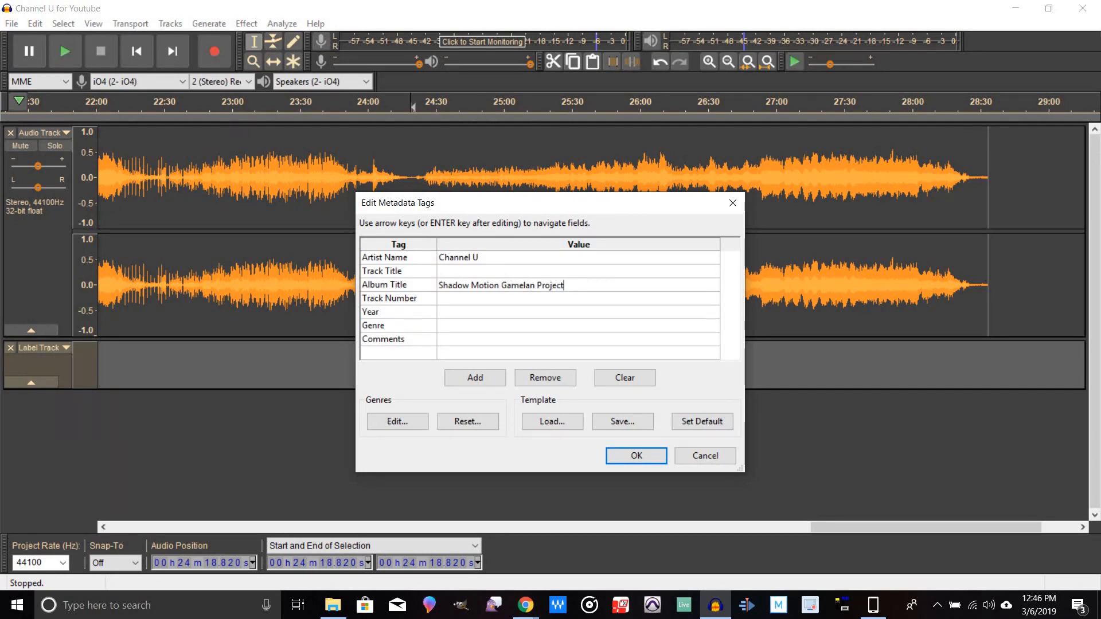
Step: Set the Year to 2018 and the Genre to Ambient, then confirm the metadata tags
{"action": "left_click", "coordinate": [466, 318]}
{"action": "type", "text": "20"}
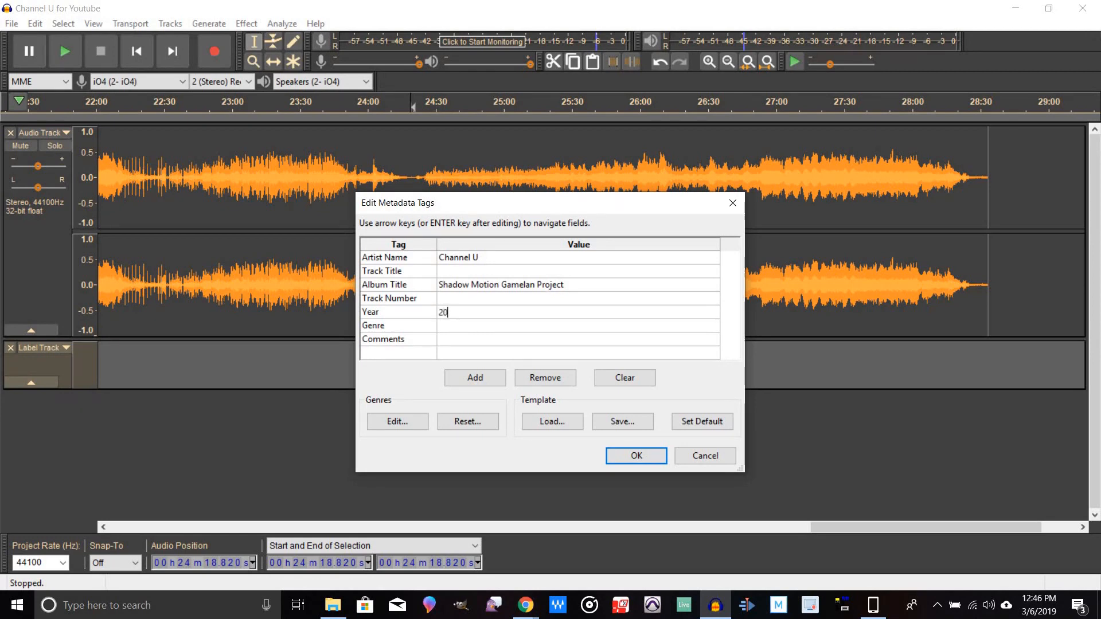
{"action": "type", "text": "18"}
{"action": "left_click", "coordinate": [485, 329]}
{"action": "left_click", "coordinate": [485, 328]}
{"action": "type", "text": "Ambient"}
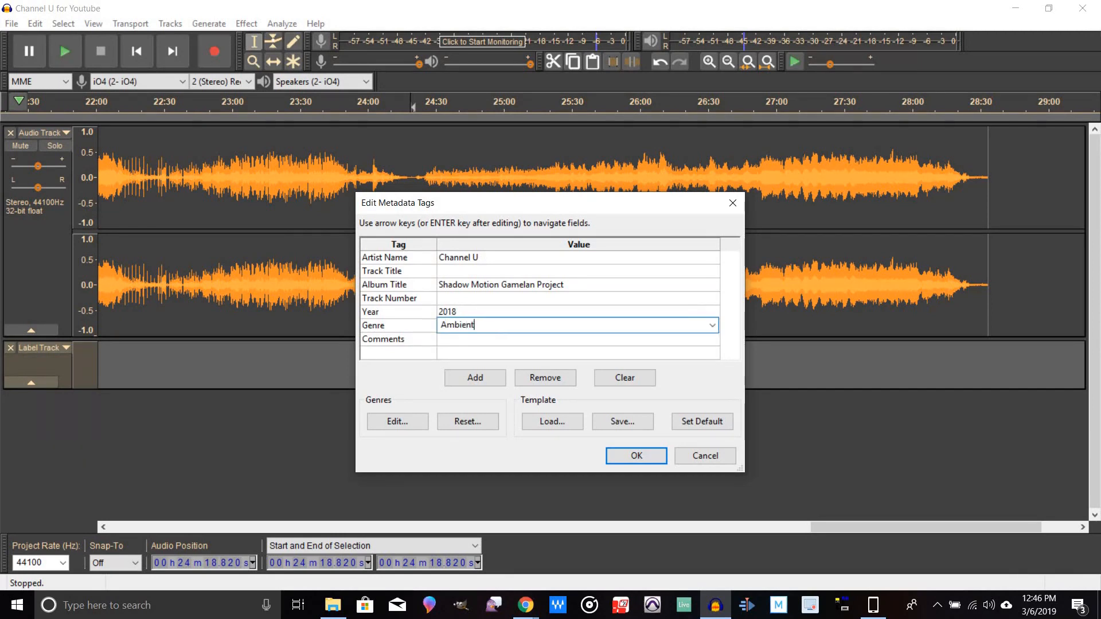
{"action": "key", "text": "Return"}
{"action": "left_click", "coordinate": [469, 340]}
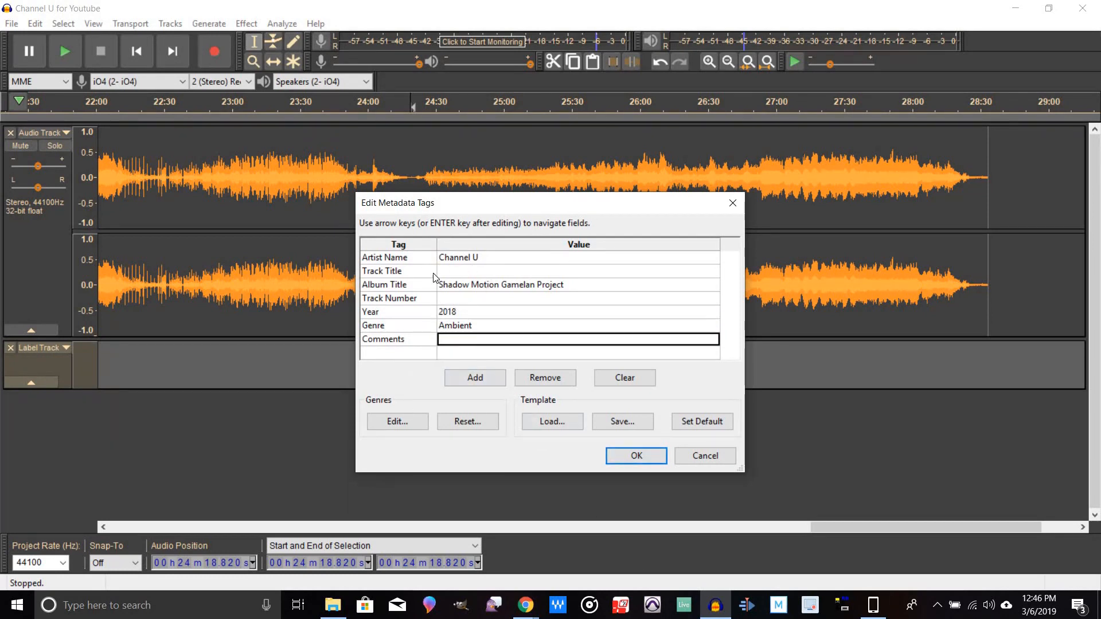
{"action": "left_click", "coordinate": [638, 456]}
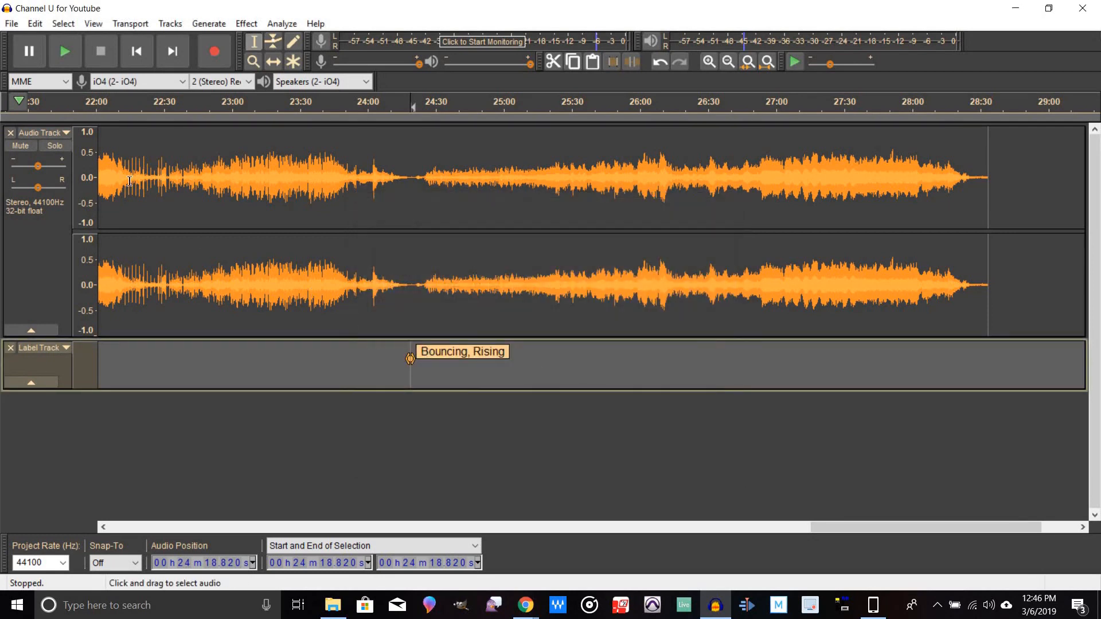
Step: Open Export Multiple, choose the Average bit rate mode and set the MP3 quality to 192 kbps
{"action": "left_click", "coordinate": [14, 24]}
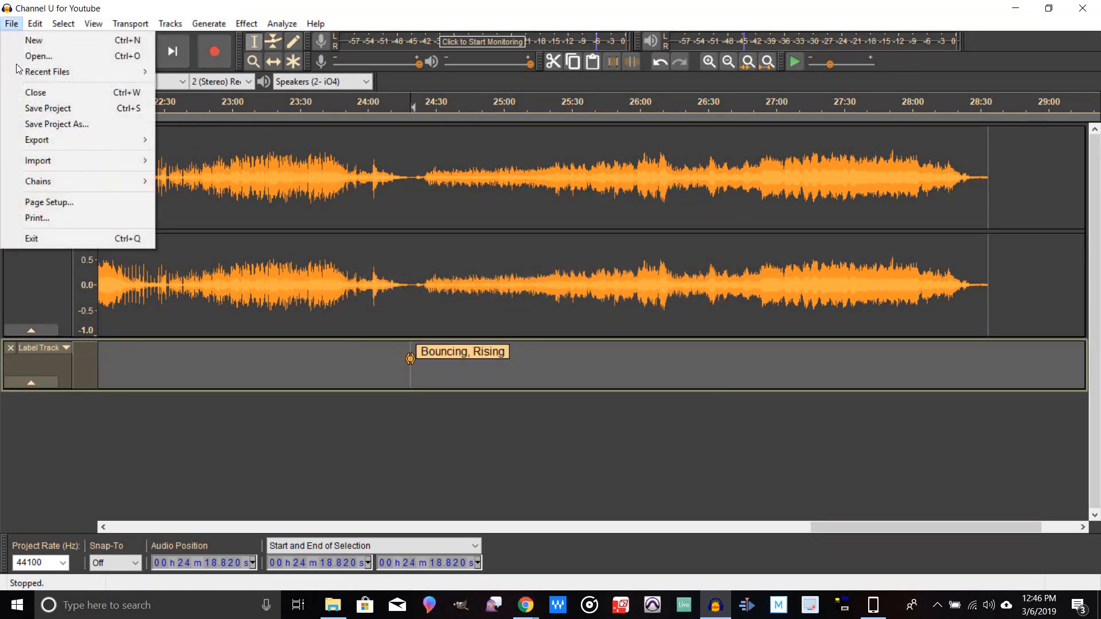
{"action": "mouse_move", "coordinate": [49, 138]}
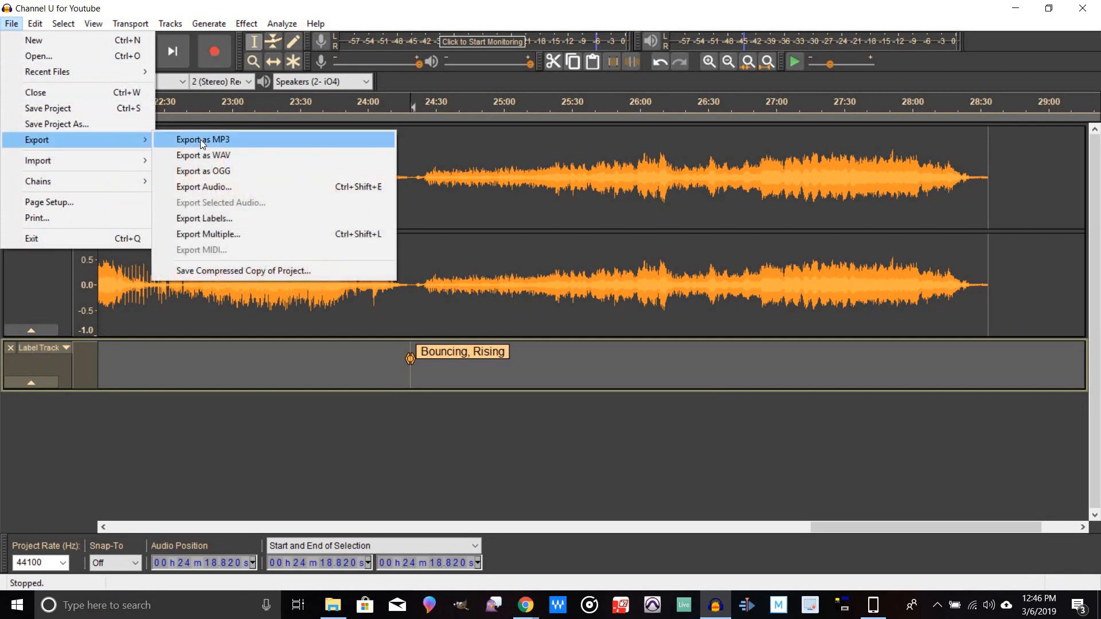
{"action": "left_click", "coordinate": [216, 231]}
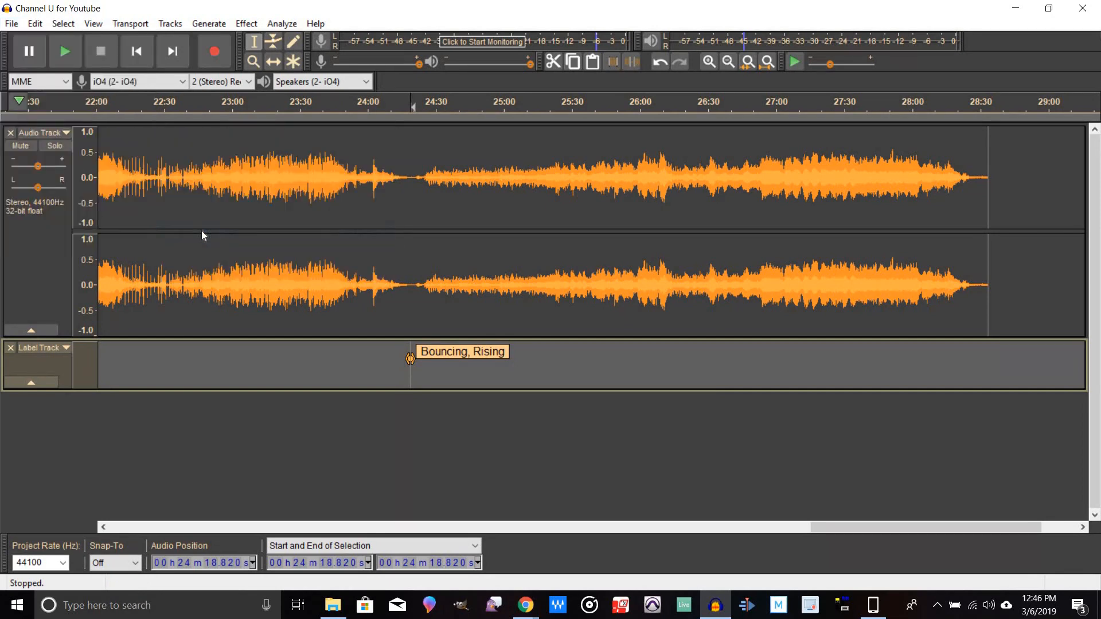
{"action": "left_click", "coordinate": [536, 234]}
{"action": "left_click", "coordinate": [587, 257]}
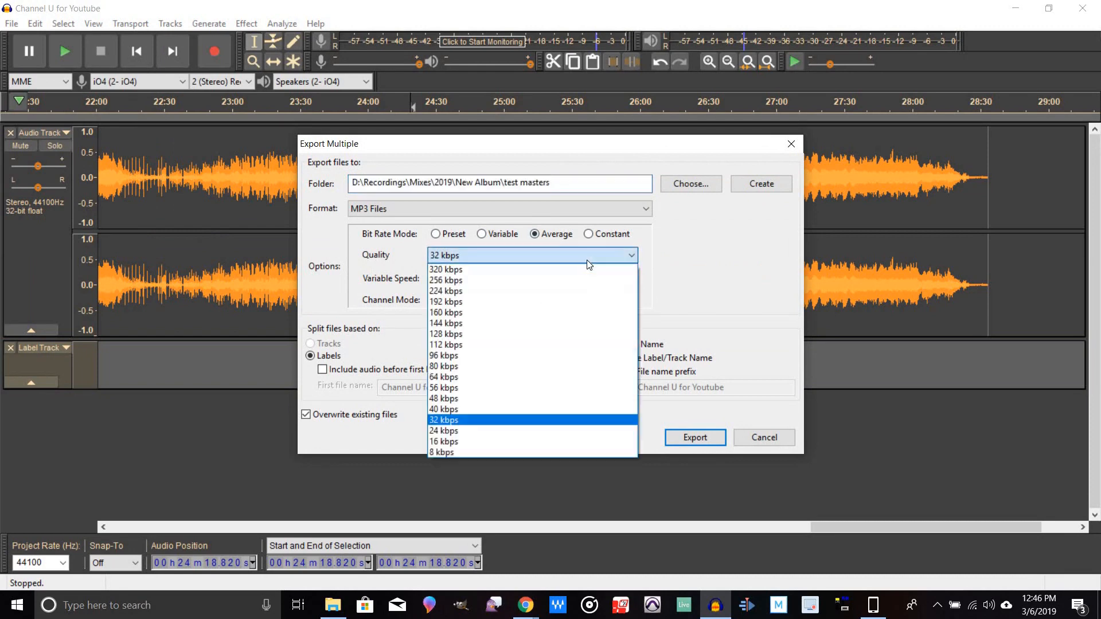
{"action": "left_click", "coordinate": [470, 303]}
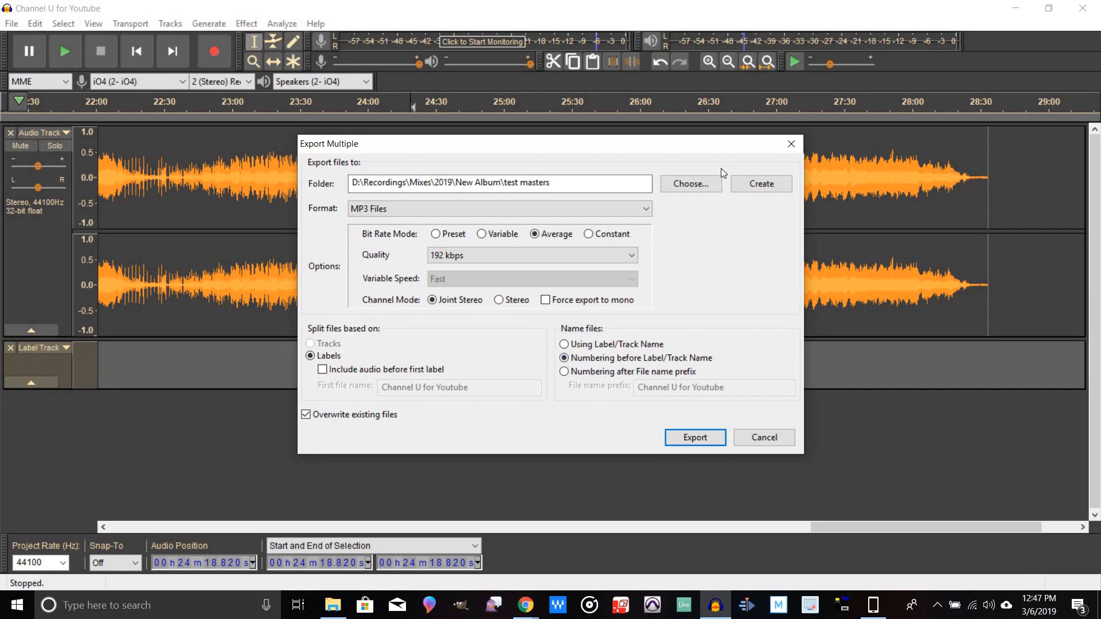
Step: Set the export folder to a new folder named Channel U created on the Desktop
{"action": "left_click", "coordinate": [717, 182]}
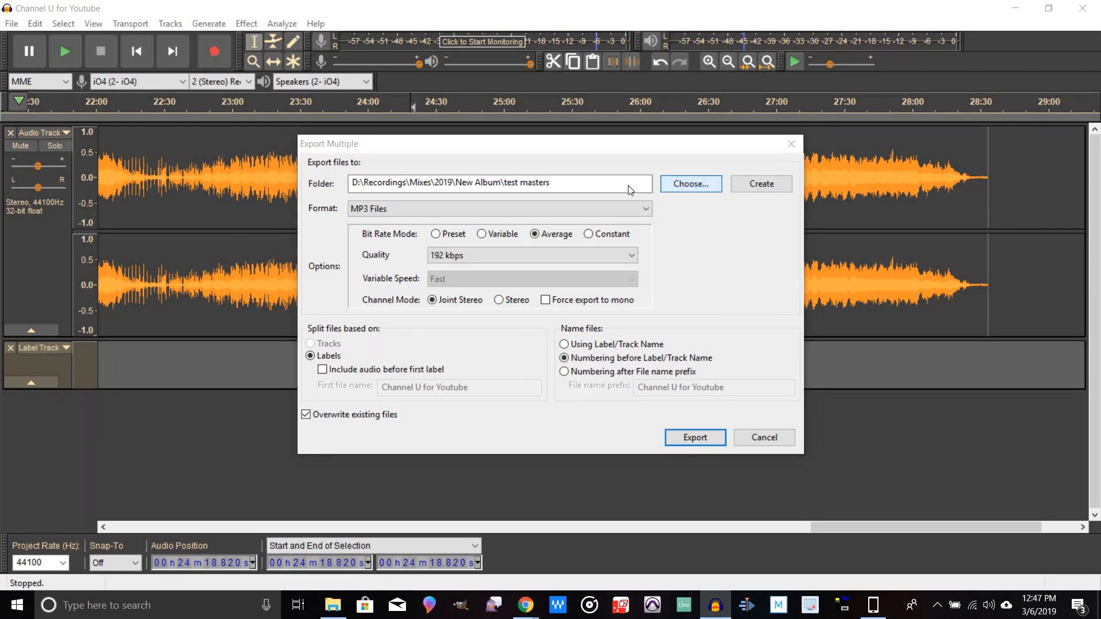
{"action": "scroll", "coordinate": [409, 297], "scroll_direction": "up", "scroll_amount": 1}
{"action": "scroll", "coordinate": [409, 297], "scroll_direction": "down", "scroll_amount": 1}
{"action": "left_click", "coordinate": [357, 305]}
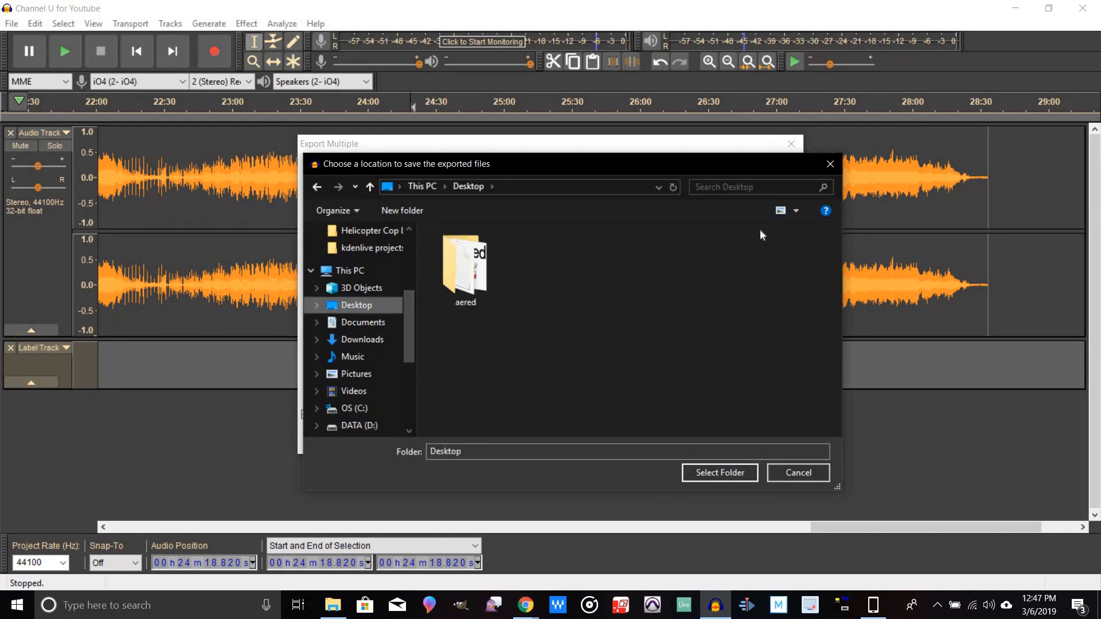
{"action": "left_click", "coordinate": [402, 211]}
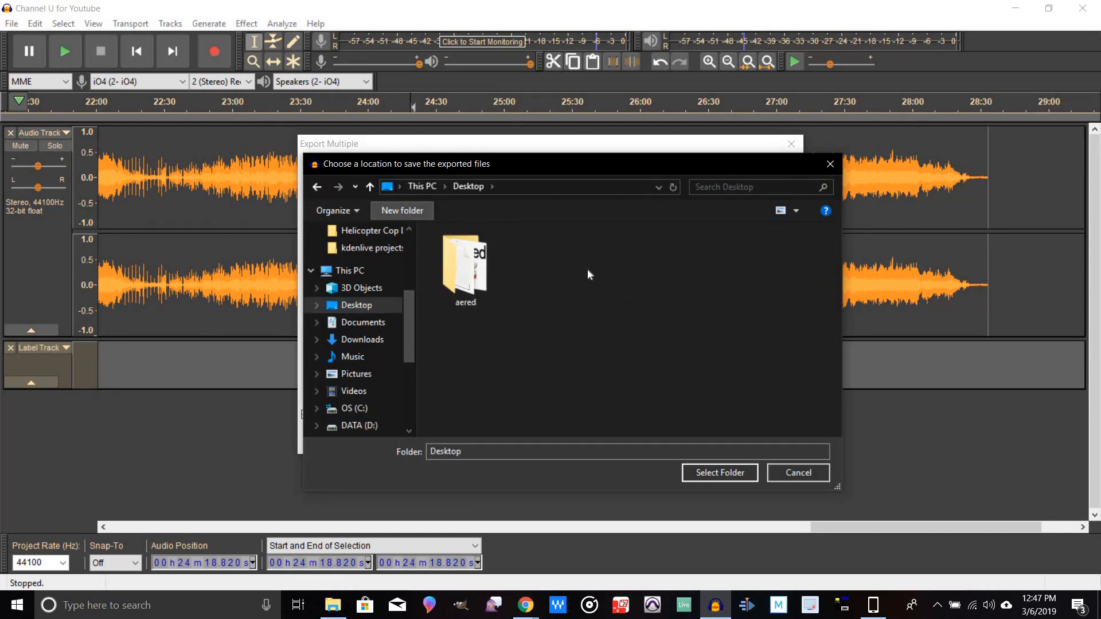
{"action": "type", "text": "Channel U"}
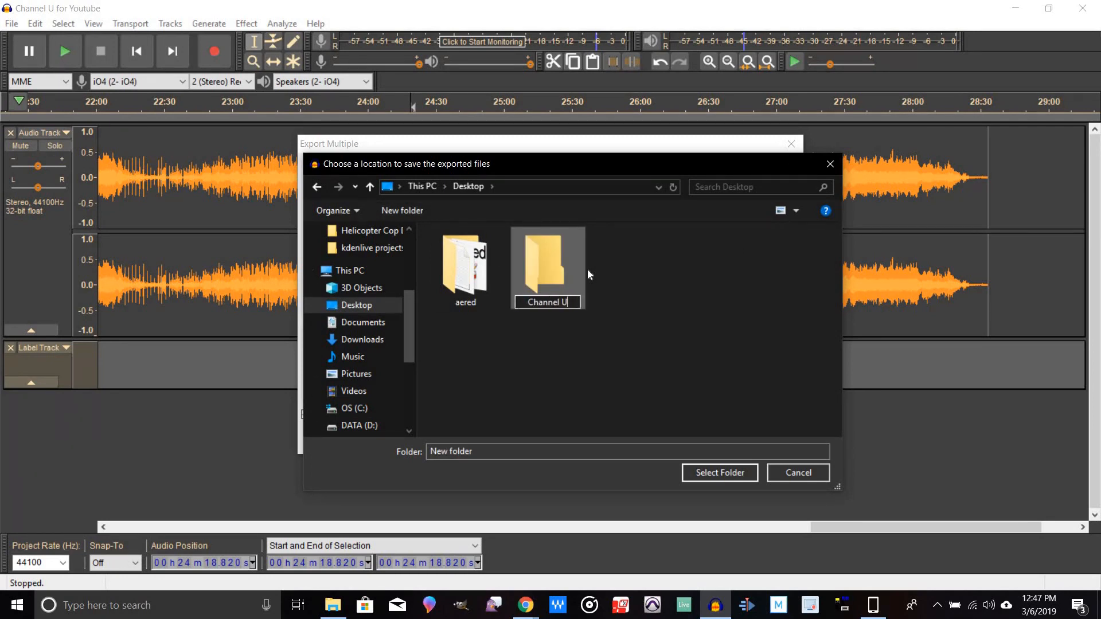
{"action": "key", "text": "Return"}
{"action": "double_click", "coordinate": [549, 262]}
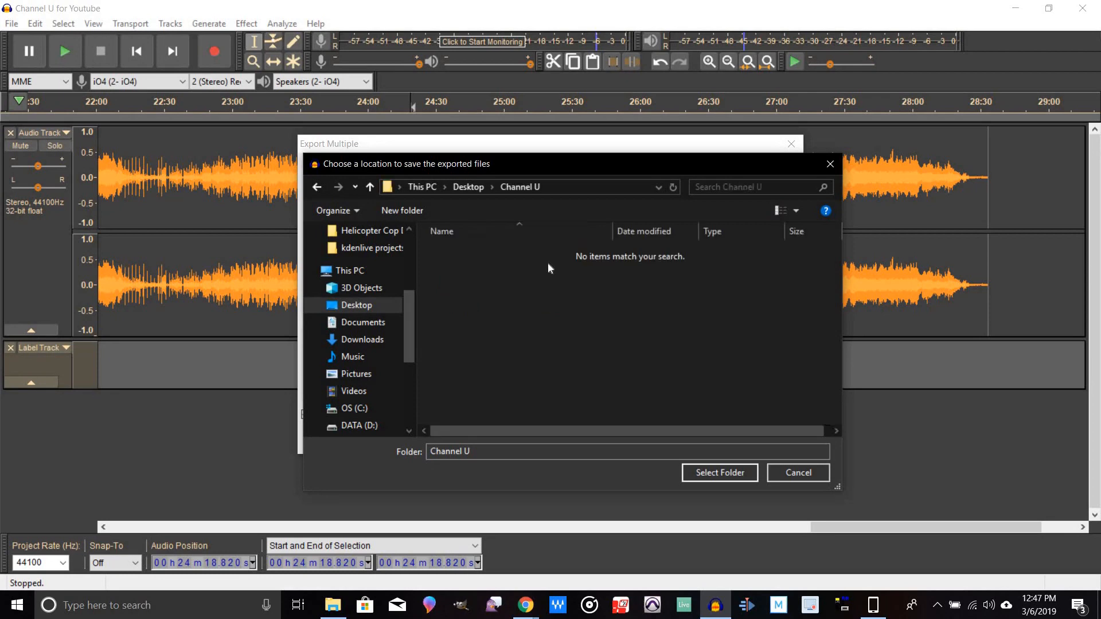
{"action": "left_click", "coordinate": [721, 471]}
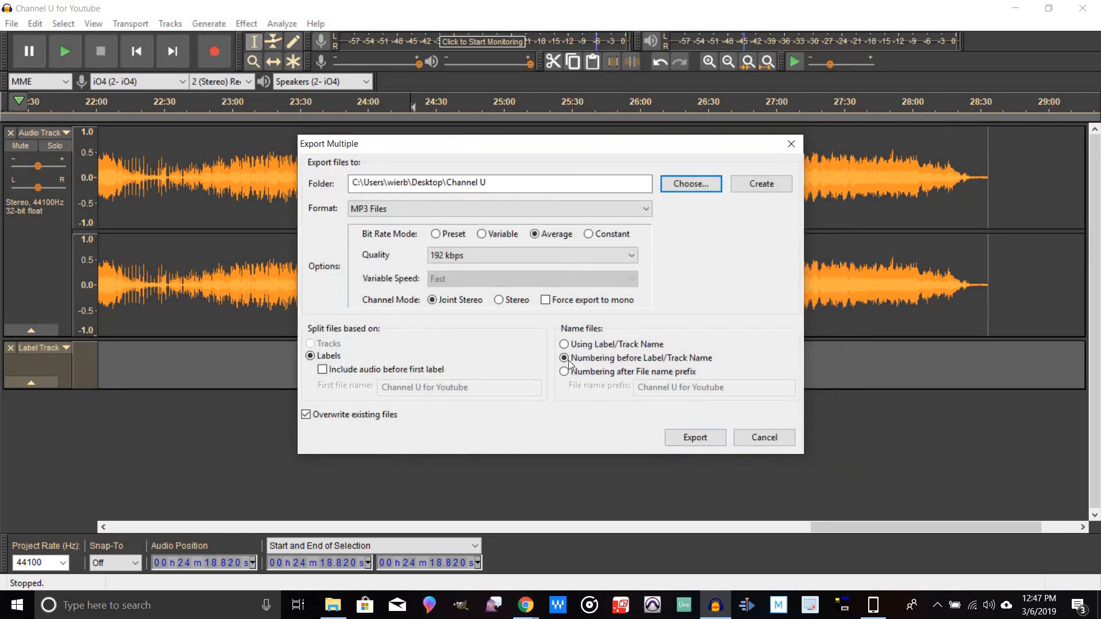
Step: Export the labelled pieces, confirming the metadata tags for each track
{"action": "left_click", "coordinate": [700, 438]}
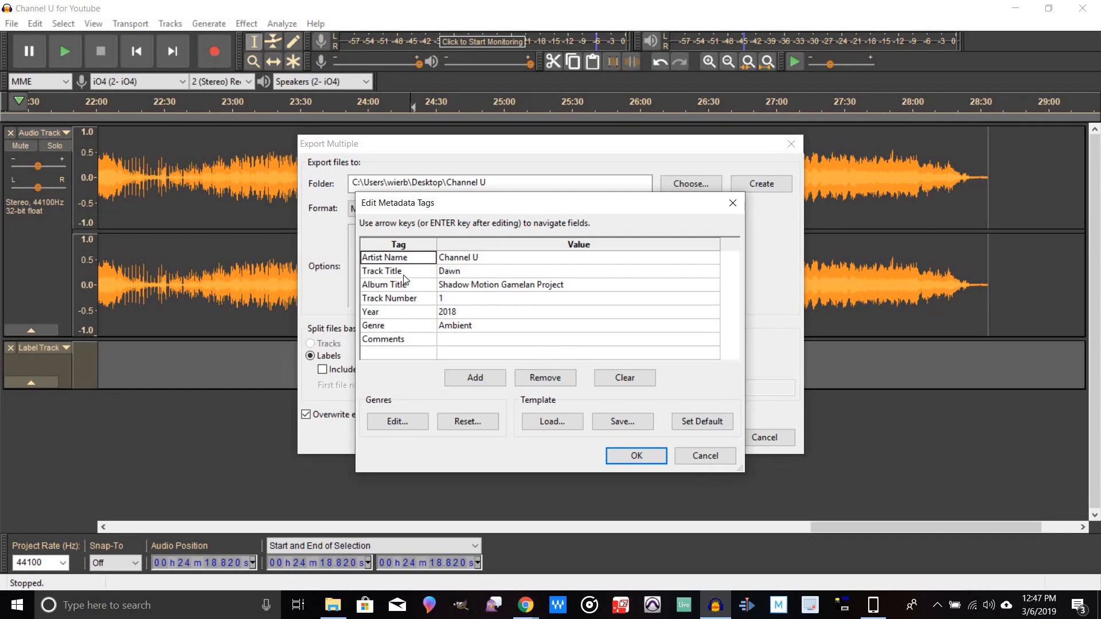
{"action": "left_click", "coordinate": [636, 456]}
{"action": "left_click", "coordinate": [635, 456]}
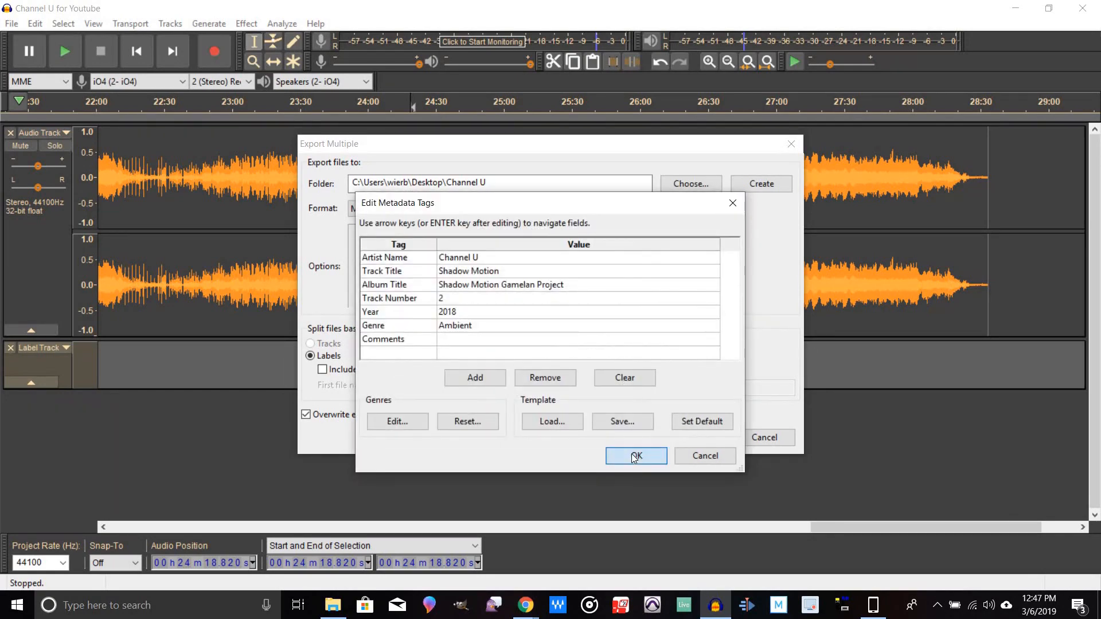
{"action": "left_click", "coordinate": [634, 456]}
{"action": "left_click", "coordinate": [634, 456]}
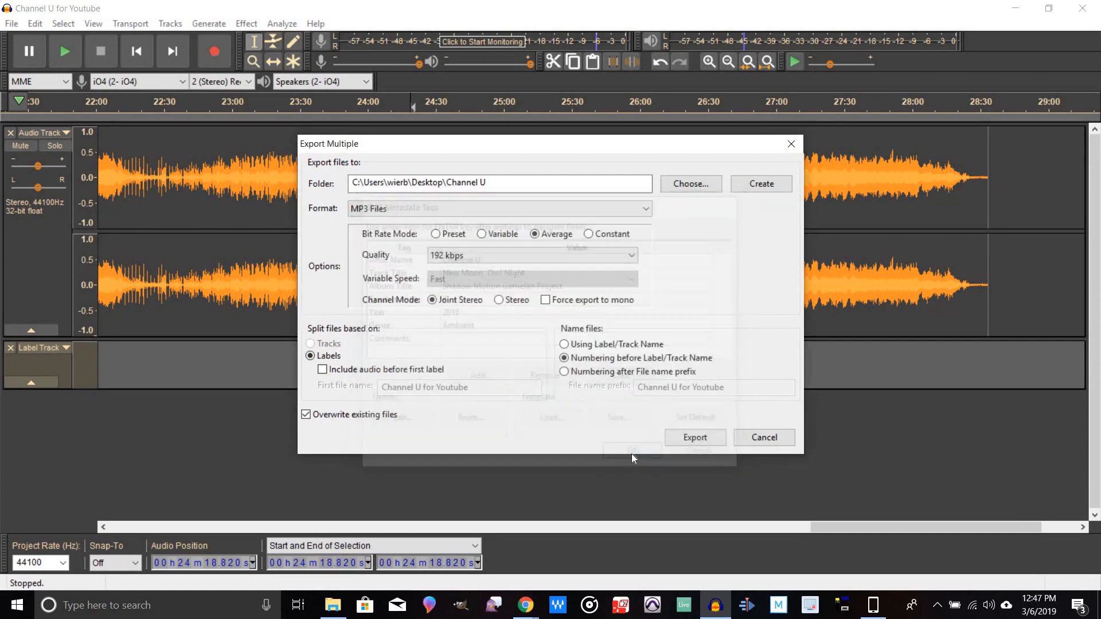
{"action": "left_click", "coordinate": [634, 456]}
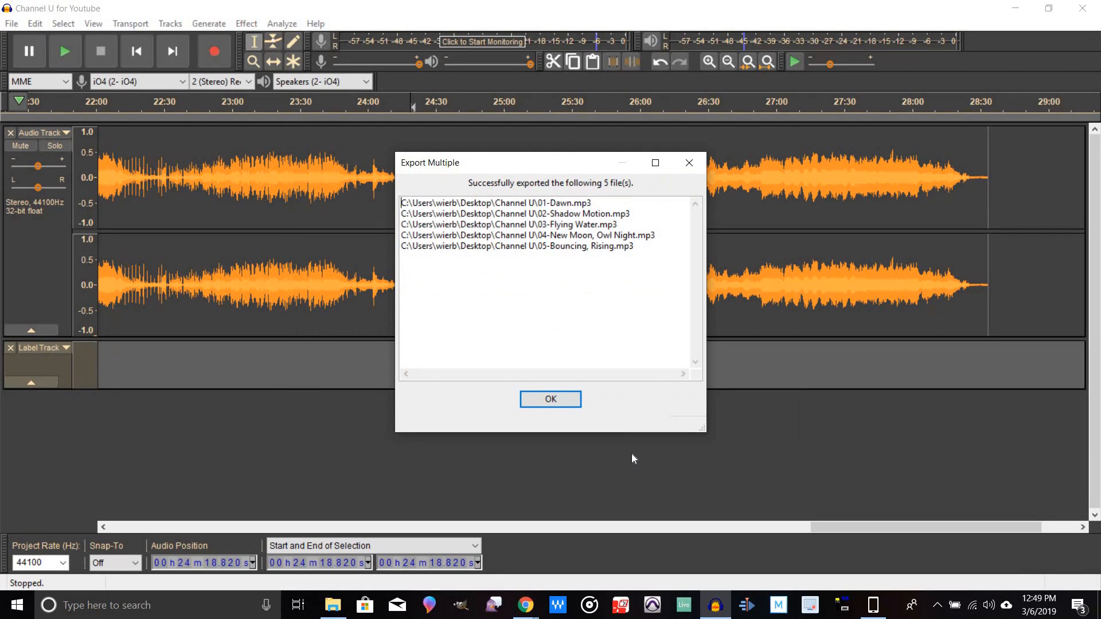
Step: Dismiss the export summary and close the project, saving its changes
{"action": "left_click", "coordinate": [556, 401]}
{"action": "left_click", "coordinate": [1085, 6]}
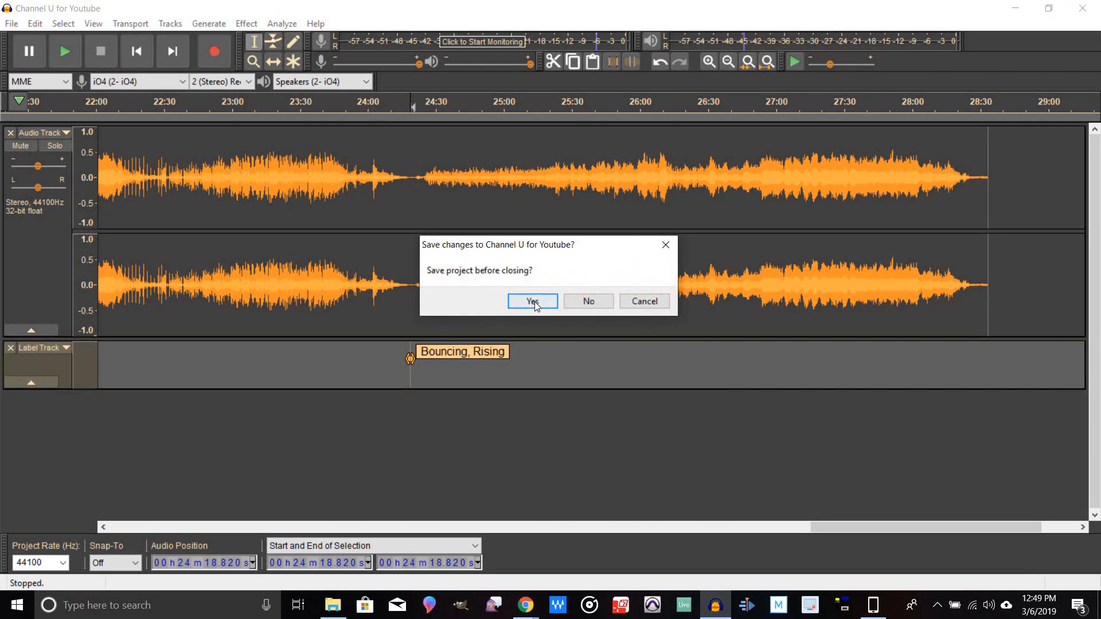
{"action": "left_click", "coordinate": [532, 301]}
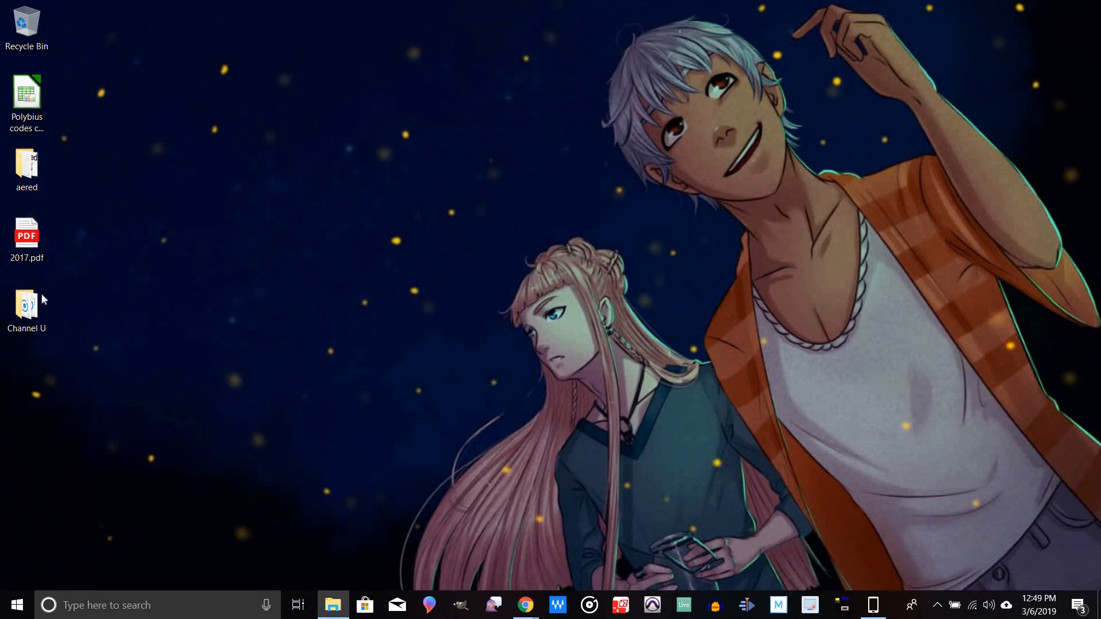
Step: Play 03-Flying Water.mp3 from the Channel U folder on the Desktop and lower its playback volume
{"action": "left_click", "coordinate": [36, 304]}
{"action": "double_click", "coordinate": [26, 307]}
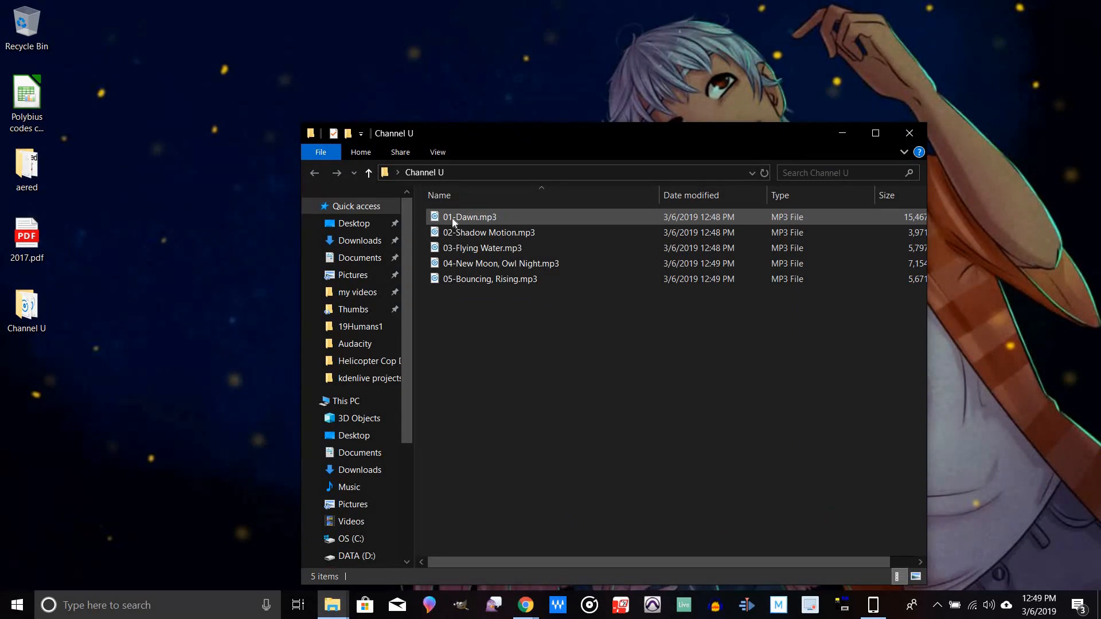
{"action": "double_click", "coordinate": [468, 249]}
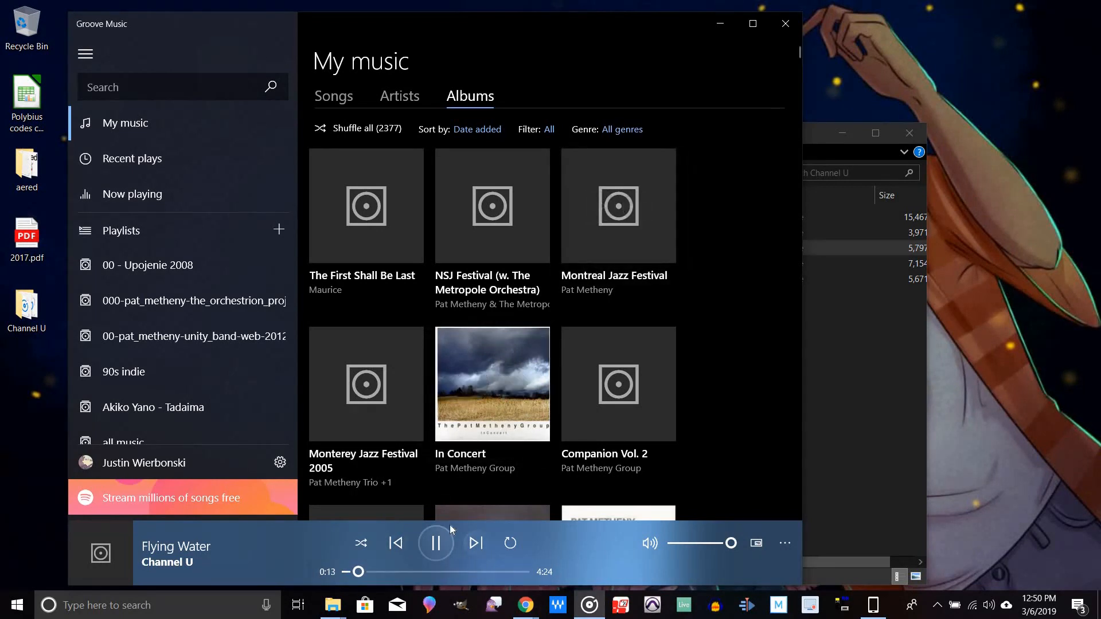
{"action": "left_click_drag", "start_coordinate": [735, 546], "coordinate": [697, 546]}
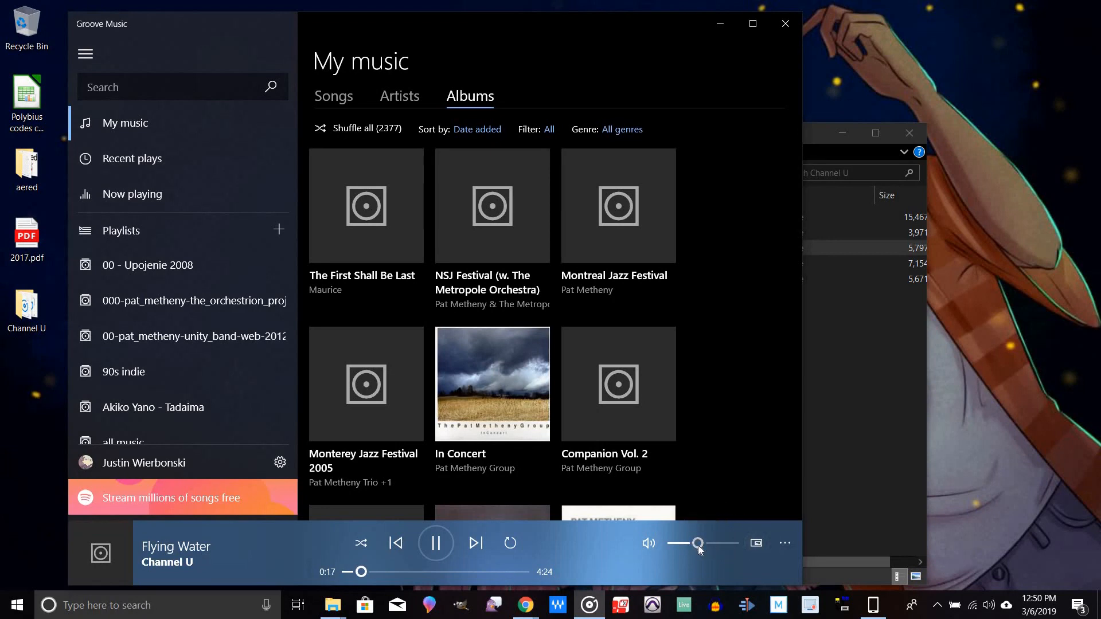